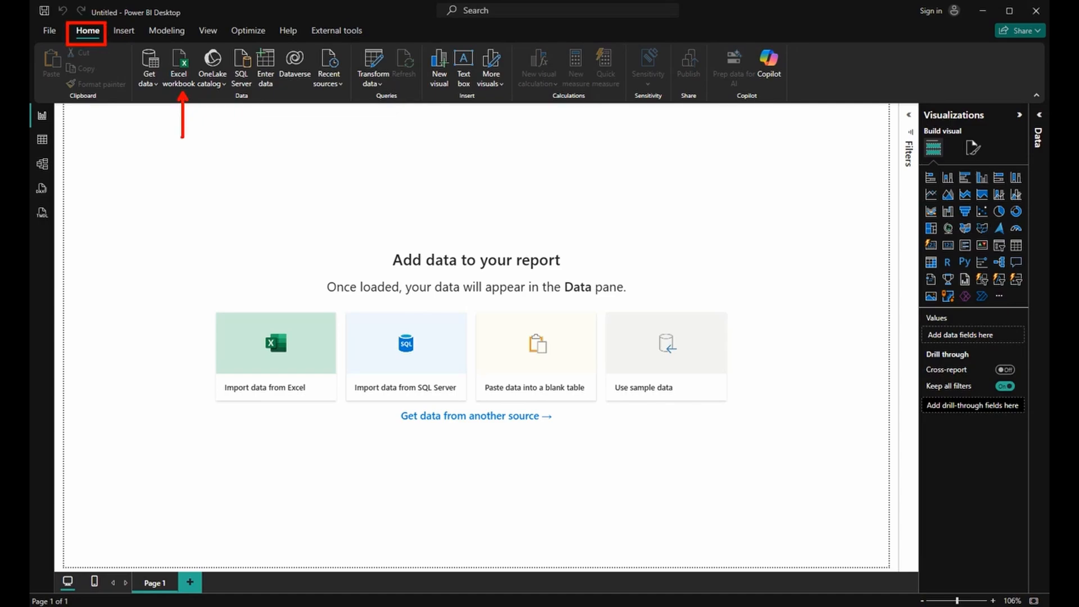
Import Sheet1 from the Sample Data Excel workbook and open it for data transformation.
{"action": "left_click", "coordinate": [178, 63]}
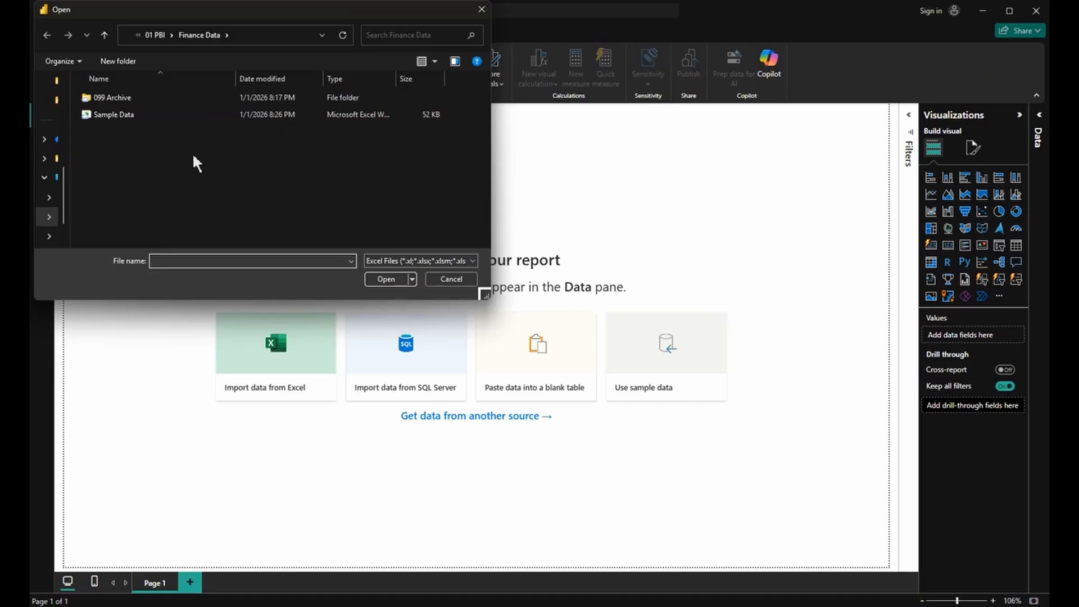
{"action": "left_click", "coordinate": [145, 116]}
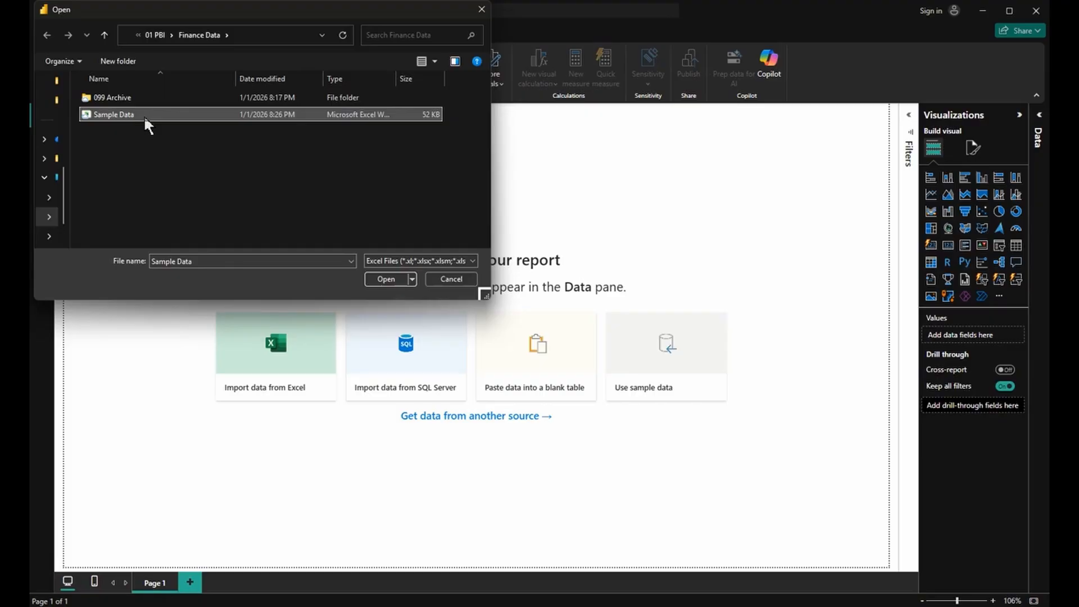
{"action": "double_click", "coordinate": [144, 116]}
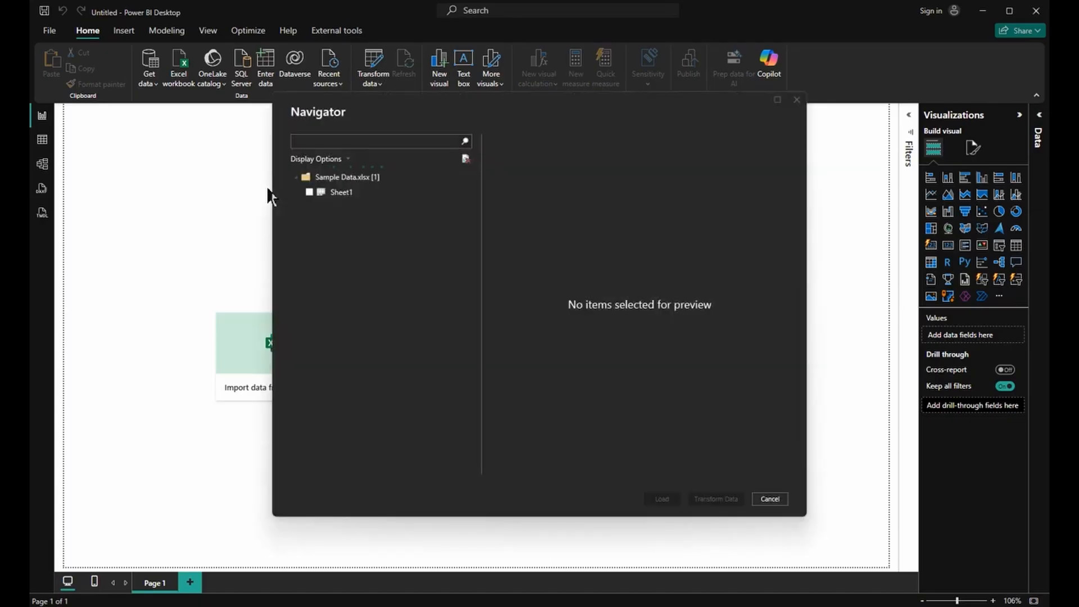
{"action": "left_click", "coordinate": [309, 192]}
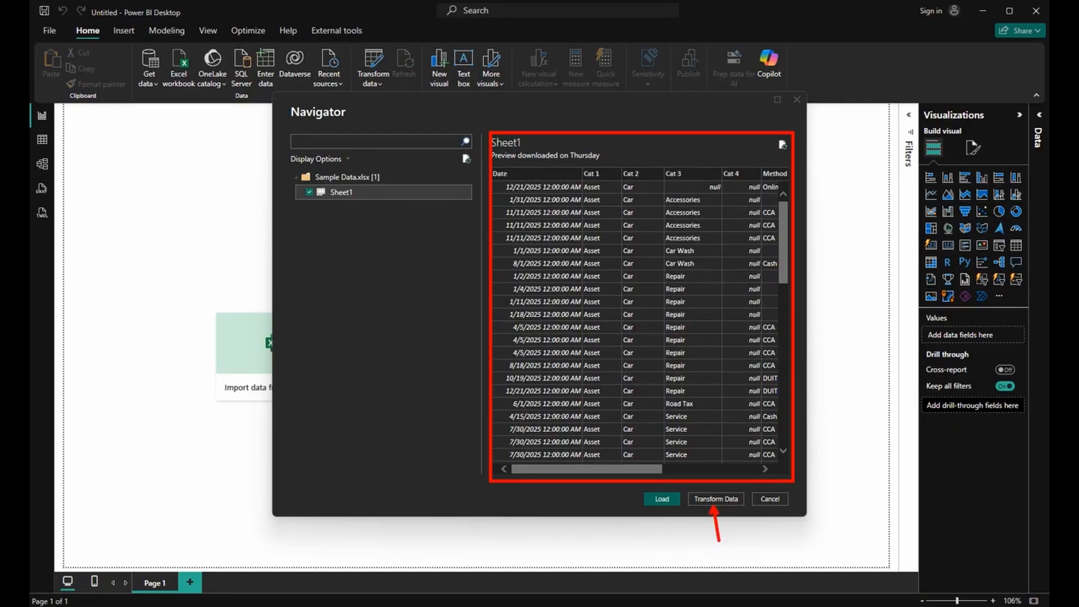
{"action": "left_click", "coordinate": [715, 498]}
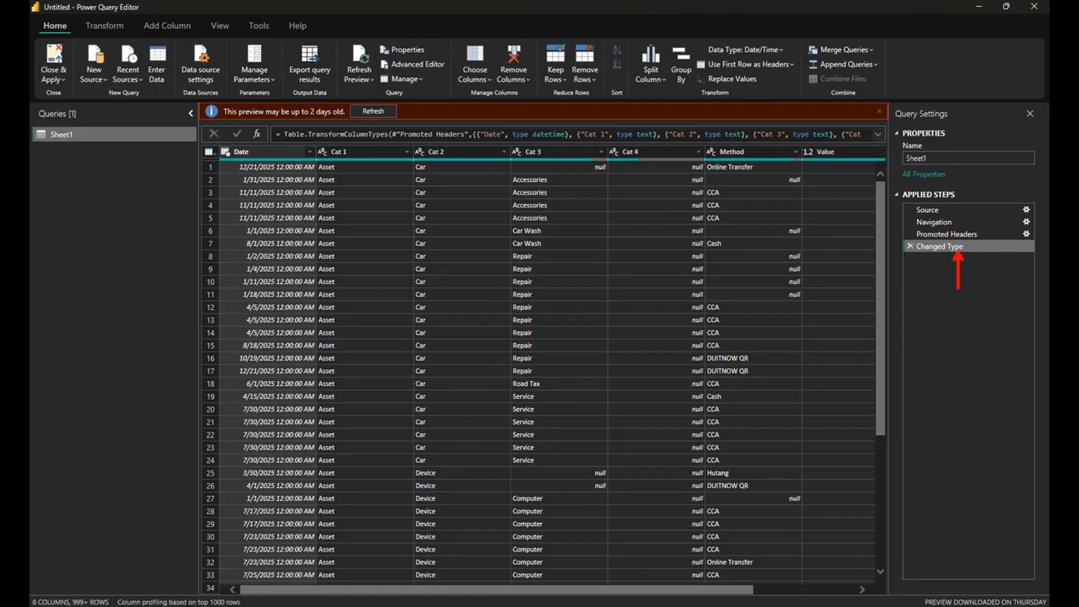
Change the Date column's data type to Date, replacing its current type conversion.
{"action": "left_click", "coordinate": [250, 164]}
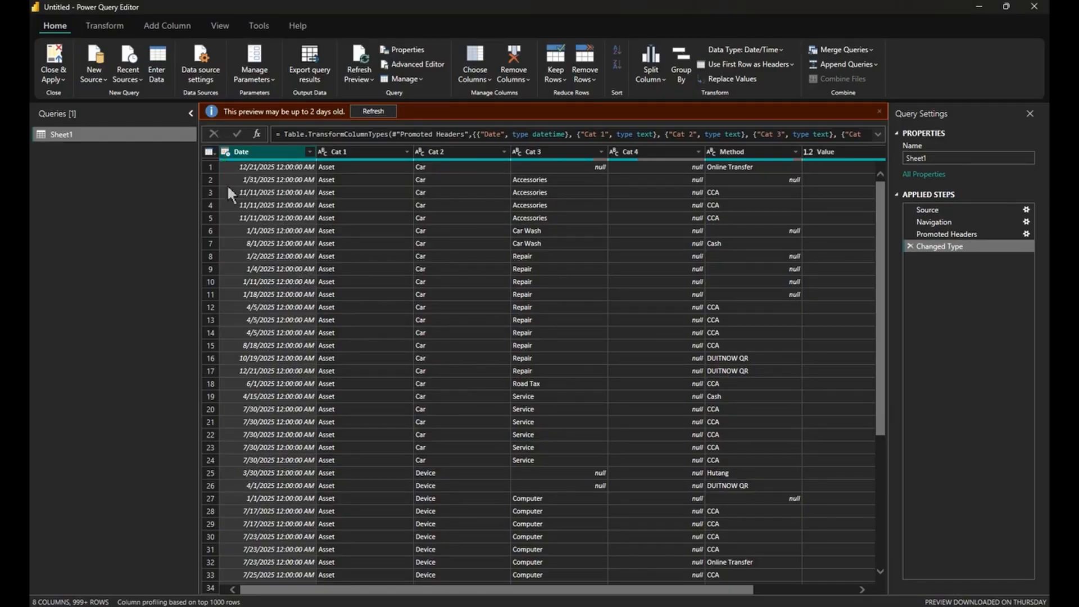
{"action": "left_click", "coordinate": [225, 152]}
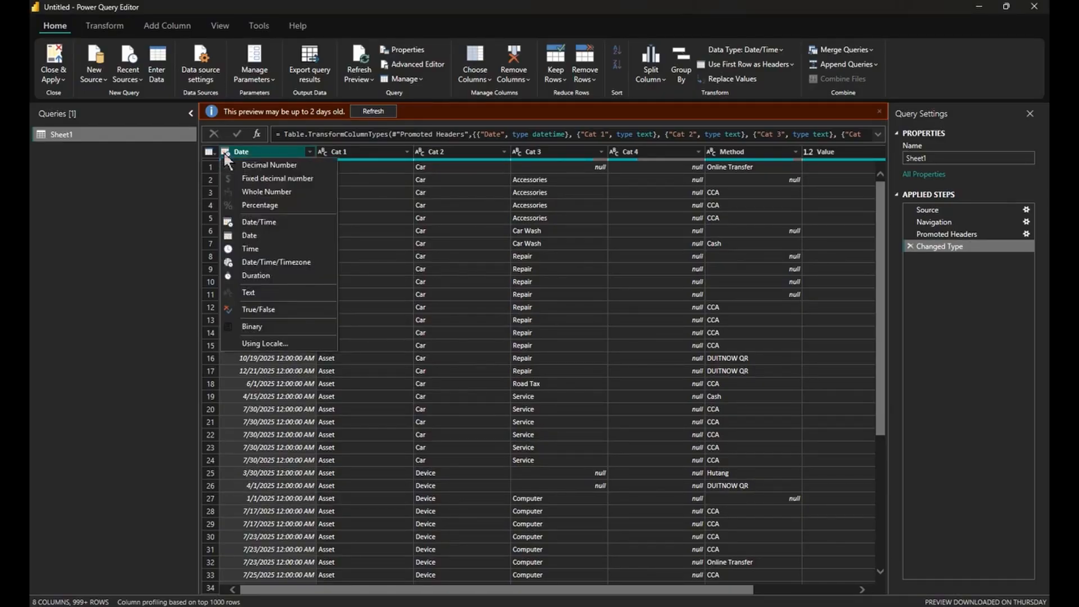
{"action": "left_click", "coordinate": [255, 234]}
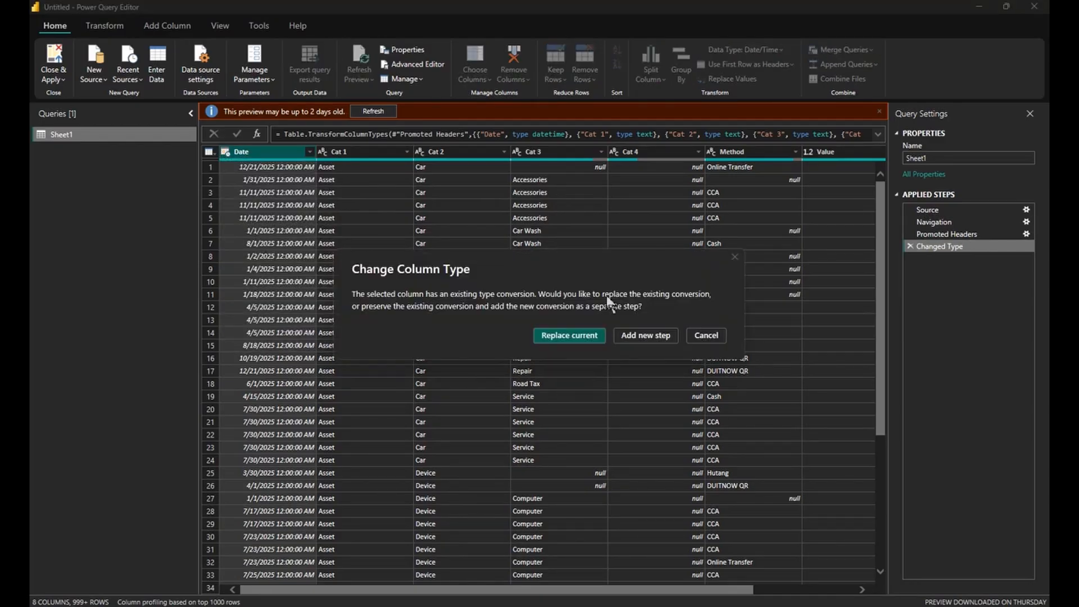
{"action": "left_click", "coordinate": [580, 337]}
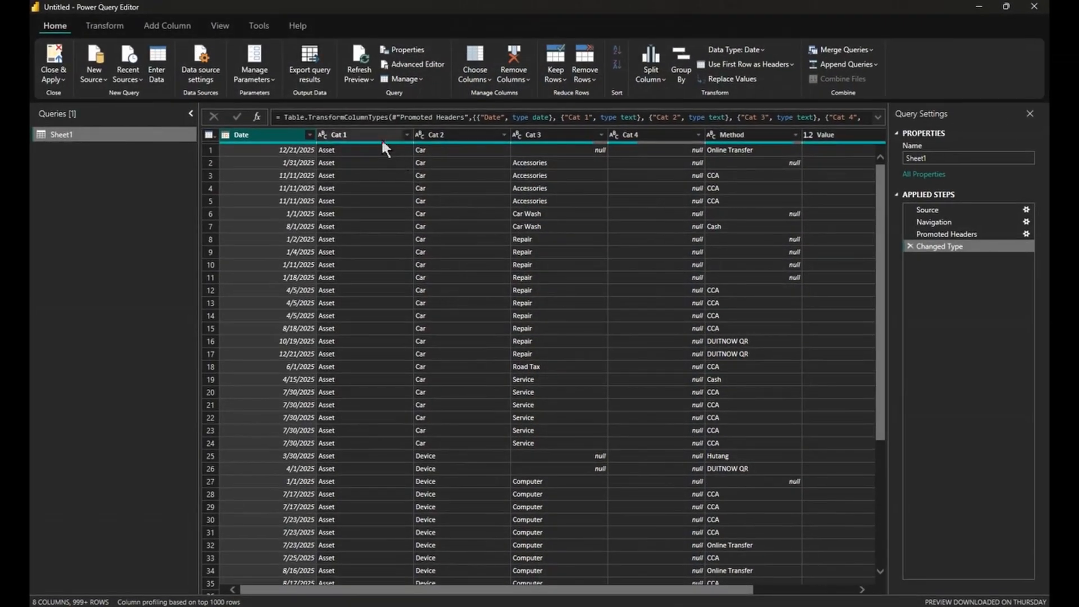
Rename the Cat 1 and Cat 2 columns as Level 1 and Level 2.
{"action": "left_click", "coordinate": [380, 135]}
{"action": "left_click", "coordinate": [649, 135], "text": "shift"}
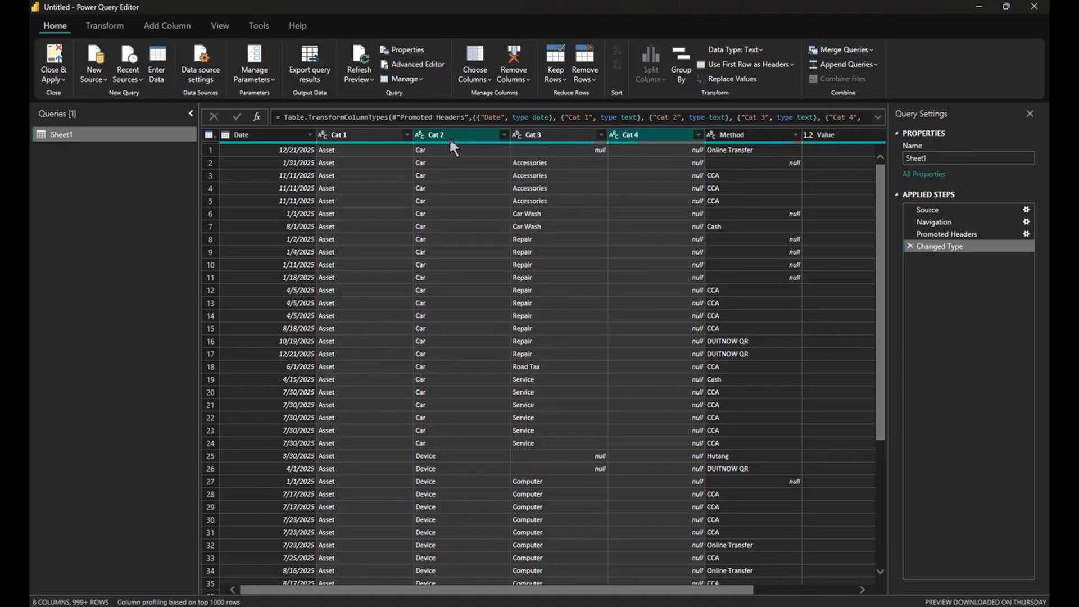
{"action": "left_click", "coordinate": [352, 135], "text": "ctrl"}
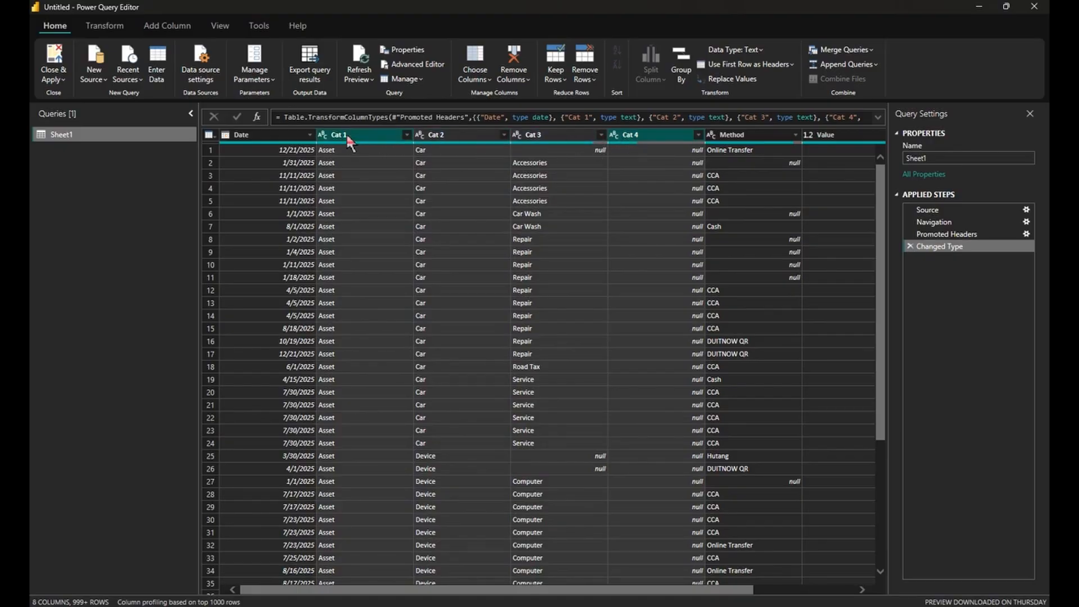
{"action": "double_click", "coordinate": [348, 136]}
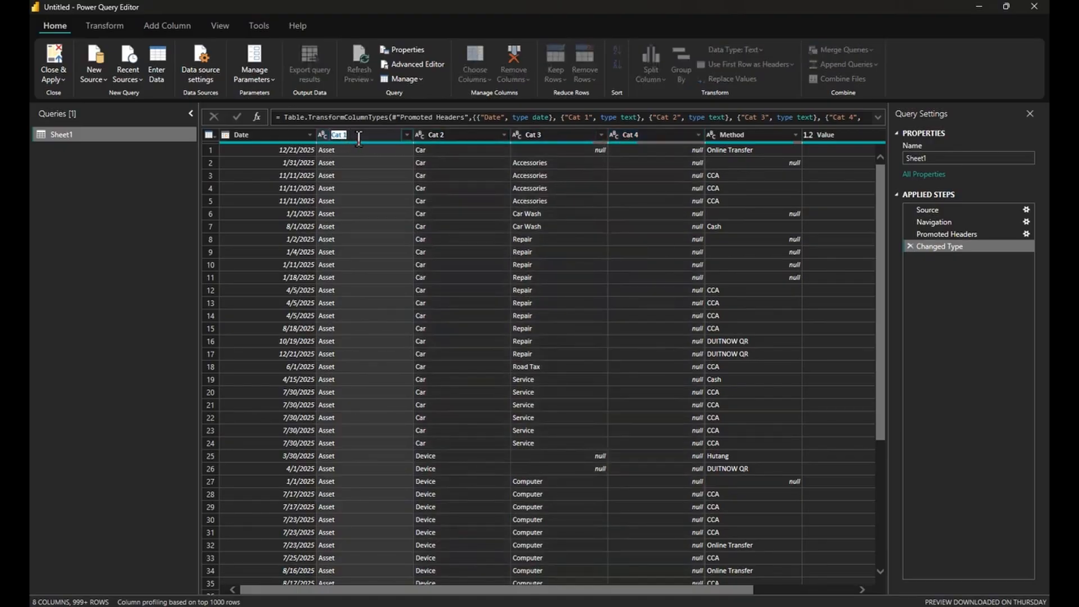
{"action": "type", "text": "Level 1"}
{"action": "key", "text": "Return"}
{"action": "double_click", "coordinate": [443, 137]}
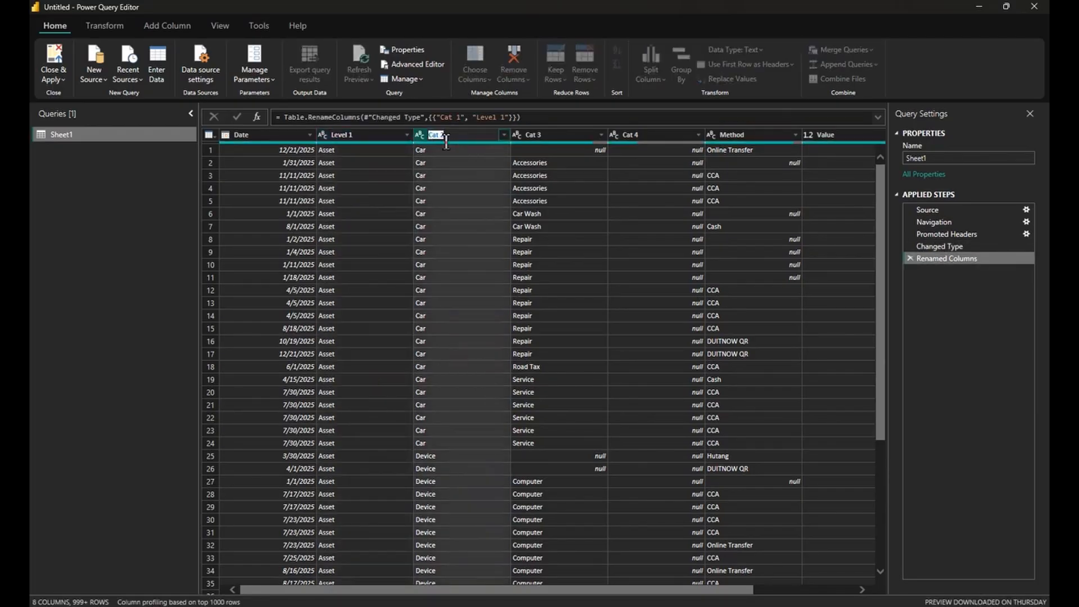
{"action": "type", "text": "Level 2"}
{"action": "key", "text": "Return"}
Rename the Cat 3 and Cat 4 columns as Level 3 and Level 4.
{"action": "double_click", "coordinate": [565, 133]}
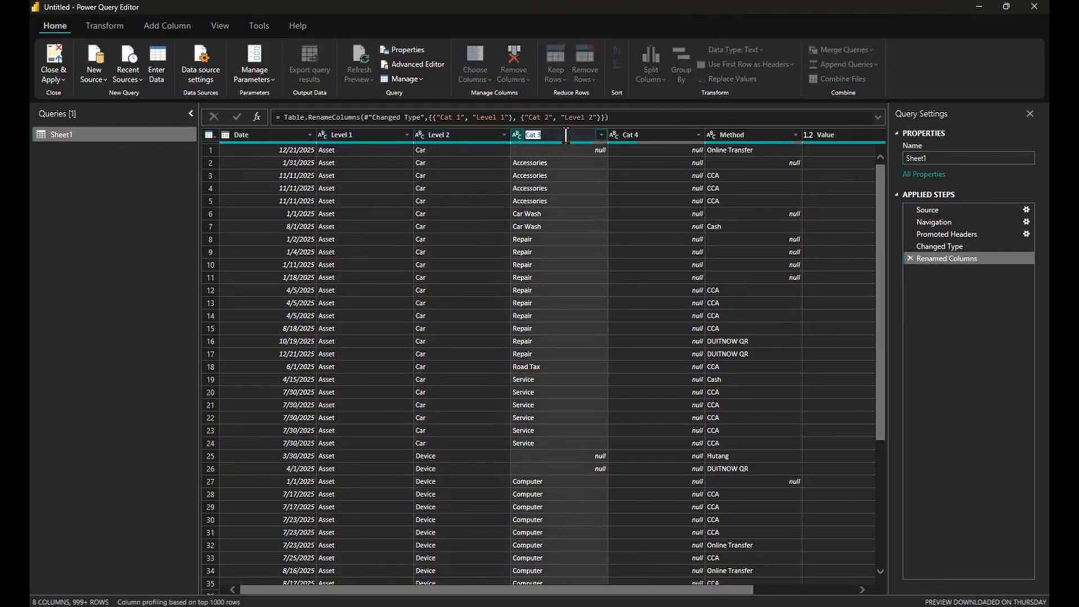
{"action": "type", "text": "Level 3"}
{"action": "key", "text": "Return"}
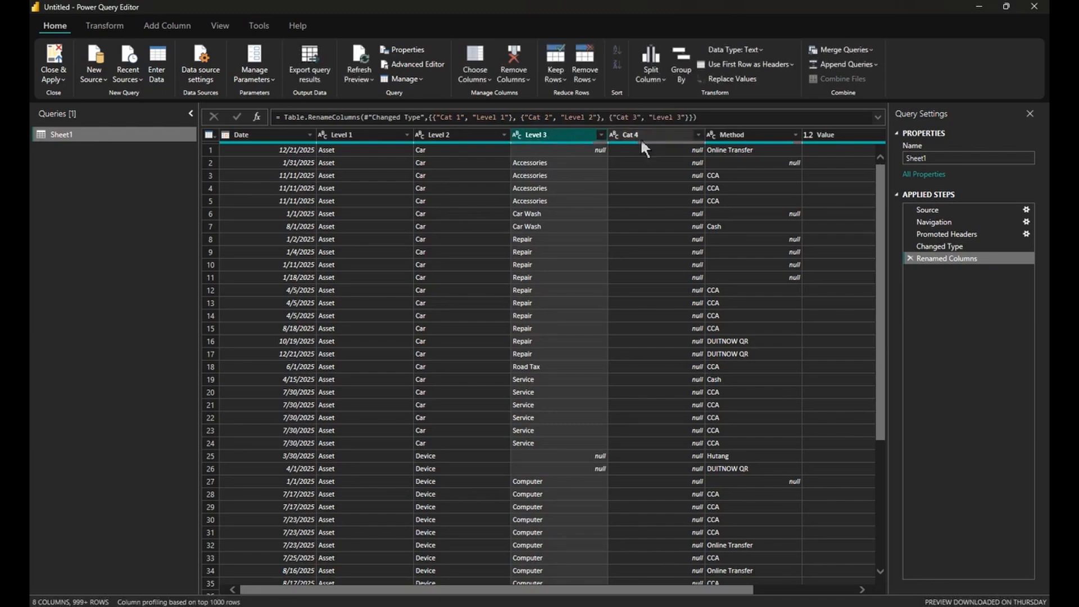
{"action": "double_click", "coordinate": [639, 135]}
{"action": "type", "text": "evel"}
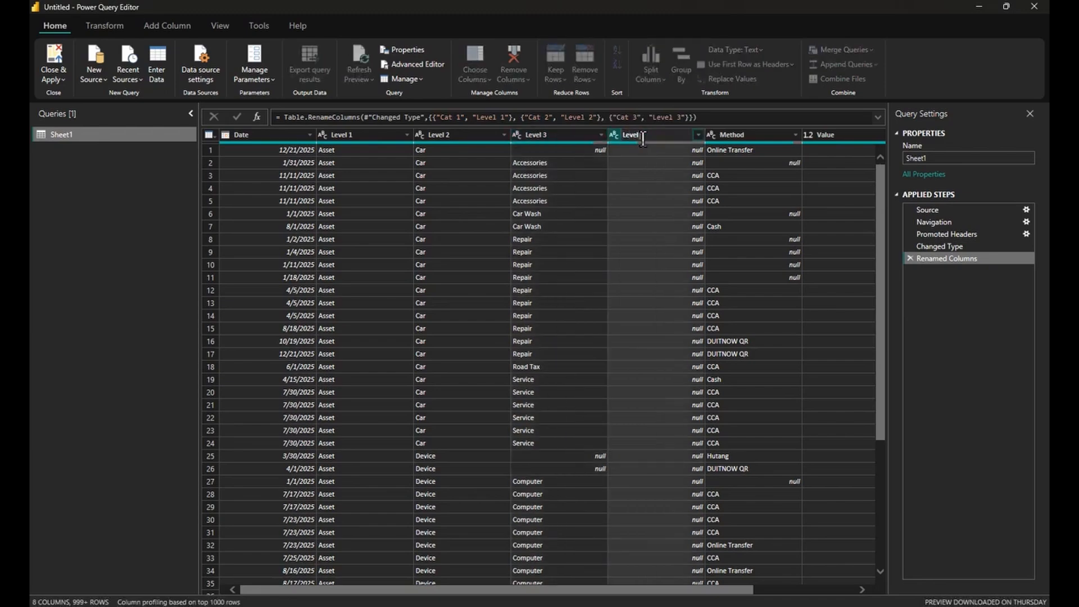
{"action": "type", "text": " 4"}
{"action": "key", "text": "Return"}
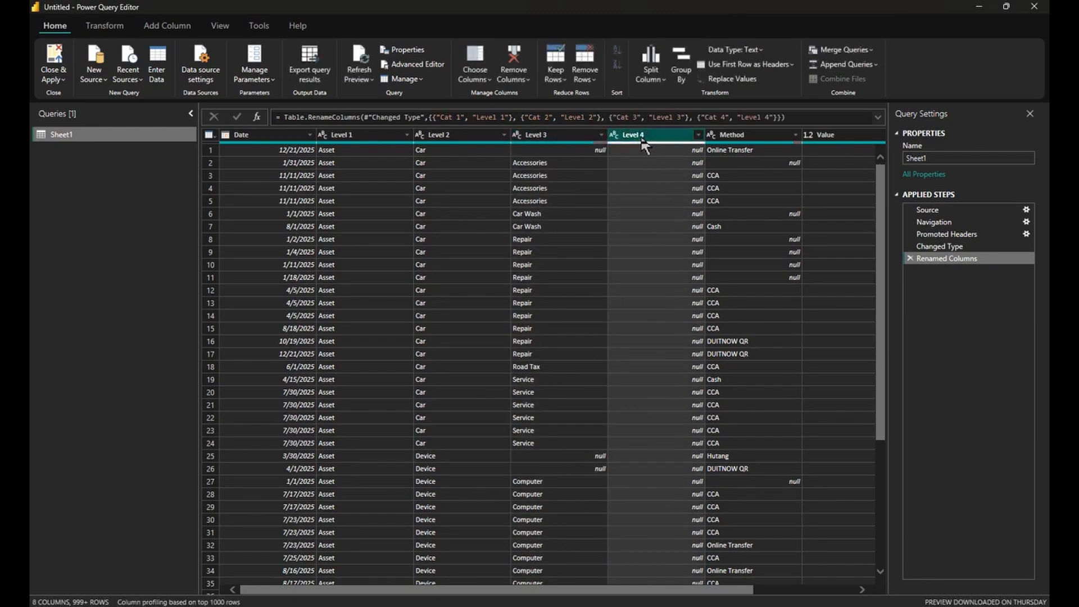
Rename the Method column as Payment Method.
{"action": "left_click", "coordinate": [752, 137]}
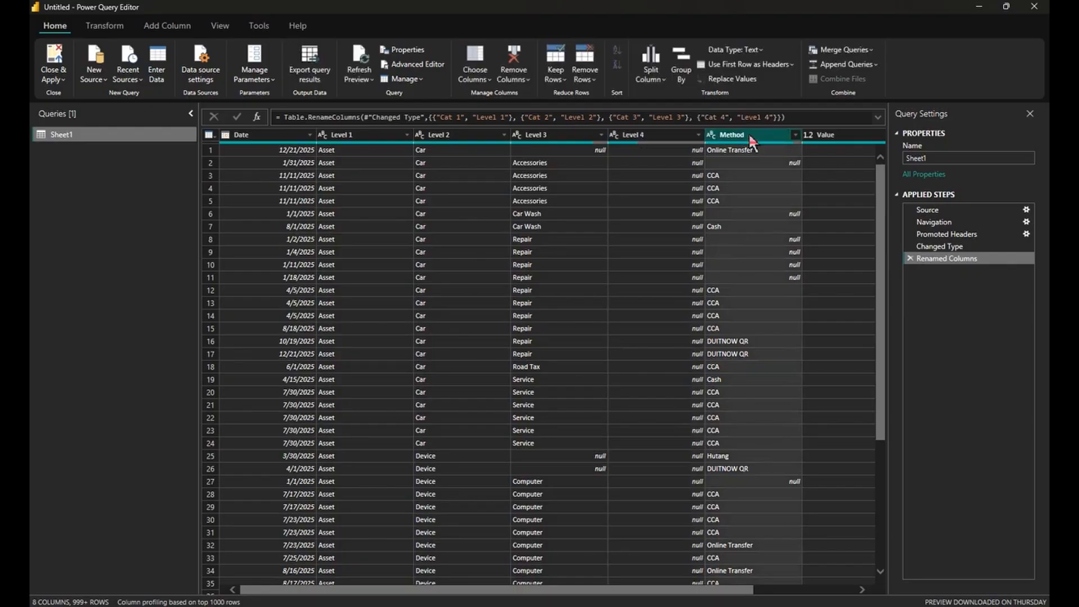
{"action": "double_click", "coordinate": [749, 135]}
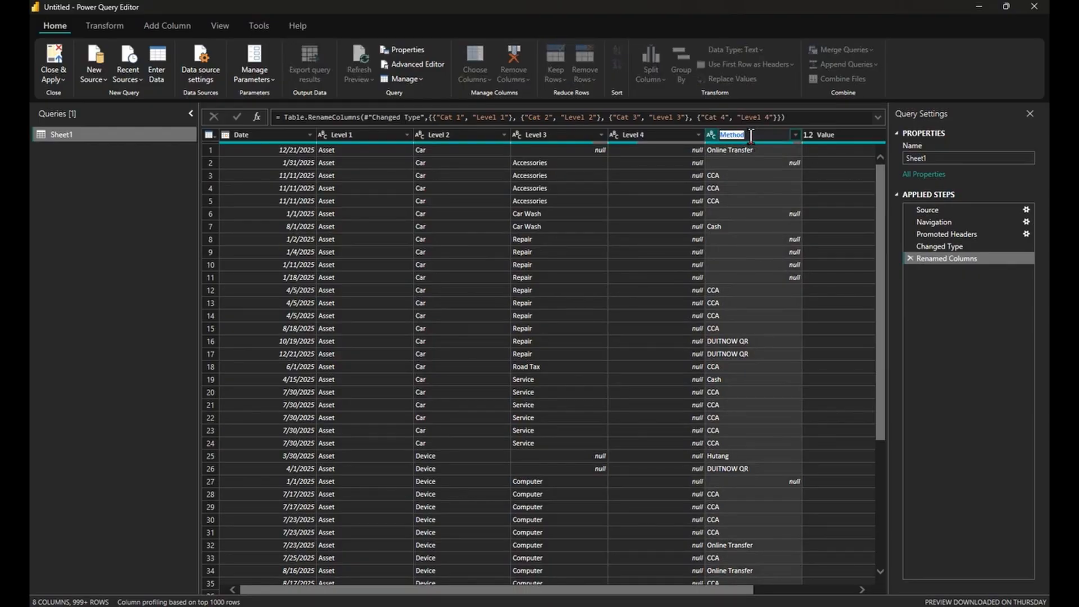
{"action": "type", "text": "Payment"}
{"action": "key", "text": "Return"}
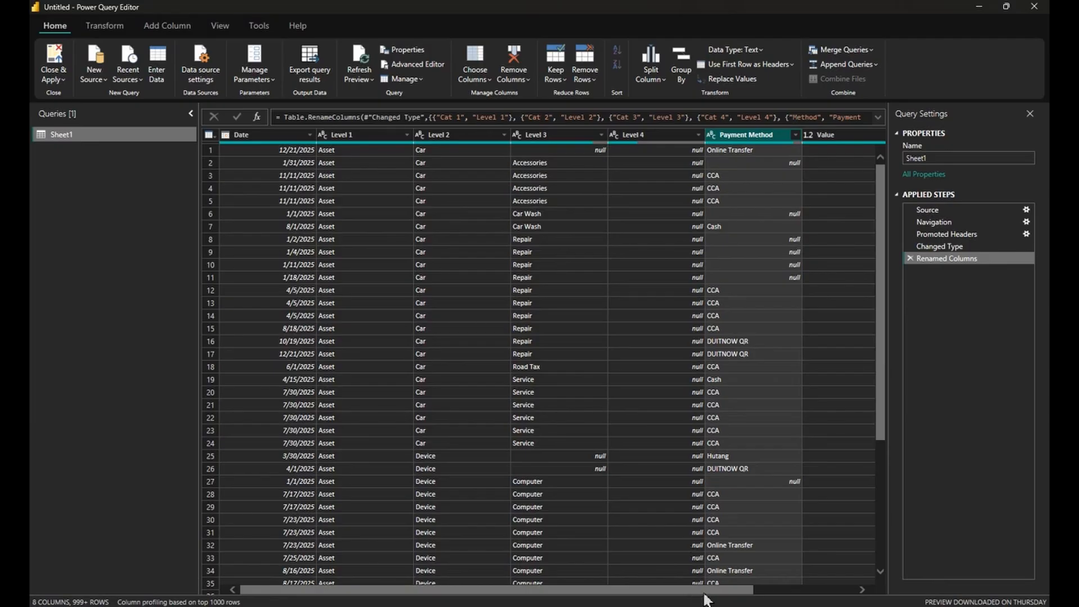
Remove the empty "extracted 1 Jan 2026" column that follows the Value column.
{"action": "left_click_drag", "start_coordinate": [705, 593], "coordinate": [836, 599]}
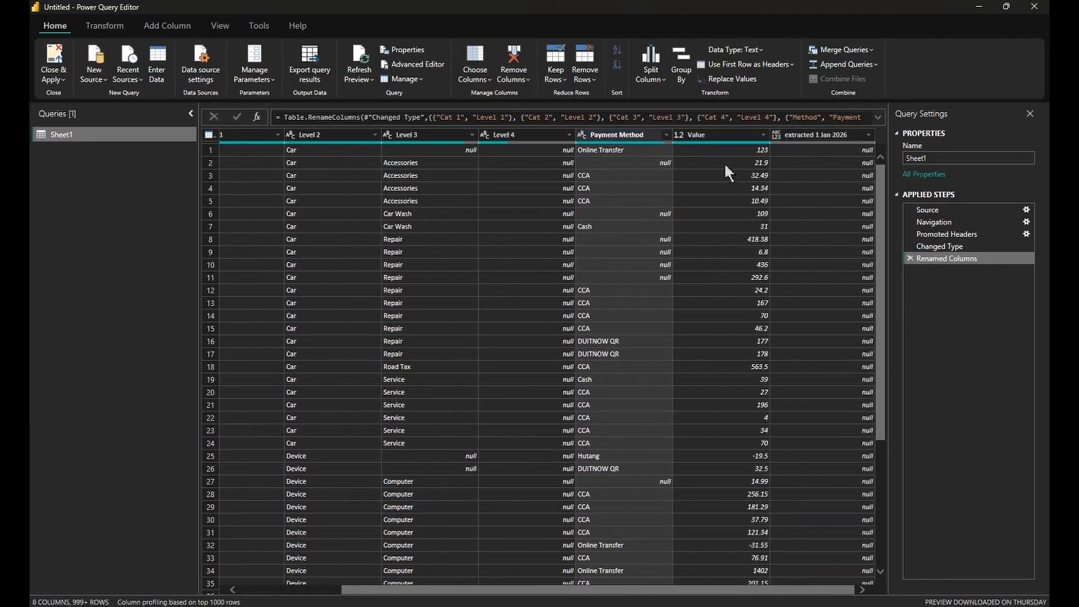
{"action": "left_click", "coordinate": [731, 135]}
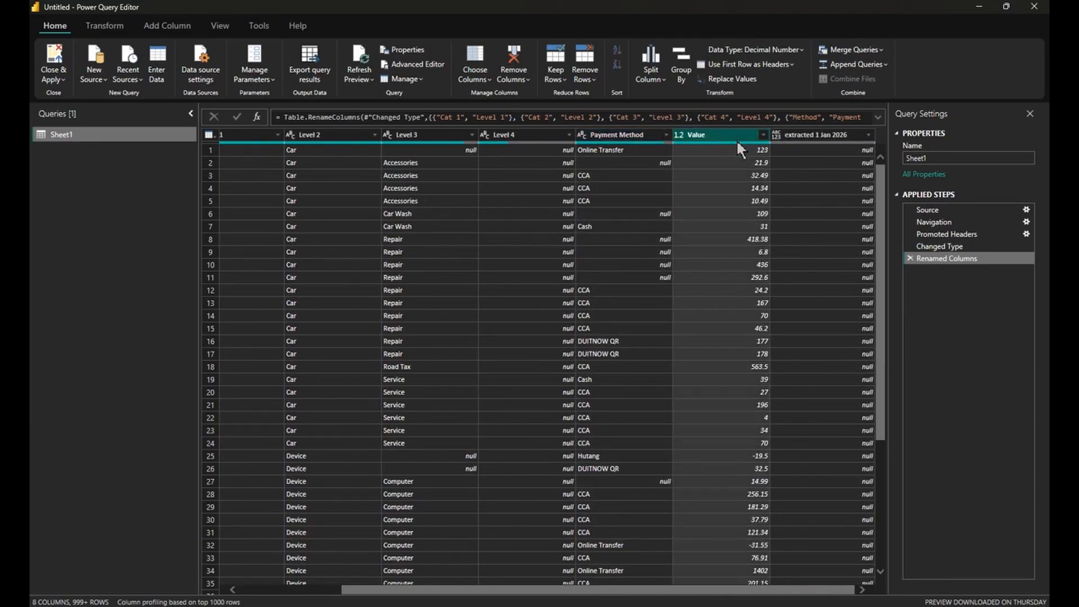
{"action": "left_click", "coordinate": [823, 138]}
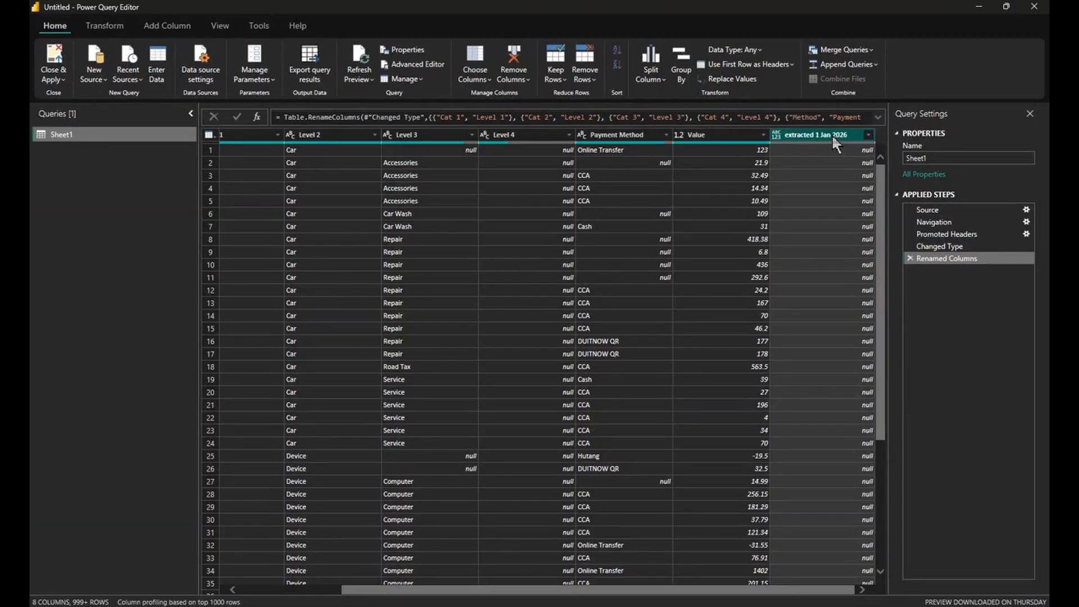
{"action": "right_click", "coordinate": [833, 141]}
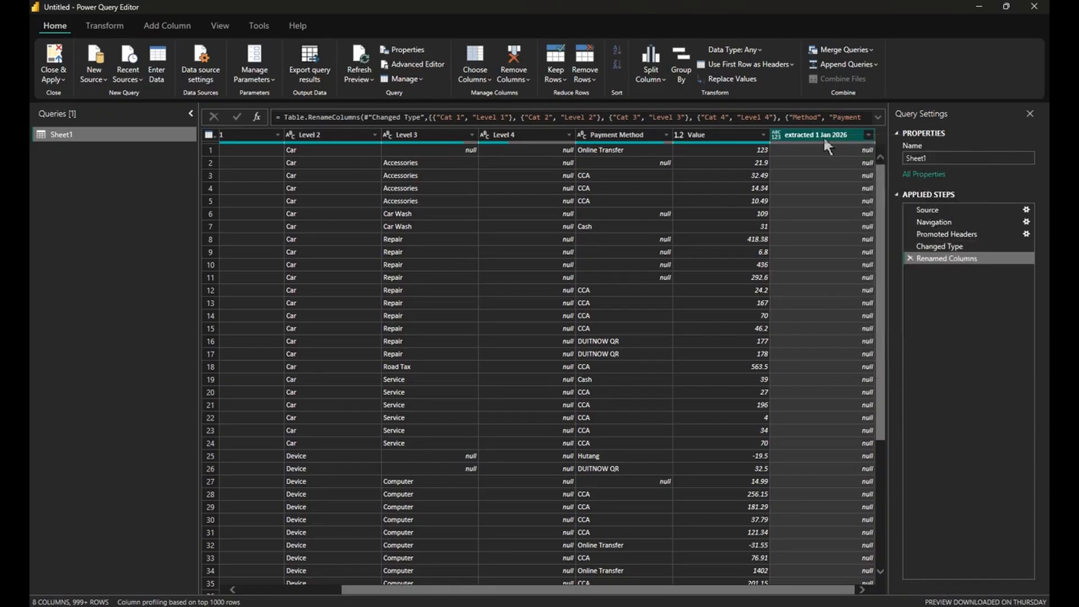
{"action": "right_click", "coordinate": [822, 136]}
{"action": "left_click", "coordinate": [864, 162]}
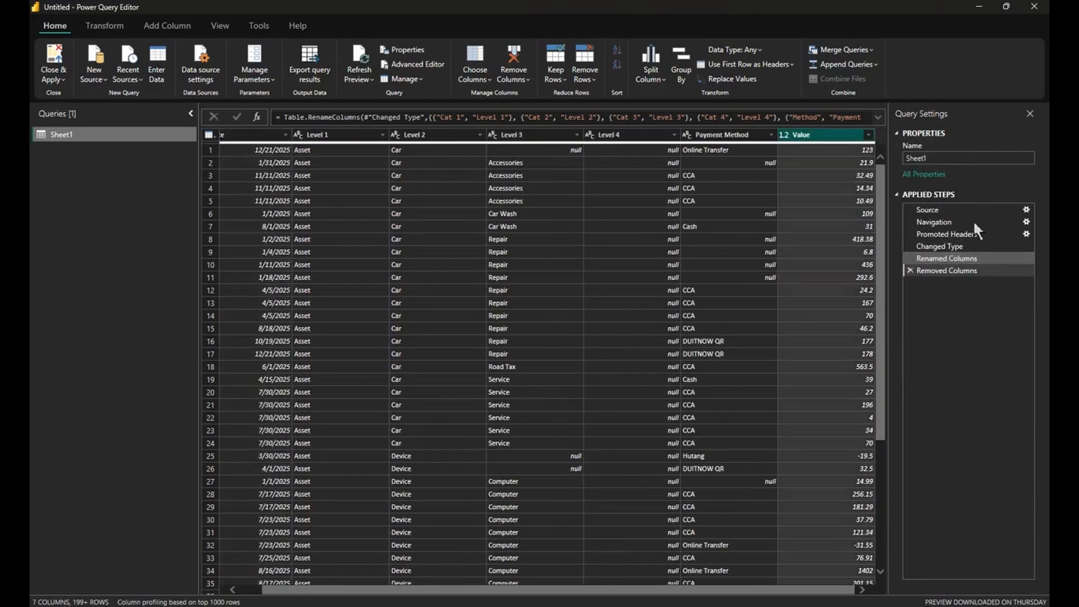
Check the Changed Type, Renamed Columns and Removed Columns steps, and apply the query changes to the report.
{"action": "left_click", "coordinate": [993, 247]}
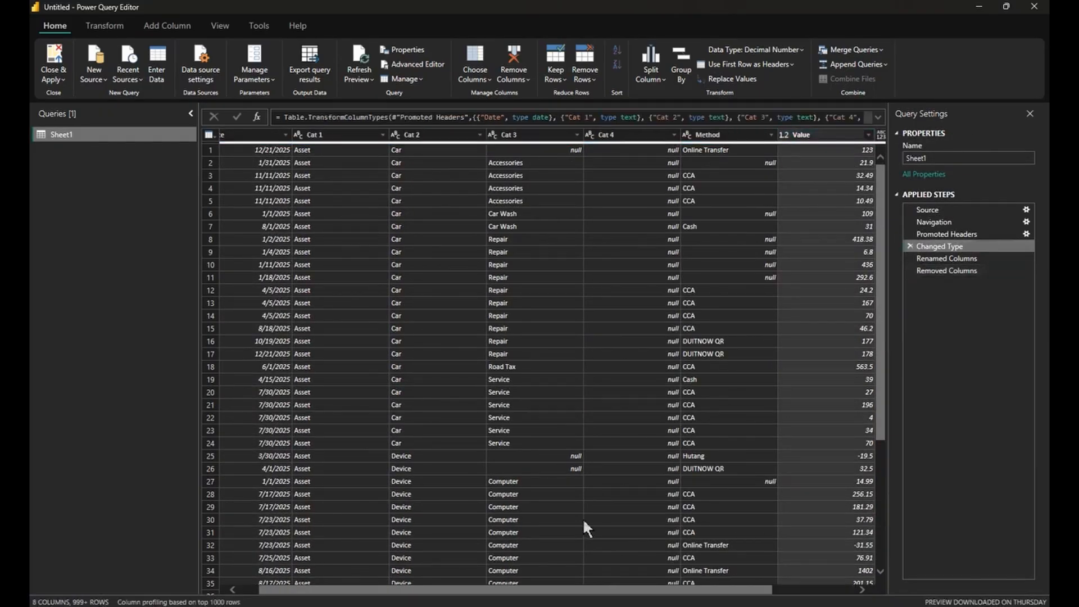
{"action": "left_click", "coordinate": [970, 259]}
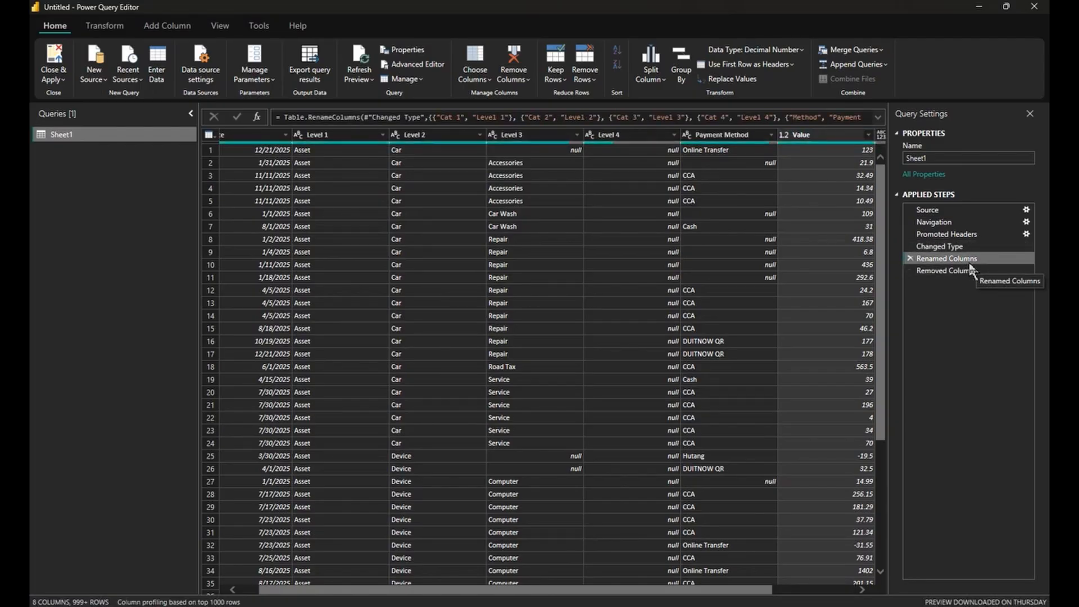
{"action": "left_click", "coordinate": [970, 270]}
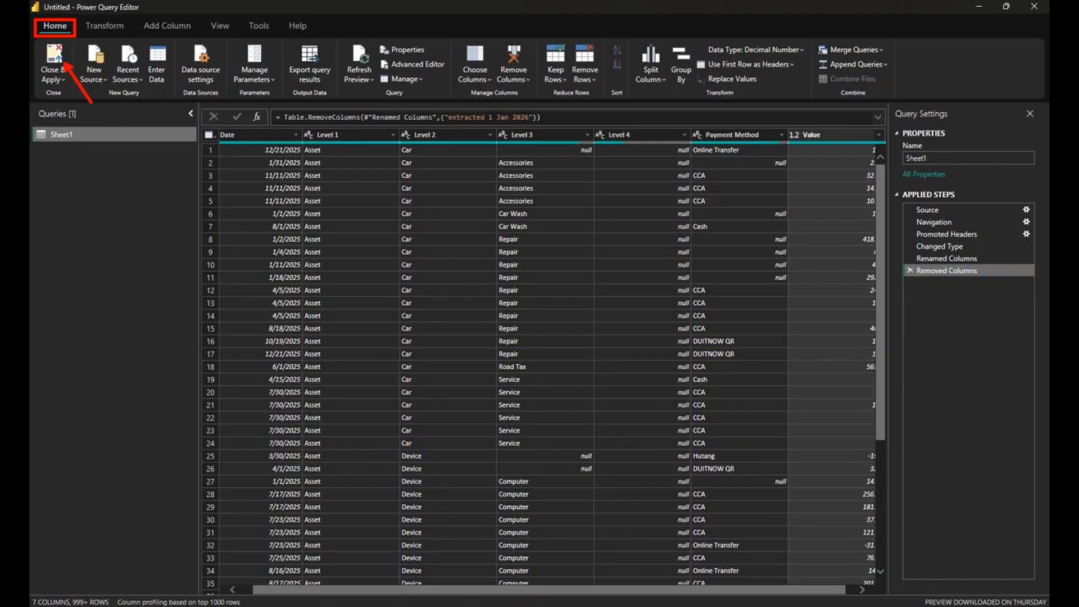
{"action": "left_click", "coordinate": [55, 62]}
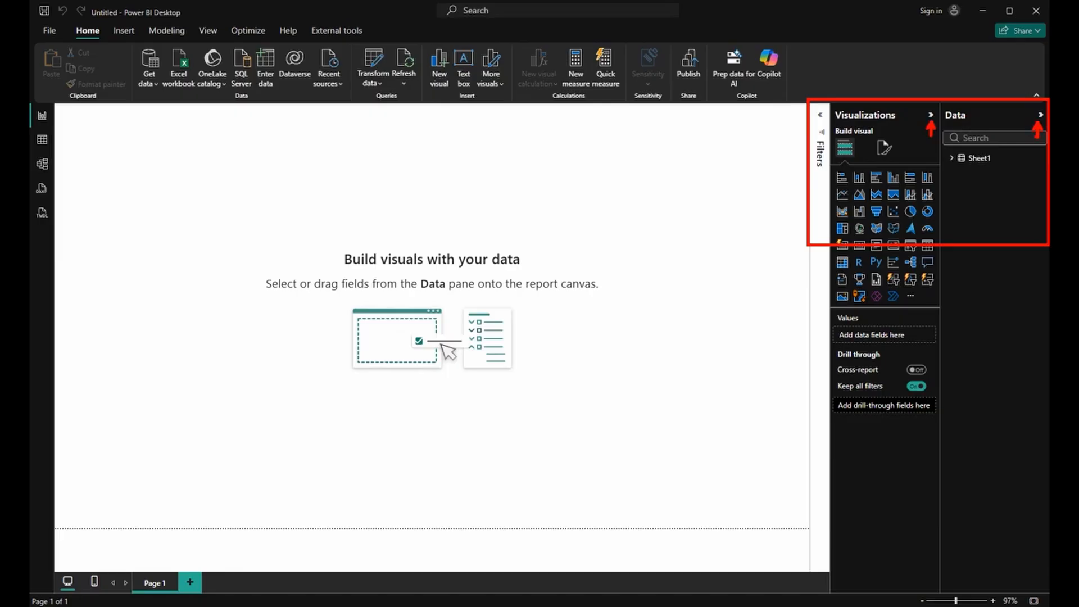
Rename the Sheet1 table in the report's data model as Duke's Expenses.
{"action": "left_click", "coordinate": [1039, 118]}
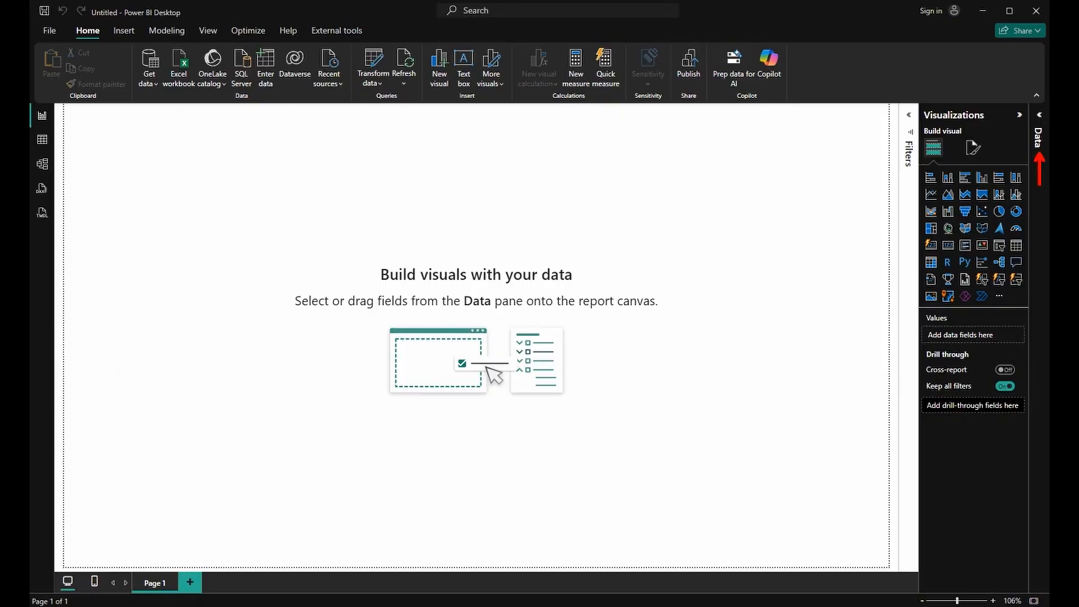
{"action": "left_click", "coordinate": [1041, 126]}
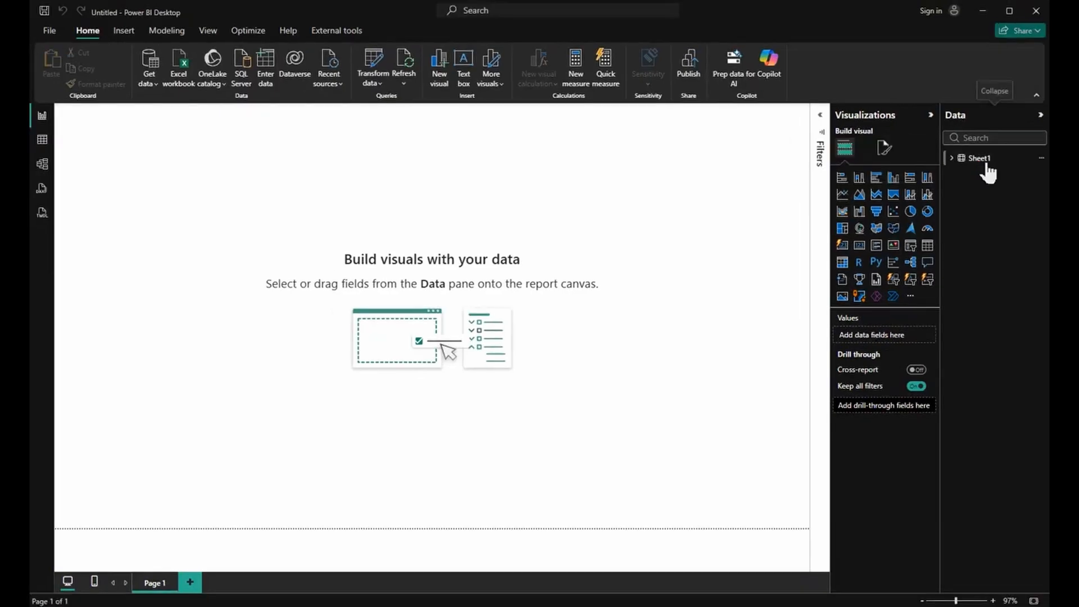
{"action": "double_click", "coordinate": [923, 155]}
{"action": "type", "text": "D"}
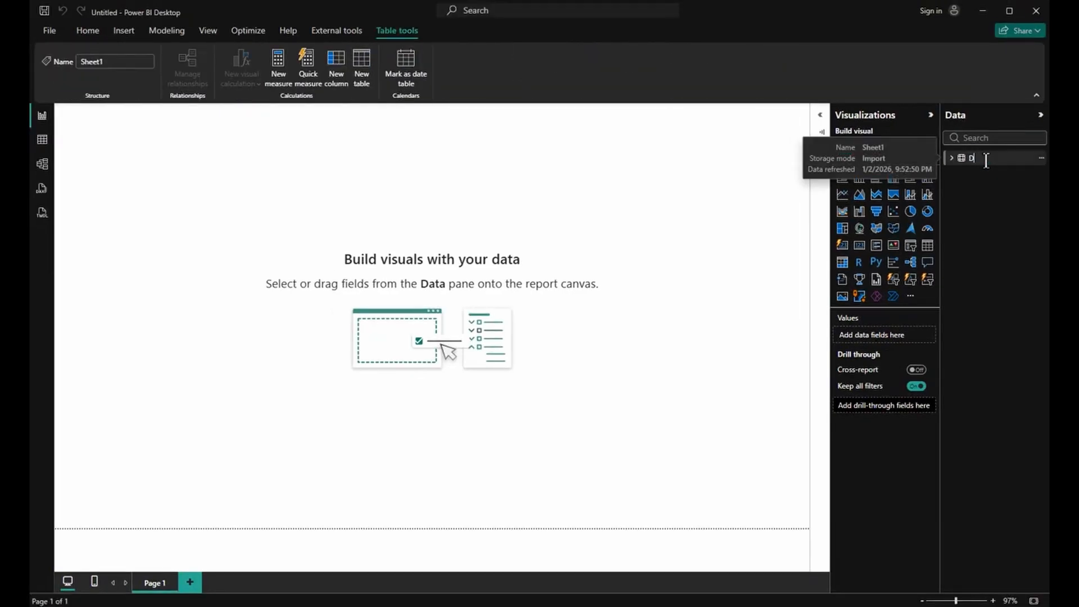
{"action": "type", "text": "ukes Expenses"}
{"action": "key", "text": "Return"}
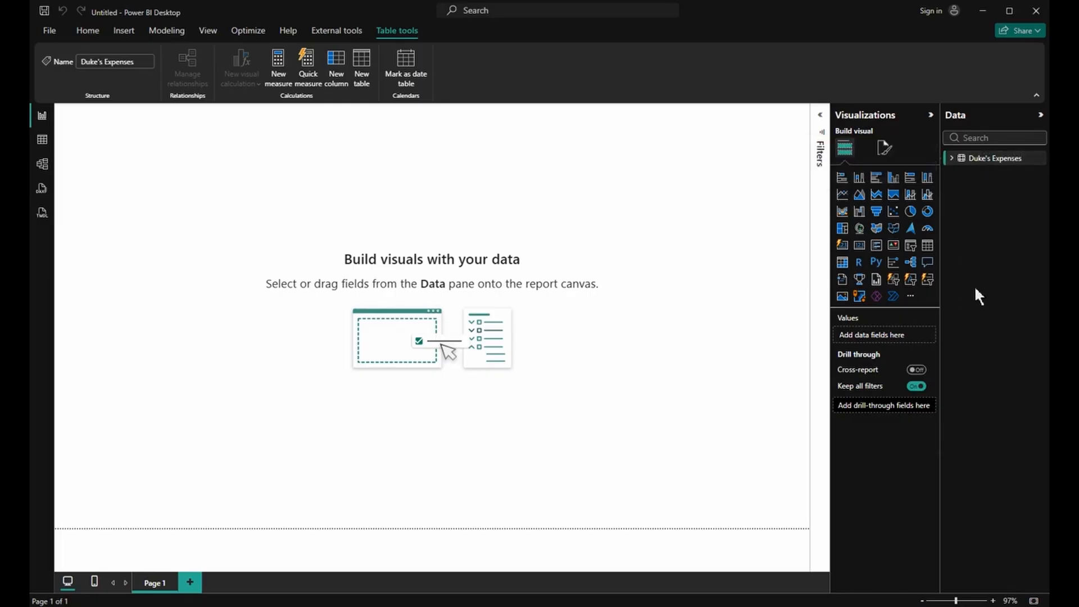
{"action": "right_click", "coordinate": [984, 168]}
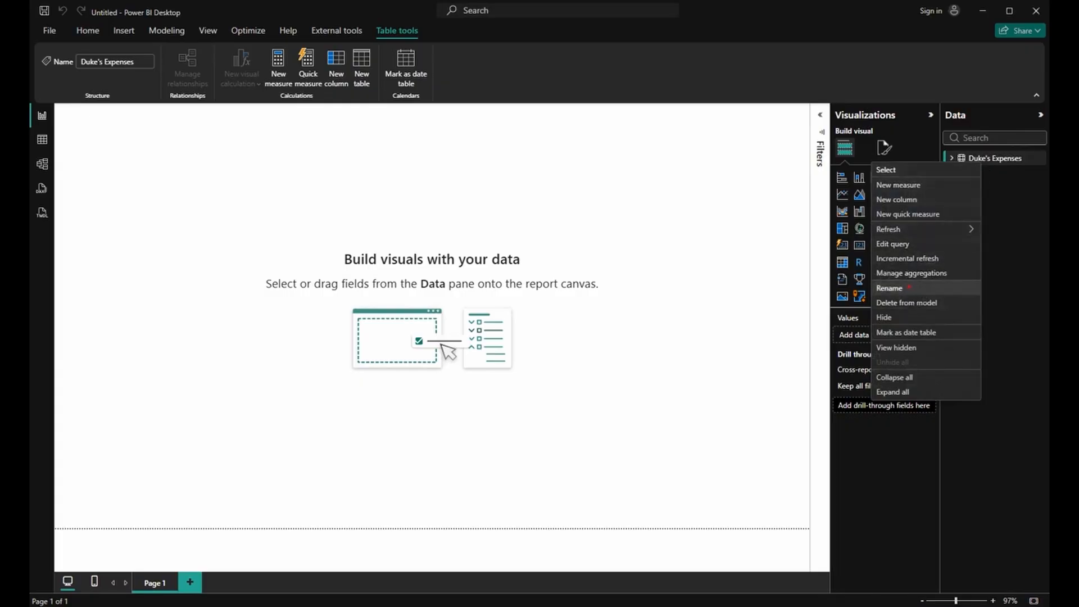
{"action": "left_click", "coordinate": [990, 163]}
{"action": "double_click", "coordinate": [993, 162]}
{"action": "key", "text": "Return"}
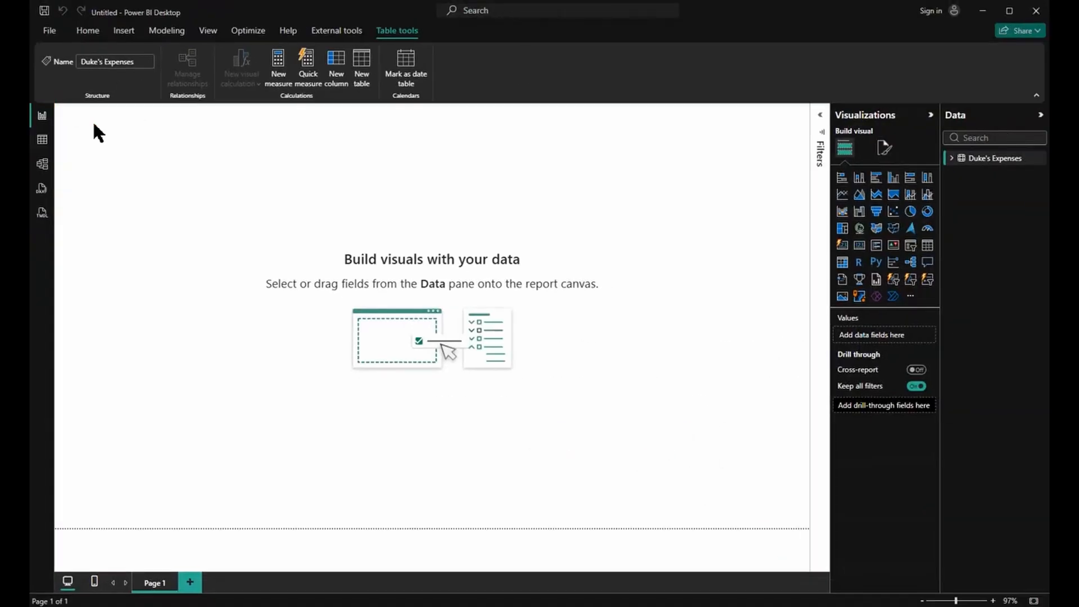
Show the Duke's Expenses table's data rows and sort them by Date in ascending order.
{"action": "left_click", "coordinate": [41, 144]}
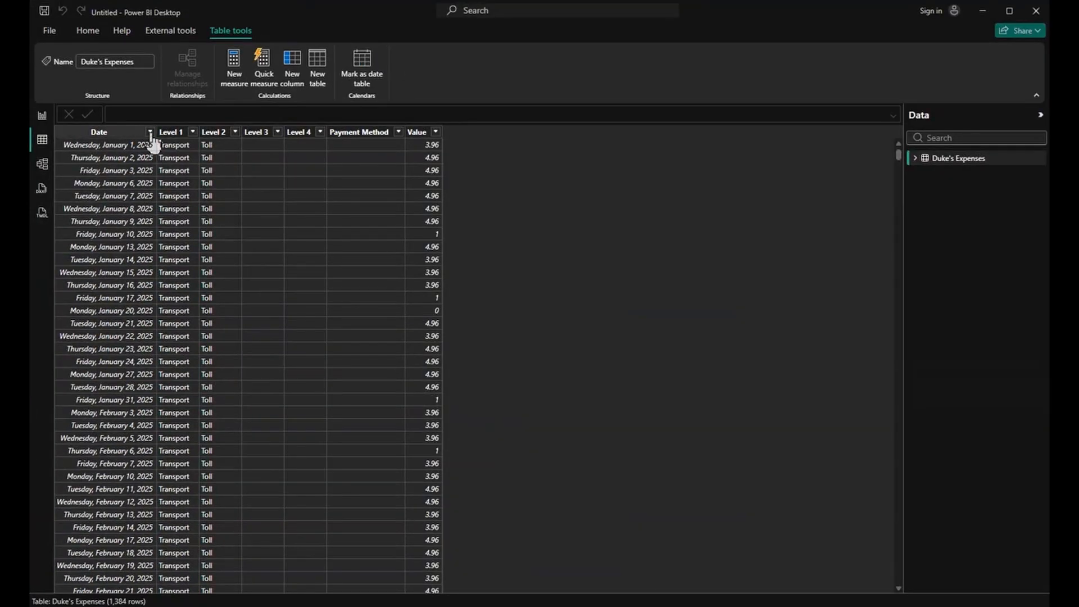
{"action": "left_click", "coordinate": [157, 129]}
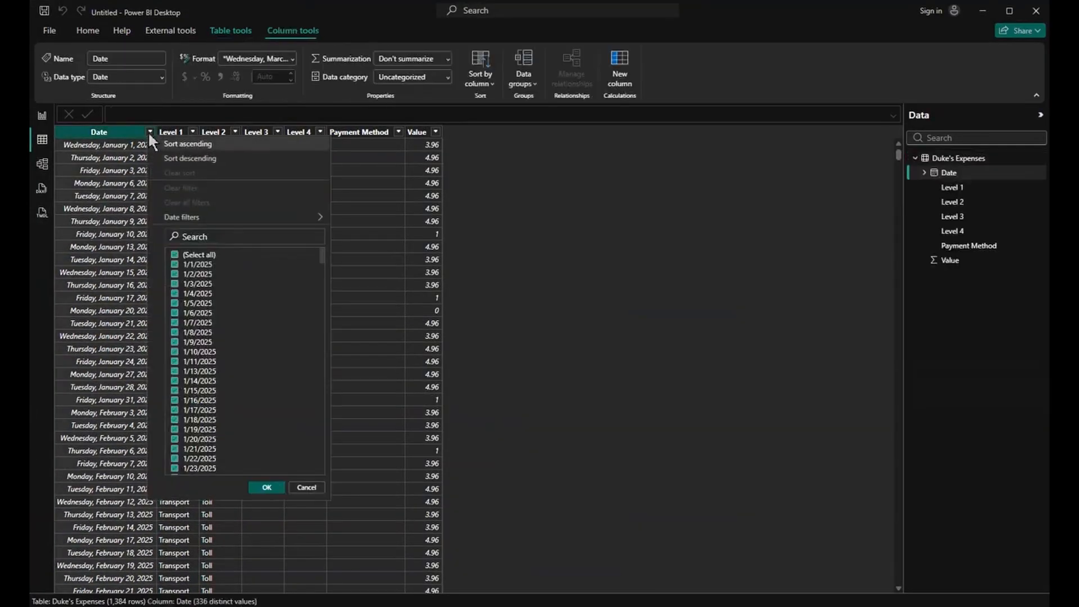
{"action": "left_click", "coordinate": [170, 145]}
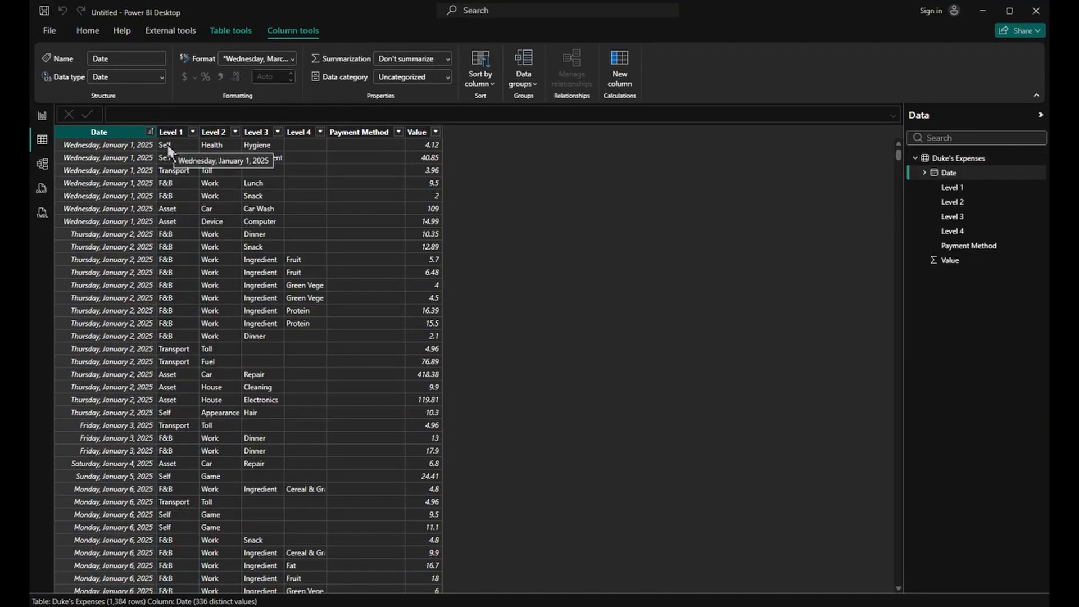
Filter the Level 1 column of the expenses table so only the Asset rows are shown.
{"action": "left_click", "coordinate": [193, 133]}
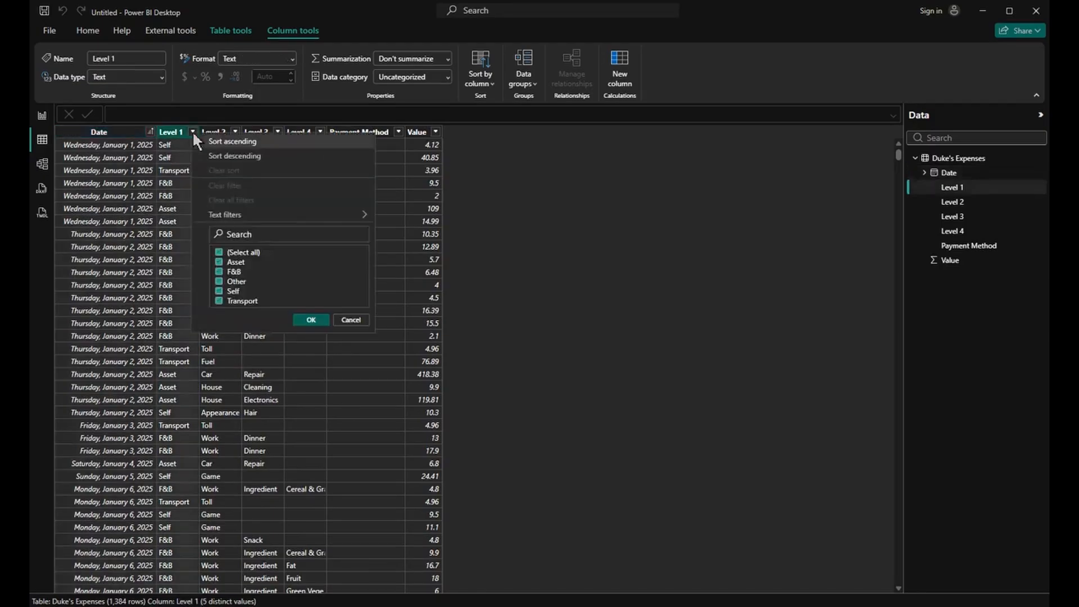
{"action": "left_click", "coordinate": [259, 254]}
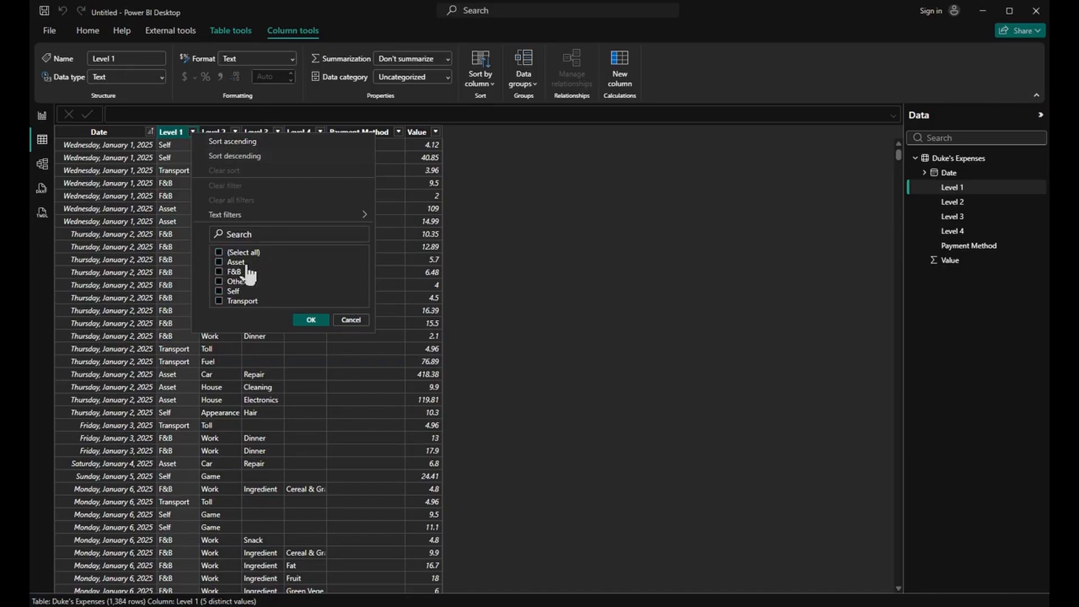
{"action": "left_click", "coordinate": [241, 263]}
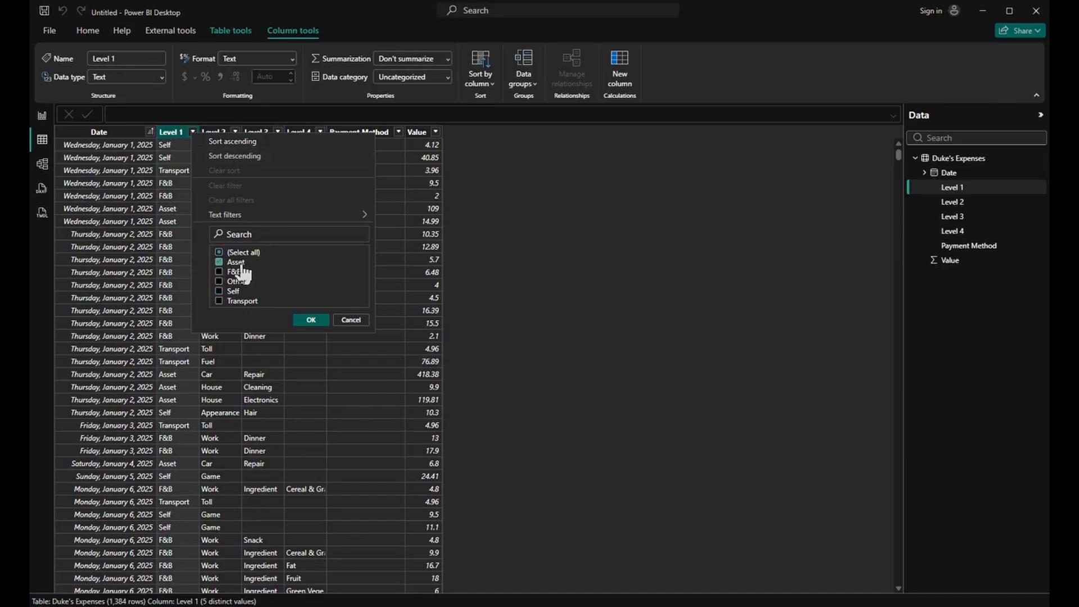
{"action": "left_click", "coordinate": [310, 319]}
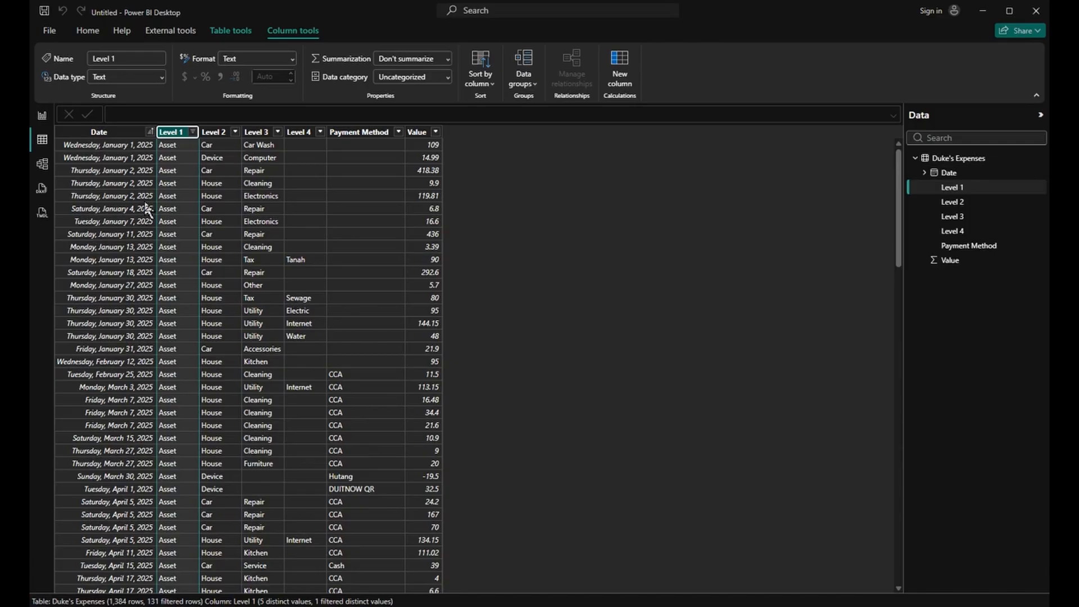
Clear all filters from the expenses table.
{"action": "right_click", "coordinate": [175, 134]}
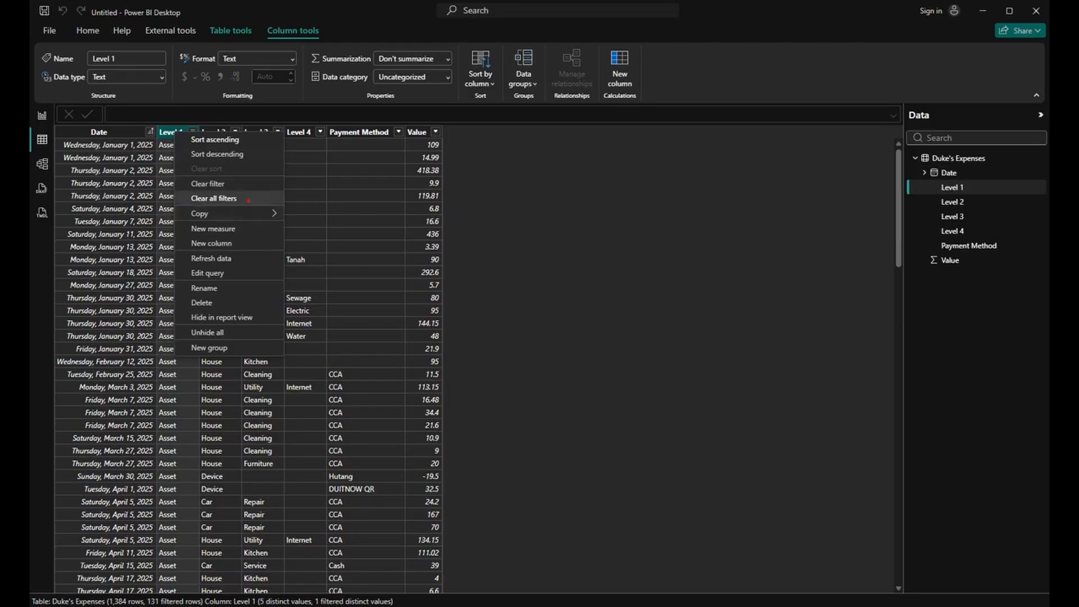
{"action": "left_click", "coordinate": [248, 197]}
{"action": "left_click", "coordinate": [234, 196]}
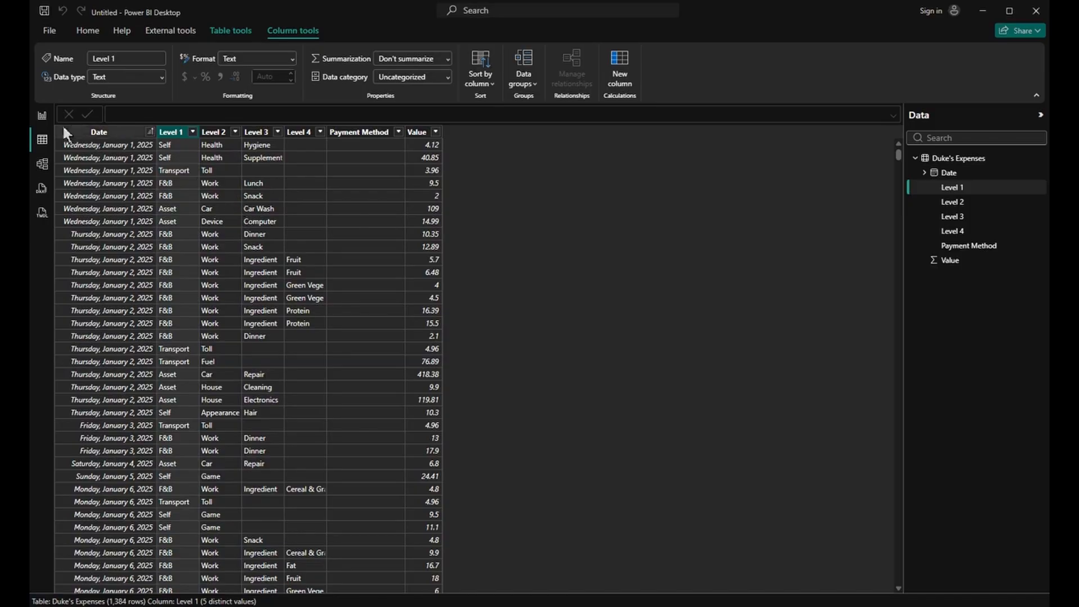
Add a matrix visual to Page 1 of the report with Level 1, Level 2, Level 3 and Level 4 as its rows.
{"action": "left_click", "coordinate": [42, 116]}
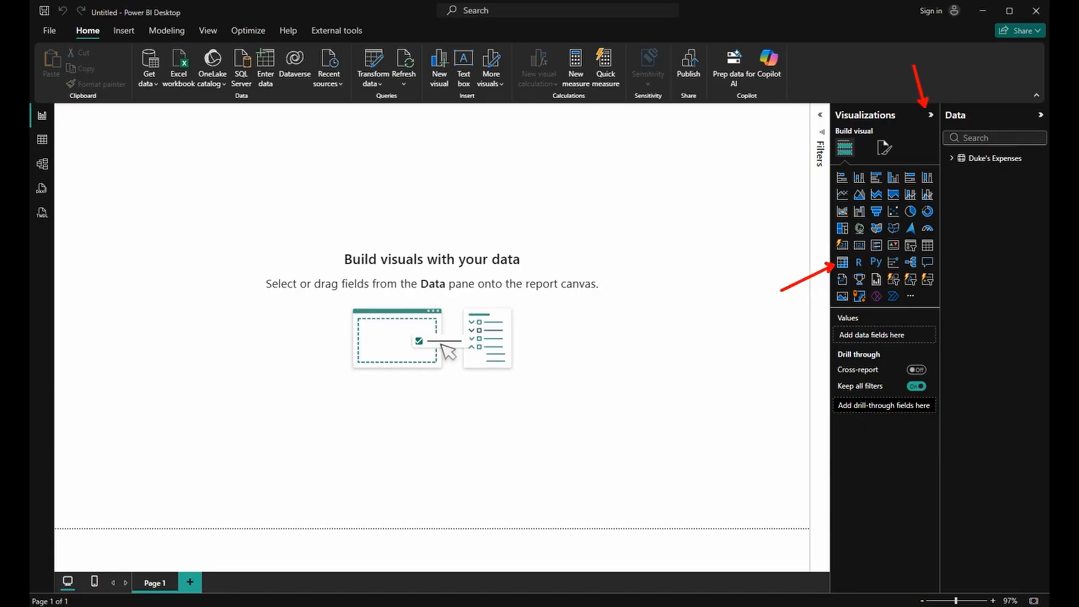
{"action": "left_click", "coordinate": [843, 264]}
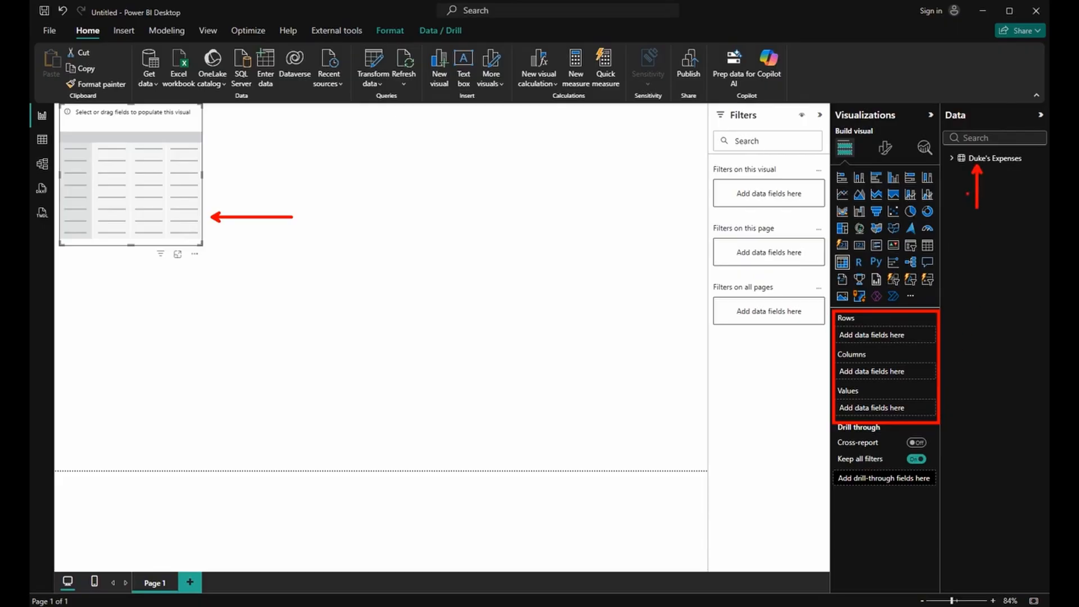
{"action": "left_click", "coordinate": [952, 159]}
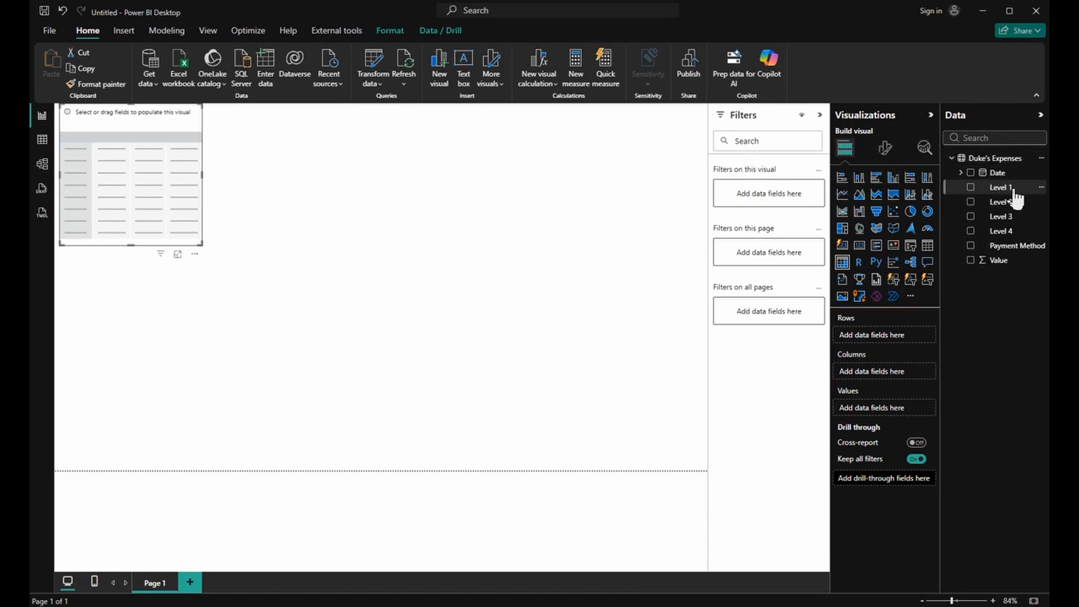
{"action": "left_click_drag", "start_coordinate": [1016, 192], "coordinate": [914, 346]}
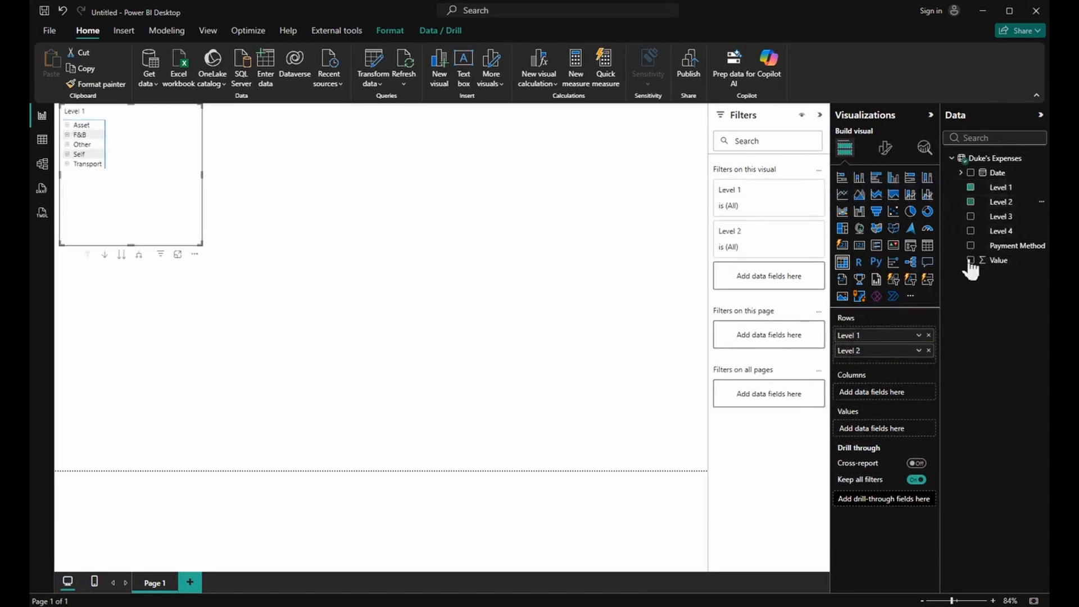
{"action": "left_click_drag", "start_coordinate": [1001, 217], "coordinate": [899, 365]}
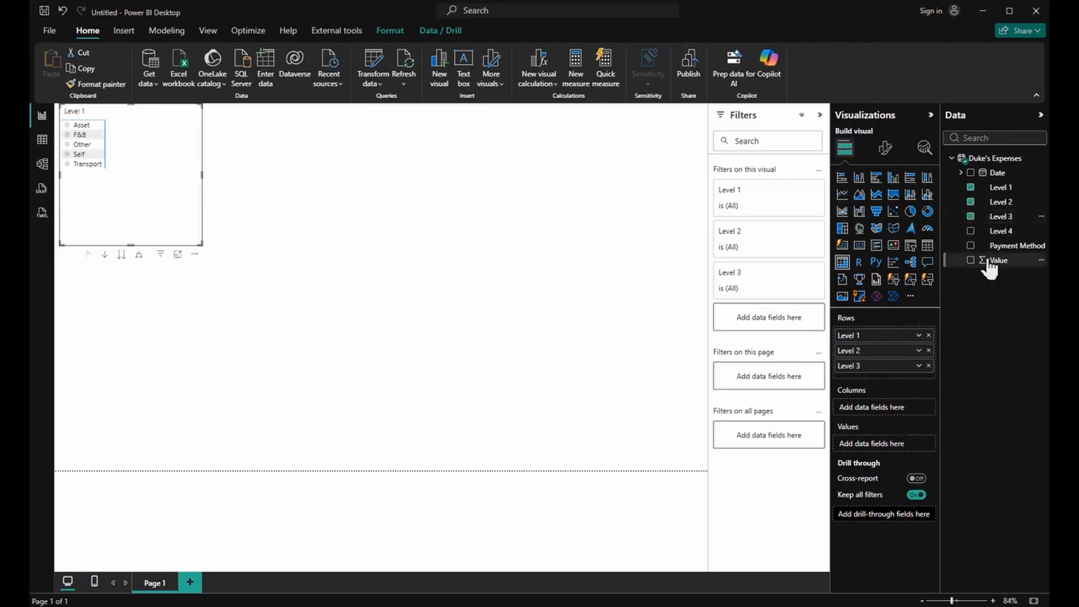
{"action": "left_click_drag", "start_coordinate": [1007, 233], "coordinate": [899, 381]}
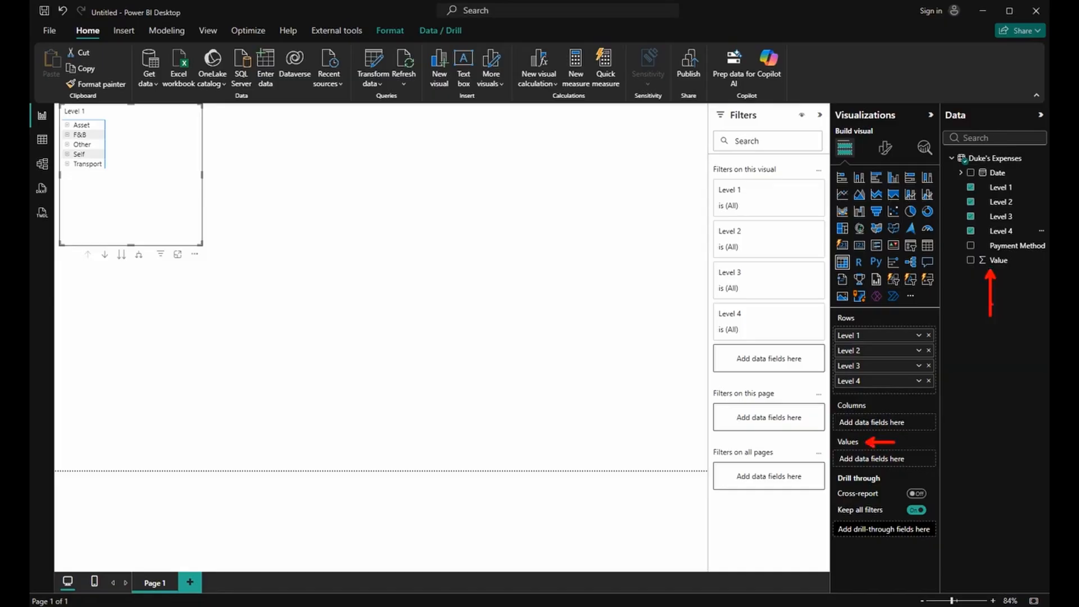
Add the Value field as the matrix's values and move the matrix to the middle of the report page.
{"action": "mouse_move", "coordinate": [997, 260]}
{"action": "left_mouse_down"}
{"action": "mouse_move", "coordinate": [910, 457]}
{"action": "mouse_move", "coordinate": [925, 470]}
{"action": "left_mouse_up"}
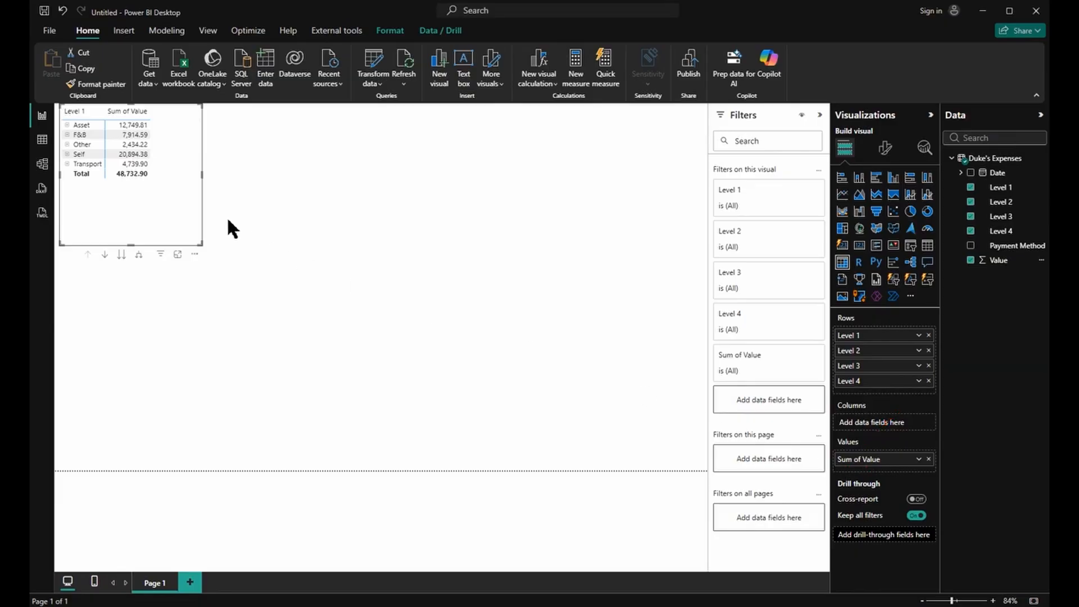
{"action": "left_click_drag", "start_coordinate": [176, 218], "coordinate": [459, 294]}
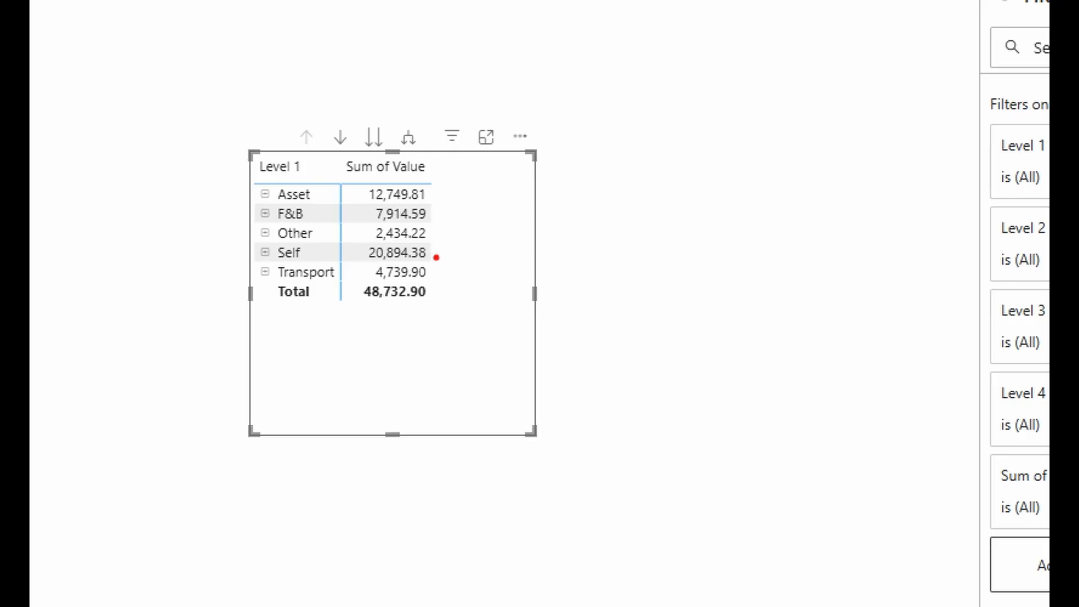
{"action": "left_click_drag", "start_coordinate": [430, 252], "coordinate": [519, 244]}
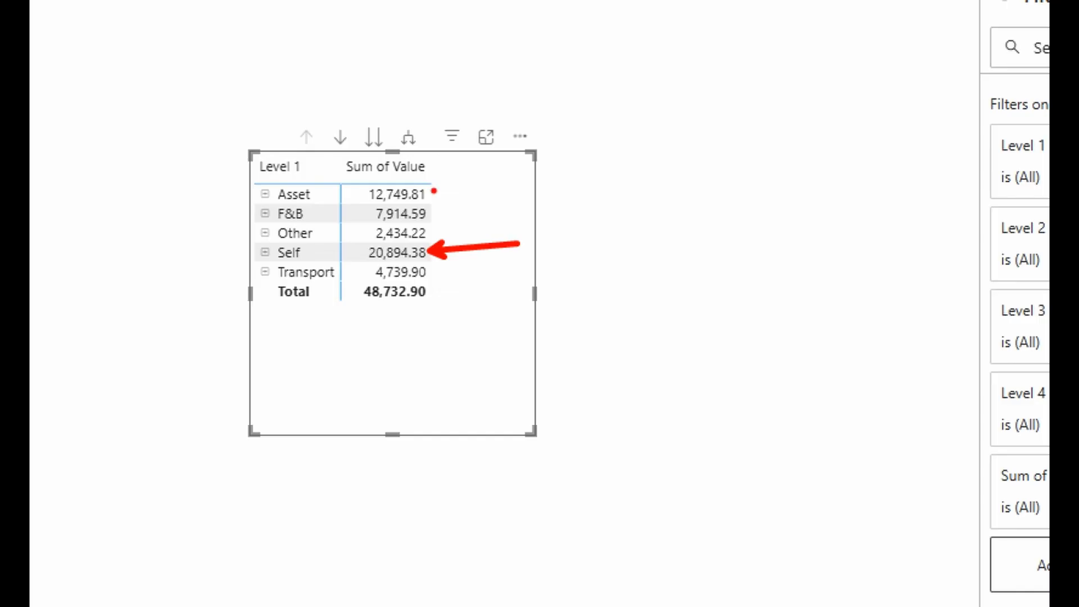
{"action": "left_click_drag", "start_coordinate": [434, 191], "coordinate": [510, 158]}
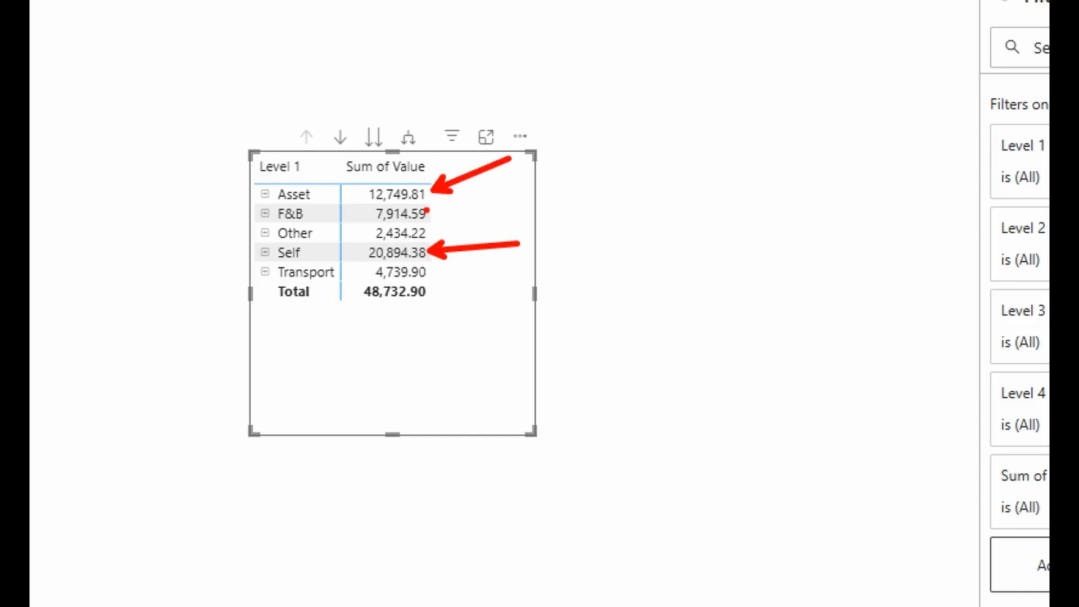
{"action": "left_click_drag", "start_coordinate": [440, 212], "coordinate": [509, 212]}
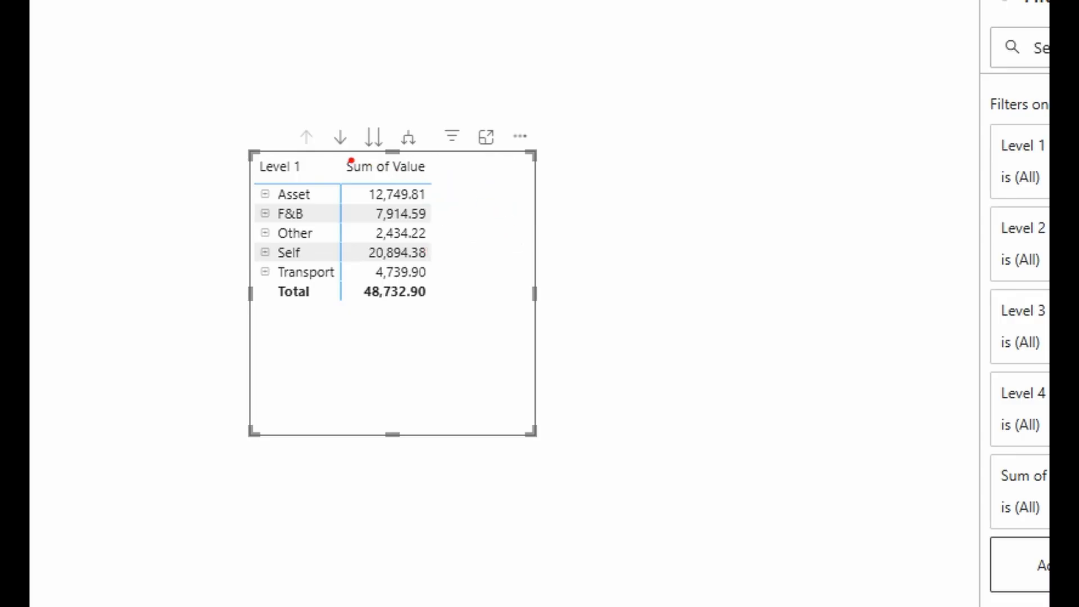
{"action": "mouse_move", "coordinate": [334, 157]}
{"action": "left_mouse_down"}
{"action": "mouse_move", "coordinate": [369, 179]}
{"action": "mouse_move", "coordinate": [432, 183]}
{"action": "left_mouse_up"}
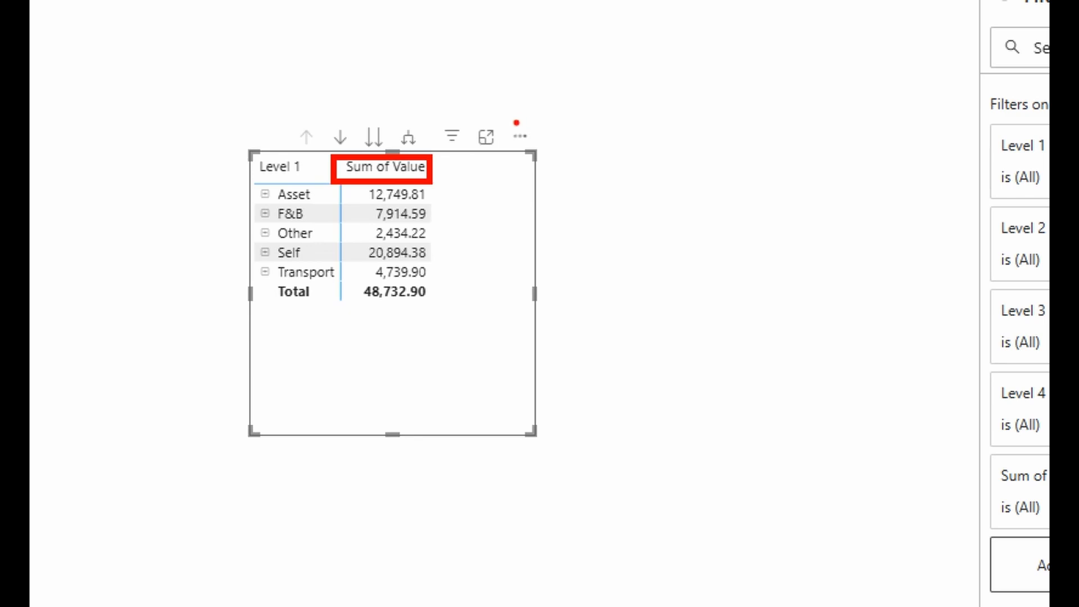
{"action": "left_click_drag", "start_coordinate": [515, 123], "coordinate": [513, 59]}
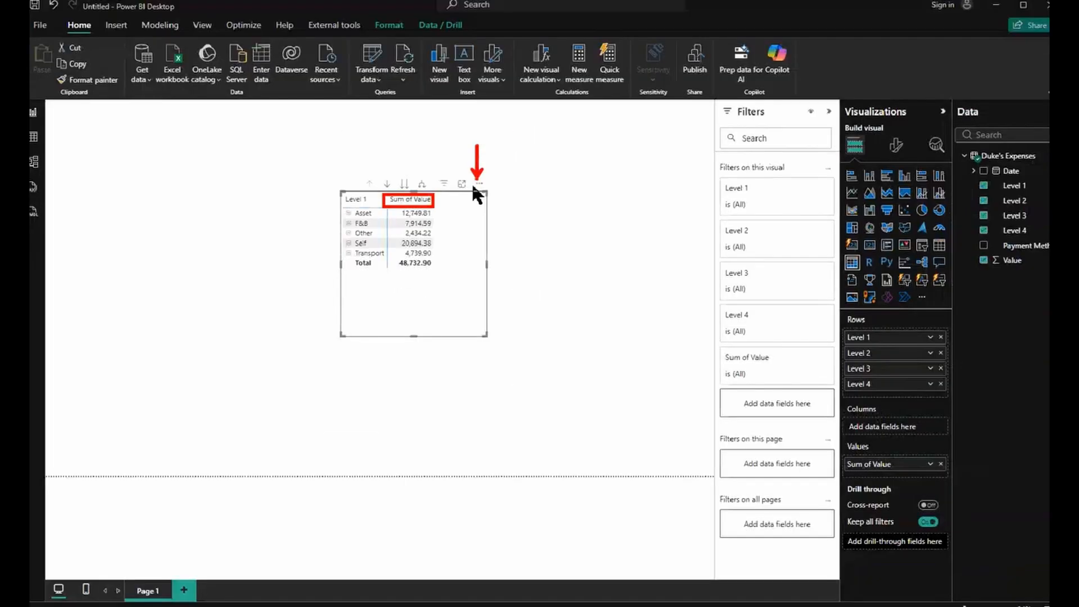
Sort the matrix by Sum of Value and look at its sort direction options.
{"action": "left_click", "coordinate": [520, 136]}
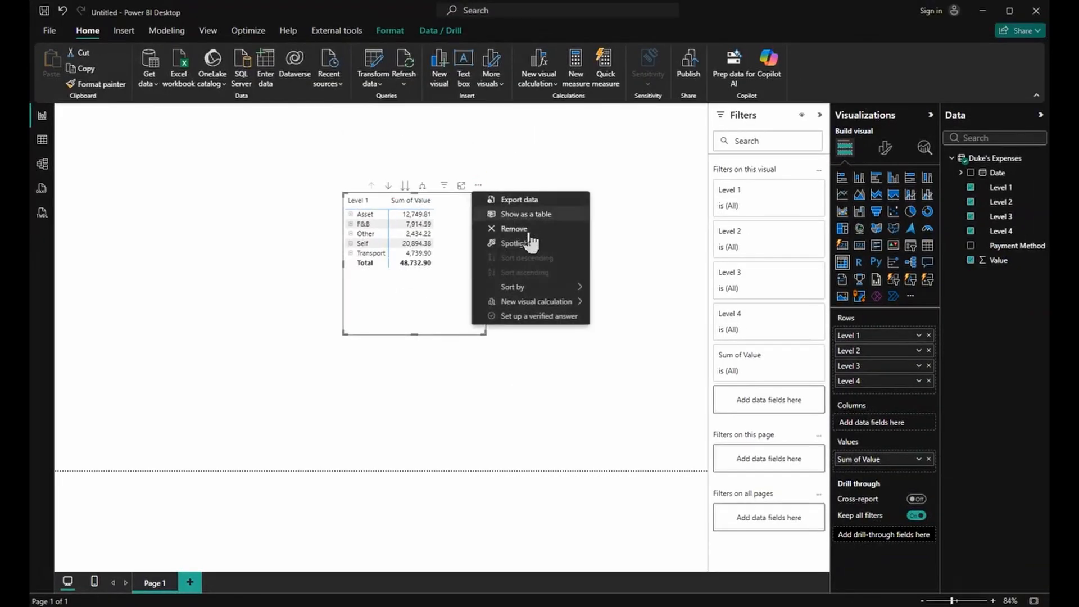
{"action": "mouse_move", "coordinate": [525, 287]}
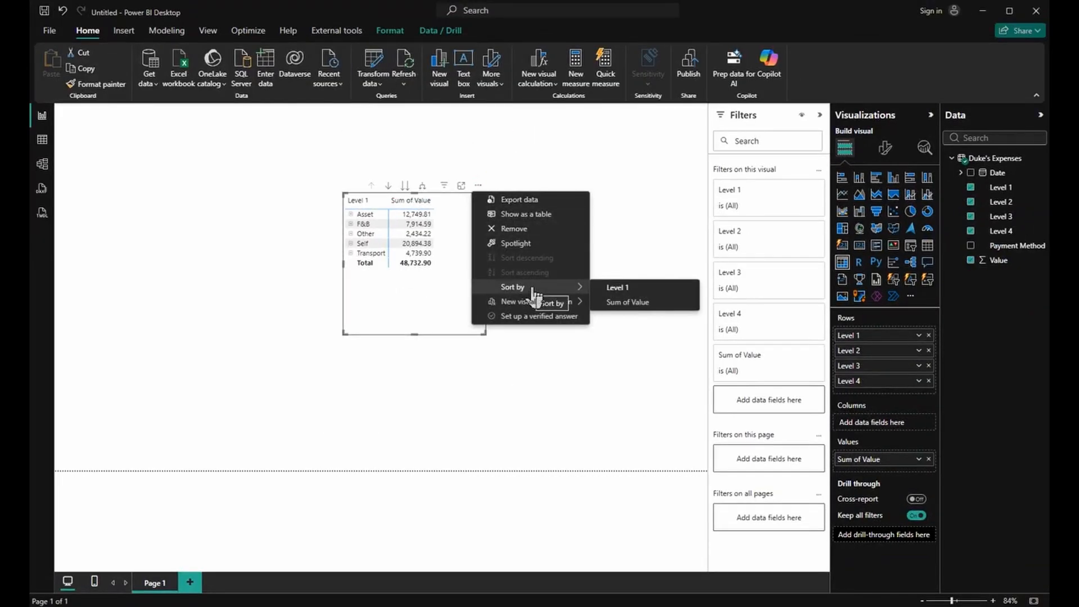
{"action": "left_click", "coordinate": [648, 304]}
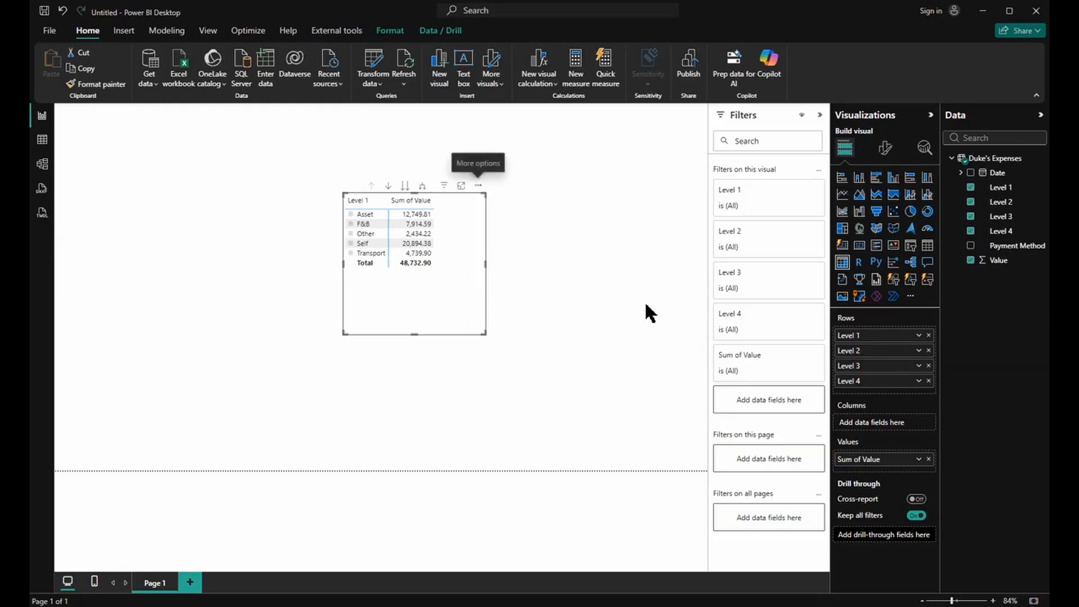
{"action": "left_click", "coordinate": [478, 186]}
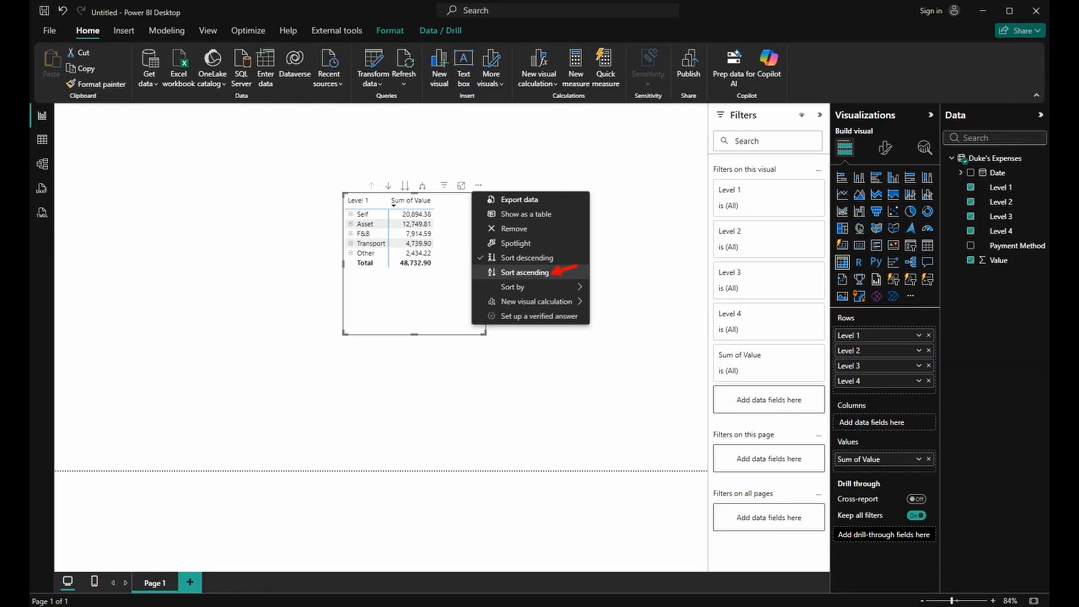
{"action": "left_click", "coordinate": [621, 249]}
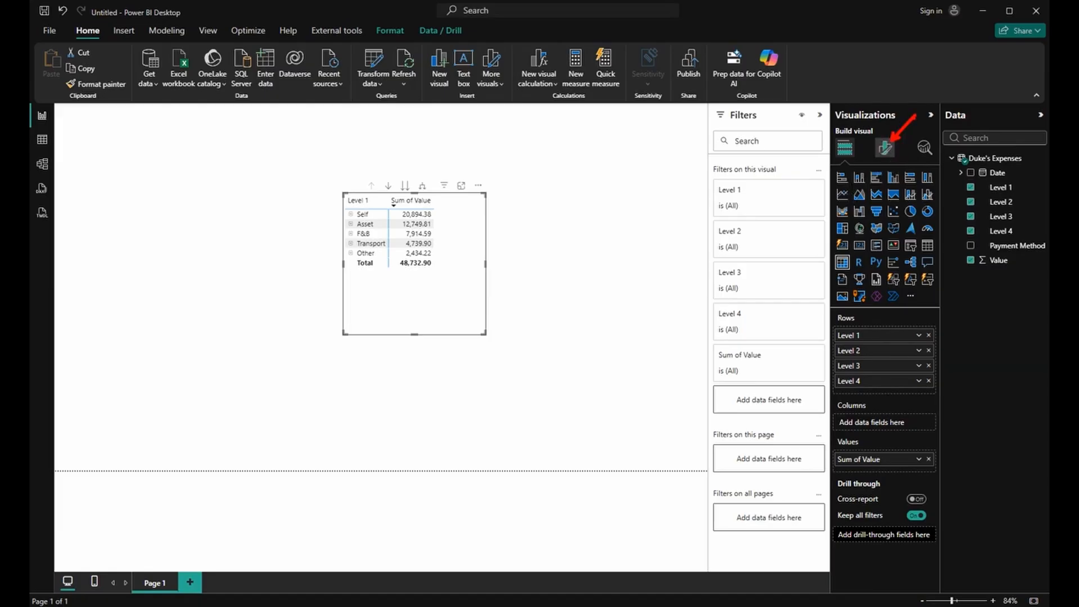
Set the font size of the matrix's values to 15.
{"action": "left_click", "coordinate": [886, 149]}
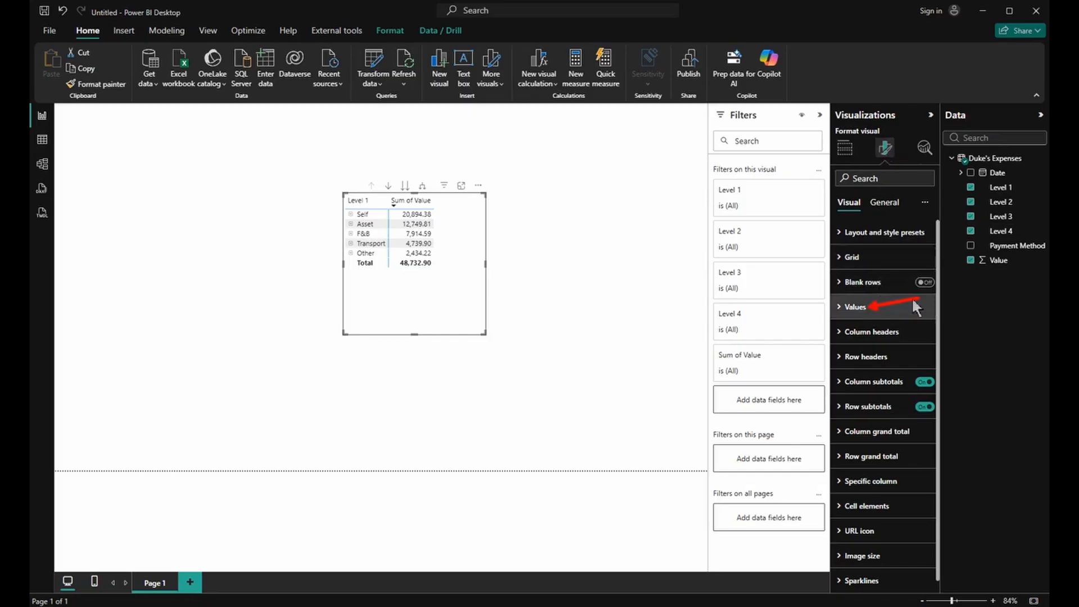
{"action": "left_click", "coordinate": [881, 308]}
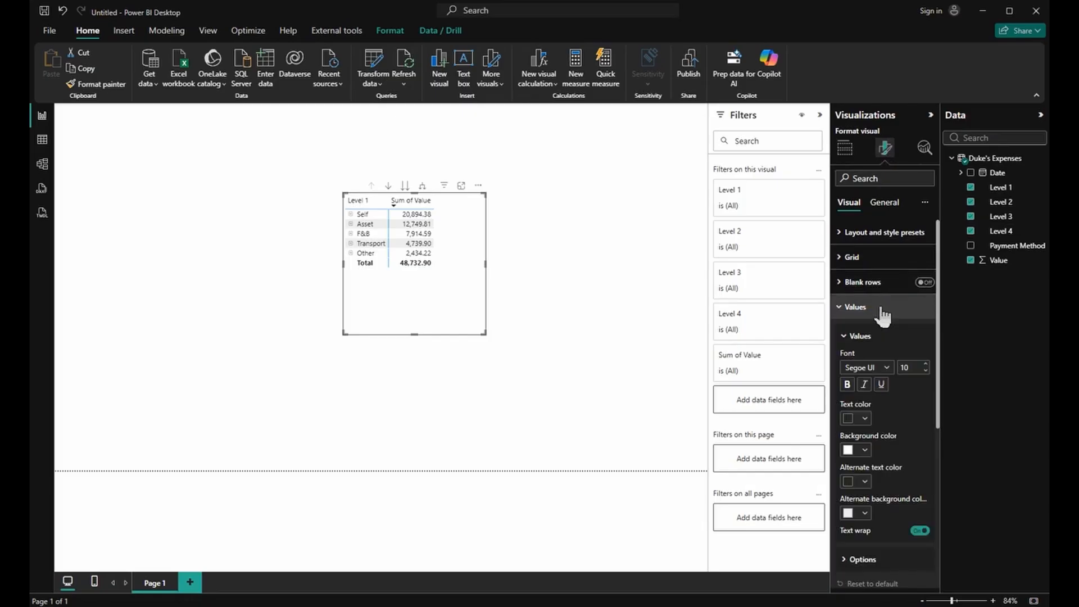
{"action": "left_click", "coordinate": [911, 373]}
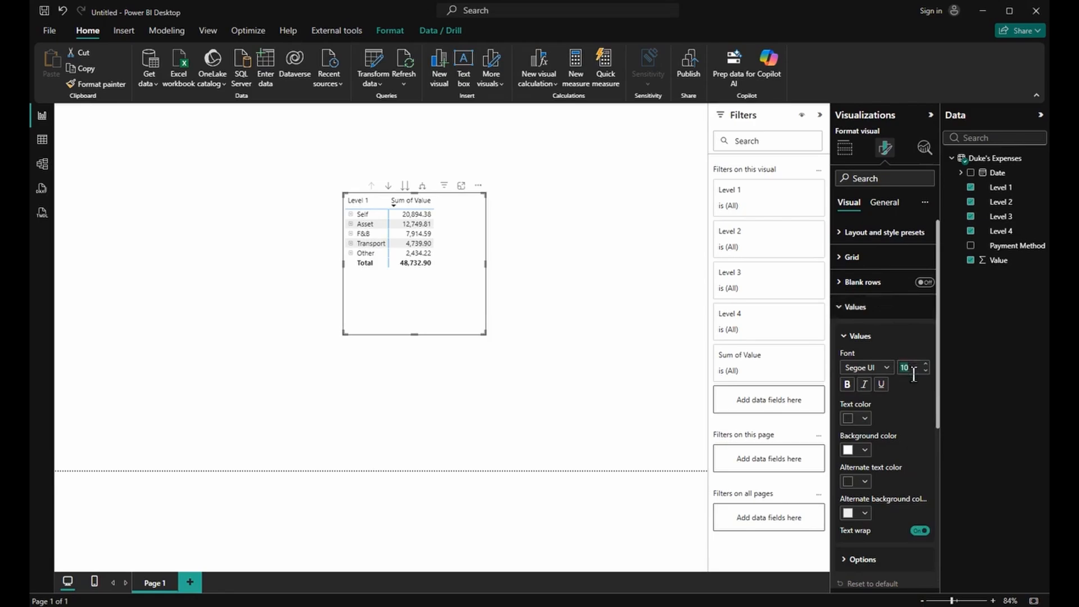
{"action": "type", "text": "15"}
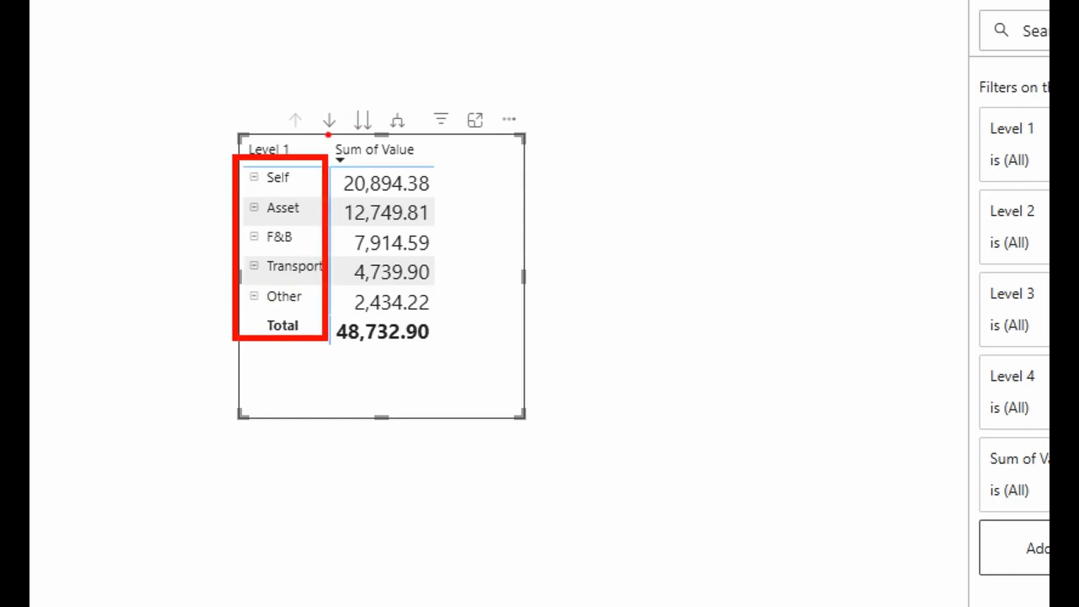
{"action": "left_click_drag", "start_coordinate": [235, 129], "coordinate": [432, 164]}
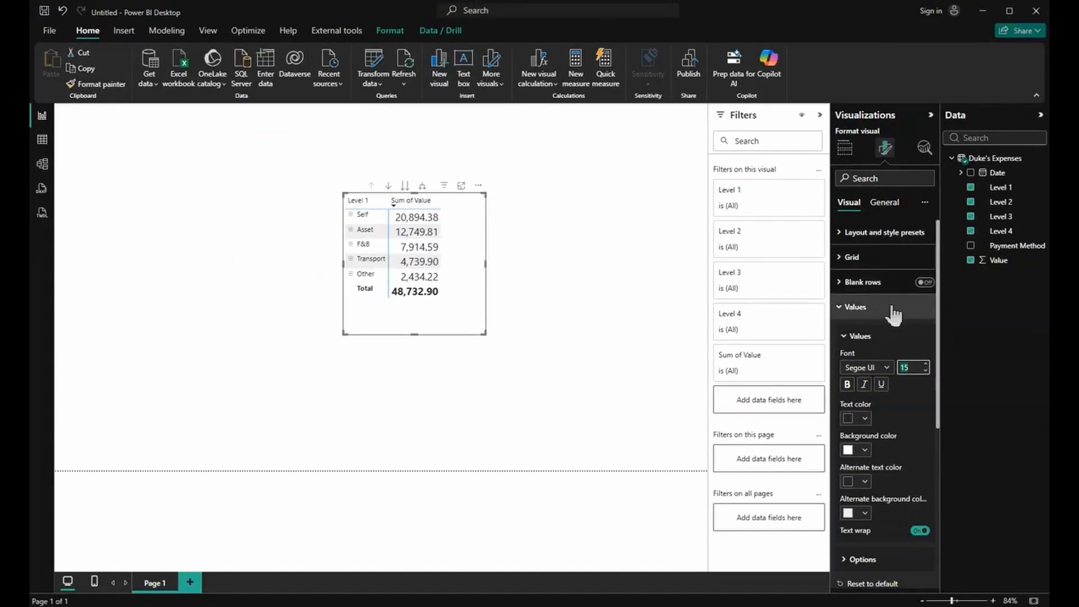
Set the font size of the matrix's column headers to 15.
{"action": "left_click", "coordinate": [893, 313]}
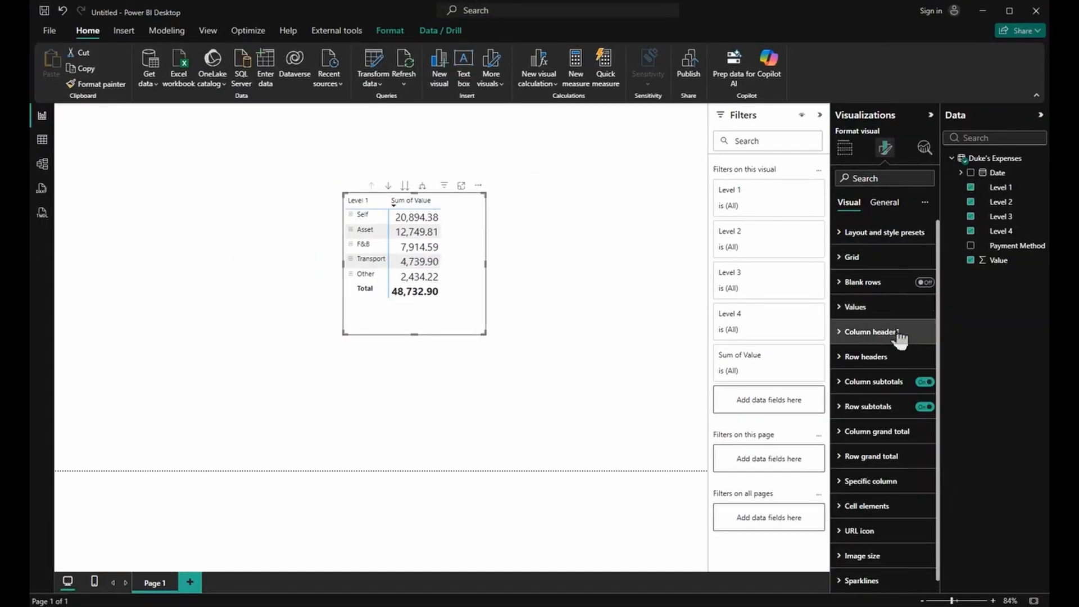
{"action": "left_click", "coordinate": [899, 335]}
{"action": "left_click", "coordinate": [913, 395]}
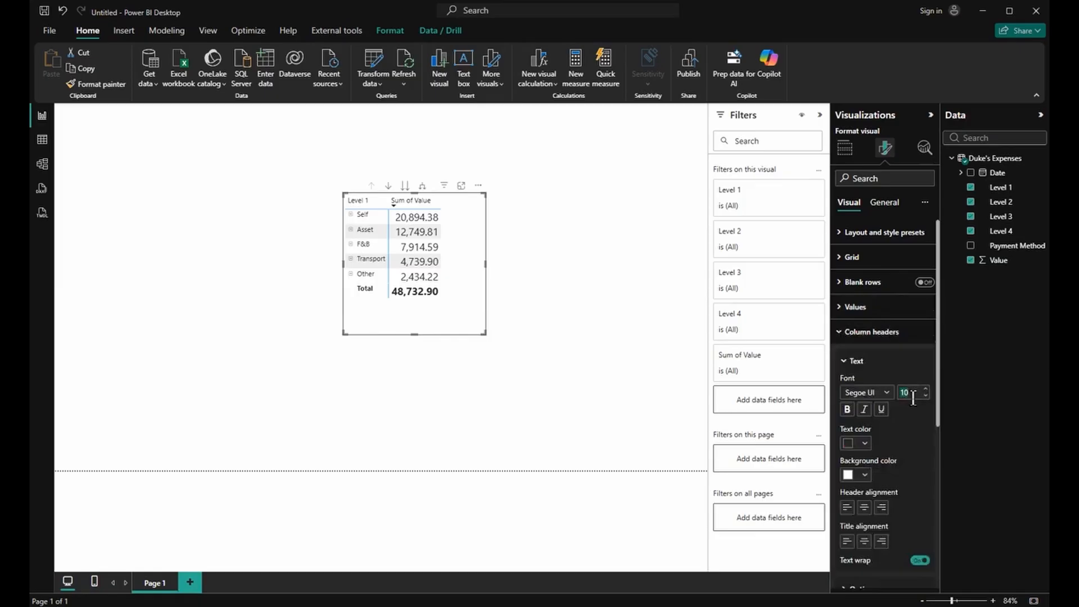
{"action": "type", "text": "15"}
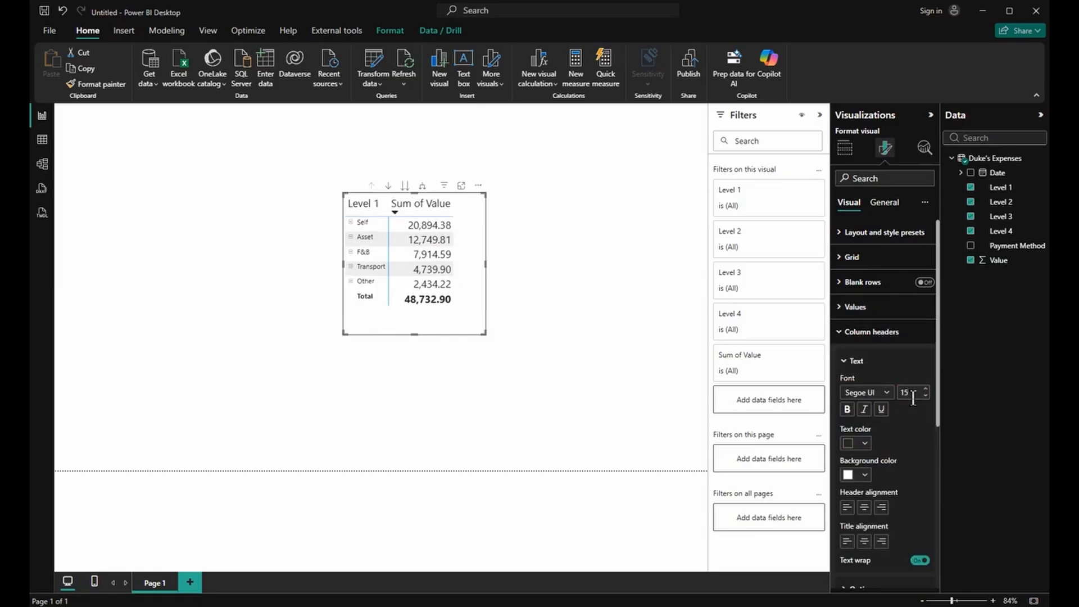
Set the font size of the matrix's row headers to 15.
{"action": "left_click", "coordinate": [898, 336]}
{"action": "left_click", "coordinate": [899, 359]}
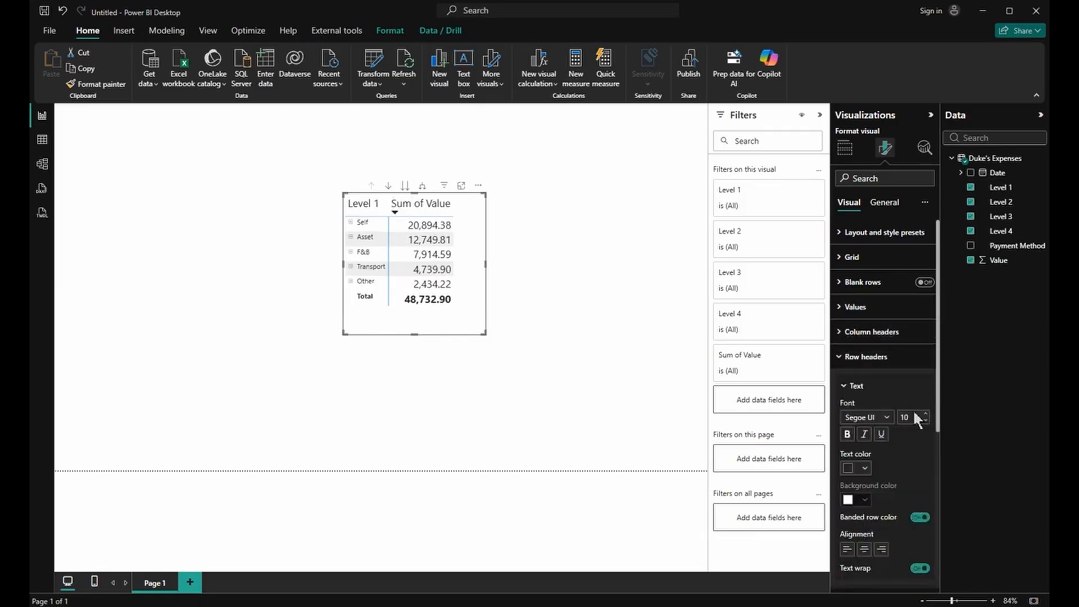
{"action": "type", "text": "15"}
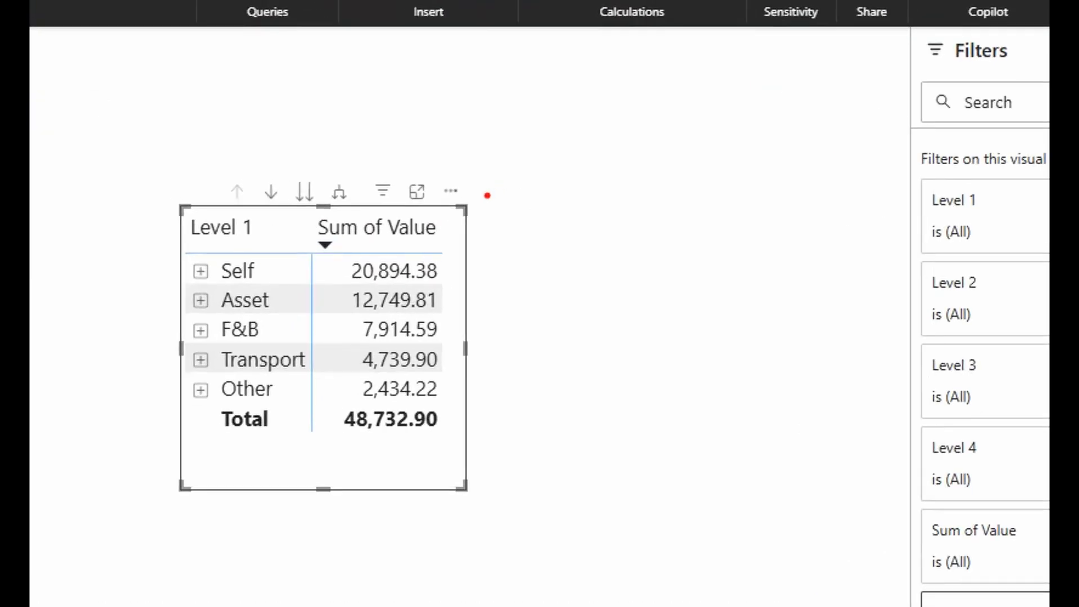
{"action": "left_click_drag", "start_coordinate": [438, 226], "coordinate": [615, 128]}
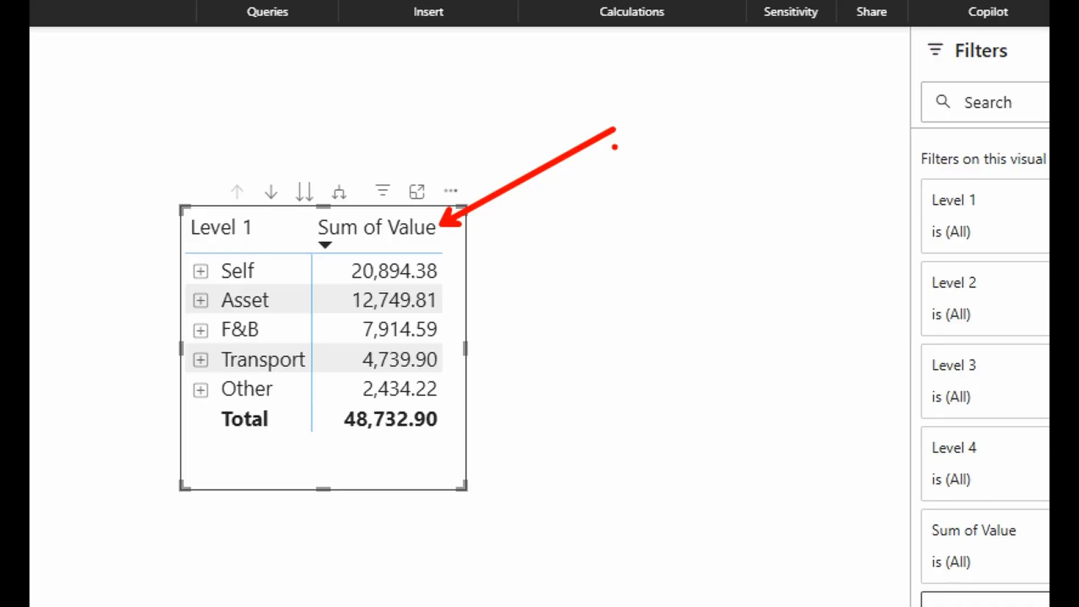
{"action": "key", "text": "Escape"}
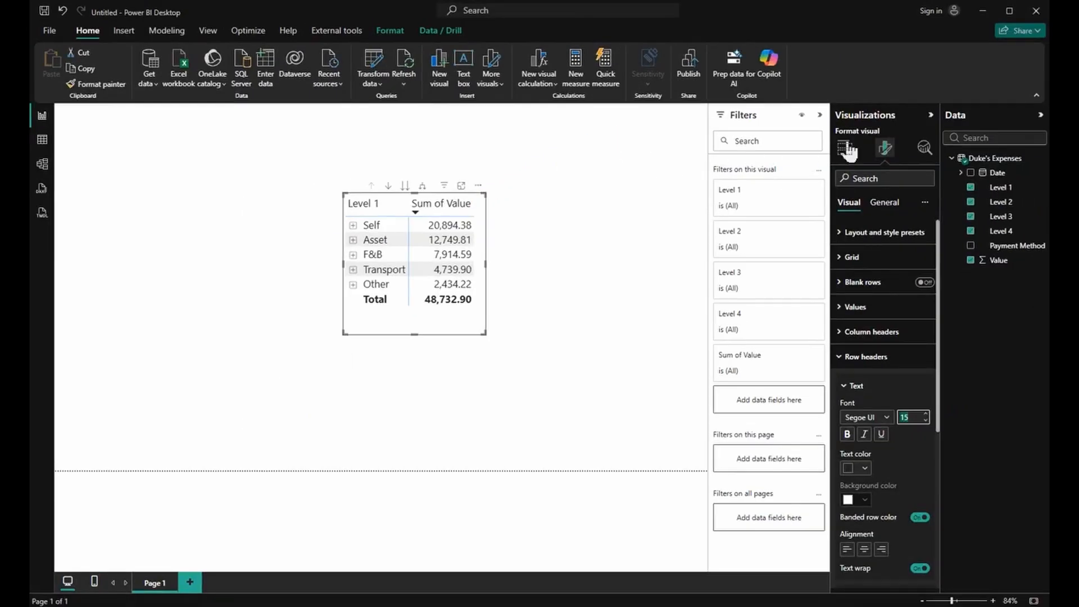
Rename the matrix's Sum of Value field to Expenses for this visual.
{"action": "left_click_drag", "start_coordinate": [893, 135], "coordinate": [920, 112]}
{"action": "key", "text": "ctrl+z"}
{"action": "left_click_drag", "start_coordinate": [832, 137], "coordinate": [859, 163]}
{"action": "left_click", "coordinate": [844, 148]}
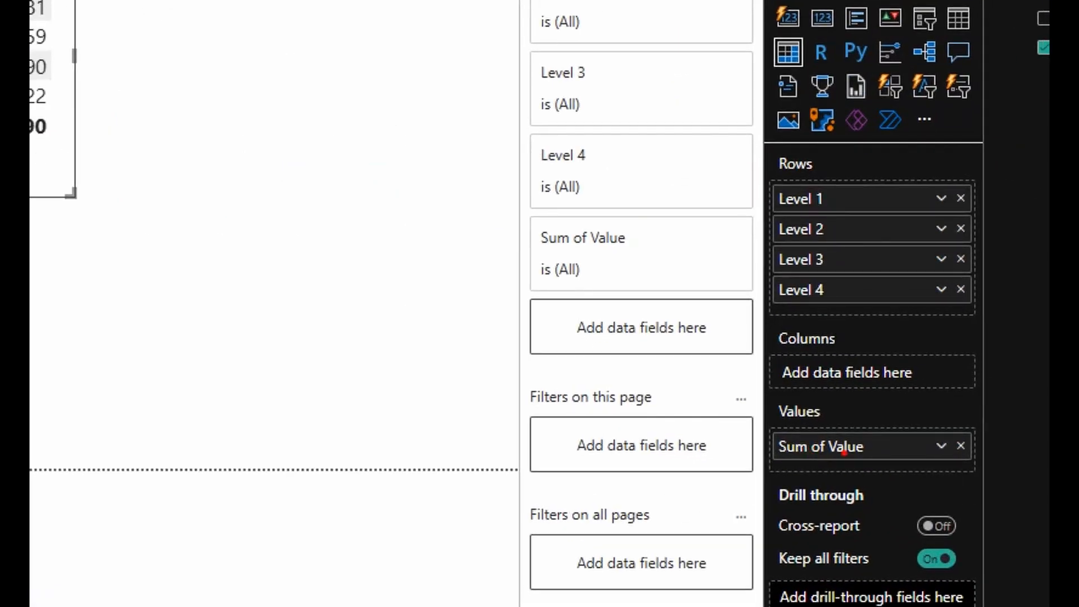
{"action": "left_click_drag", "start_coordinate": [862, 453], "coordinate": [891, 495]}
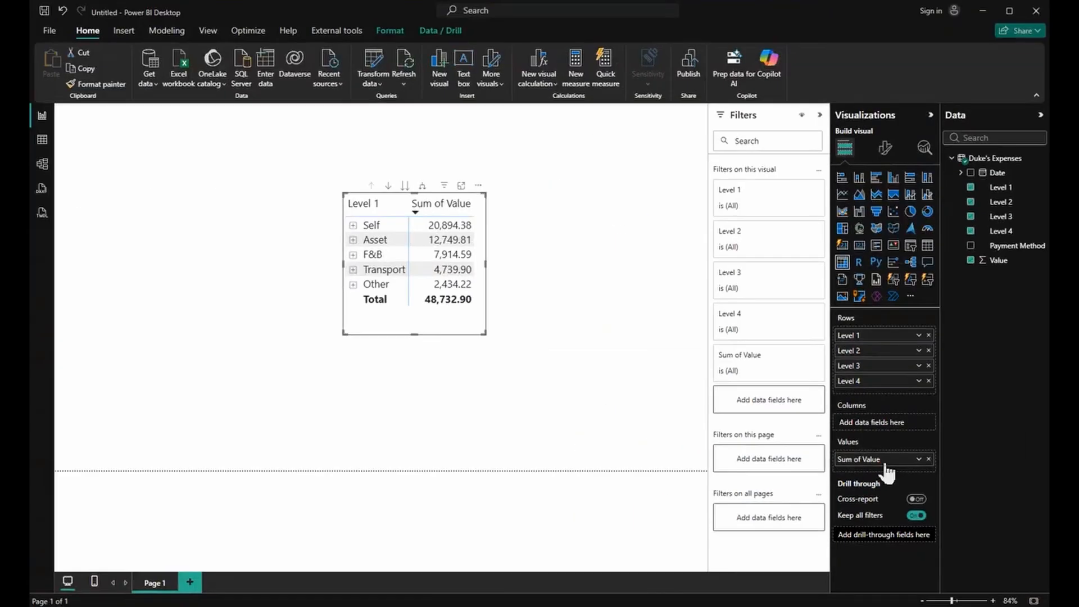
{"action": "right_click", "coordinate": [866, 444]}
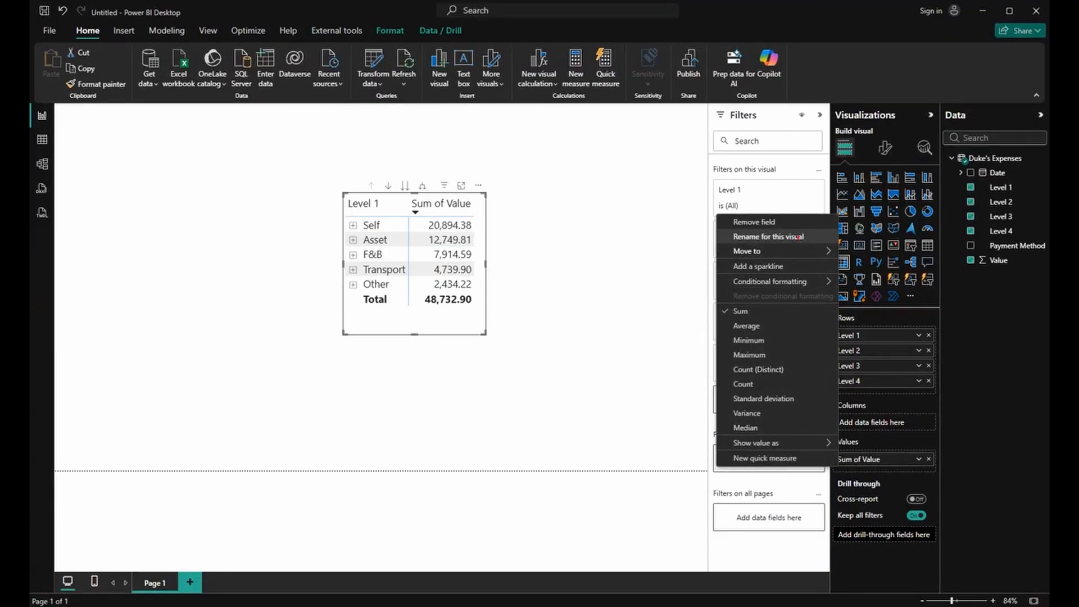
{"action": "left_click_drag", "start_coordinate": [808, 235], "coordinate": [848, 219]}
{"action": "left_click", "coordinate": [867, 464]}
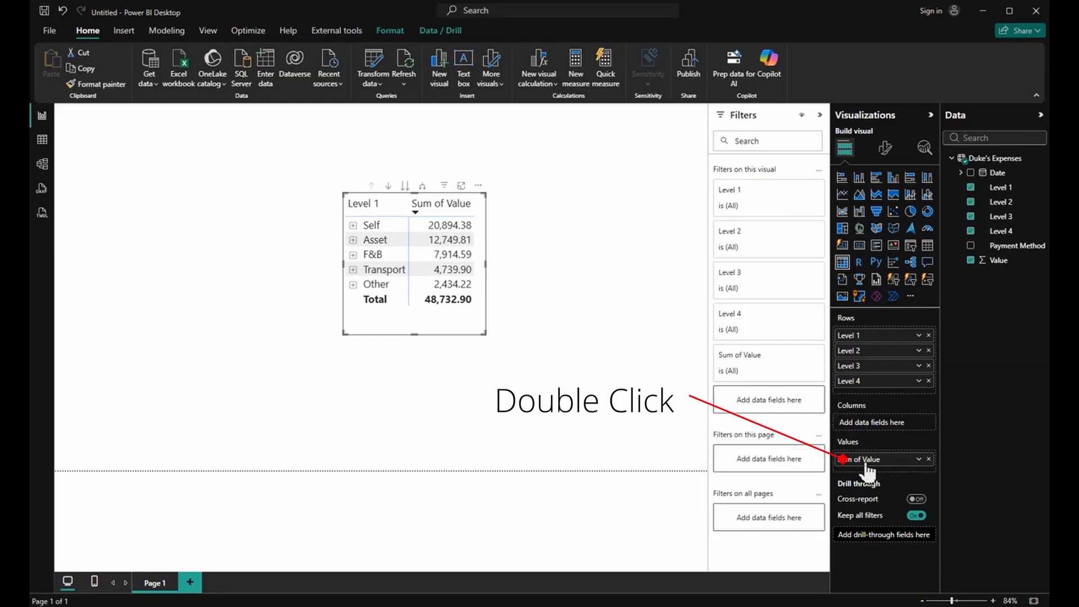
{"action": "double_click", "coordinate": [865, 464]}
{"action": "type", "text": "E"}
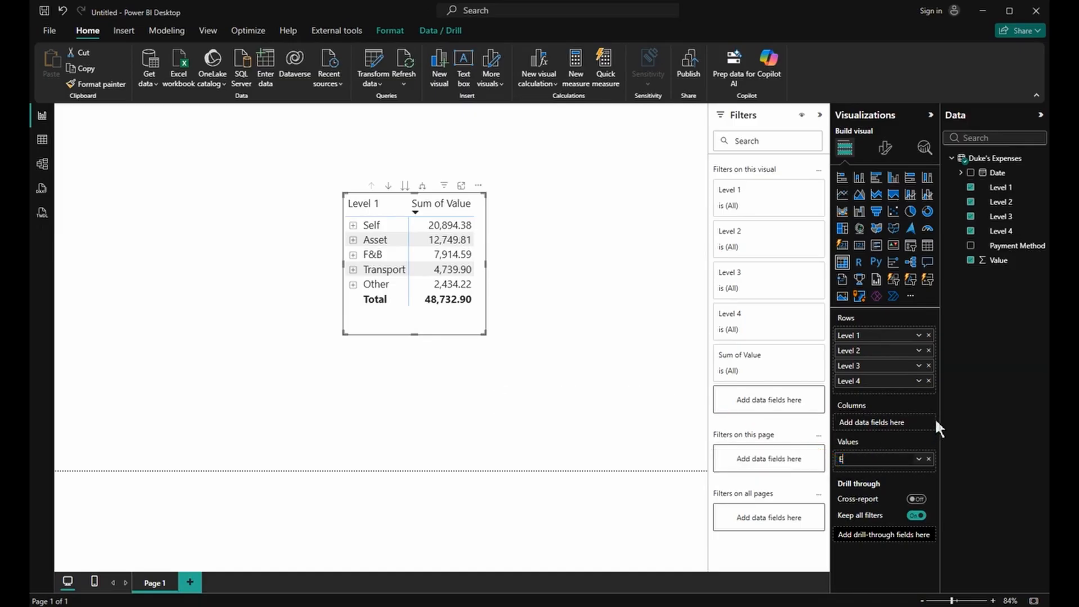
{"action": "type", "text": "xpenses"}
{"action": "key", "text": "Return"}
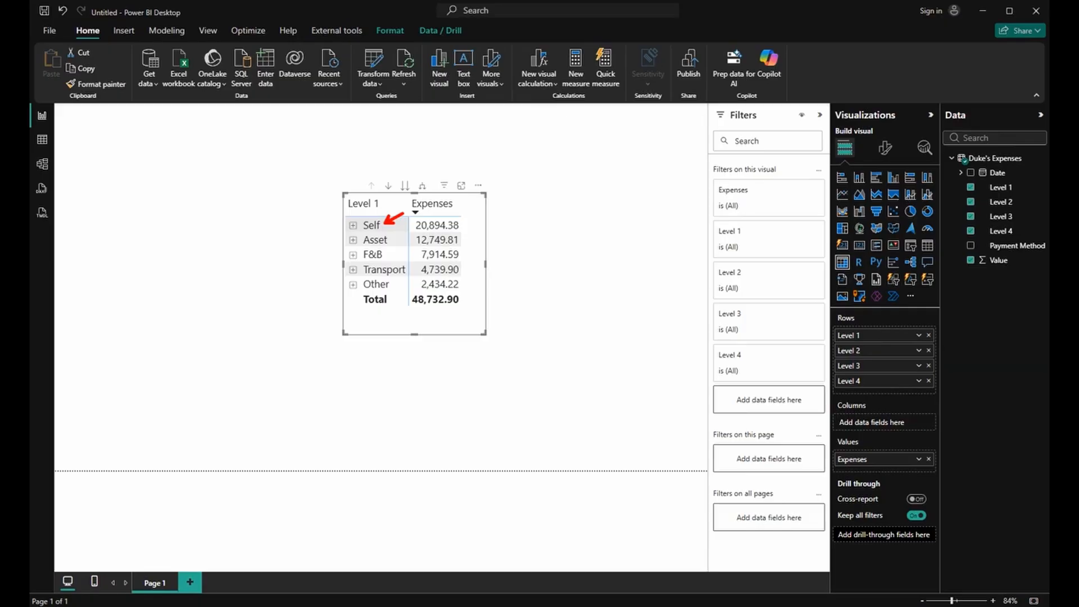
Expand and collapse the Self row, and expand Asset, House and Utility down to the Level 4 items.
{"action": "left_click", "coordinate": [353, 226]}
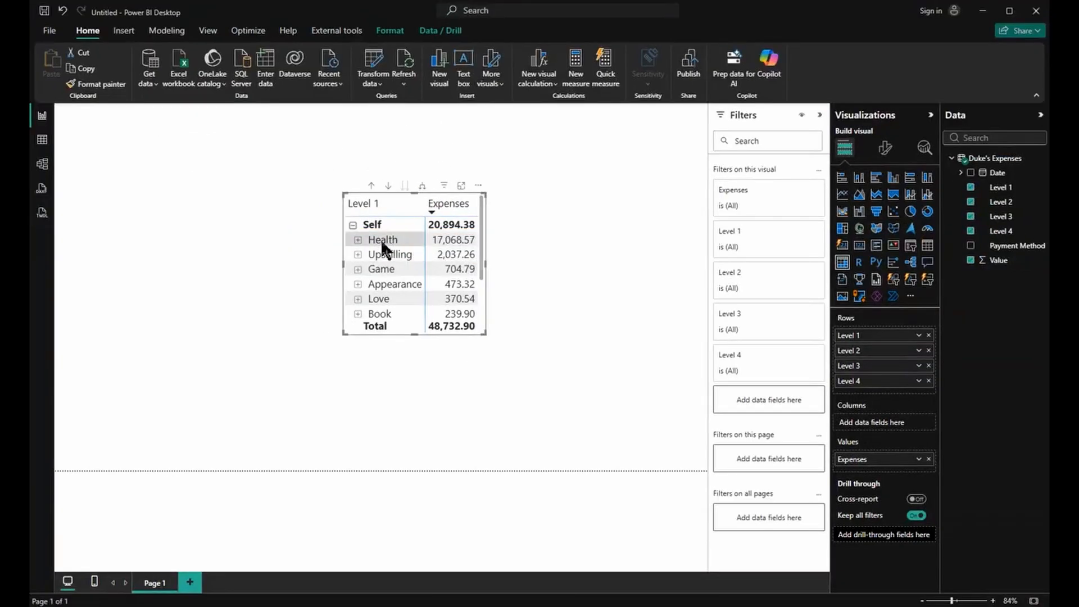
{"action": "left_click", "coordinate": [354, 226]}
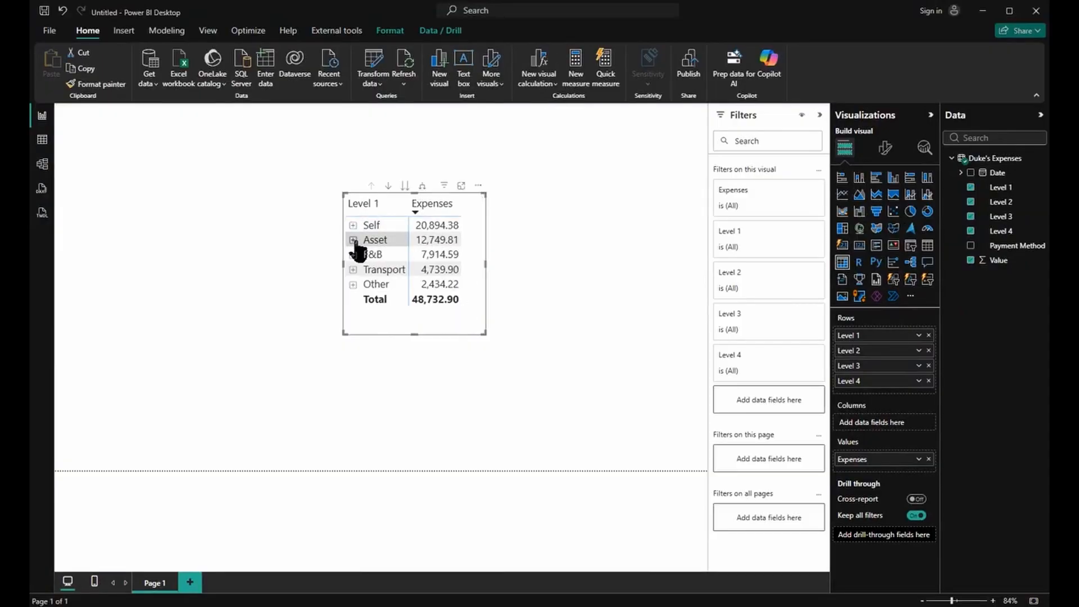
{"action": "left_click", "coordinate": [354, 240]}
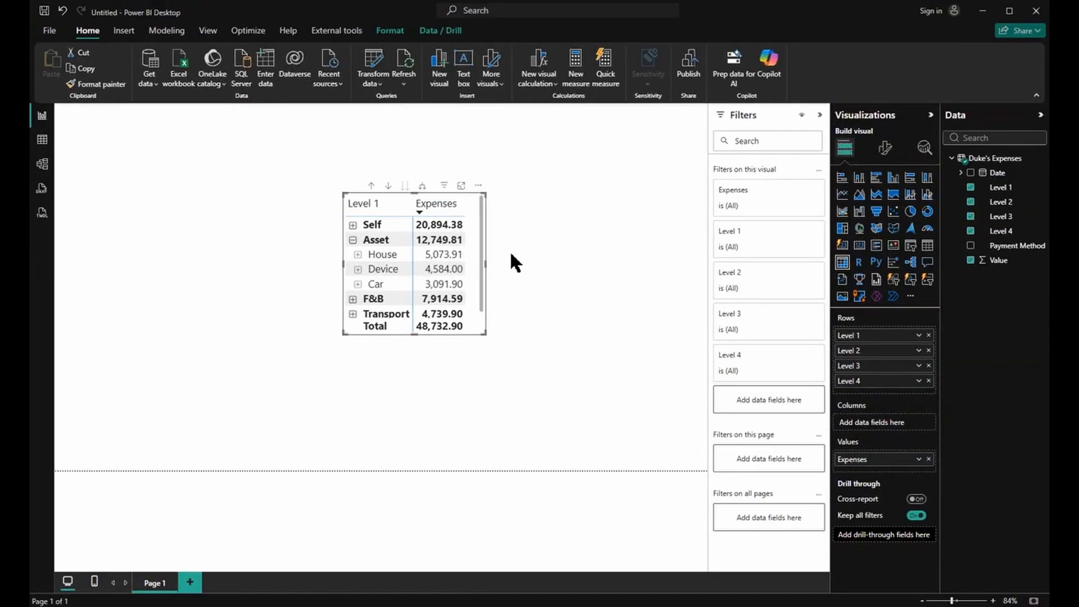
{"action": "left_click", "coordinate": [358, 254]}
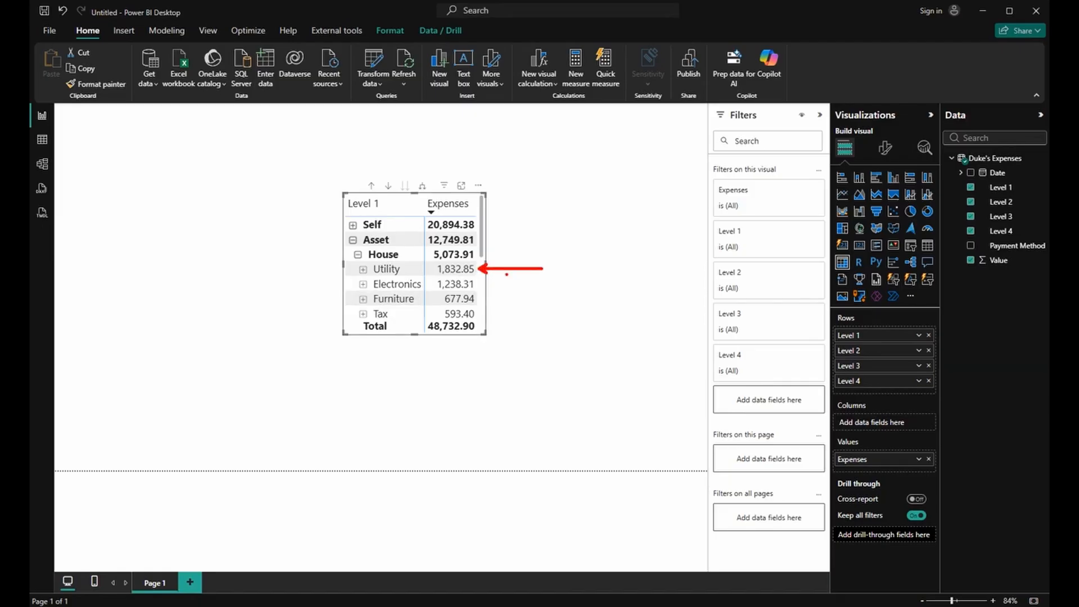
{"action": "left_click", "coordinate": [363, 269]}
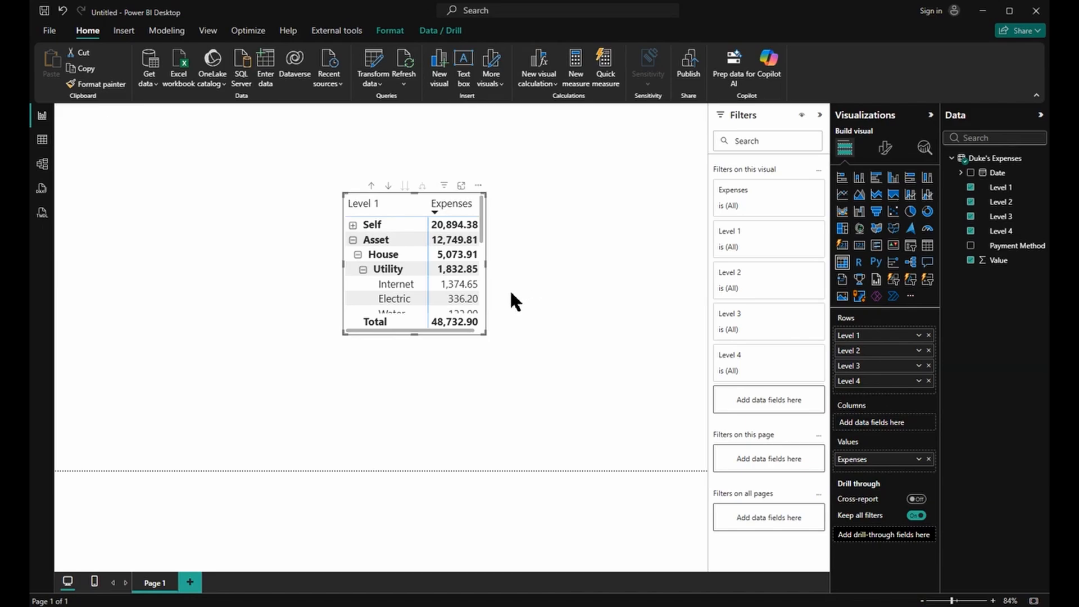
Widen the matrix on both sides so it spans most of the report page's width.
{"action": "left_click", "coordinate": [336, 267]}
{"action": "left_click_drag", "start_coordinate": [336, 266], "coordinate": [100, 271]}
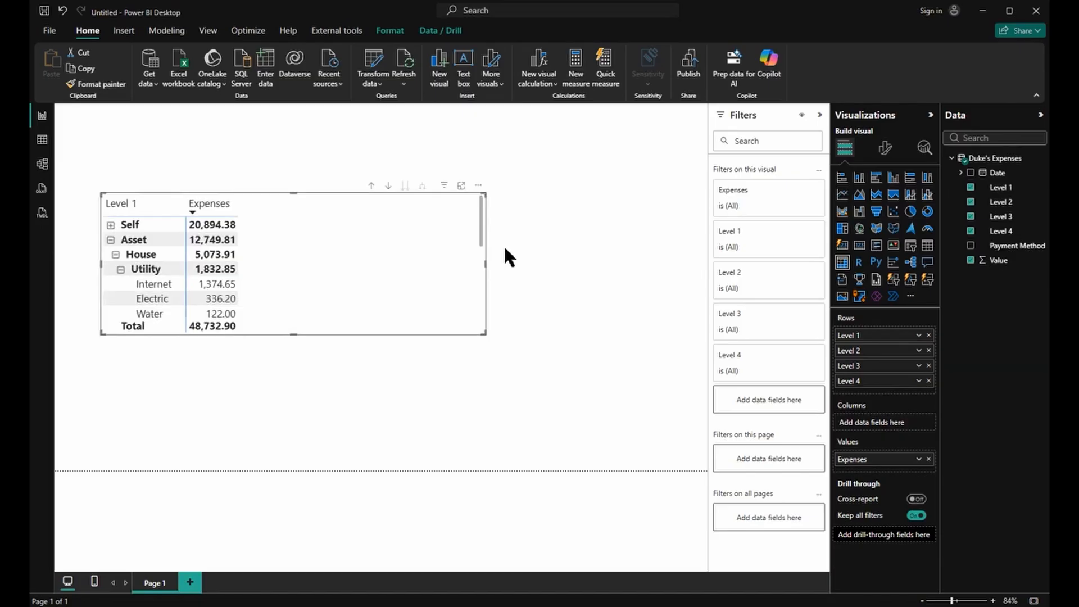
{"action": "left_click_drag", "start_coordinate": [487, 264], "coordinate": [643, 267]}
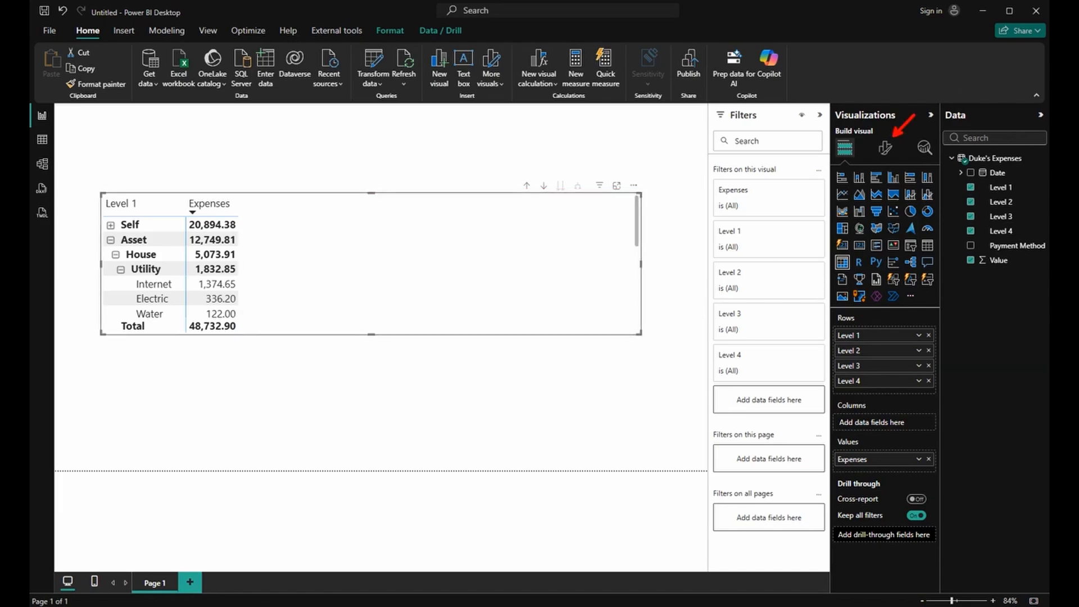
Change the matrix layout to Tabular so each level has its own column.
{"action": "left_click", "coordinate": [887, 145]}
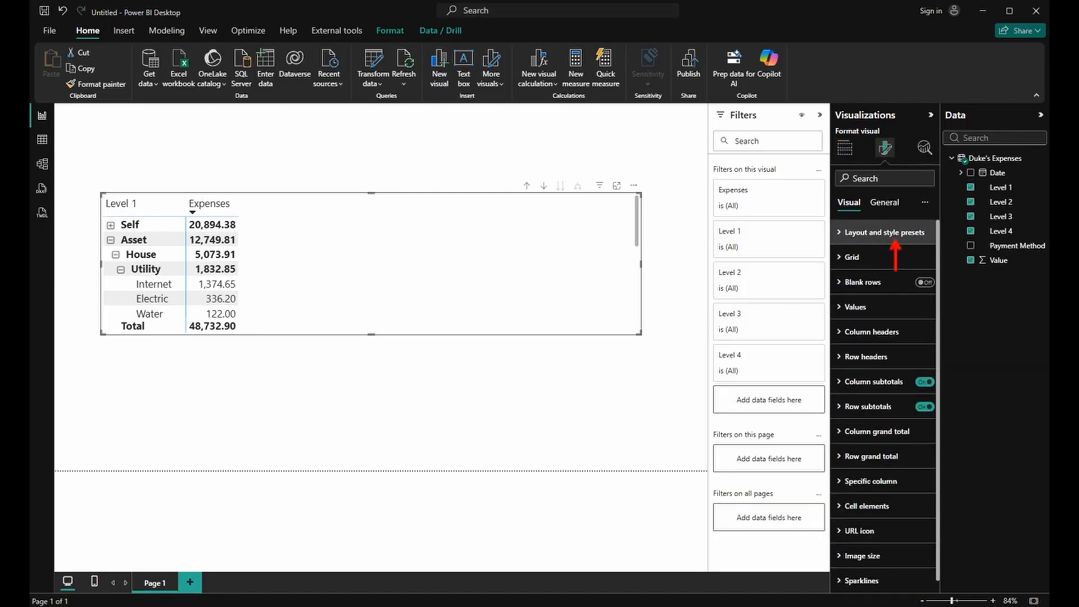
{"action": "left_click", "coordinate": [883, 241]}
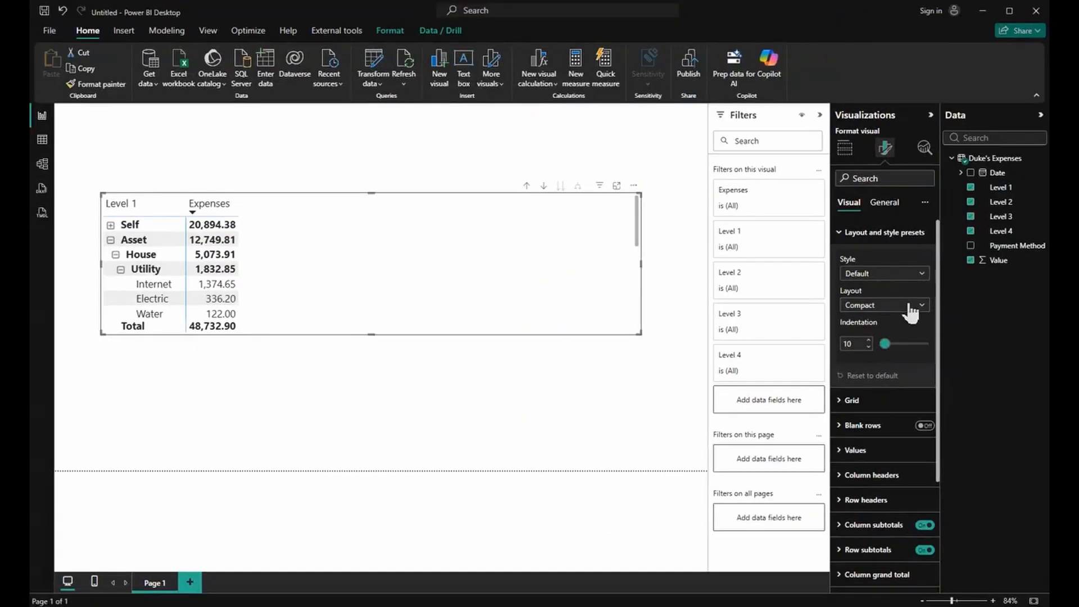
{"action": "left_click", "coordinate": [932, 307]}
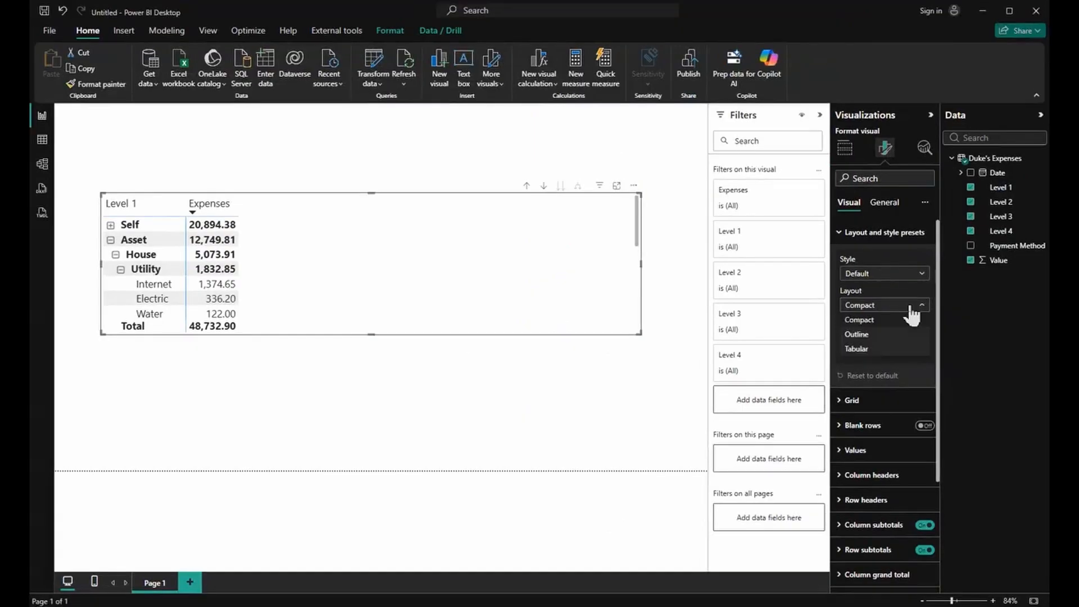
{"action": "left_click", "coordinate": [897, 350]}
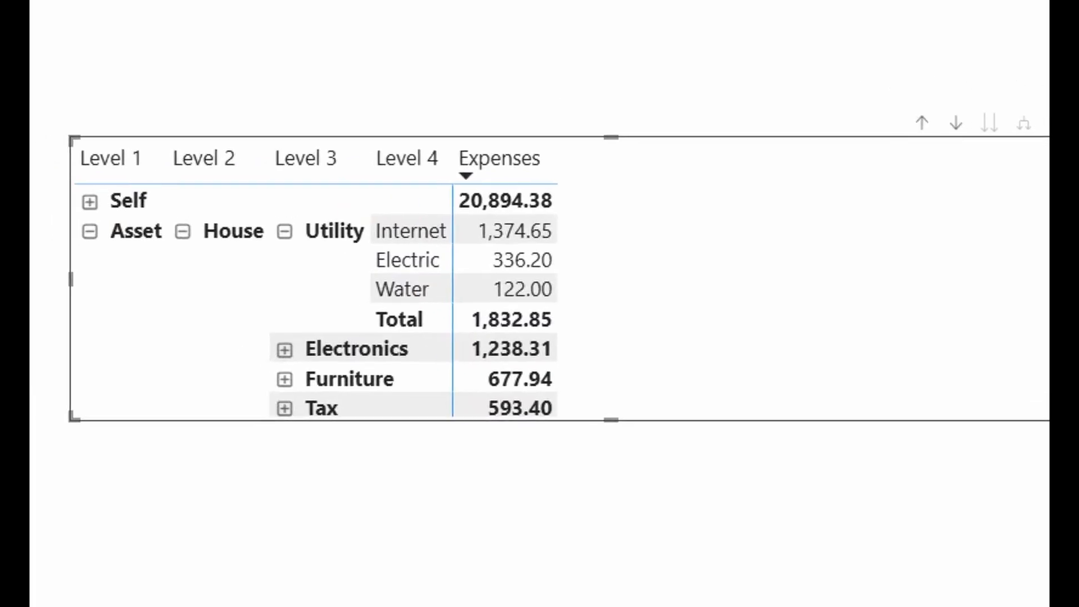
{"action": "mouse_move", "coordinate": [72, 122]}
{"action": "left_mouse_down"}
{"action": "mouse_move", "coordinate": [438, 189]}
{"action": "mouse_move", "coordinate": [466, 181]}
{"action": "mouse_move", "coordinate": [451, 183]}
{"action": "left_mouse_up"}
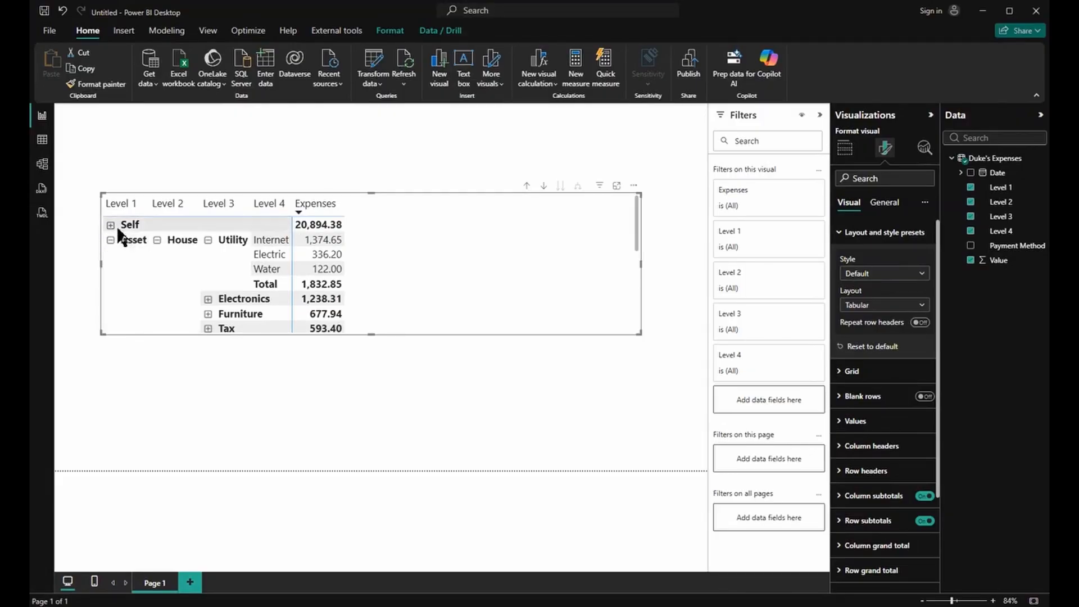
Expand the Self row to Level 2 and turn on repeated row headers for the tabular layout.
{"action": "left_click", "coordinate": [111, 225]}
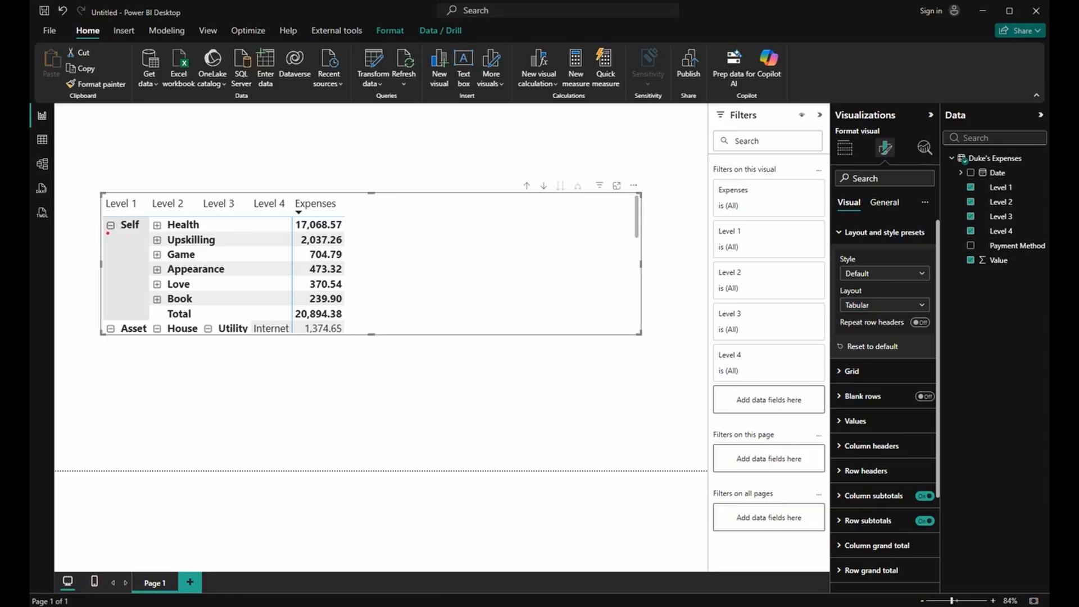
{"action": "mouse_move", "coordinate": [113, 241]}
{"action": "left_mouse_down"}
{"action": "mouse_move", "coordinate": [149, 239]}
{"action": "mouse_move", "coordinate": [123, 275]}
{"action": "mouse_move", "coordinate": [133, 274]}
{"action": "mouse_move", "coordinate": [135, 306]}
{"action": "left_mouse_up"}
{"action": "left_click_drag", "start_coordinate": [919, 331], "coordinate": [918, 349]}
{"action": "left_click", "coordinate": [920, 322]}
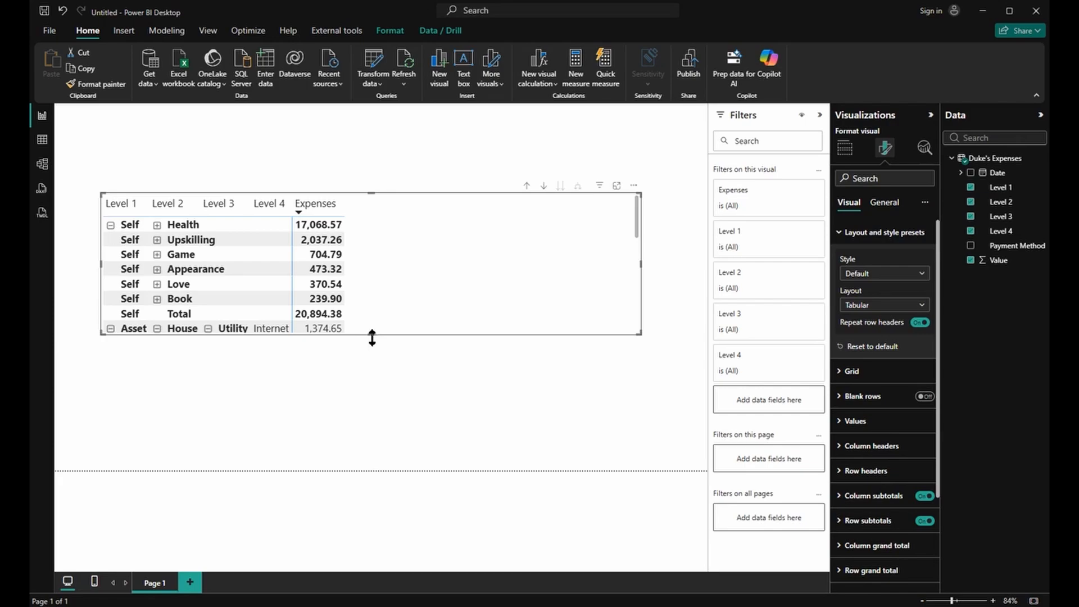
Make the matrix taller, down to near the page's lower boundary, and expand the F&B row to Level 2.
{"action": "left_click_drag", "start_coordinate": [372, 337], "coordinate": [359, 434]}
{"action": "scroll", "coordinate": [363, 355], "scroll_direction": "down", "scroll_amount": 3}
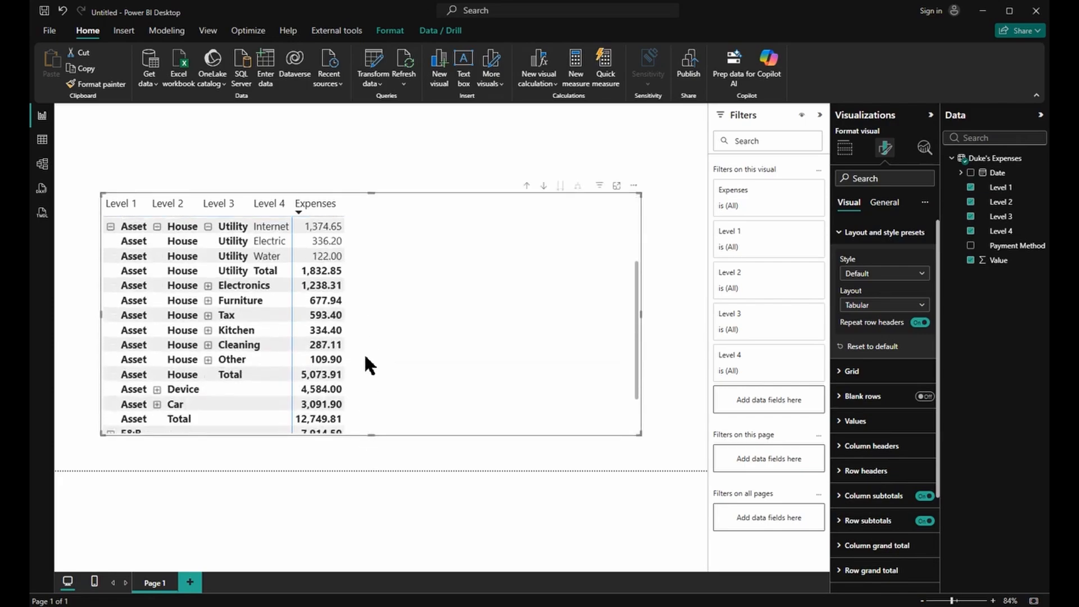
{"action": "scroll", "coordinate": [365, 357], "scroll_direction": "down", "scroll_amount": 2}
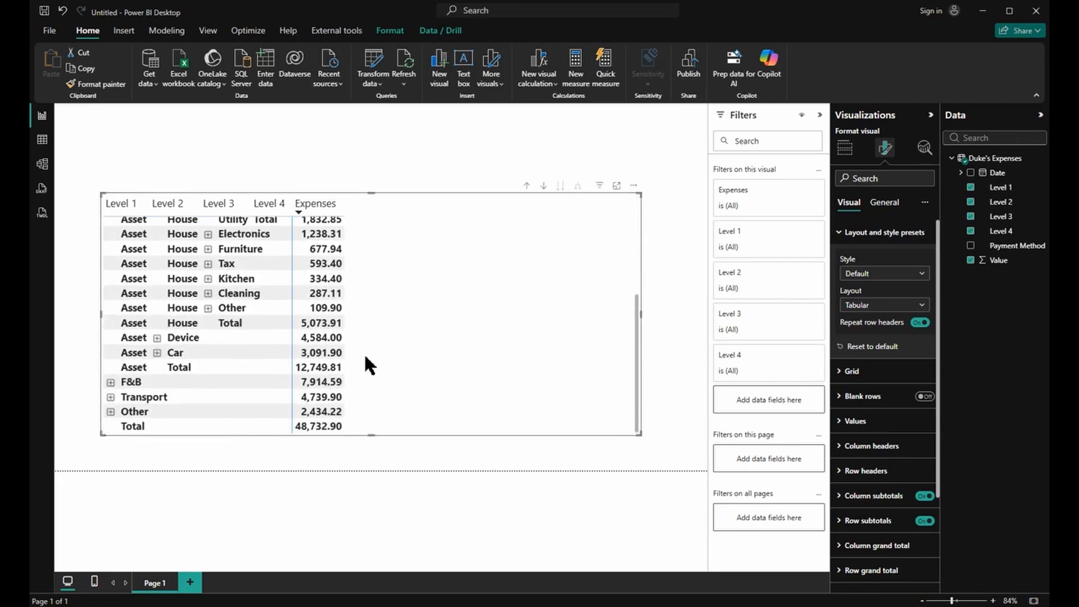
{"action": "left_click", "coordinate": [111, 384]}
{"action": "scroll", "coordinate": [491, 342], "scroll_direction": "down", "scroll_amount": 2}
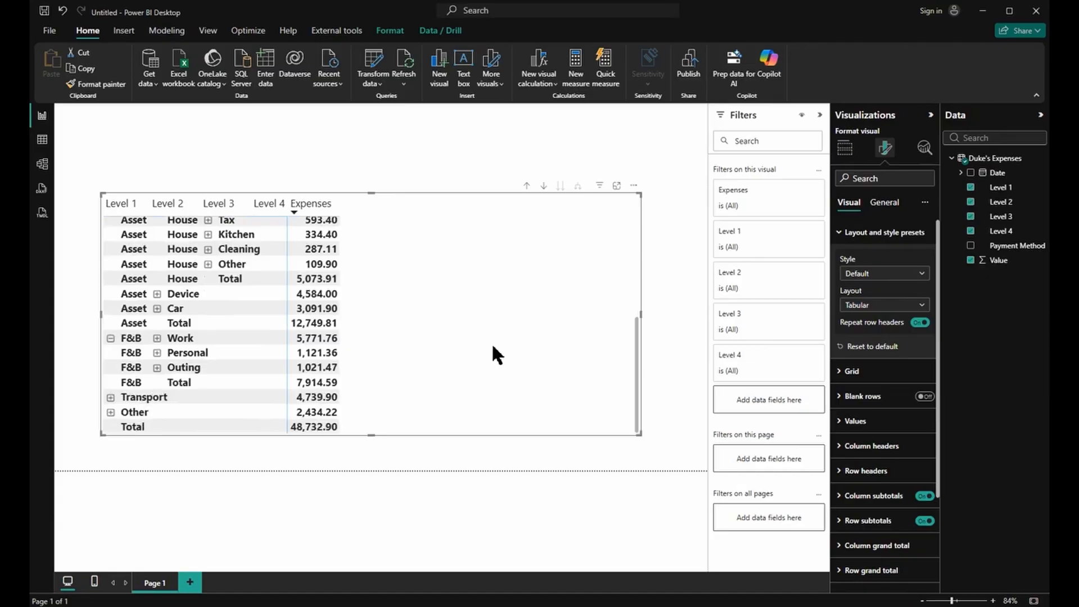
{"action": "scroll", "coordinate": [492, 342], "scroll_direction": "up", "scroll_amount": 5}
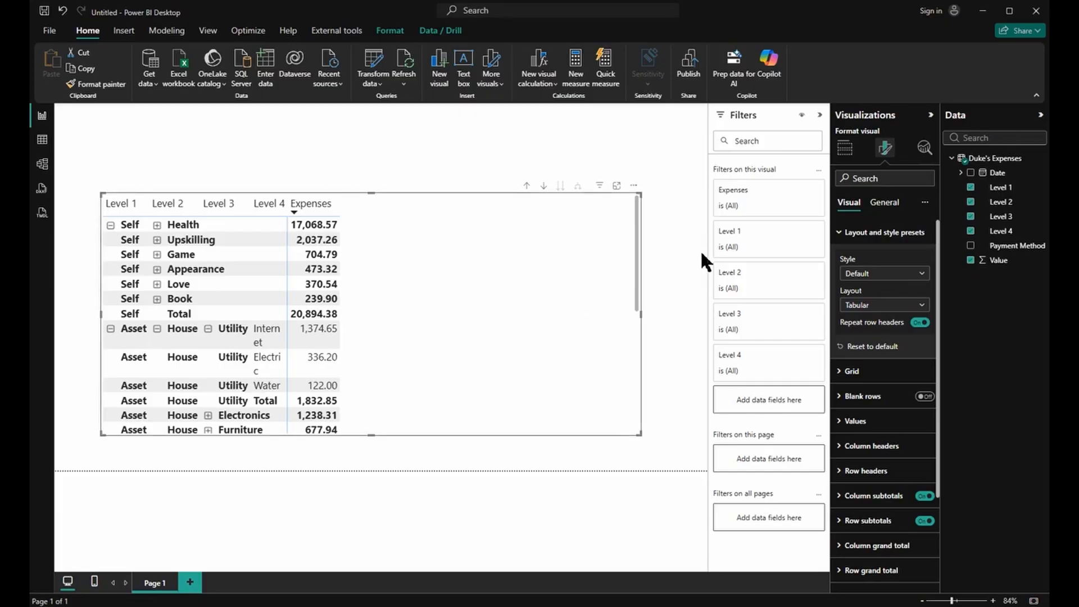
Return to the matrix's field setup and drill the matrix up to show only Level 1.
{"action": "left_click", "coordinate": [843, 154]}
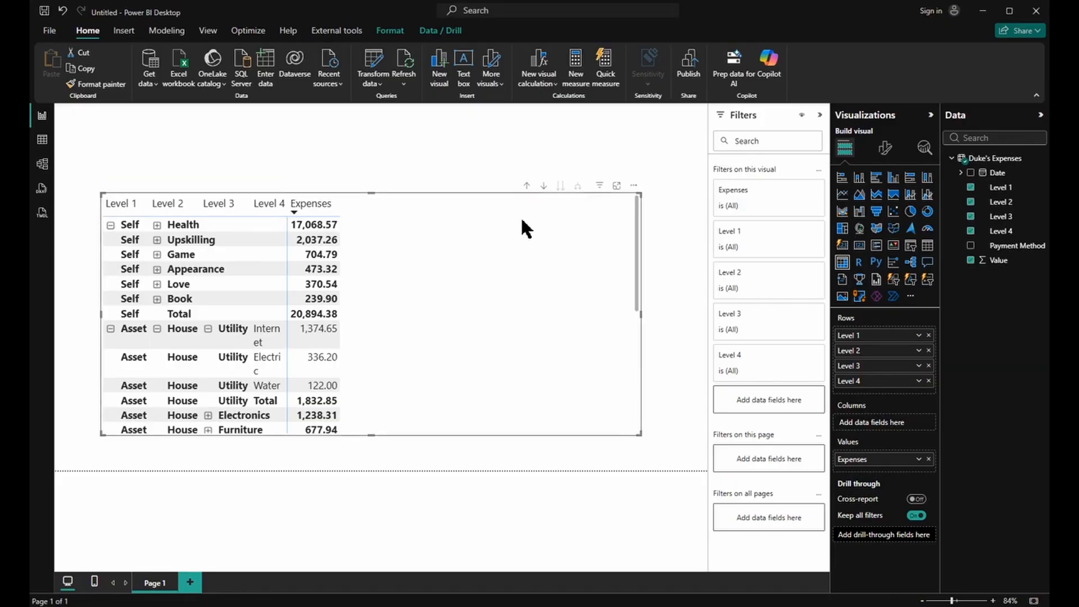
{"action": "left_click", "coordinate": [527, 186]}
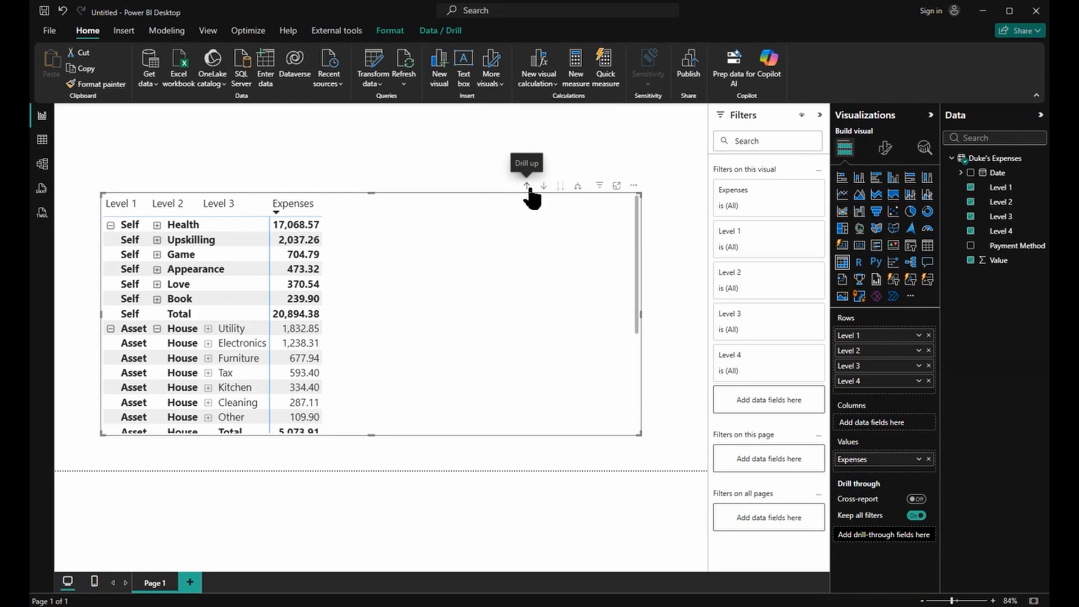
{"action": "left_click", "coordinate": [527, 186]}
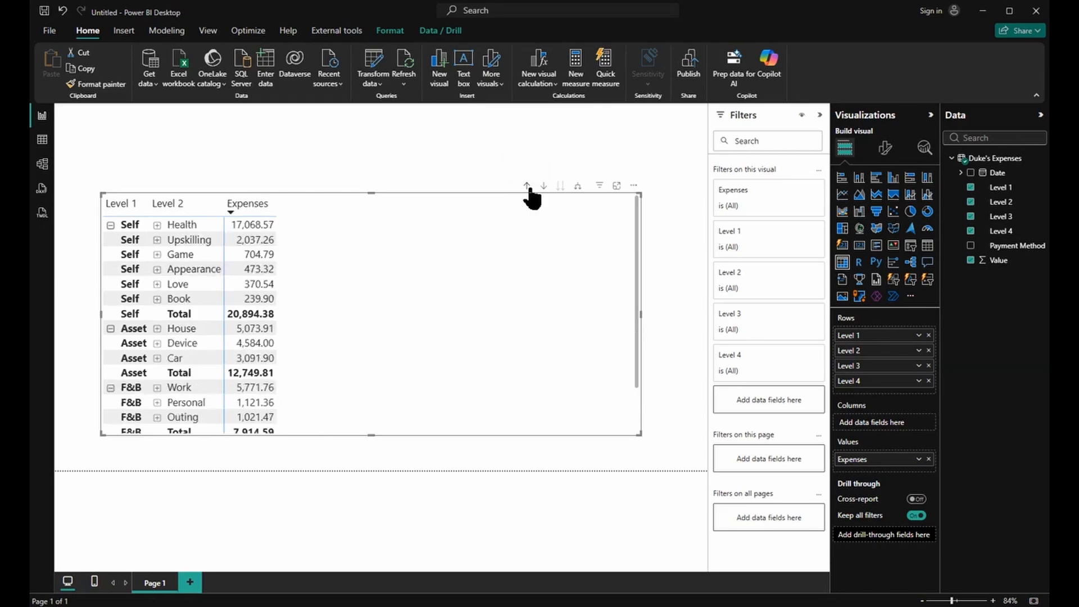
{"action": "left_click", "coordinate": [528, 186]}
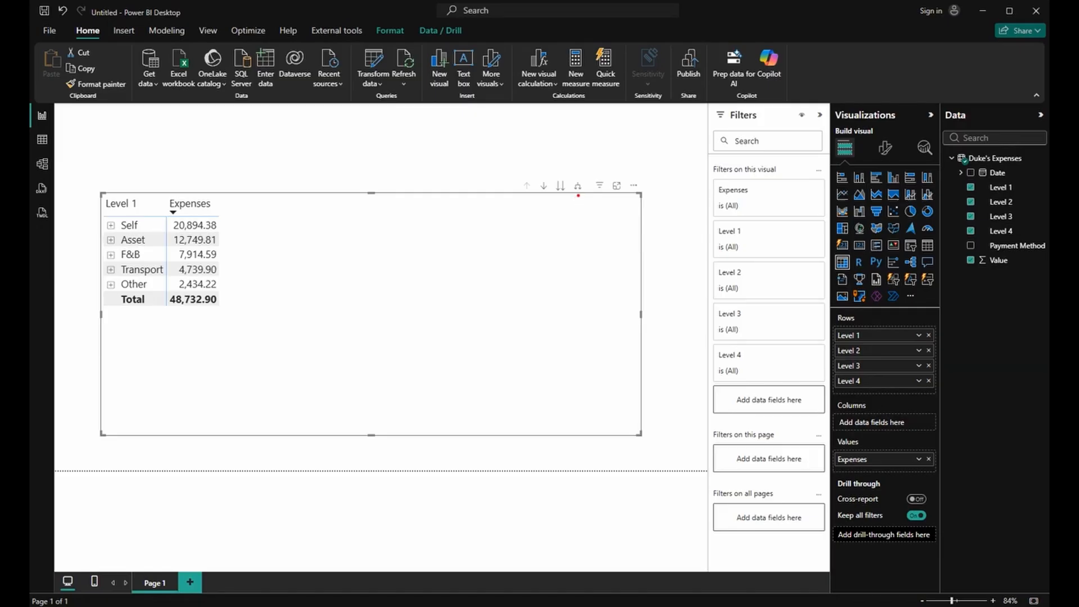
Expand the entire matrix hierarchy one level at a time down to Level 4.
{"action": "left_click_drag", "start_coordinate": [578, 195], "coordinate": [577, 235]}
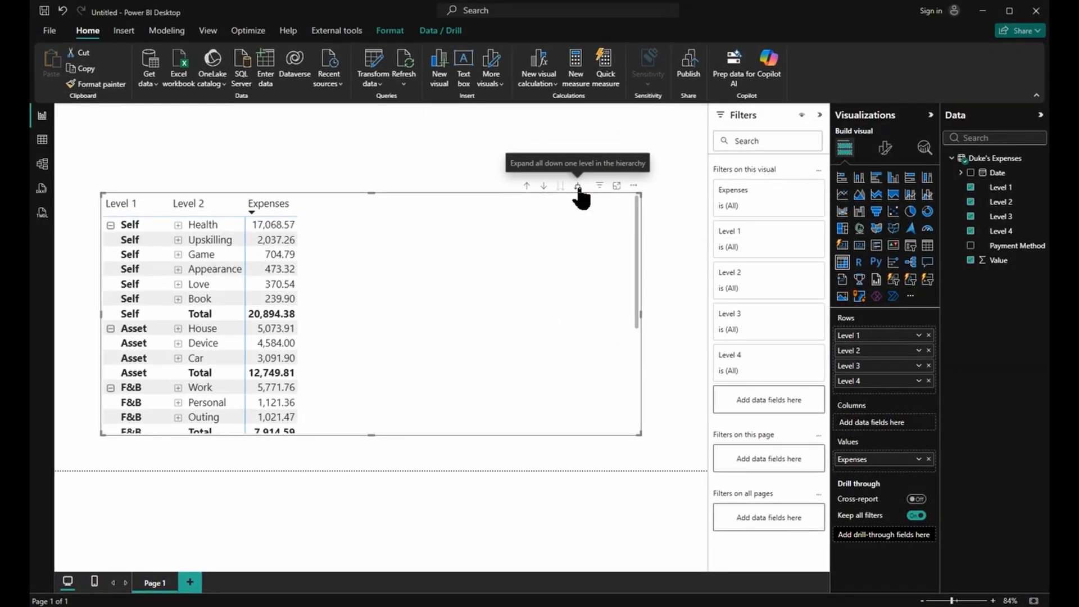
{"action": "left_click", "coordinate": [579, 190]}
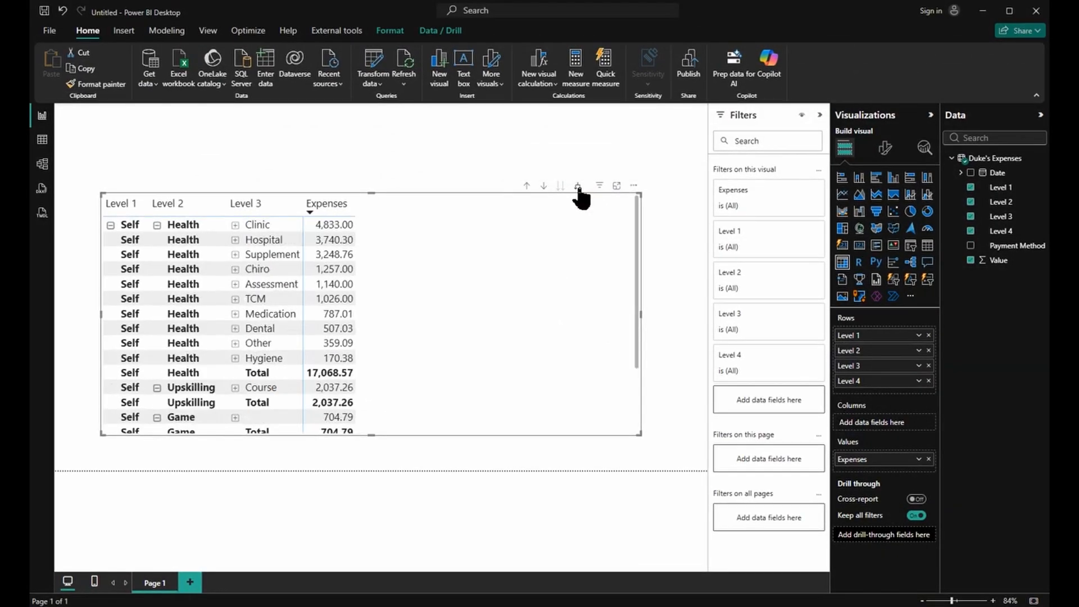
{"action": "left_click", "coordinate": [579, 190]}
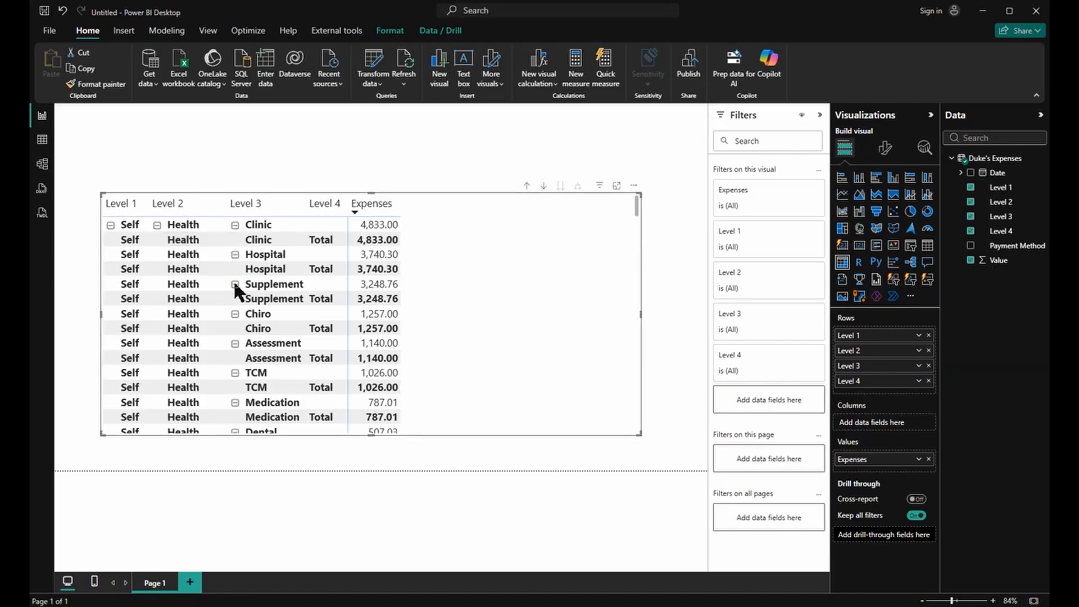
Turn off the +/- expand icons in the matrix's row header formatting.
{"action": "left_click", "coordinate": [887, 155]}
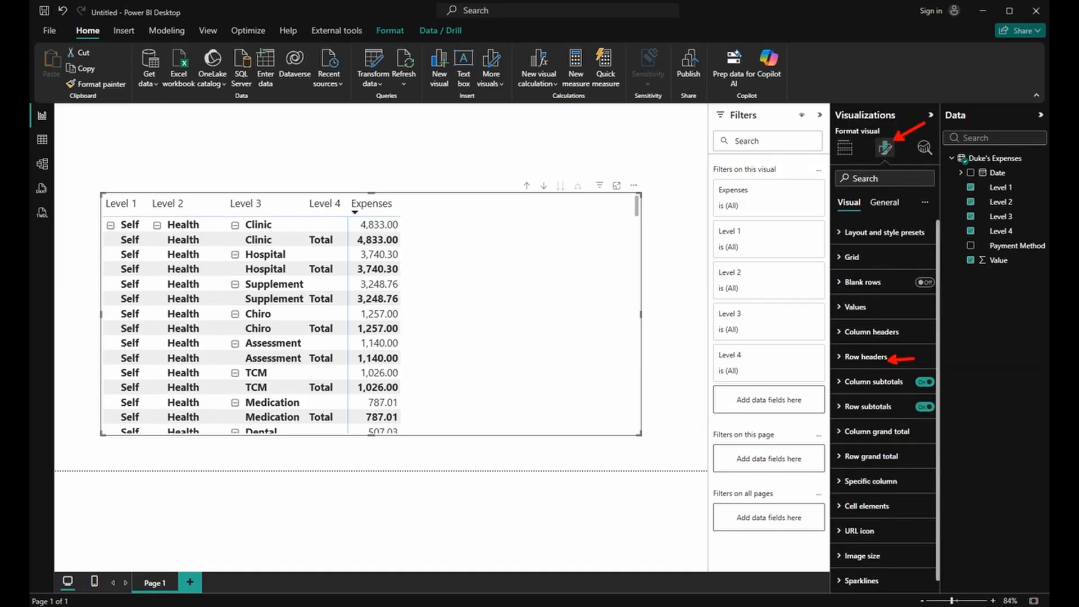
{"action": "left_click", "coordinate": [891, 360]}
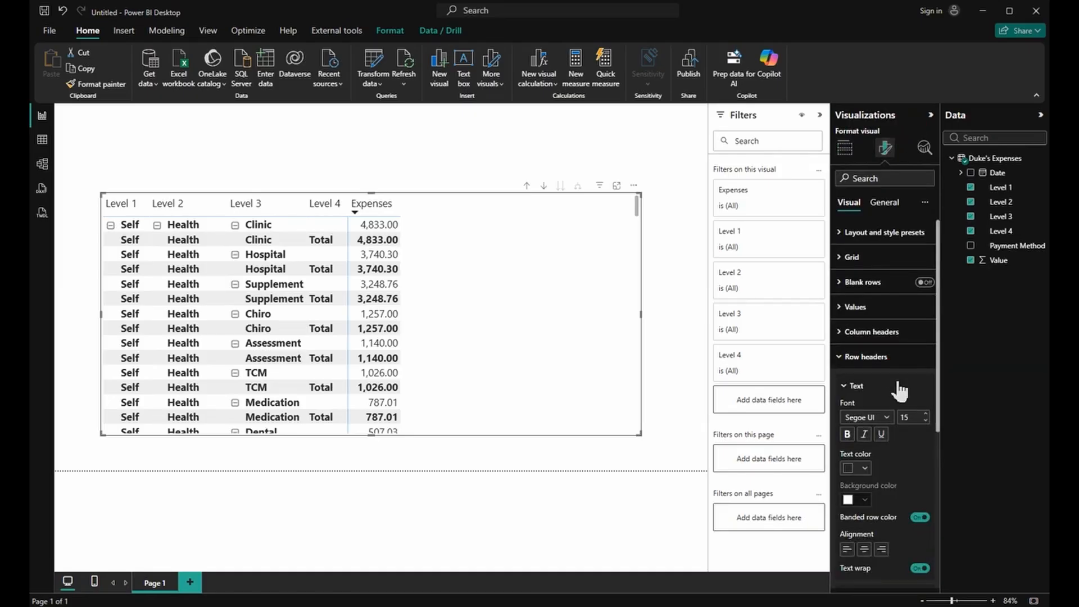
{"action": "scroll", "coordinate": [898, 388], "scroll_direction": "down", "scroll_amount": 2}
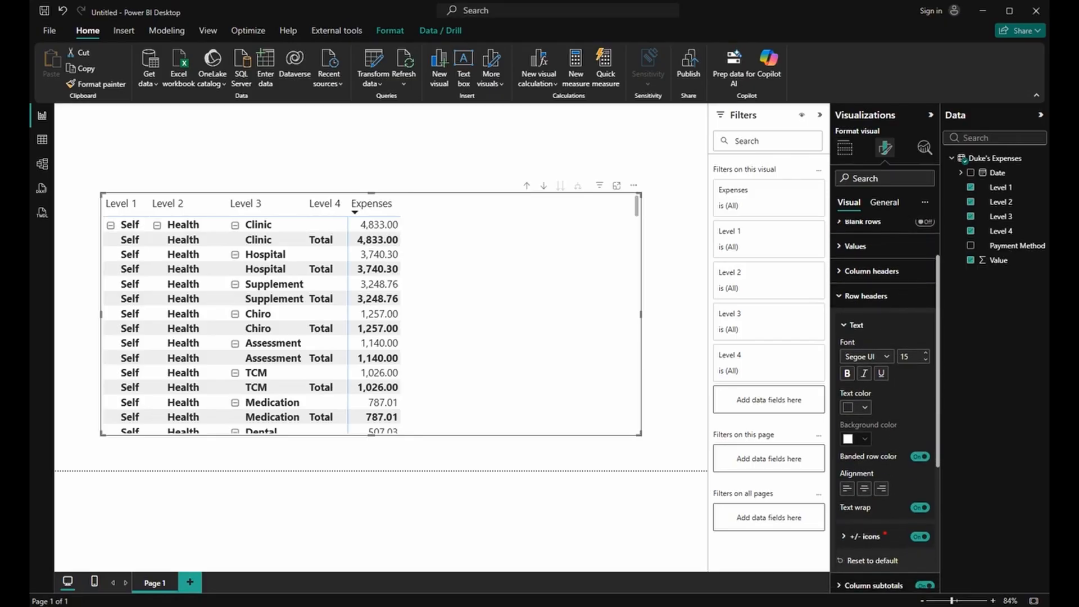
{"action": "left_click_drag", "start_coordinate": [881, 534], "coordinate": [908, 512]}
{"action": "left_click_drag", "start_coordinate": [919, 545], "coordinate": [919, 564]}
{"action": "left_click", "coordinate": [920, 537]}
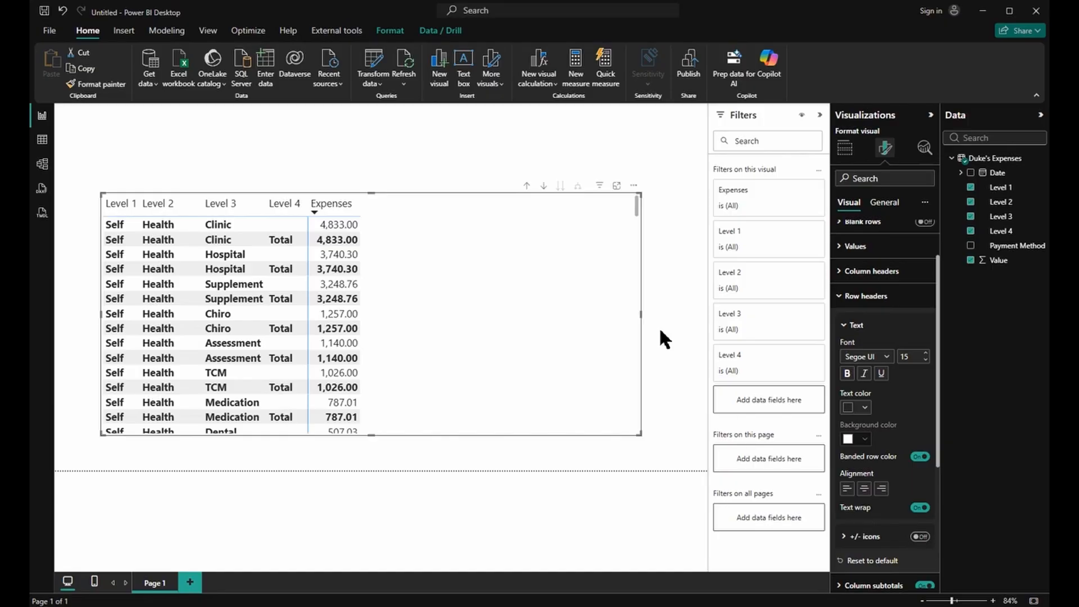
{"action": "key", "text": "ctrl+2"}
{"action": "mouse_move", "coordinate": [517, 179]}
{"action": "left_mouse_down"}
{"action": "mouse_move", "coordinate": [592, 193]}
{"action": "mouse_move", "coordinate": [526, 206]}
{"action": "mouse_move", "coordinate": [524, 217]}
{"action": "left_mouse_up"}
{"action": "left_click_drag", "start_coordinate": [579, 197], "coordinate": [580, 214]}
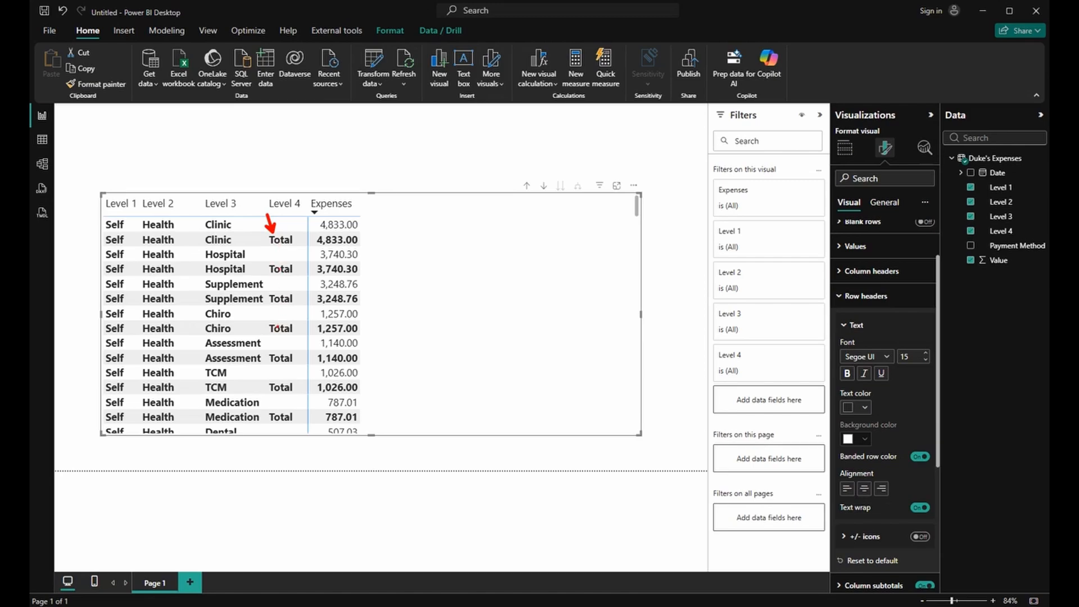
Apply the matrix's row subtotals per row level and hide the subtotal for Level 4.
{"action": "left_click", "coordinate": [885, 306]}
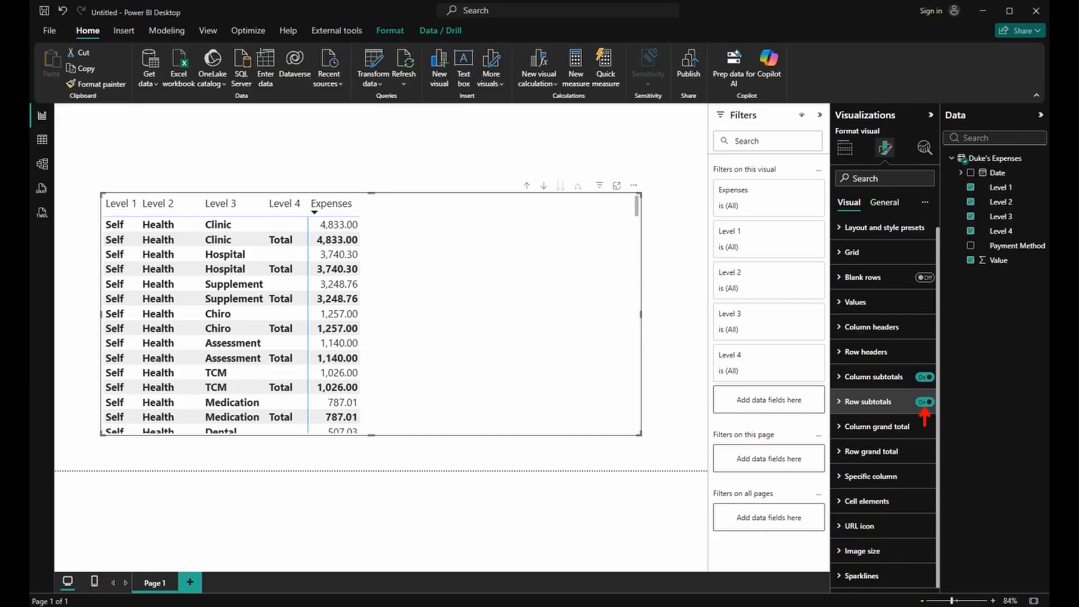
{"action": "left_click", "coordinate": [882, 404]}
{"action": "scroll", "coordinate": [883, 411], "scroll_direction": "down", "scroll_amount": 2}
{"action": "scroll", "coordinate": [883, 405], "scroll_direction": "down", "scroll_amount": 1}
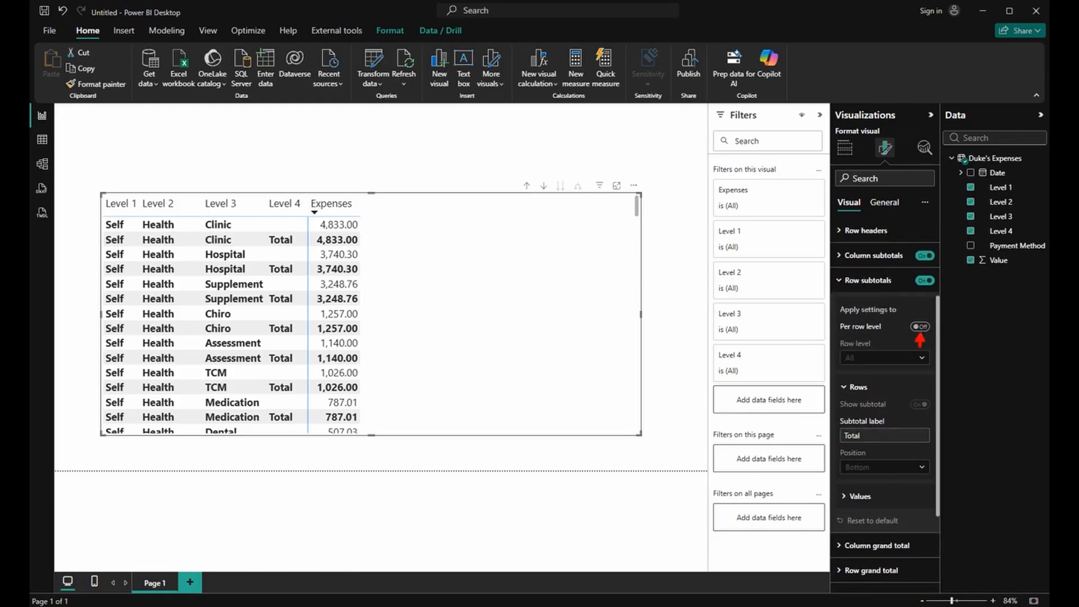
{"action": "left_click", "coordinate": [920, 327]}
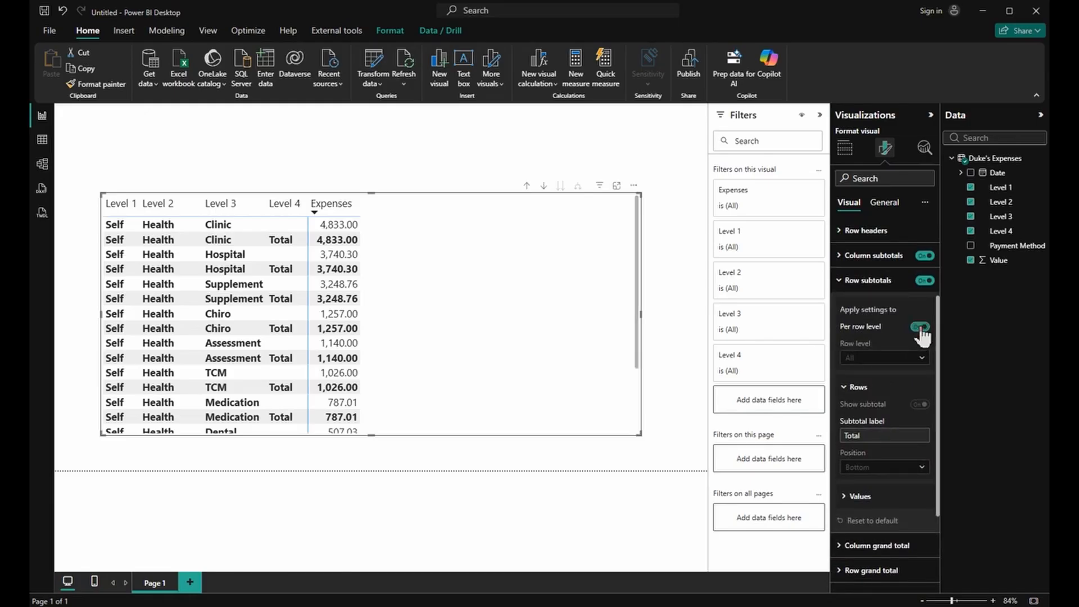
{"action": "left_click", "coordinate": [924, 360]}
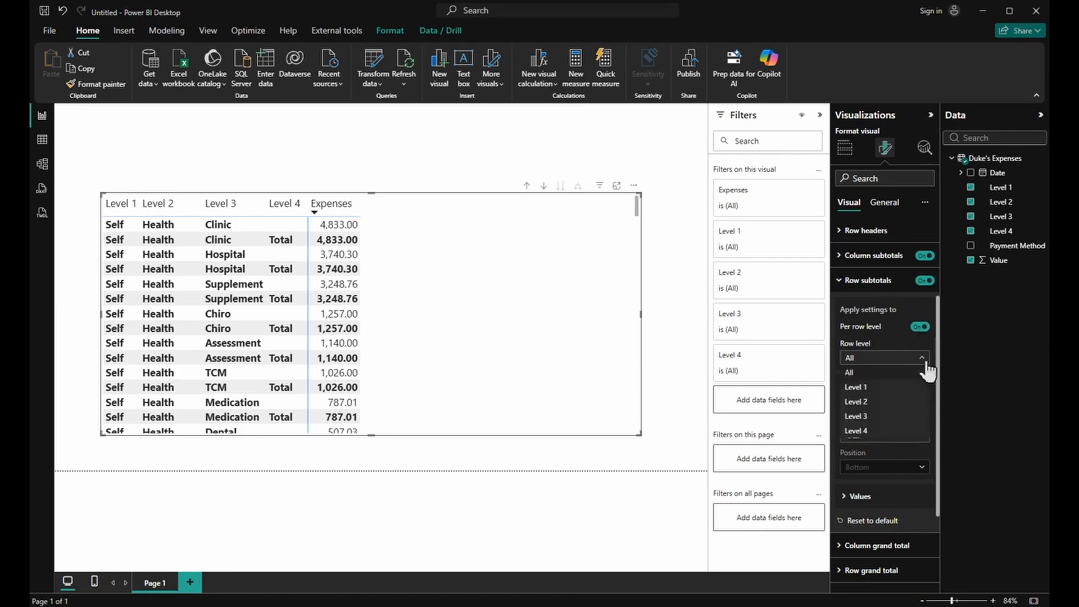
{"action": "left_click", "coordinate": [888, 432]}
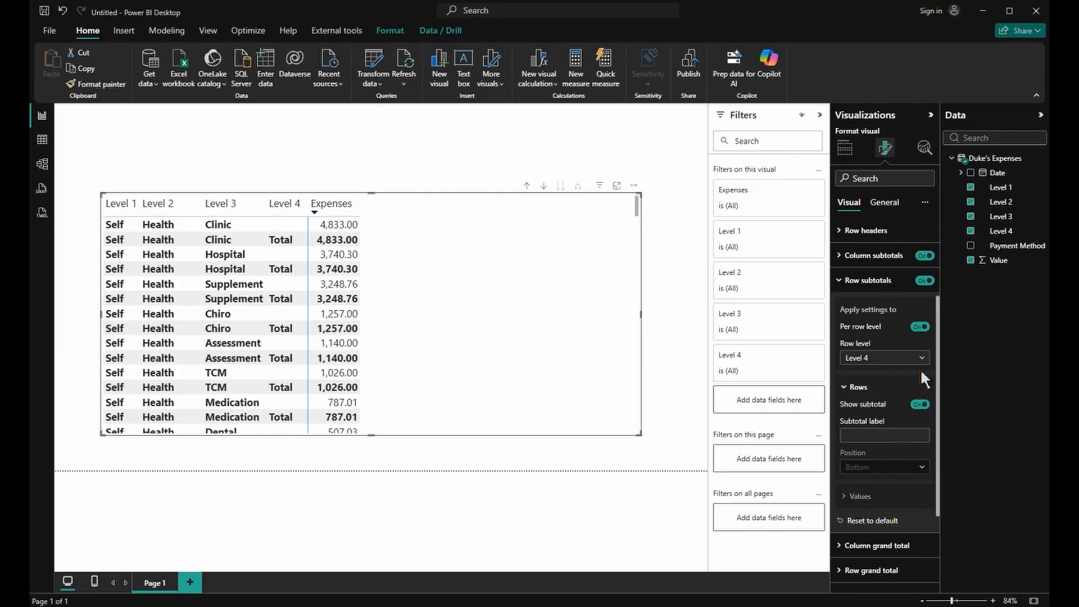
{"action": "left_click", "coordinate": [919, 405]}
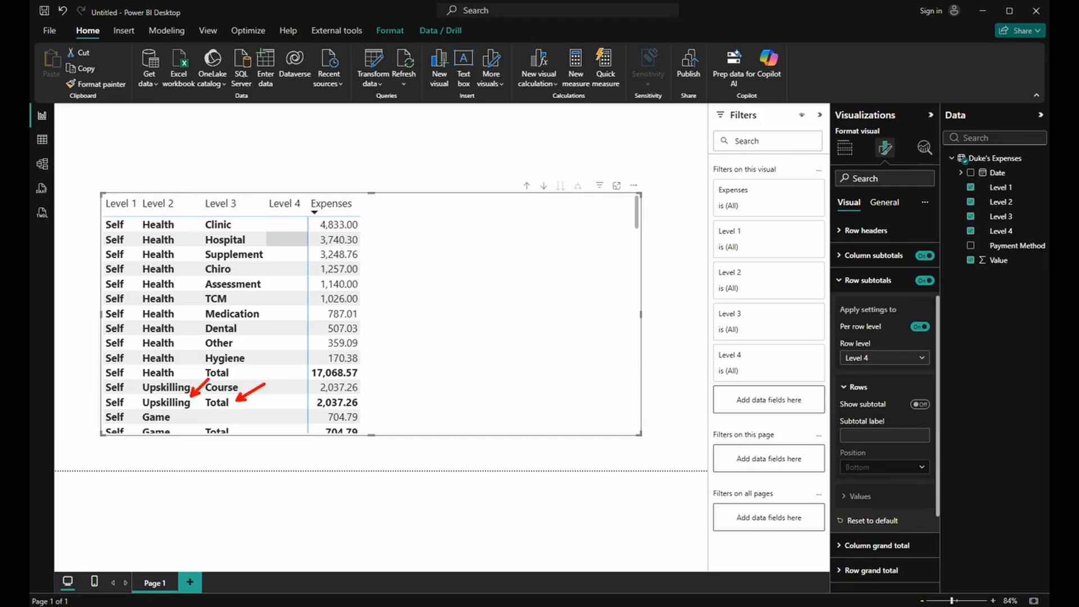
Hide the row subtotals for Level 3 and Level 2.
{"action": "left_click", "coordinate": [900, 359]}
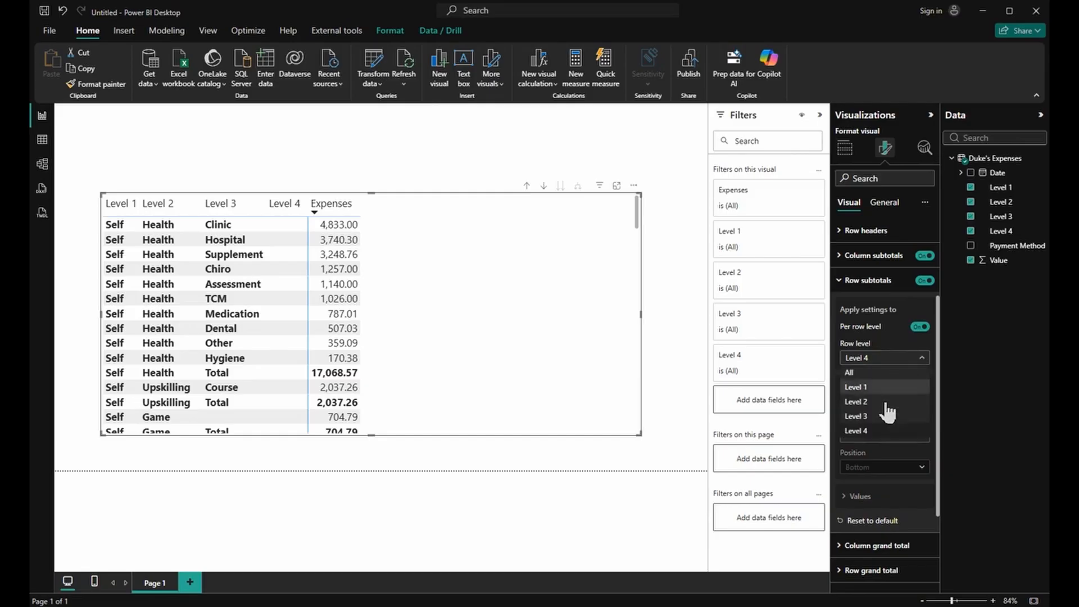
{"action": "left_click", "coordinate": [886, 417]}
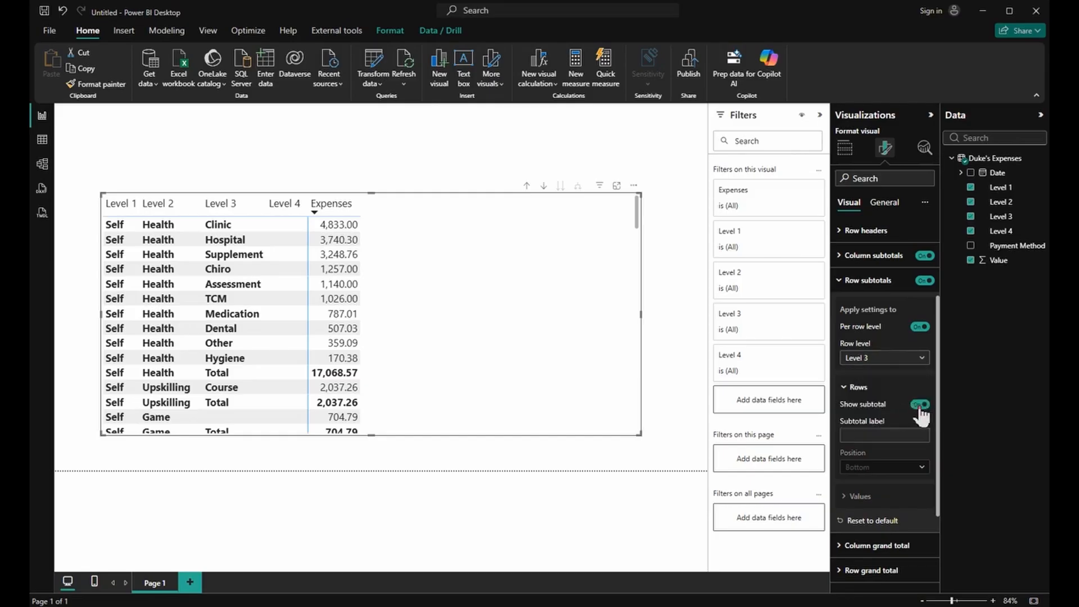
{"action": "left_click", "coordinate": [919, 405]}
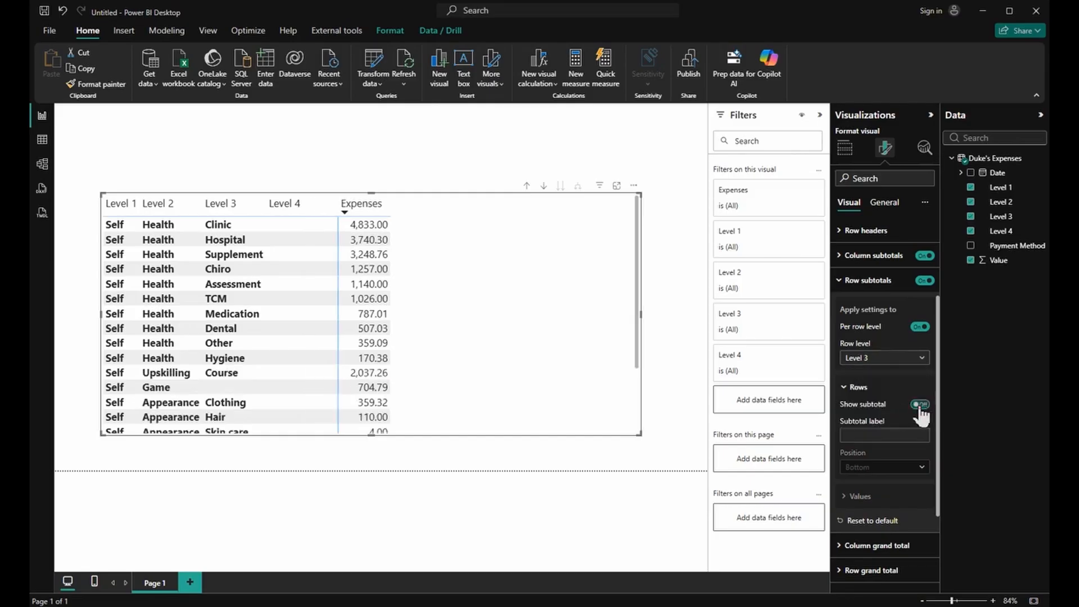
{"action": "left_click", "coordinate": [901, 359]}
{"action": "left_click", "coordinate": [890, 404]}
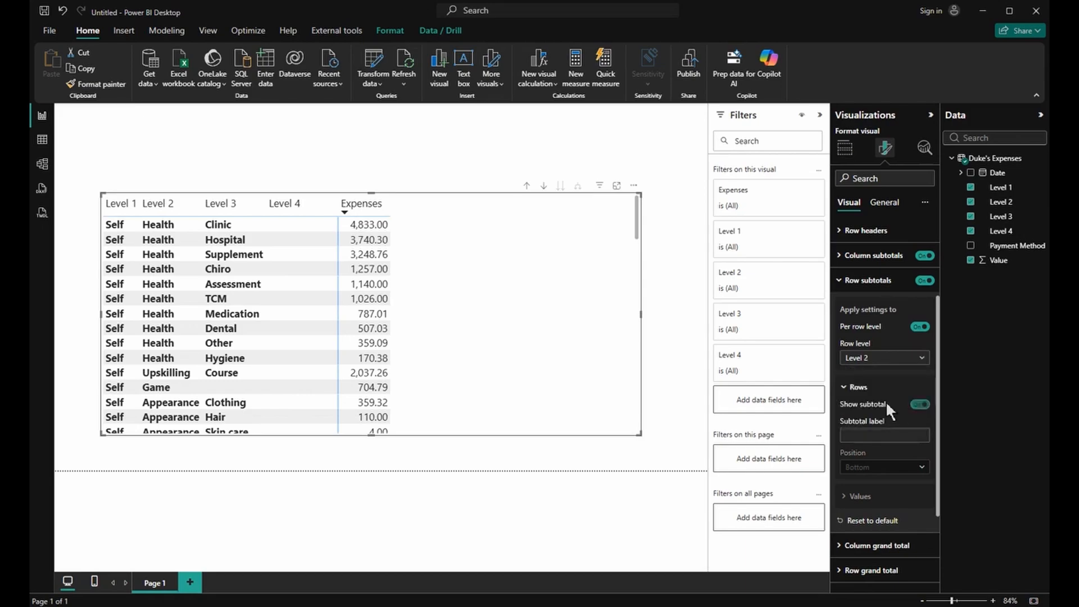
{"action": "left_click", "coordinate": [920, 407]}
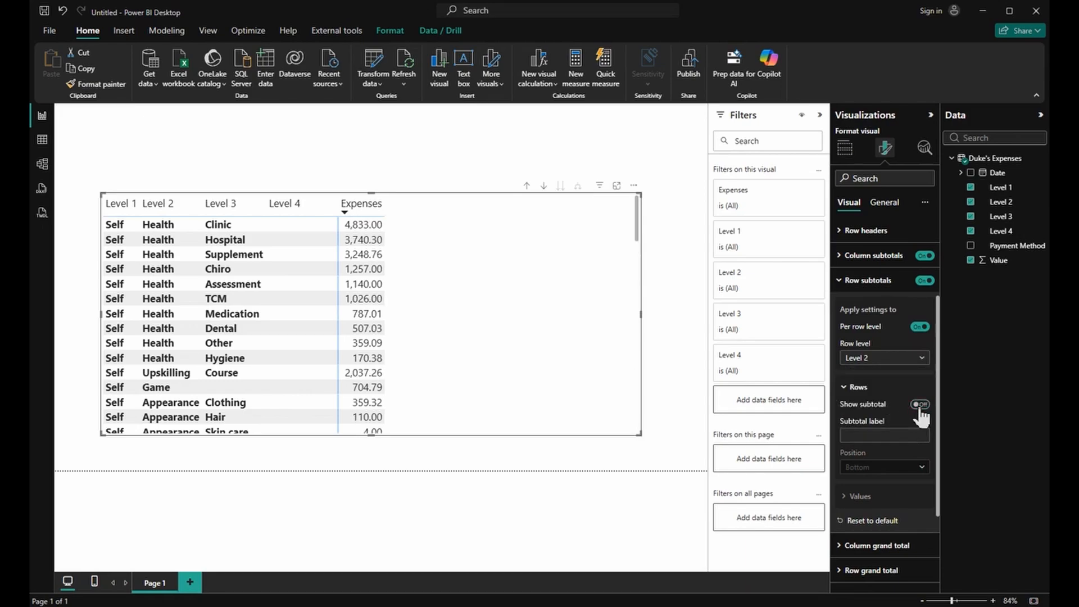
Set the Level 1 row subtotal label to "Grand Total".
{"action": "scroll", "coordinate": [571, 320], "scroll_direction": "down", "scroll_amount": 10}
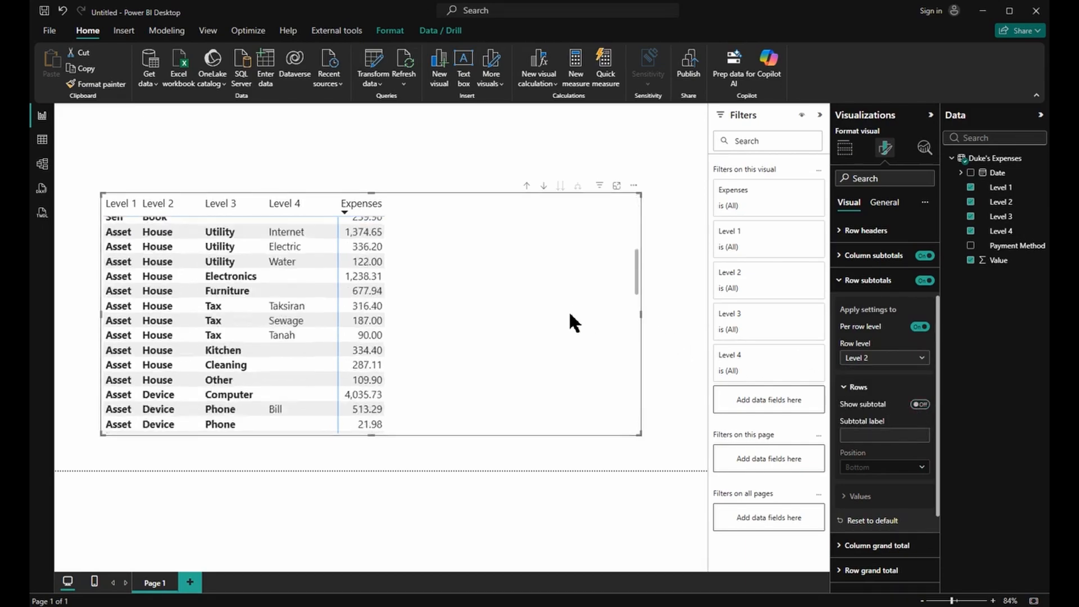
{"action": "scroll", "coordinate": [570, 314], "scroll_direction": "down", "scroll_amount": 8}
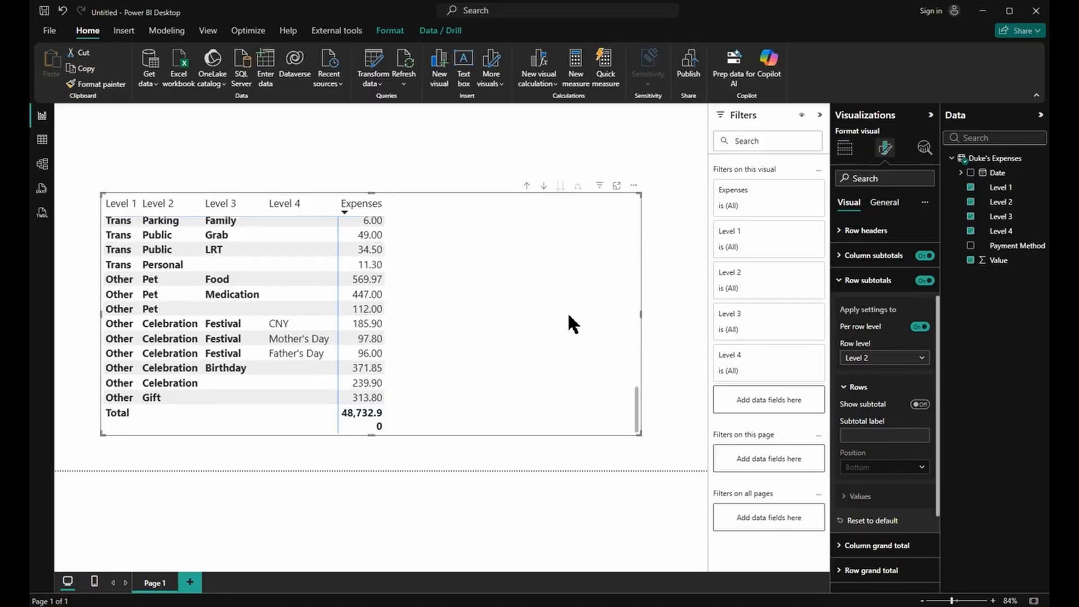
{"action": "left_click_drag", "start_coordinate": [388, 415], "coordinate": [469, 371]}
{"action": "left_click_drag", "start_coordinate": [133, 412], "coordinate": [176, 411]}
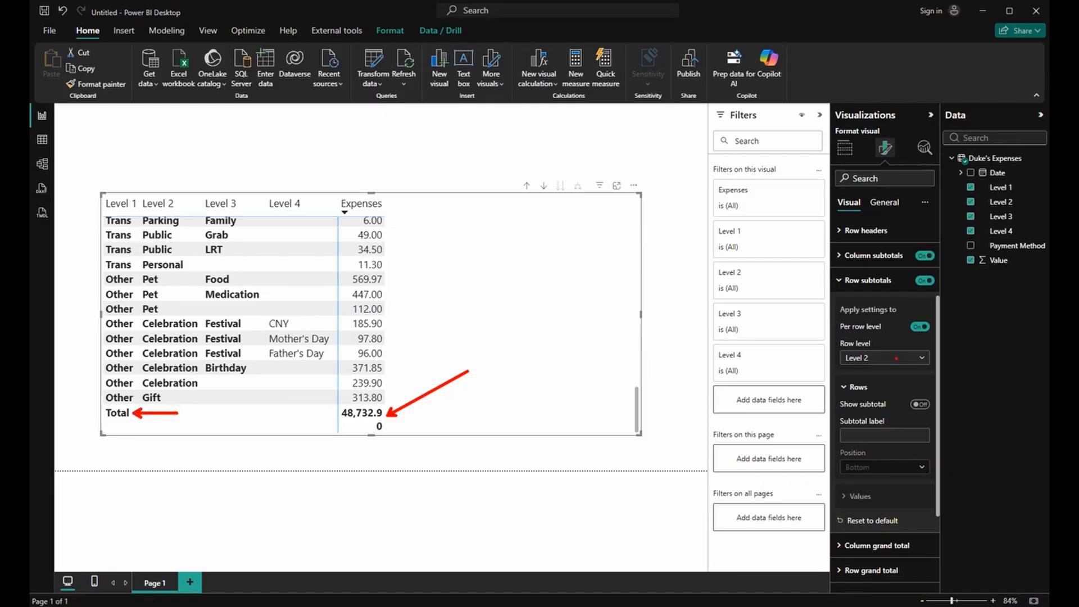
{"action": "key", "text": "Escape"}
{"action": "left_click", "coordinate": [885, 358]}
{"action": "left_click", "coordinate": [887, 373]}
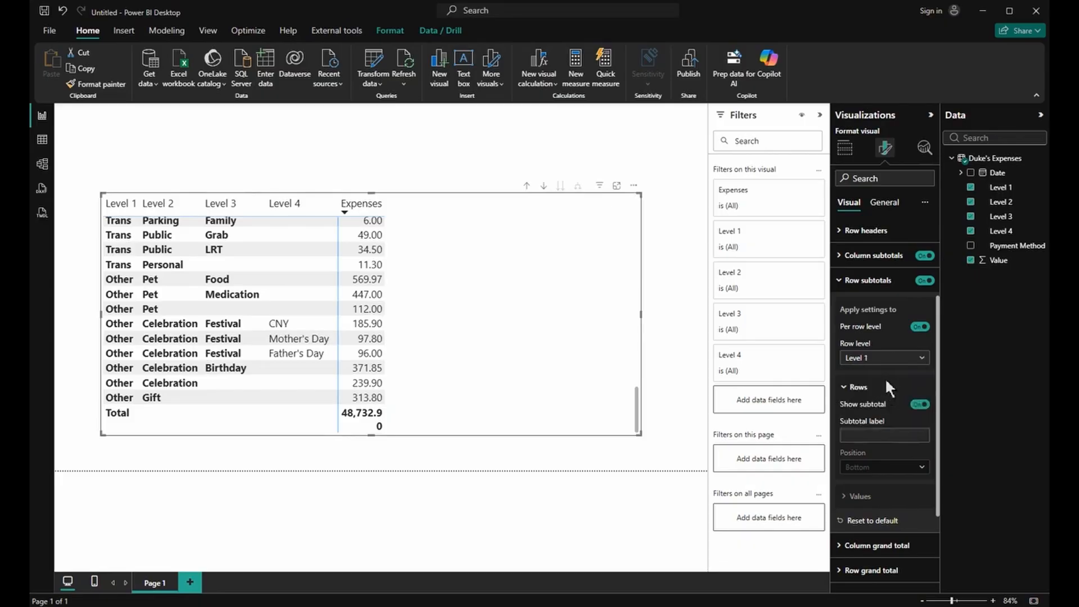
{"action": "left_click", "coordinate": [878, 441]}
{"action": "type", "text": "Grand Total"}
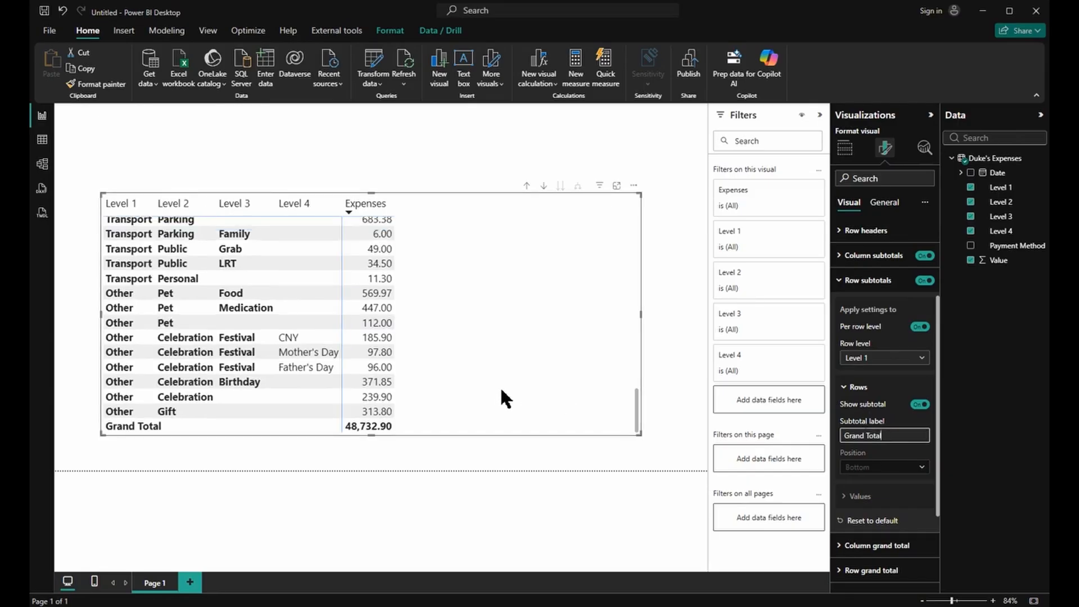
{"action": "left_click_drag", "start_coordinate": [167, 426], "coordinate": [215, 412]}
Change the matrix layout to Outline.
{"action": "scroll", "coordinate": [454, 428], "scroll_direction": "up", "scroll_amount": 10}
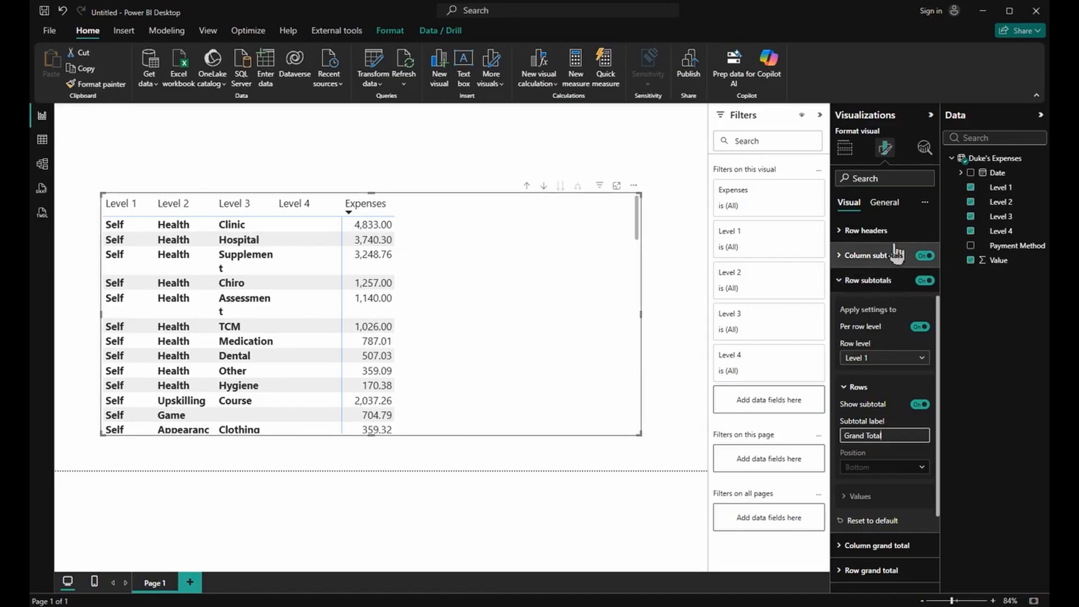
{"action": "scroll", "coordinate": [899, 284], "scroll_direction": "up", "scroll_amount": 3}
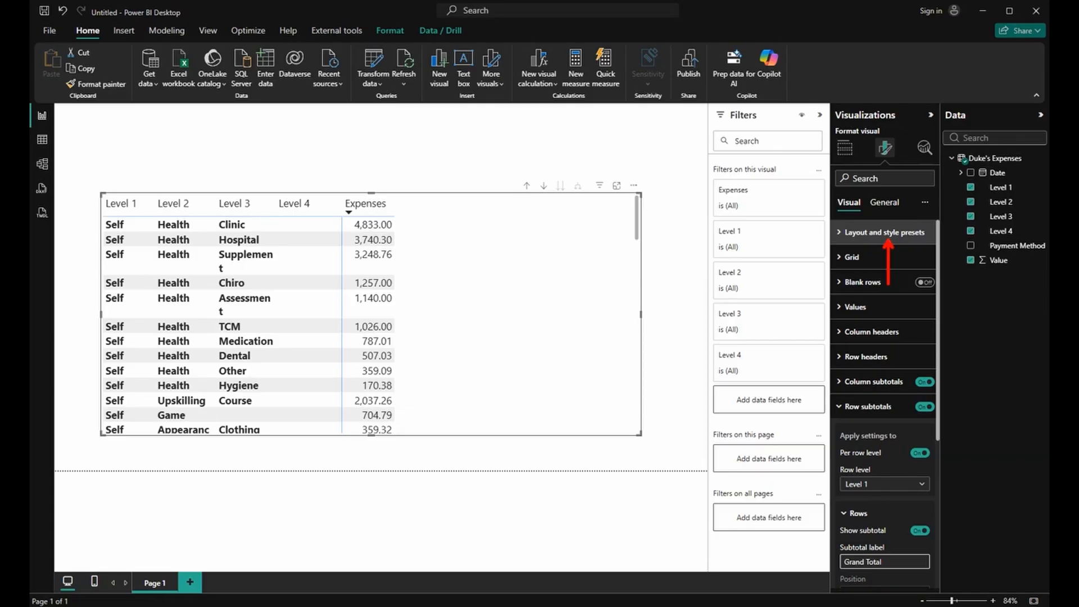
{"action": "left_click", "coordinate": [881, 232]}
{"action": "left_click", "coordinate": [884, 305]}
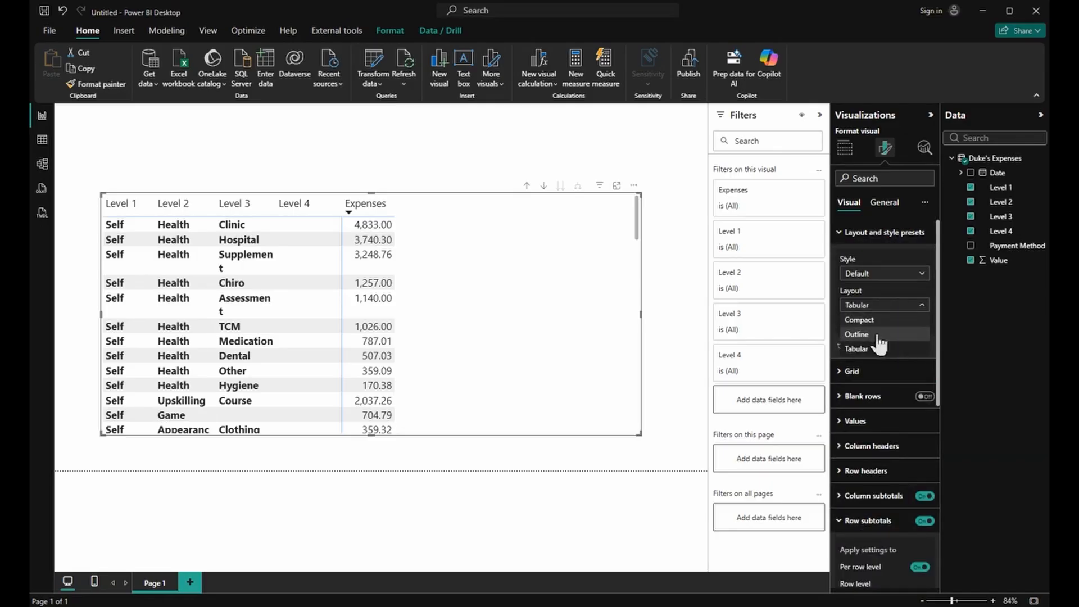
{"action": "left_click", "coordinate": [878, 336]}
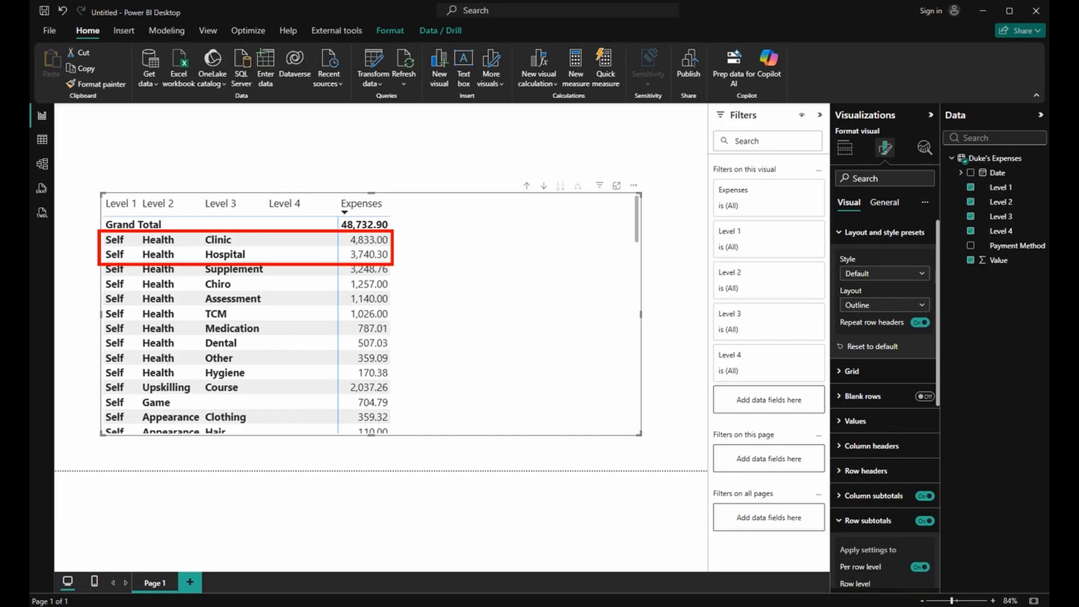
Check the Date column in the table data and return to the matrix's field setup in the report.
{"action": "left_click", "coordinate": [42, 140]}
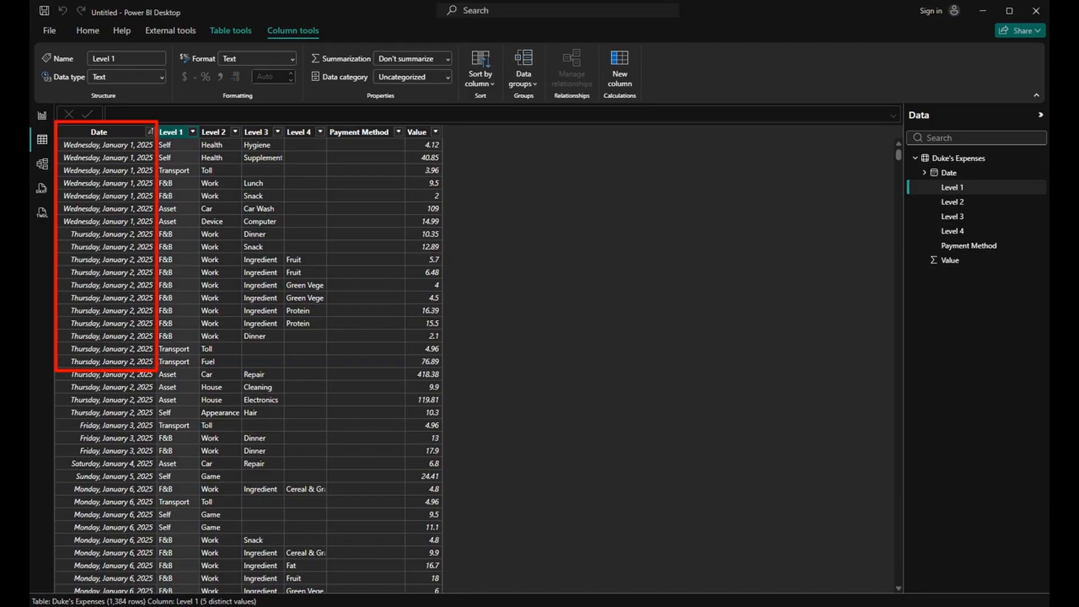
{"action": "left_click", "coordinate": [40, 116]}
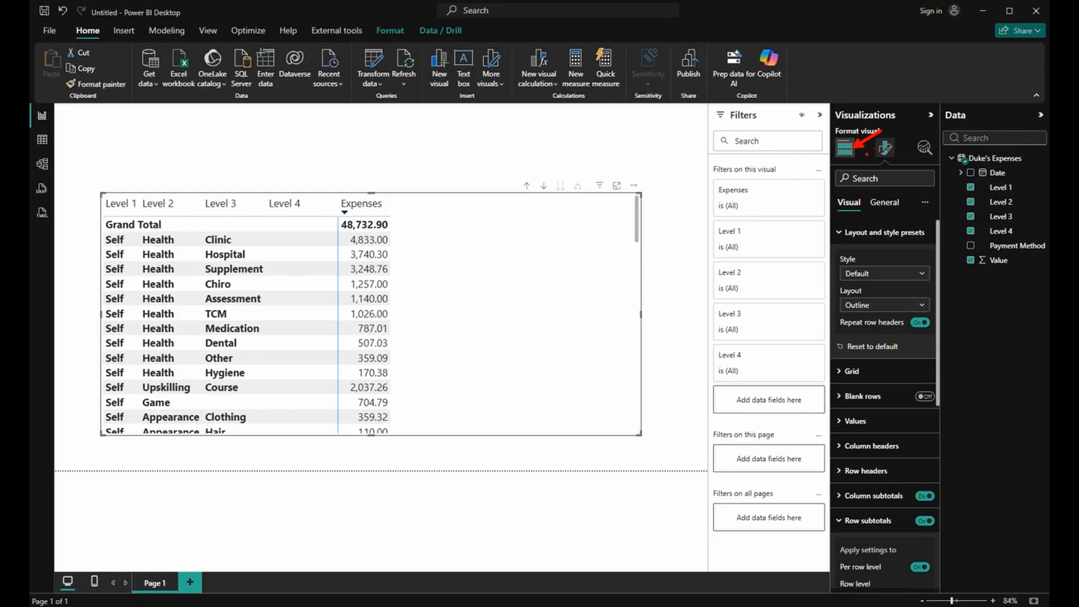
{"action": "left_click", "coordinate": [845, 148]}
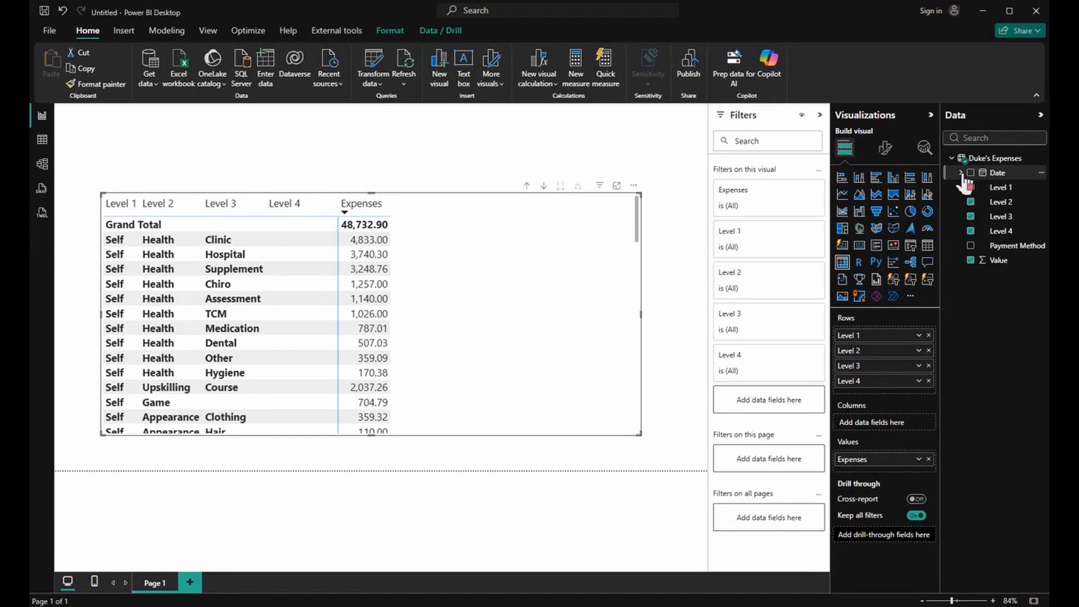
Add the Date Hierarchy to the matrix's columns, keeping only Year and Month by removing Quarter and Day.
{"action": "left_click", "coordinate": [872, 120]}
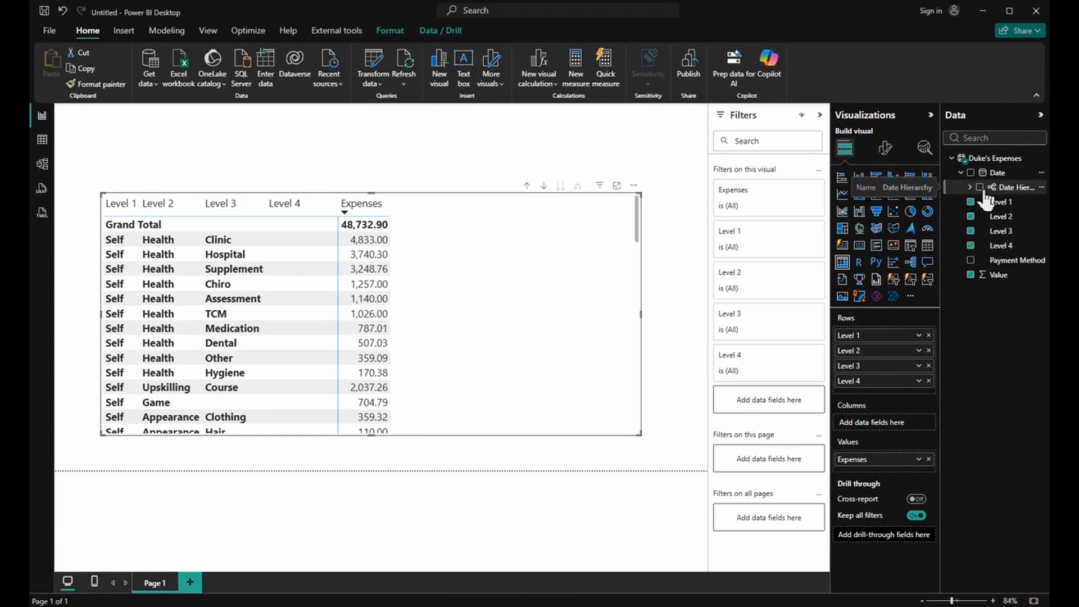
{"action": "left_click", "coordinate": [981, 188]}
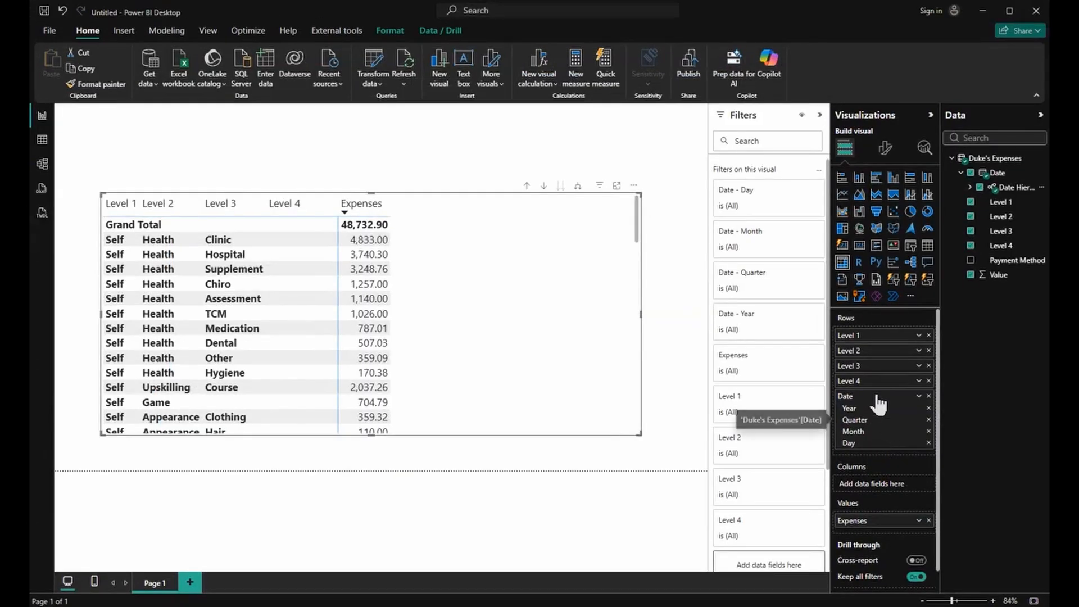
{"action": "left_click_drag", "start_coordinate": [758, 374], "coordinate": [765, 552]}
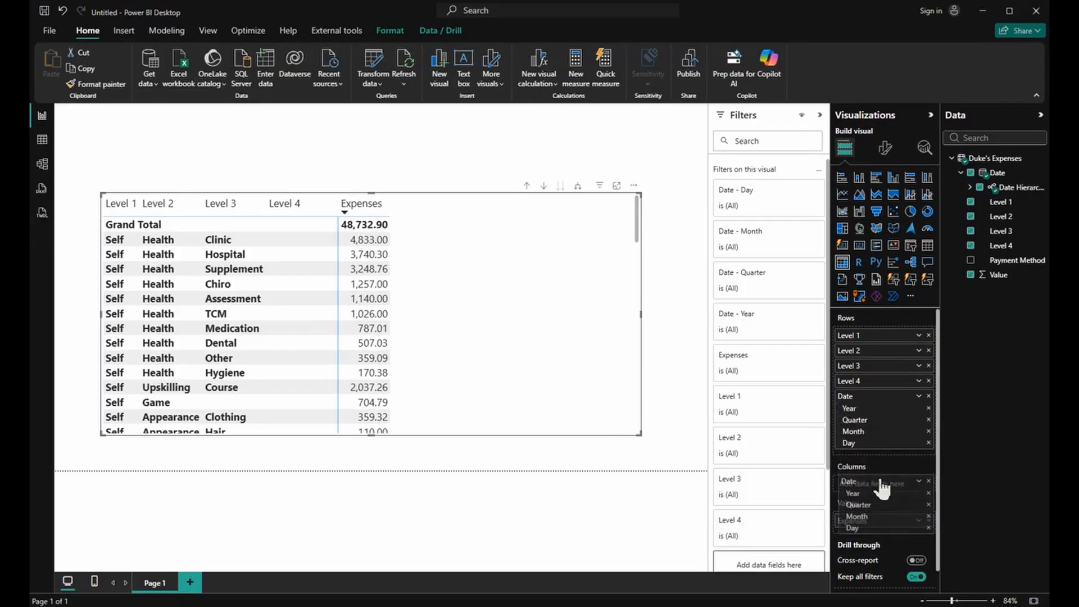
{"action": "left_click_drag", "start_coordinate": [881, 488], "coordinate": [877, 480]}
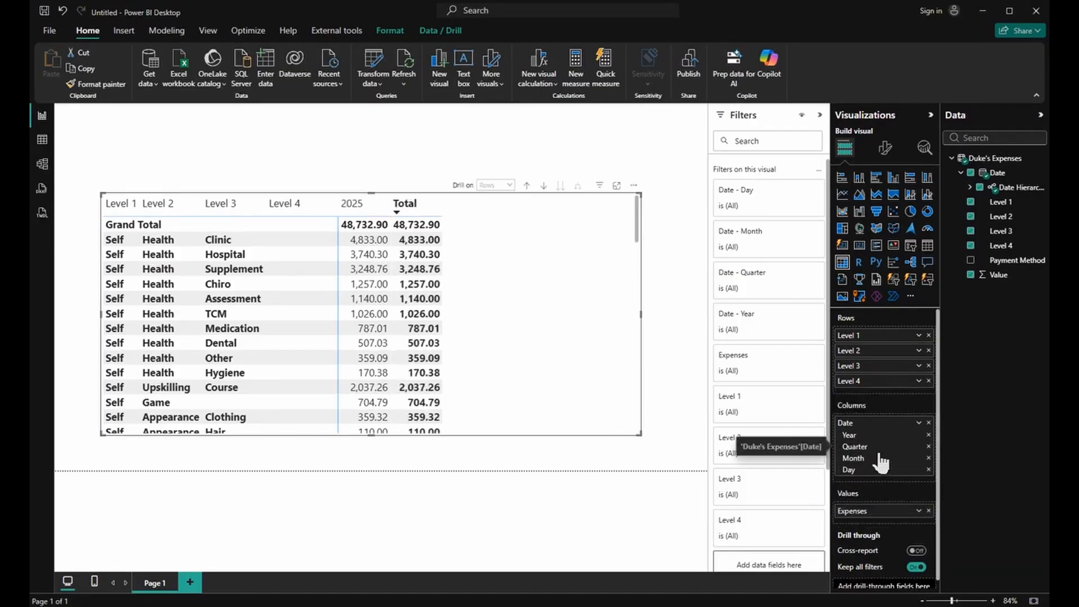
{"action": "left_click", "coordinate": [928, 446]}
{"action": "left_click", "coordinate": [928, 458]}
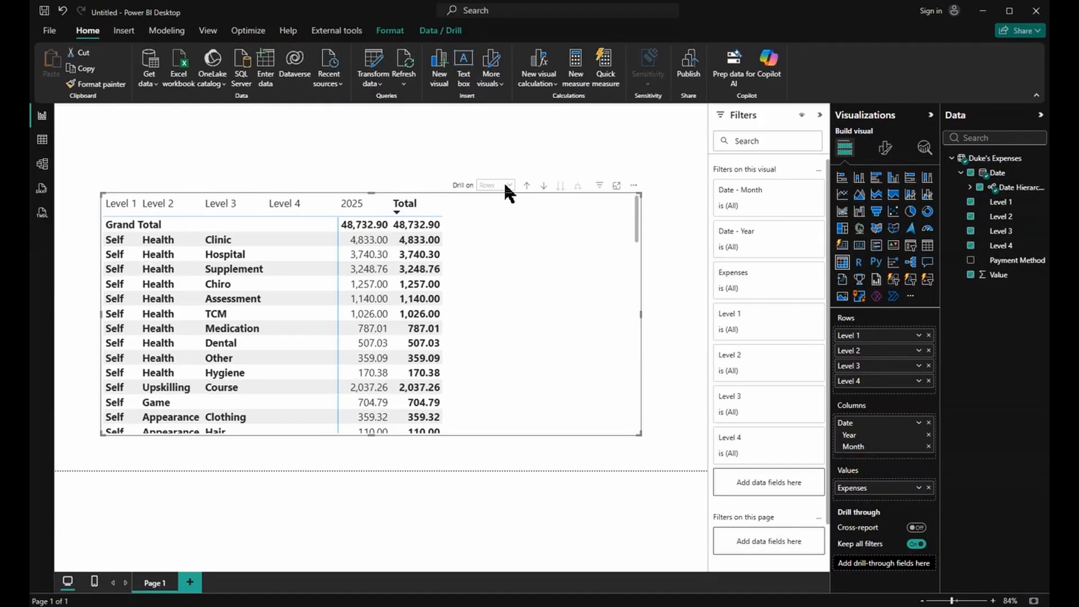
Set drilling to Columns and expand the date columns one level down from Year to Month.
{"action": "left_click", "coordinate": [487, 174]}
{"action": "left_click", "coordinate": [471, 203]}
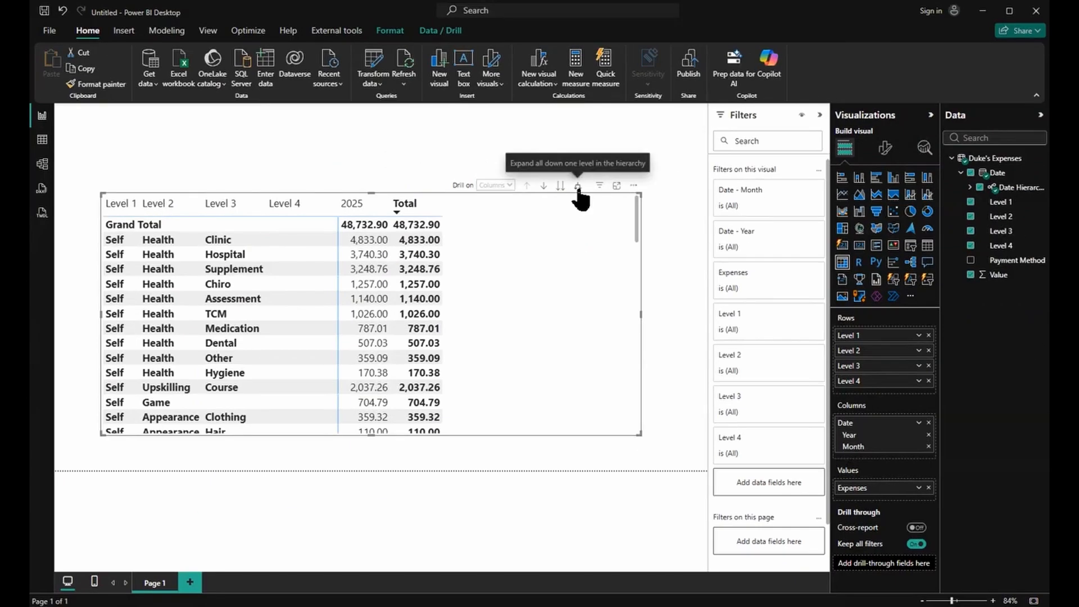
{"action": "left_click", "coordinate": [586, 167]}
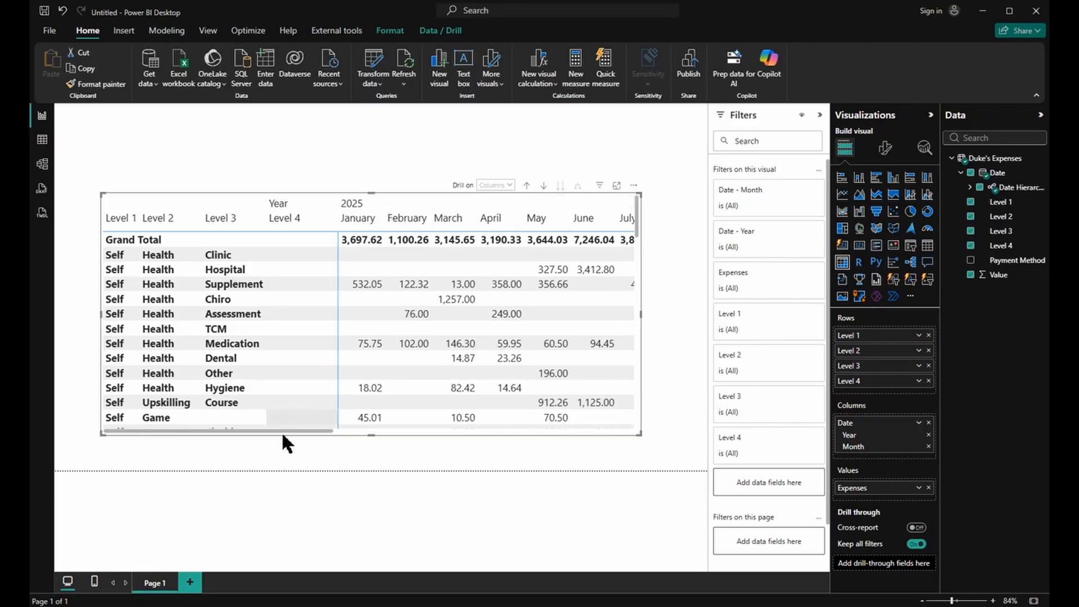
Widen the matrix on both sides to nearly the full page width so more month columns fit.
{"action": "left_click_drag", "start_coordinate": [281, 431], "coordinate": [588, 432]}
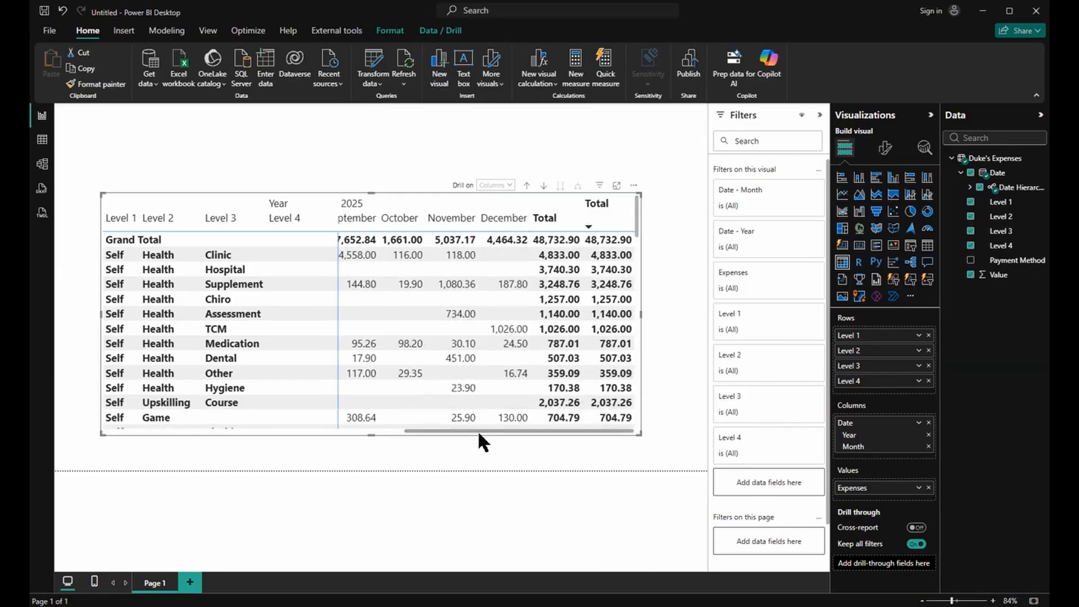
{"action": "left_click_drag", "start_coordinate": [477, 430], "coordinate": [137, 415]}
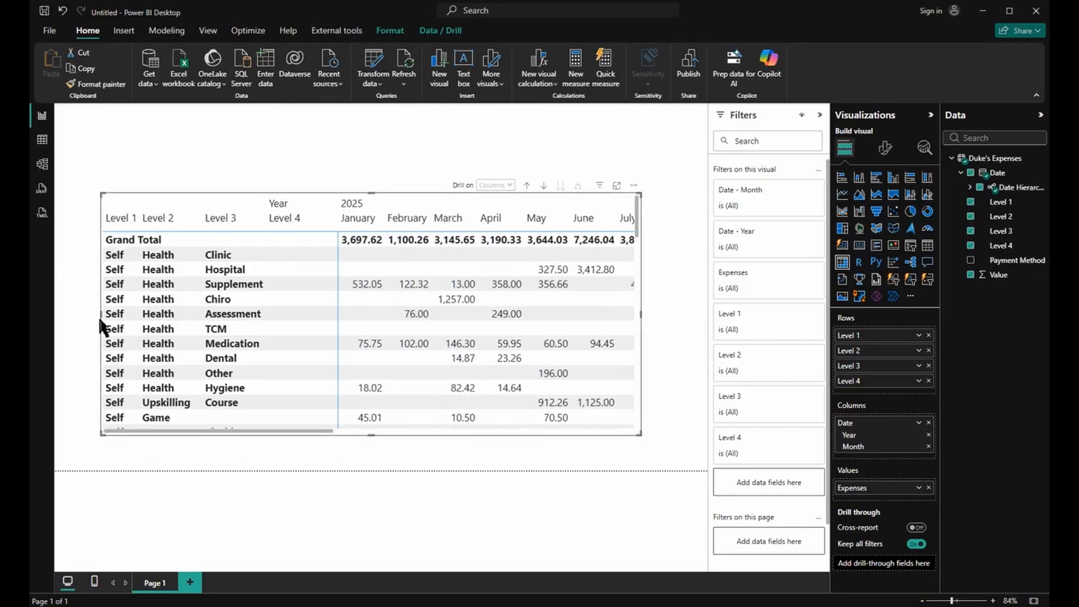
{"action": "left_click_drag", "start_coordinate": [101, 314], "coordinate": [71, 312]}
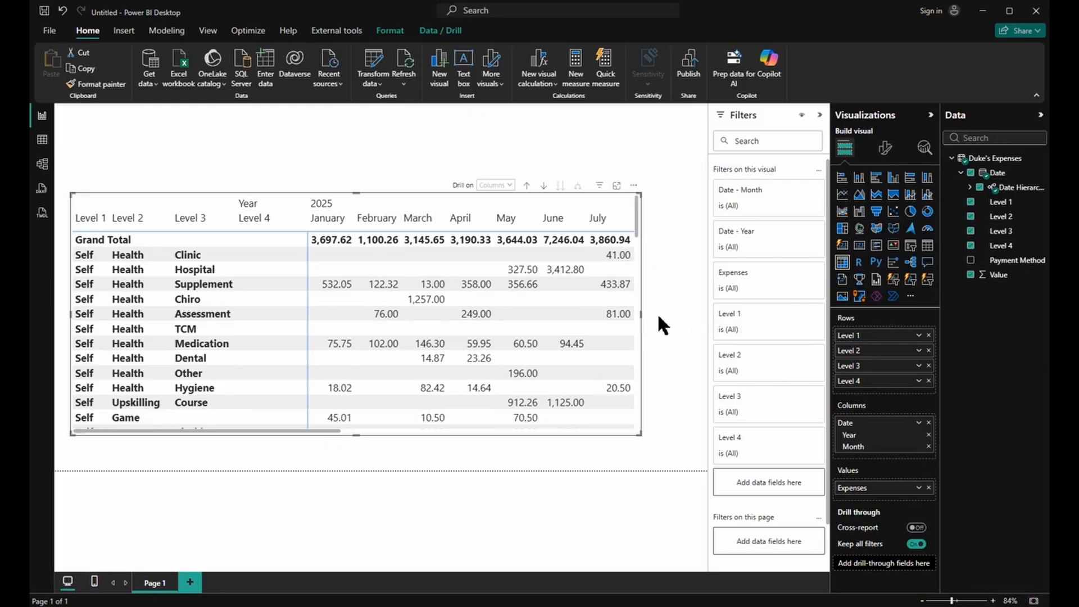
{"action": "left_click_drag", "start_coordinate": [644, 315], "coordinate": [688, 313]}
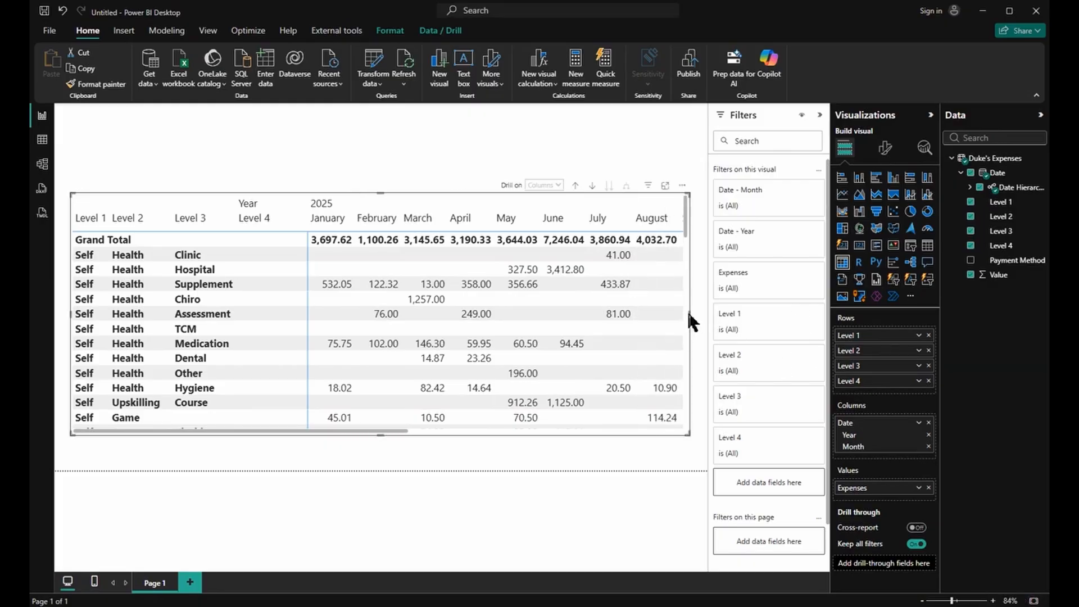
Set the font size of the matrix's values and column headers to 12.
{"action": "left_click", "coordinate": [885, 147]}
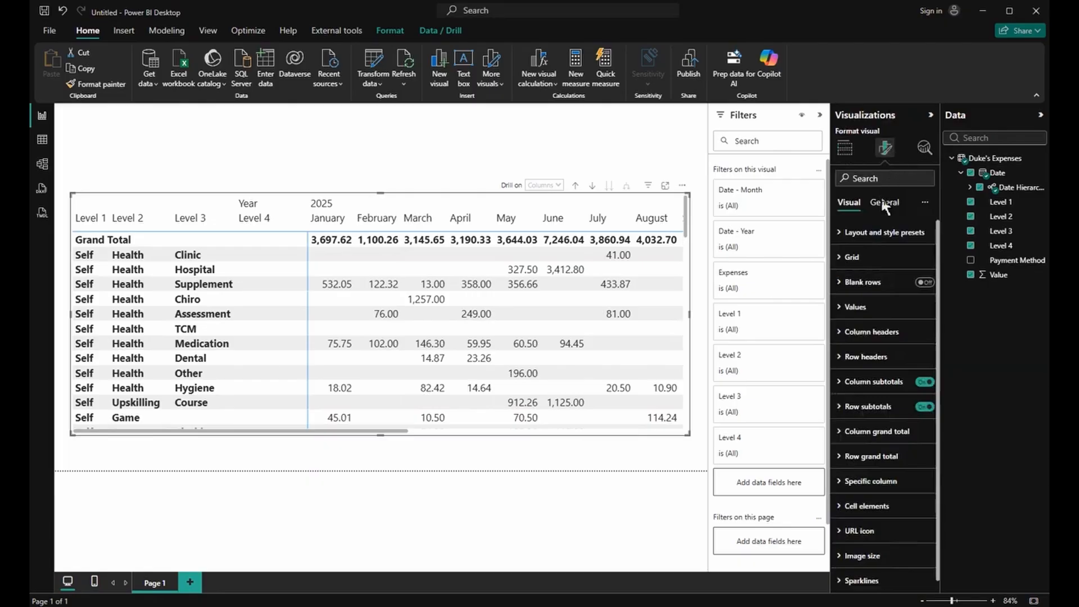
{"action": "left_click", "coordinate": [880, 307]}
{"action": "double_click", "coordinate": [905, 368]}
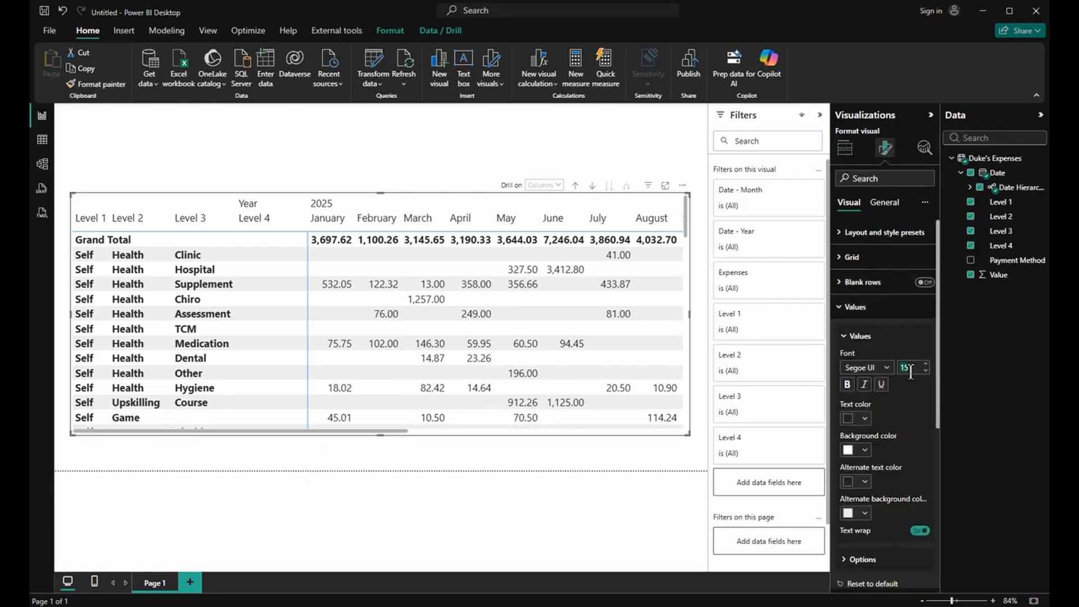
{"action": "type", "text": "12"}
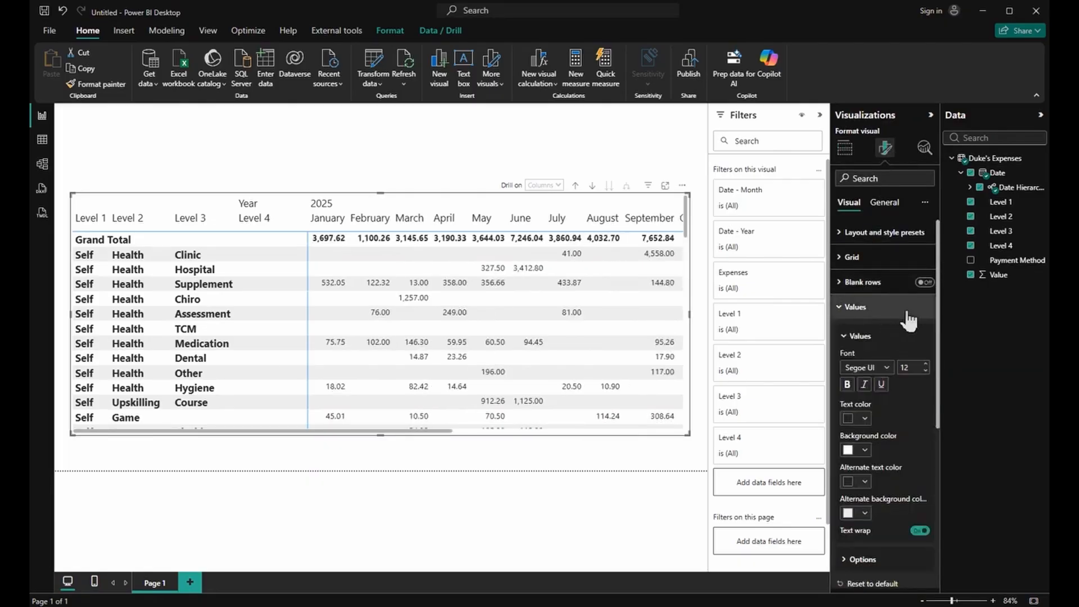
{"action": "left_click", "coordinate": [909, 318]}
{"action": "left_click", "coordinate": [894, 332]}
{"action": "double_click", "coordinate": [915, 392]}
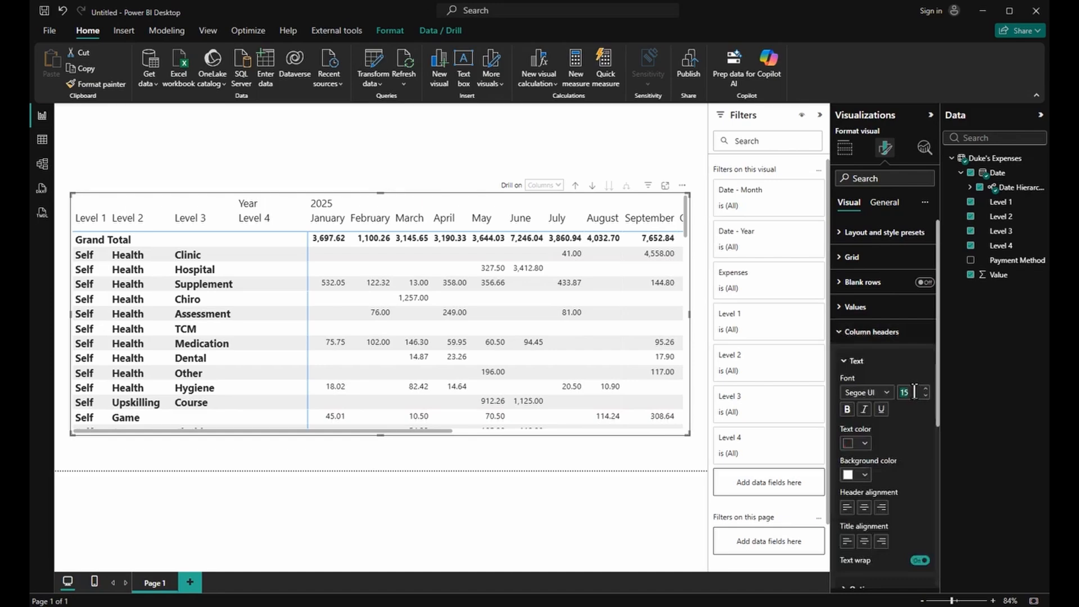
{"action": "type", "text": "12"}
{"action": "left_click", "coordinate": [885, 332]}
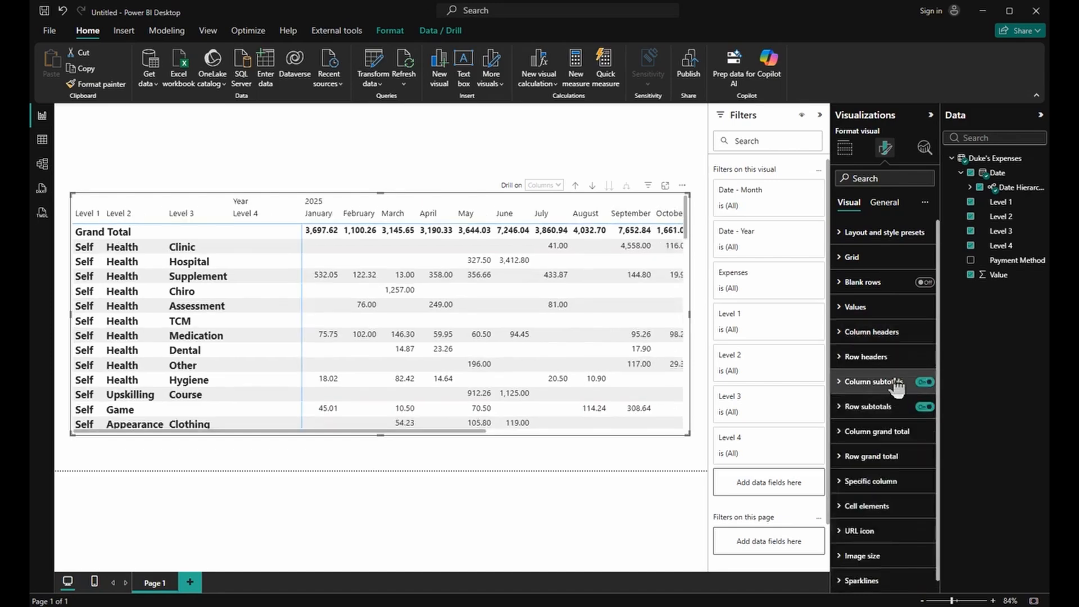
Set the font size of the matrix's row headers, column headers and values to 10.
{"action": "left_click", "coordinate": [899, 356]}
{"action": "double_click", "coordinate": [909, 417]}
{"action": "type", "text": "12"}
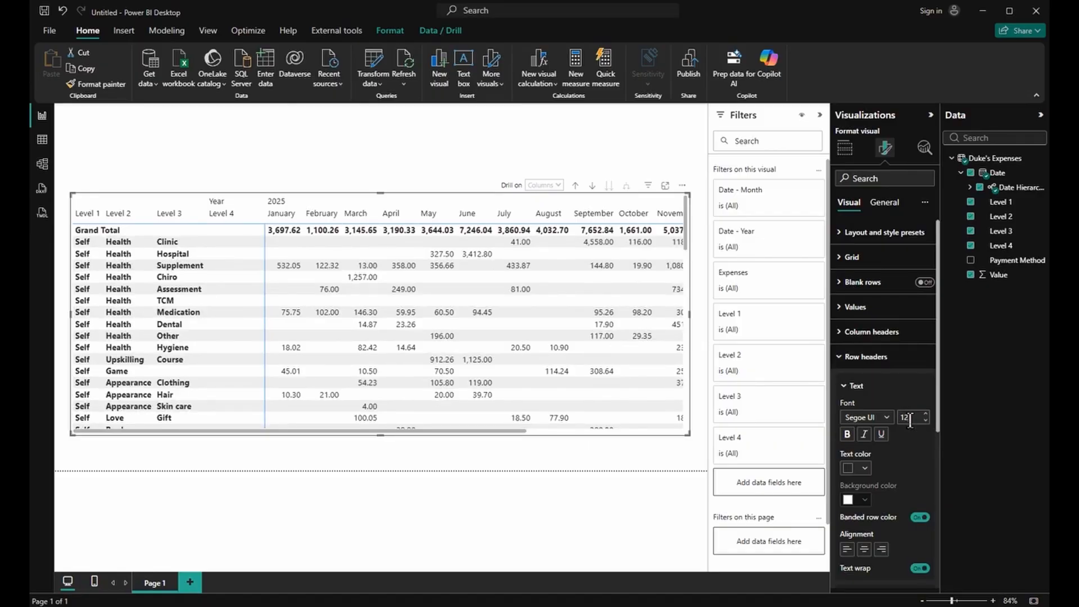
{"action": "key", "text": "BackSpace"}
{"action": "type", "text": "0"}
{"action": "key", "text": "Return"}
{"action": "left_click", "coordinate": [898, 343]}
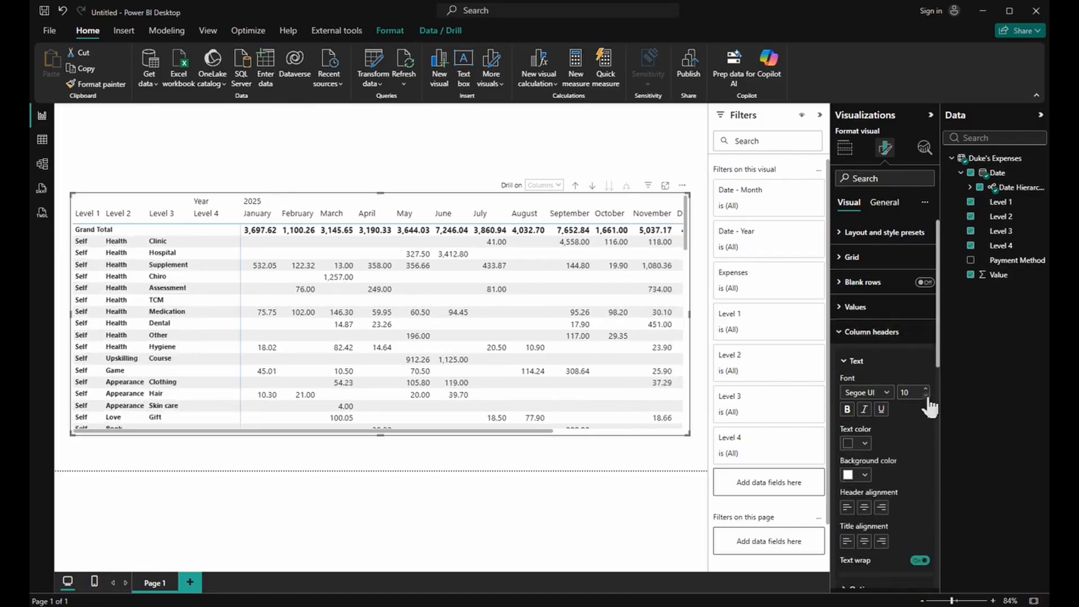
{"action": "left_click", "coordinate": [895, 305]}
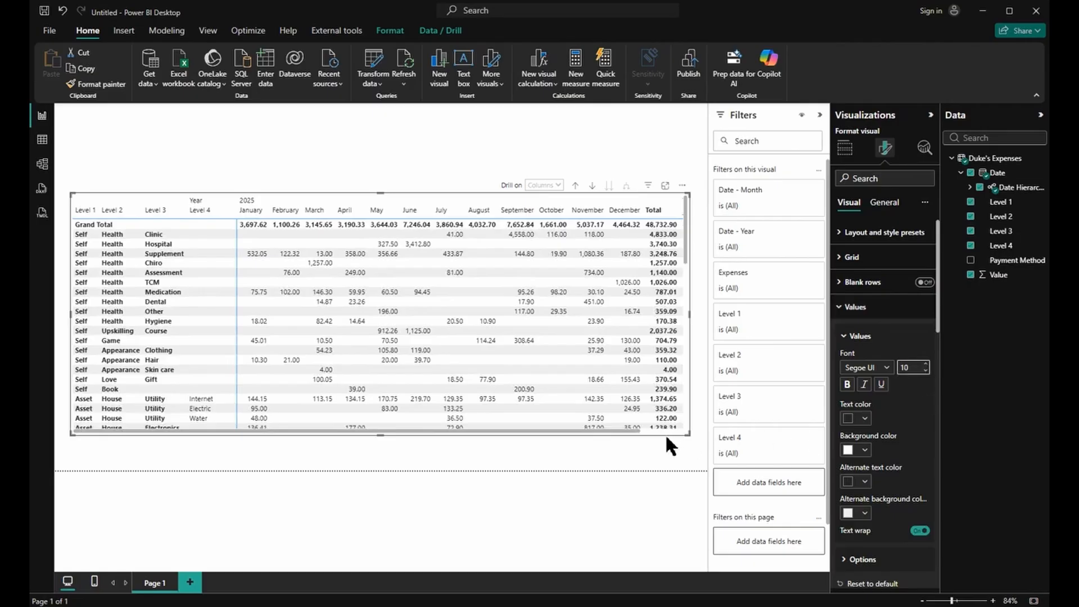
Remove the duplicate Total column by turning off the column subtotal for the Month level only.
{"action": "left_click_drag", "start_coordinate": [630, 432], "coordinate": [674, 434]}
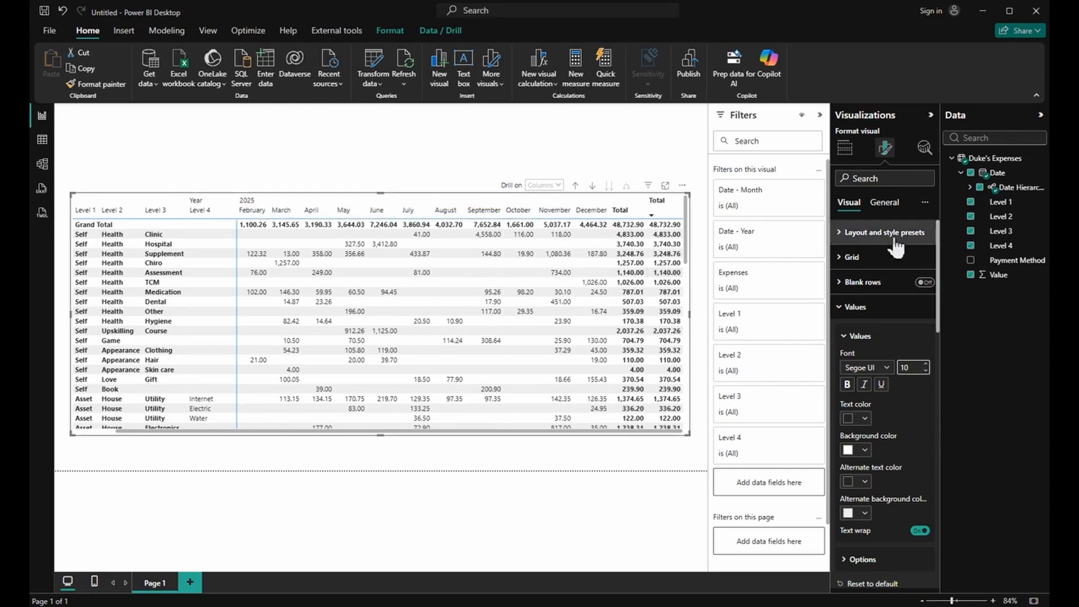
{"action": "left_click", "coordinate": [897, 308]}
{"action": "left_click", "coordinate": [896, 332]}
{"action": "left_click", "coordinate": [896, 357]}
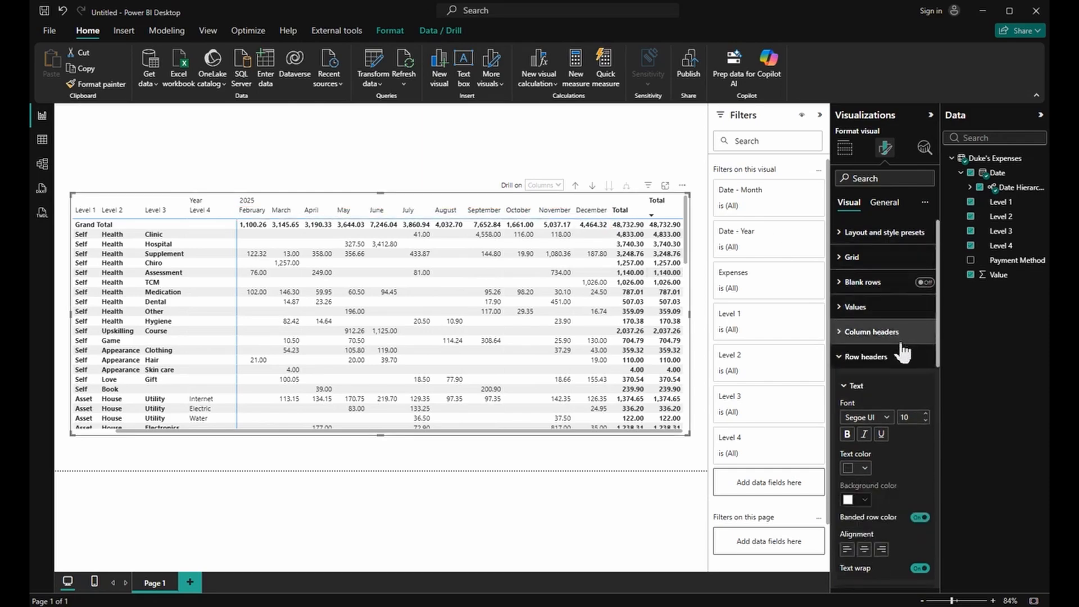
{"action": "left_click", "coordinate": [899, 356]}
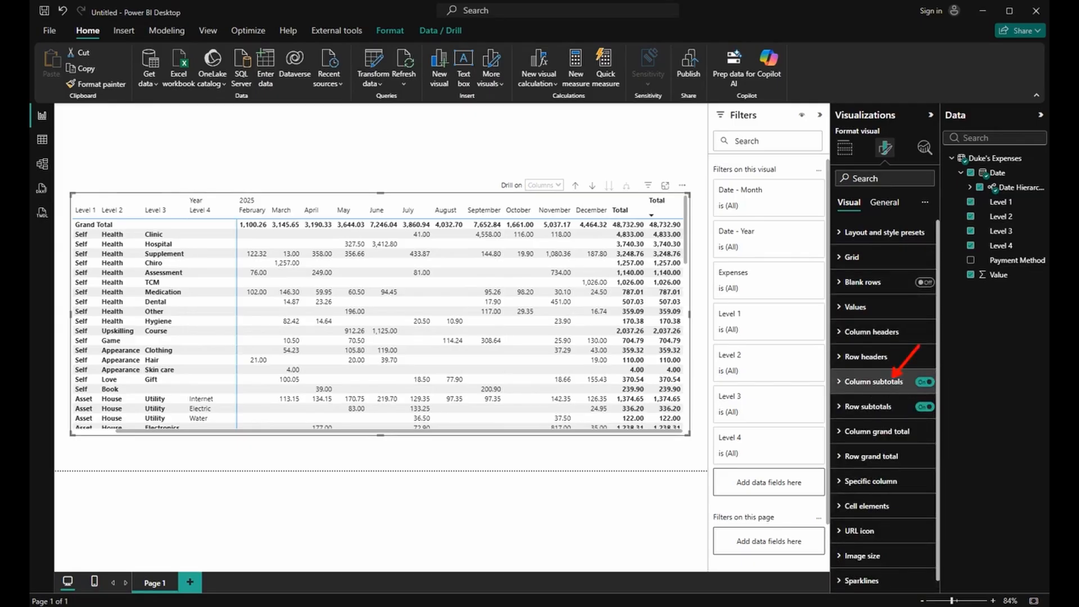
{"action": "left_click", "coordinate": [894, 382]}
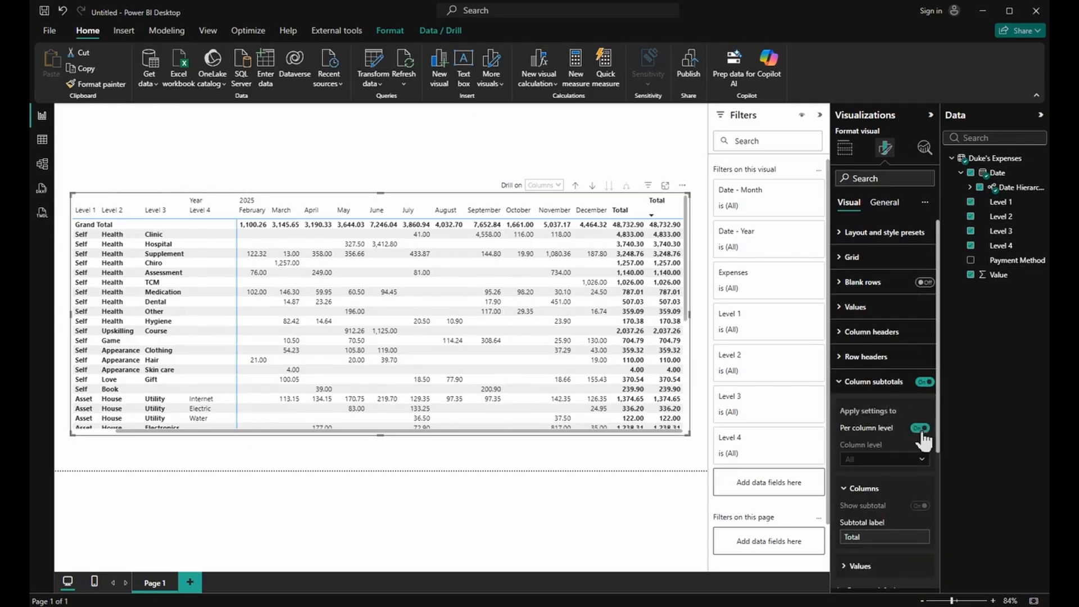
{"action": "left_click", "coordinate": [911, 462]}
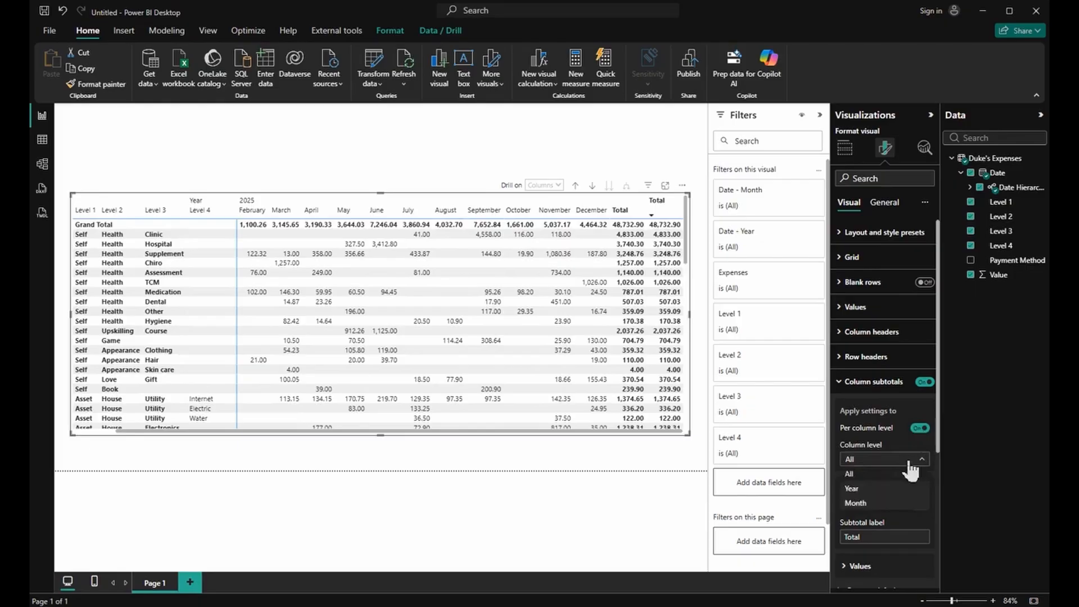
{"action": "left_click", "coordinate": [887, 503]}
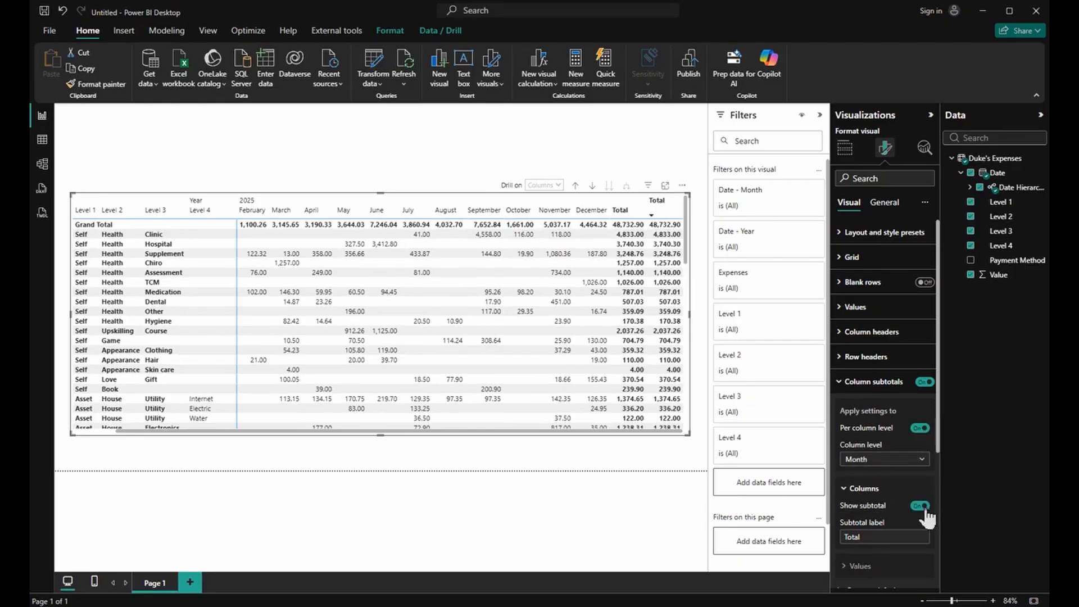
{"action": "left_click", "coordinate": [922, 507]}
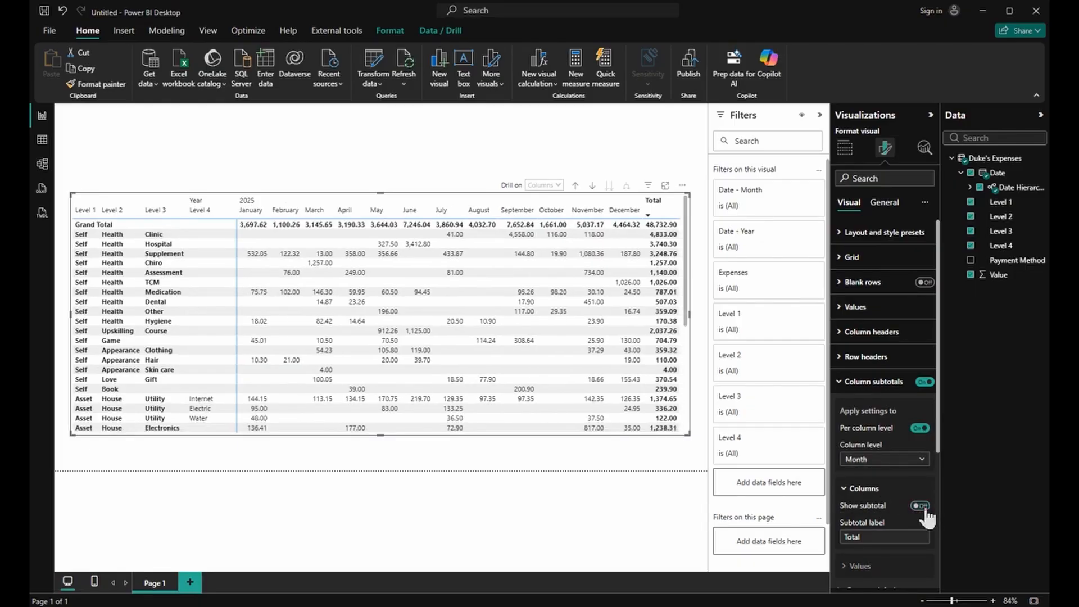
{"action": "left_click", "coordinate": [599, 453]}
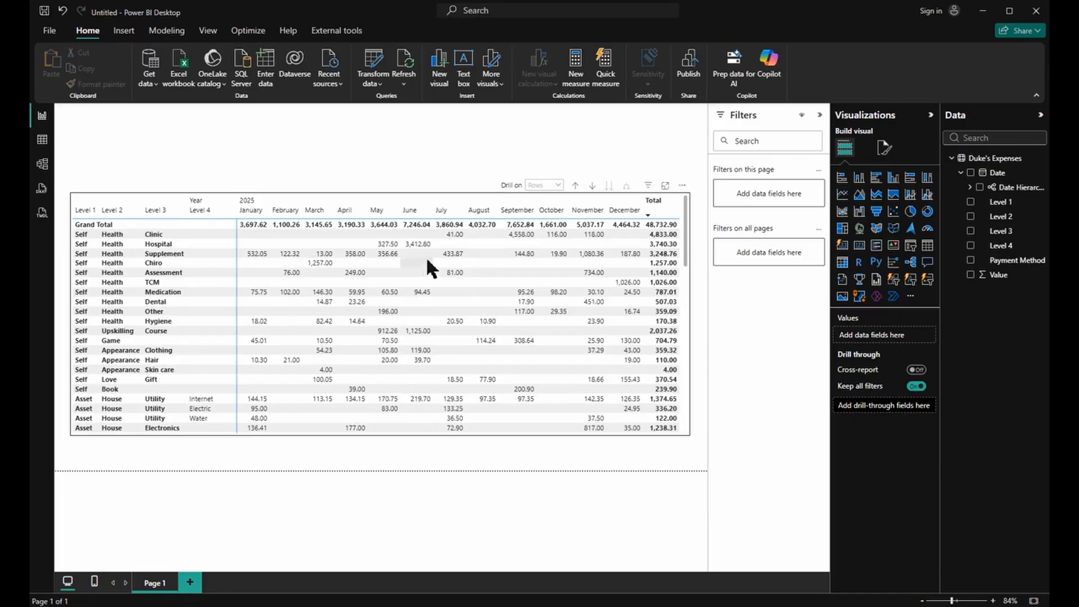
{"action": "left_click_drag", "start_coordinate": [523, 241], "coordinate": [521, 262]}
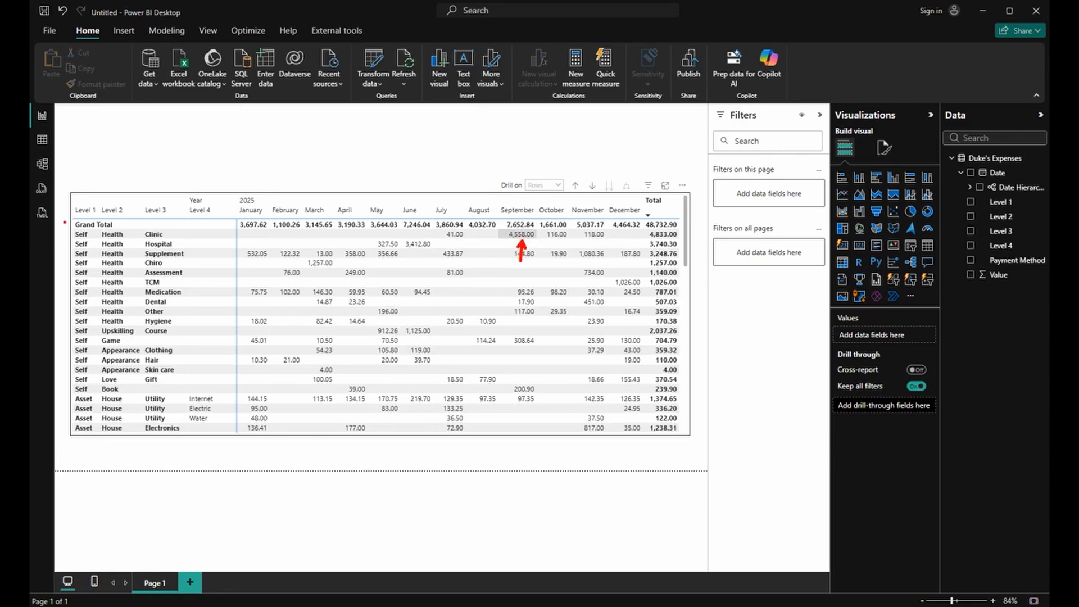
{"action": "left_click_drag", "start_coordinate": [68, 224], "coordinate": [172, 241]}
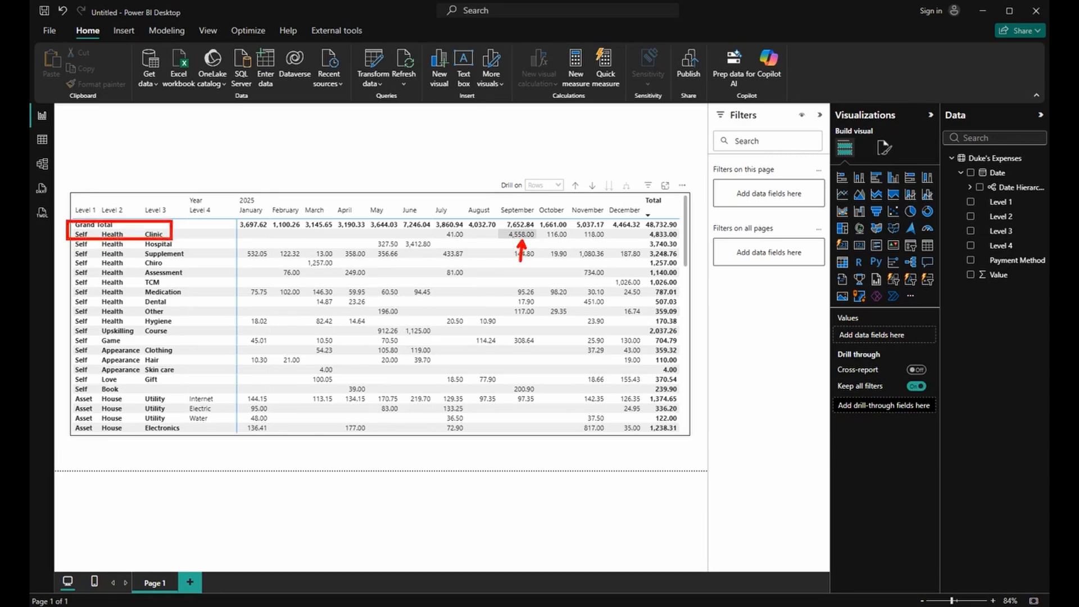
{"action": "key", "text": "ctrl+z"}
{"action": "key", "text": "ctrl+z"}
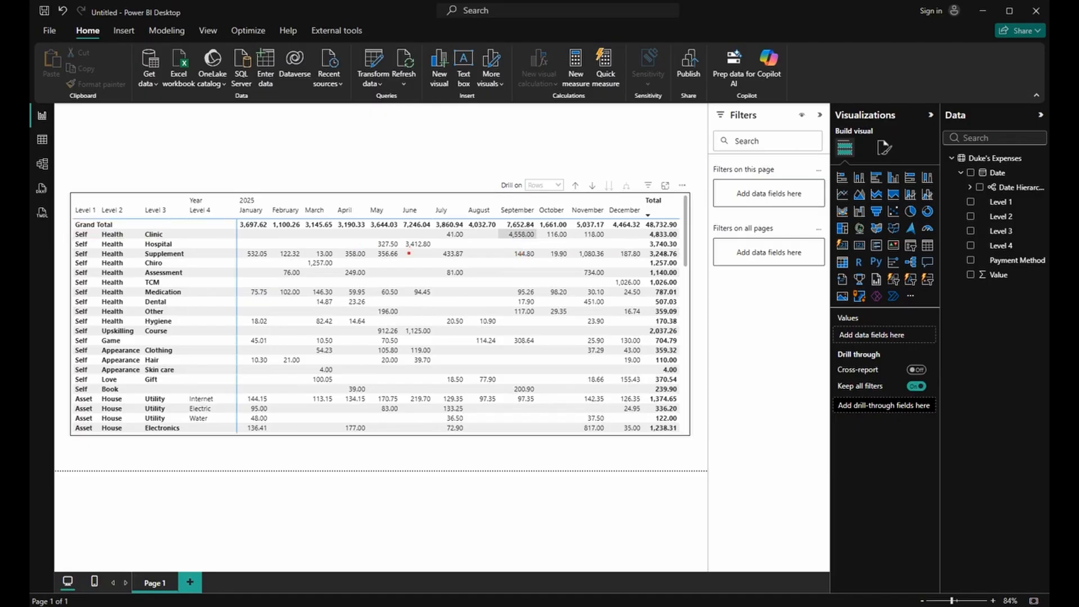
{"action": "left_click_drag", "start_coordinate": [414, 249], "coordinate": [414, 270]}
{"action": "left_click_drag", "start_coordinate": [73, 241], "coordinate": [191, 250]}
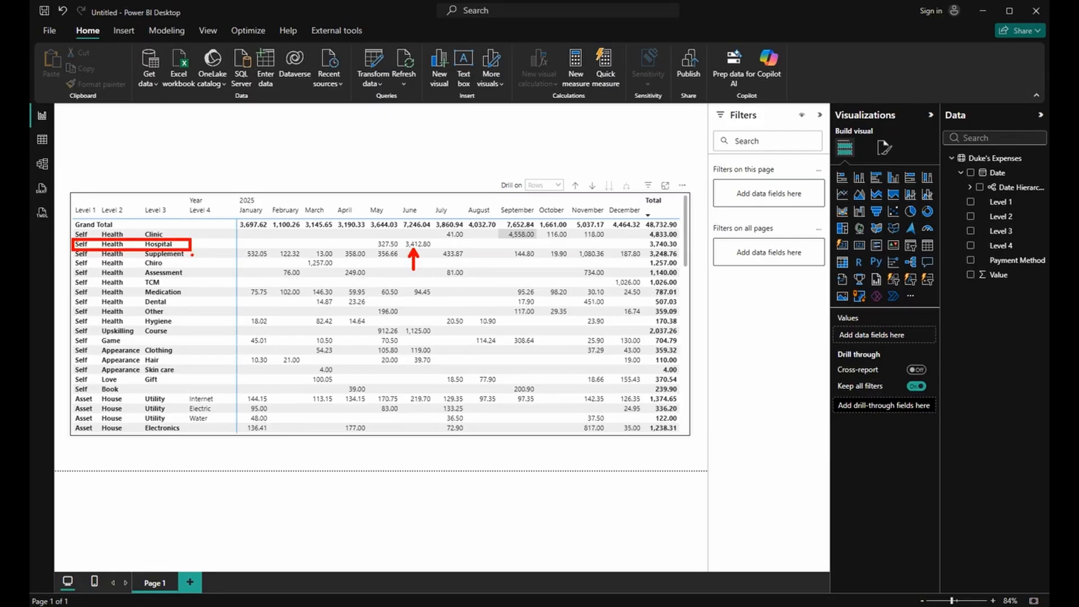
{"action": "key", "text": "ctrl+z"}
{"action": "key", "text": "ctrl+z"}
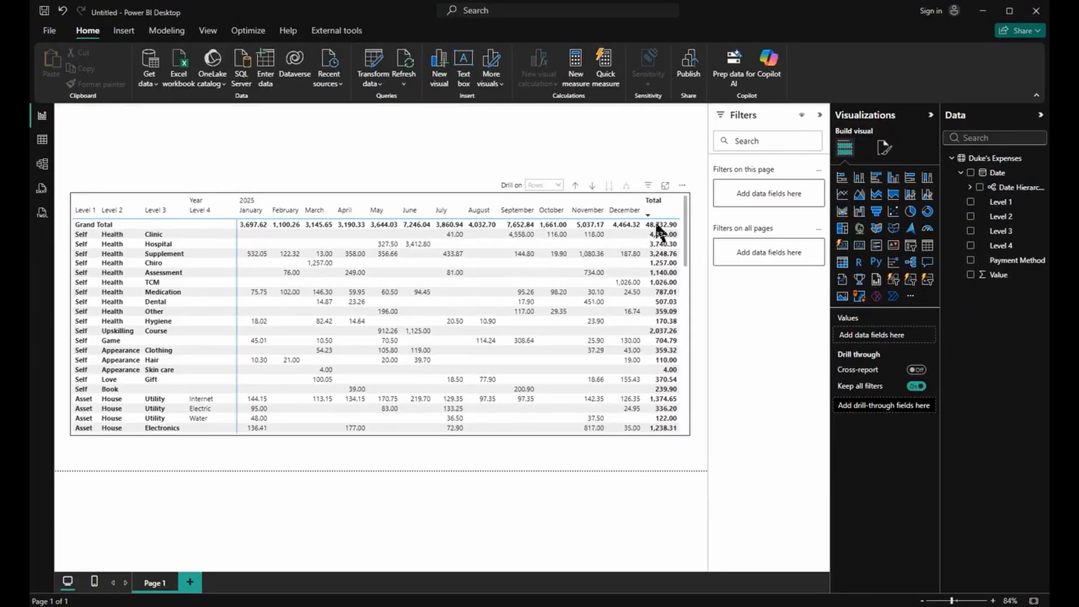
Apply gradient background color conditional formatting to the matrix's Expenses values, with red for the highest value.
{"action": "left_click", "coordinate": [688, 207]}
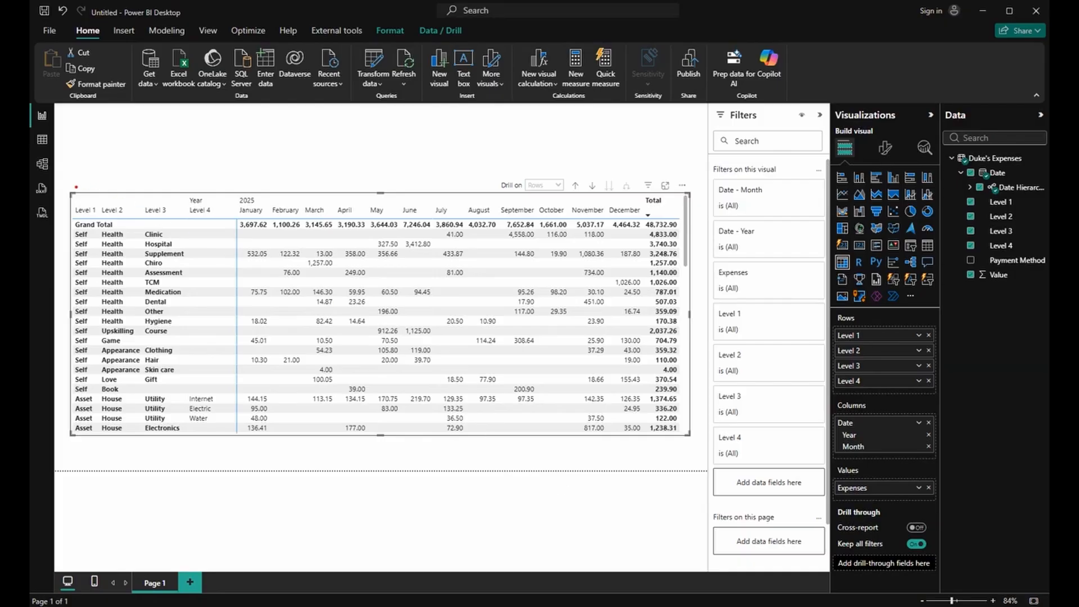
{"action": "mouse_move", "coordinate": [63, 183]}
{"action": "left_mouse_down"}
{"action": "mouse_move", "coordinate": [575, 426]}
{"action": "mouse_move", "coordinate": [699, 448]}
{"action": "left_mouse_up"}
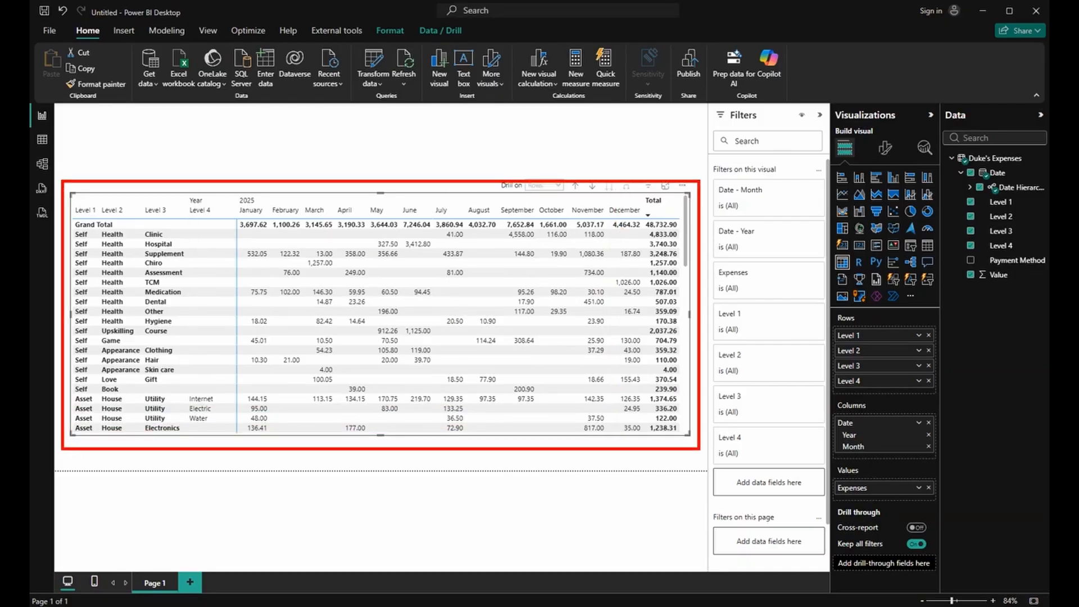
{"action": "key", "text": "e"}
{"action": "left_click_drag", "start_coordinate": [685, 196], "coordinate": [680, 152]}
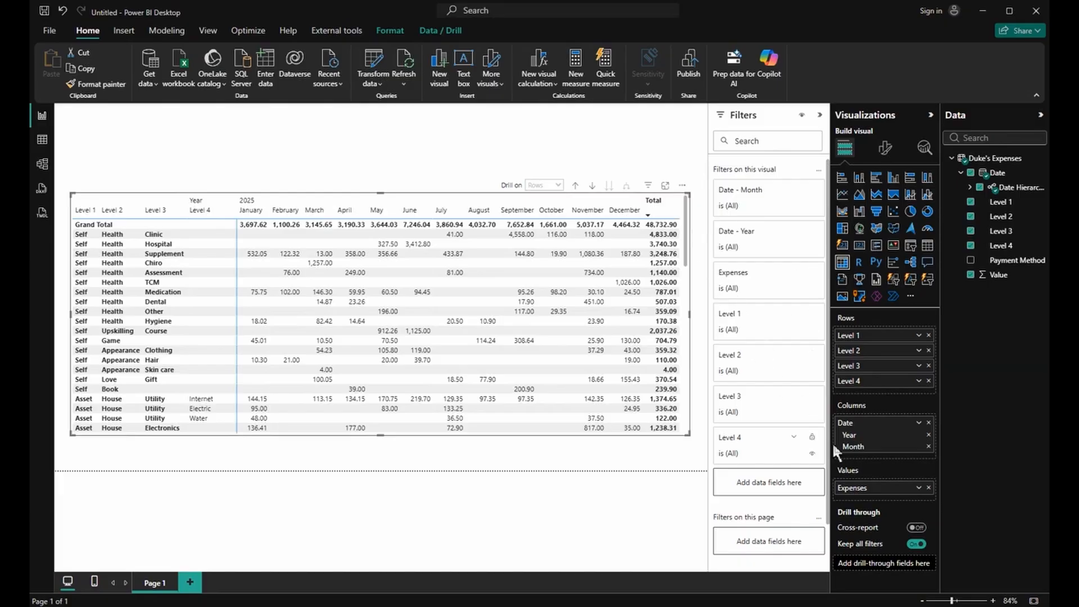
{"action": "right_click", "coordinate": [867, 489]}
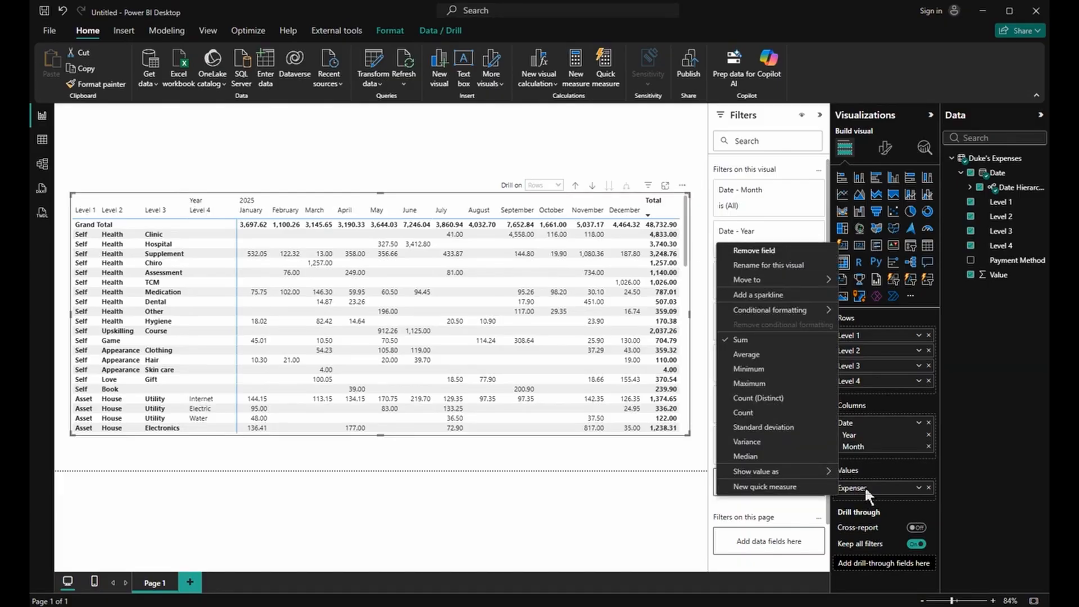
{"action": "mouse_move", "coordinate": [789, 315]}
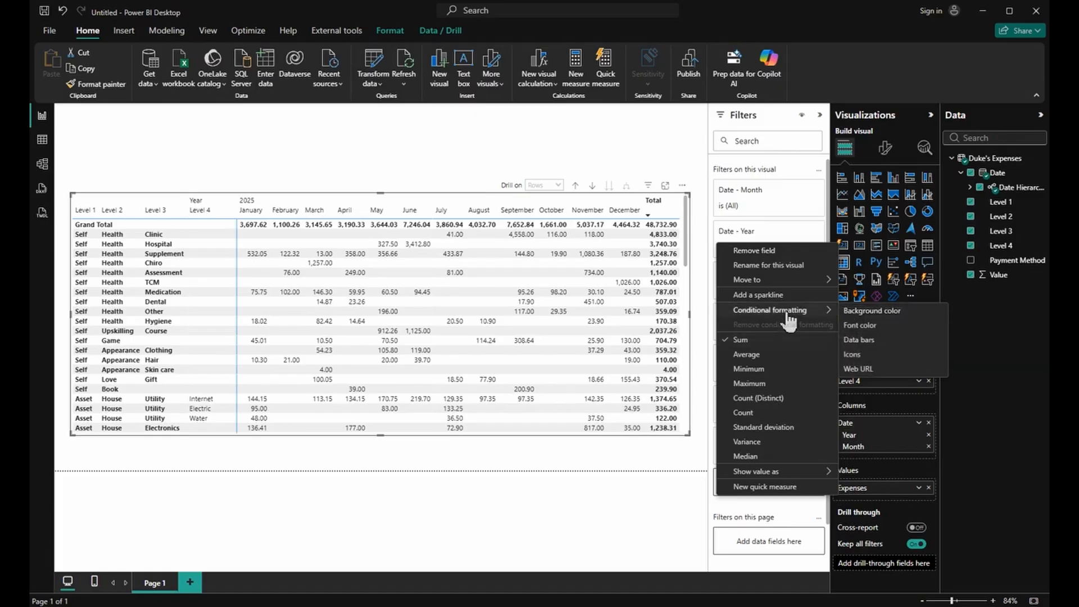
{"action": "left_click", "coordinate": [887, 315]}
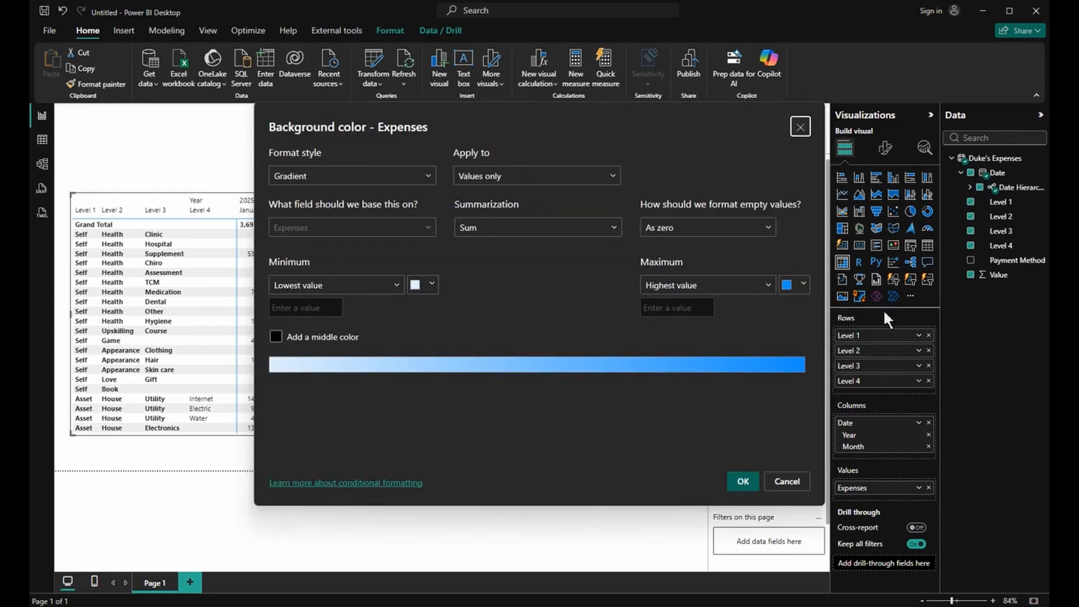
{"action": "left_click_drag", "start_coordinate": [316, 171], "coordinate": [370, 141]}
{"action": "key", "text": "Escape"}
{"action": "left_click_drag", "start_coordinate": [791, 293], "coordinate": [791, 325]}
{"action": "left_click", "coordinate": [803, 284]}
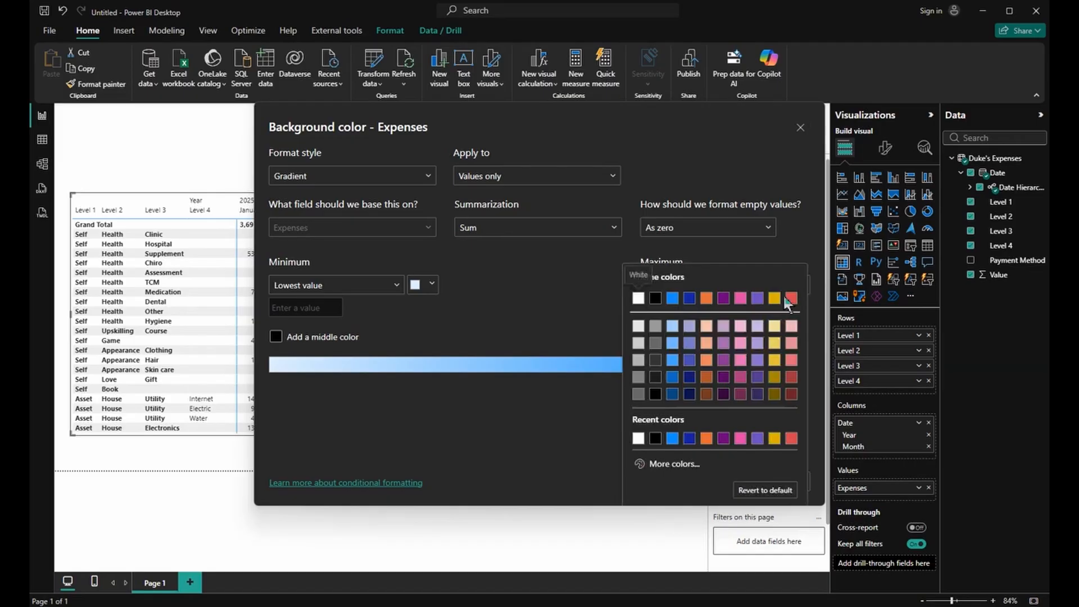
{"action": "left_click", "coordinate": [786, 295]}
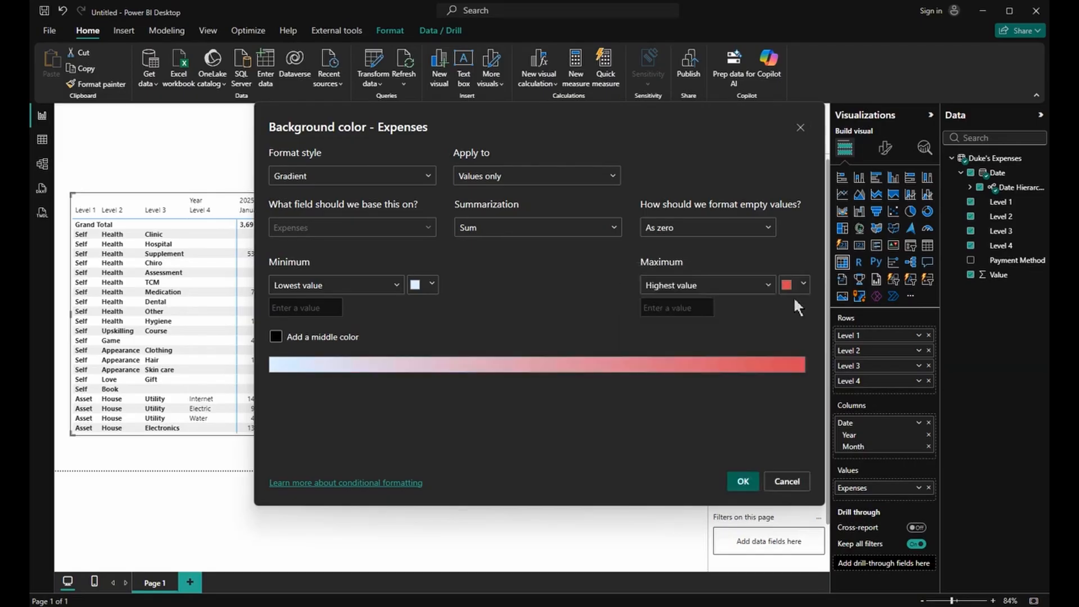
{"action": "left_click", "coordinate": [743, 481]}
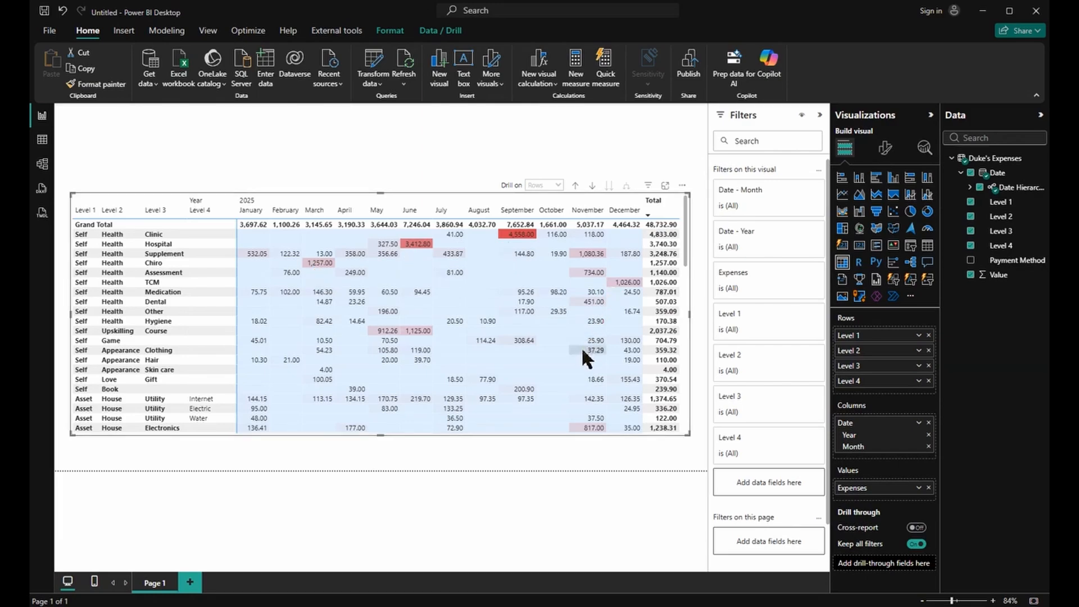
Examine the color-highlighted high expenses down the matrix, including the August Computer and January Car Repair amounts.
{"action": "scroll", "coordinate": [582, 351], "scroll_direction": "down", "scroll_amount": 5}
{"action": "scroll", "coordinate": [583, 351], "scroll_direction": "down", "scroll_amount": 3}
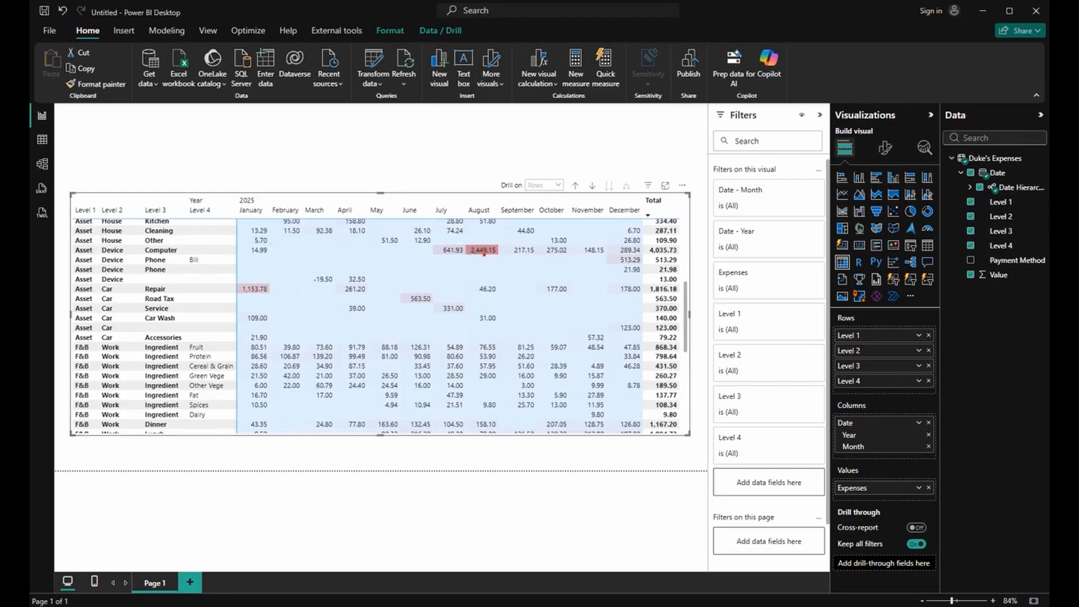
{"action": "left_click_drag", "start_coordinate": [482, 256], "coordinate": [475, 287]}
{"action": "left_click_drag", "start_coordinate": [63, 246], "coordinate": [183, 255]}
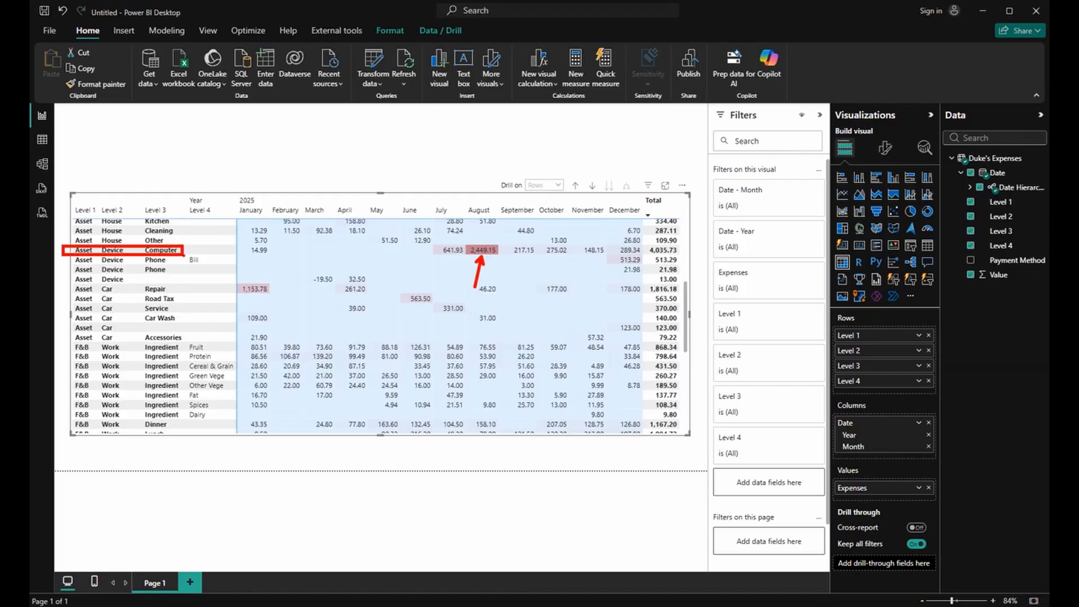
{"action": "key", "text": "ctrl+z"}
{"action": "key", "text": "ctrl+z"}
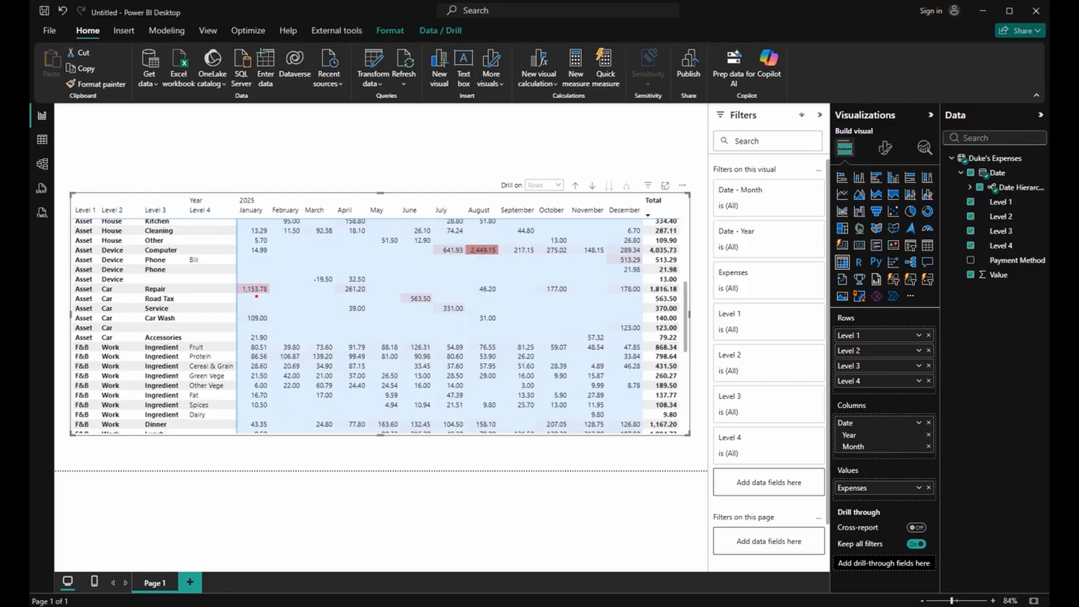
{"action": "left_click_drag", "start_coordinate": [256, 296], "coordinate": [255, 310]}
{"action": "scroll", "coordinate": [429, 331], "scroll_direction": "down", "scroll_amount": 10}
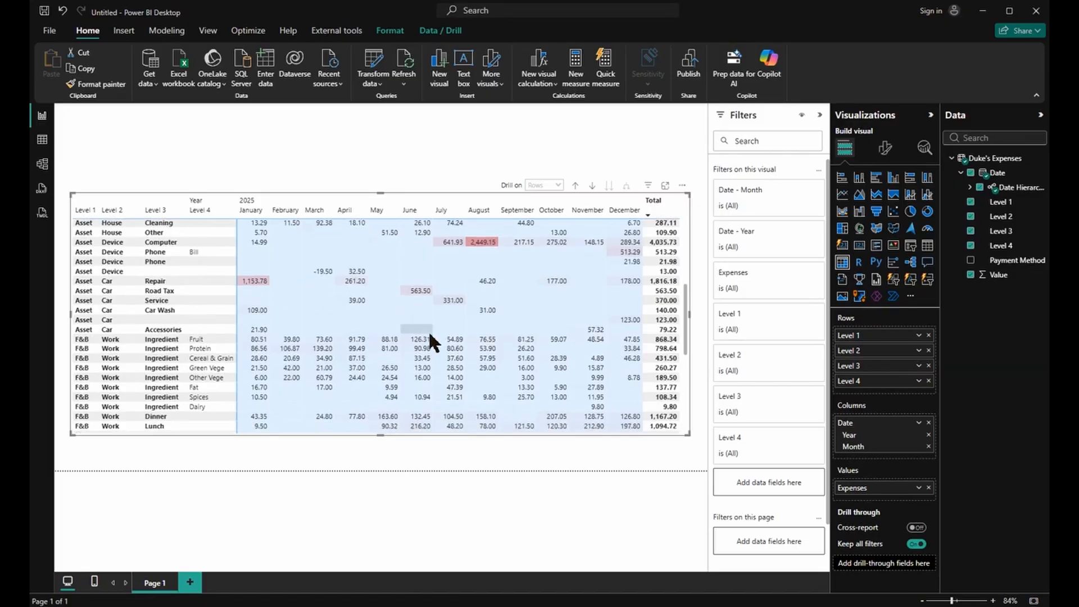
{"action": "scroll", "coordinate": [540, 357], "scroll_direction": "up", "scroll_amount": 10}
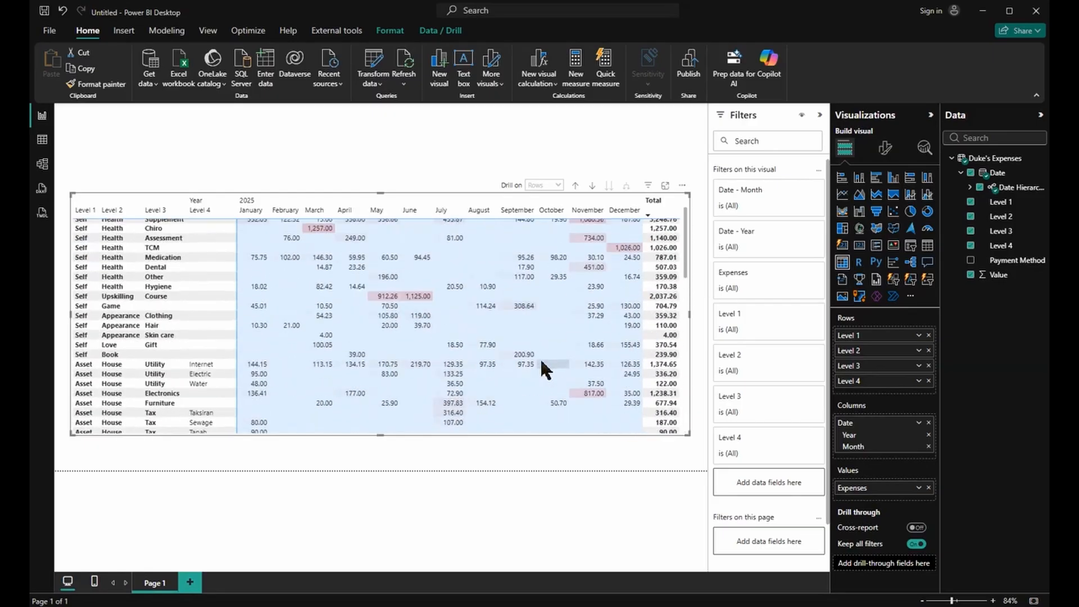
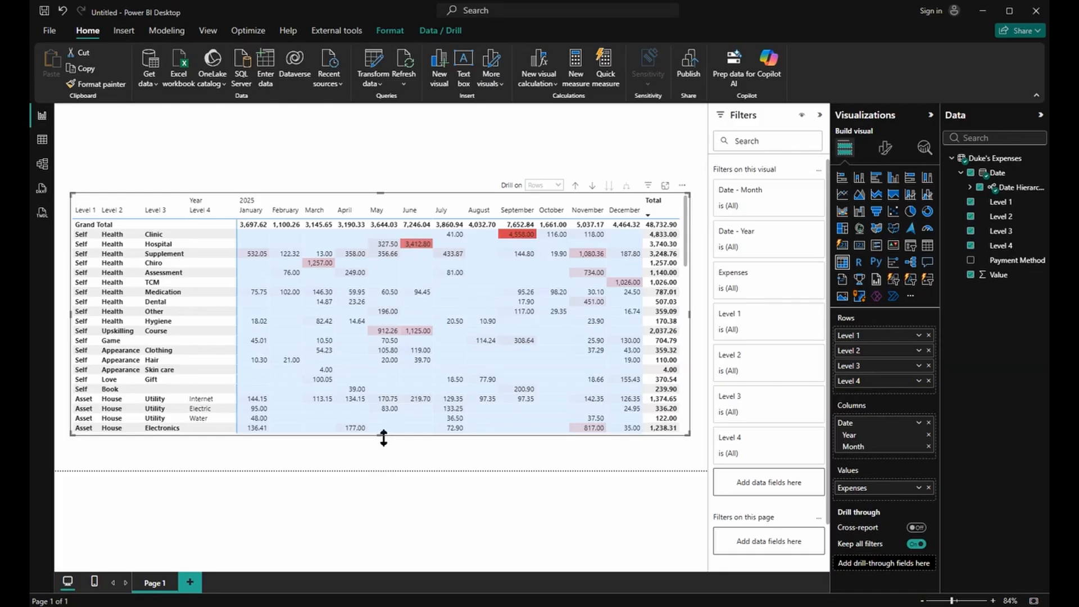
Shorten the matrix from its lower edge to end at the Health Hygiene row, and deselect it.
{"action": "left_click_drag", "start_coordinate": [384, 437], "coordinate": [391, 324]}
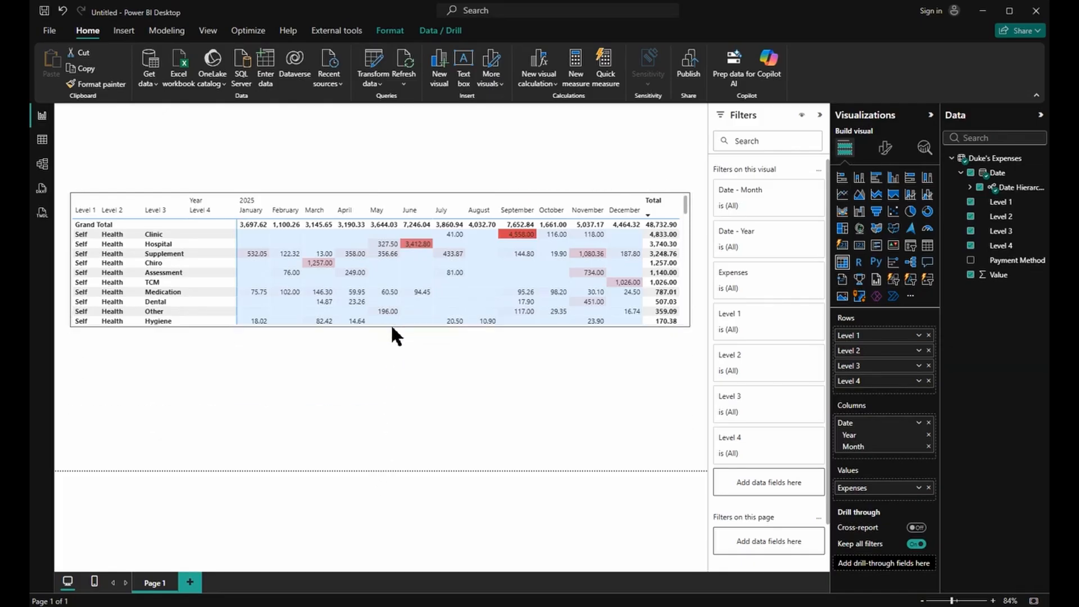
{"action": "left_click", "coordinate": [404, 388]}
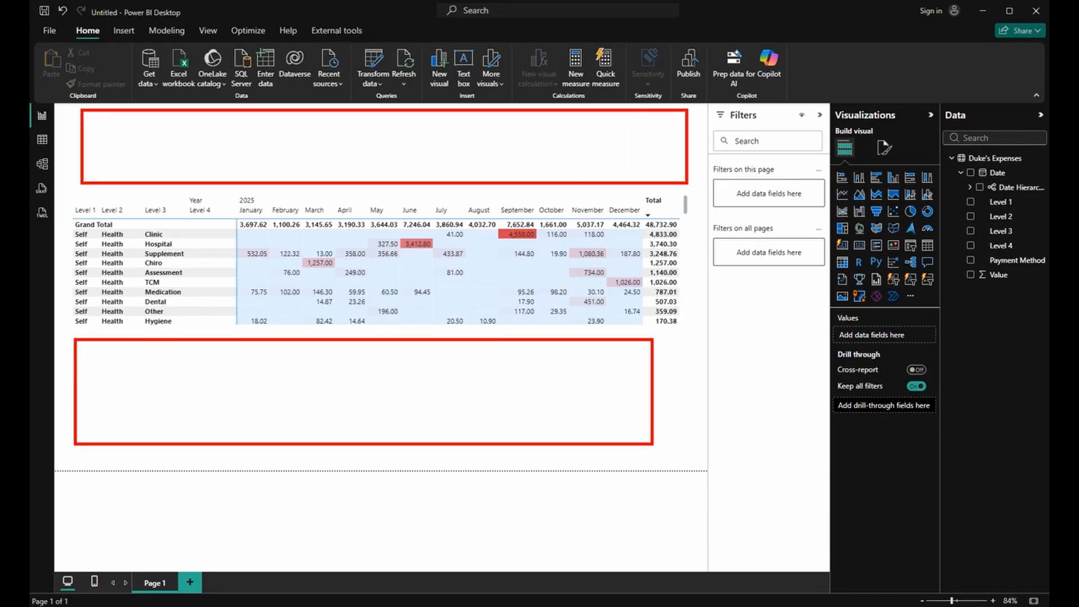
Add a table visual containing Level 1 to Level 4, Payment Method, Value and the Date hierarchy.
{"action": "left_click", "coordinate": [927, 247]}
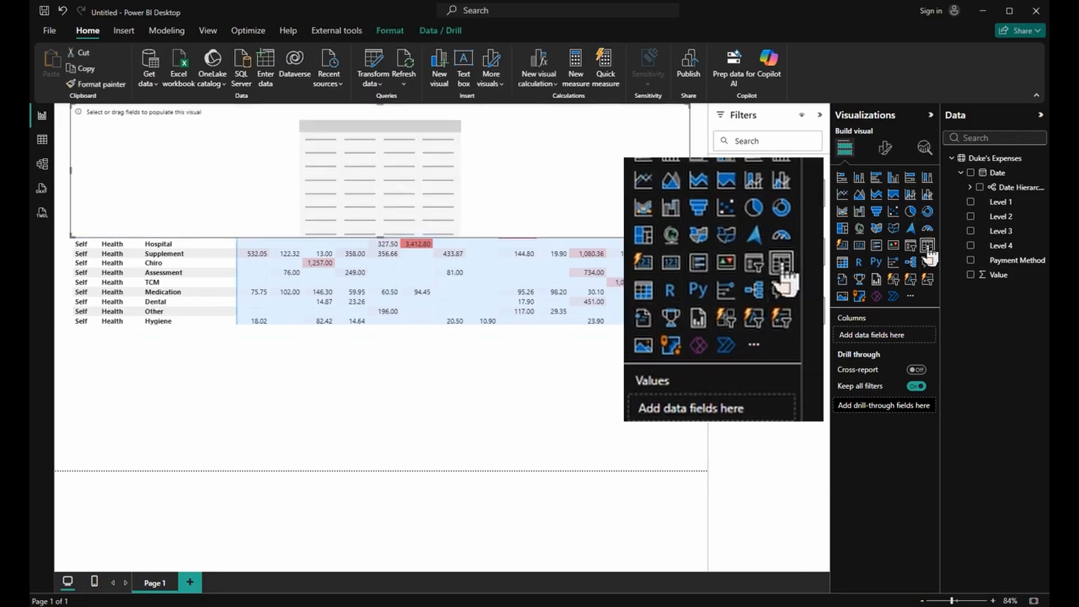
{"action": "left_click", "coordinate": [971, 245]}
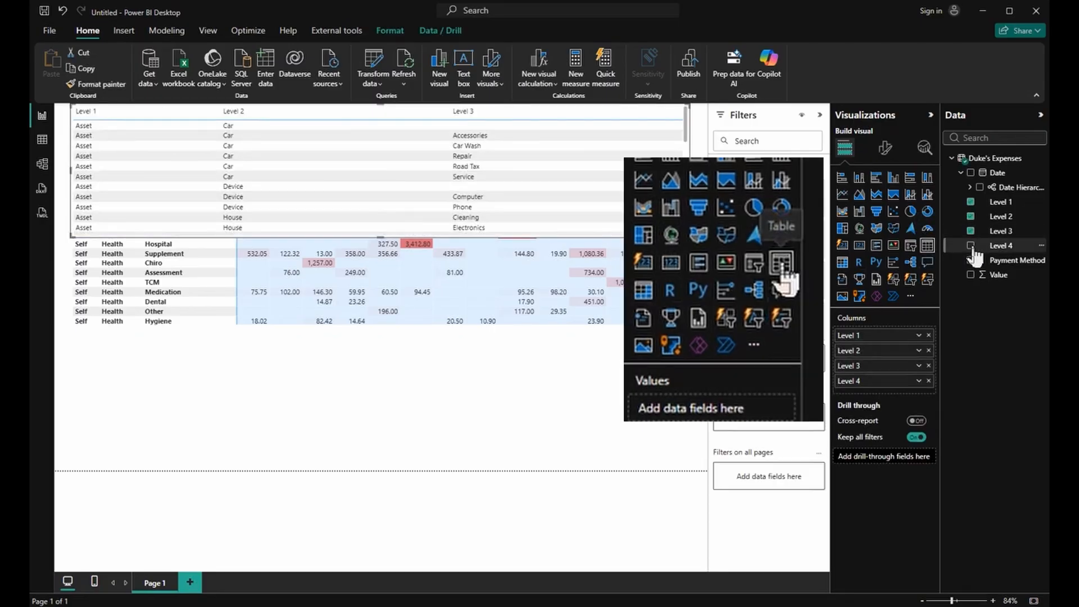
{"action": "left_click", "coordinate": [971, 260]}
{"action": "left_click", "coordinate": [971, 274]}
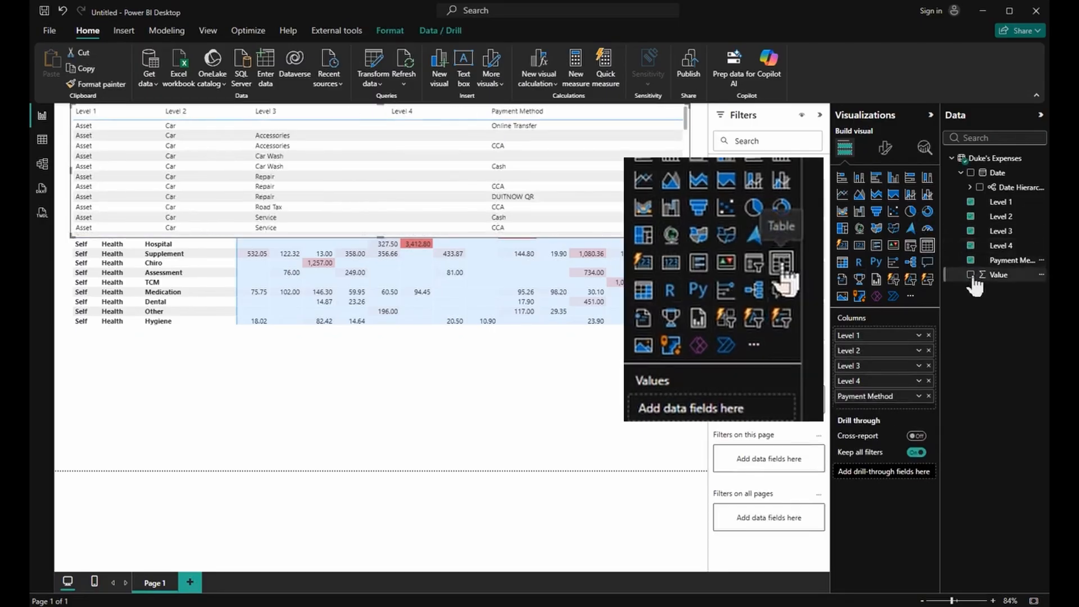
{"action": "left_click", "coordinate": [980, 188]}
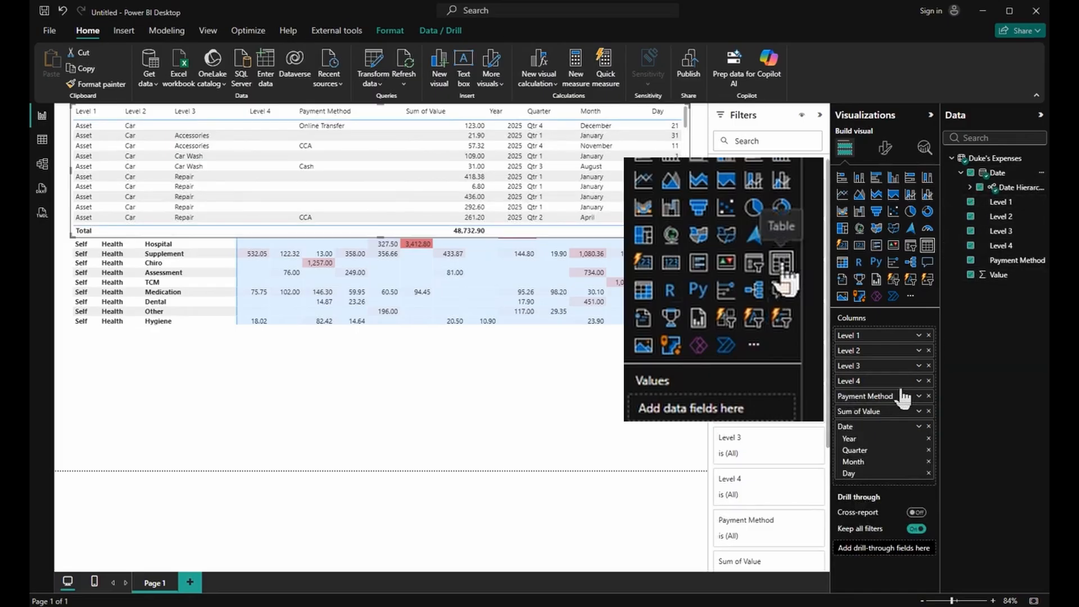
Make Date the table's first column and show it as a plain Date instead of the Date Hierarchy.
{"action": "left_click_drag", "start_coordinate": [871, 436], "coordinate": [874, 348]}
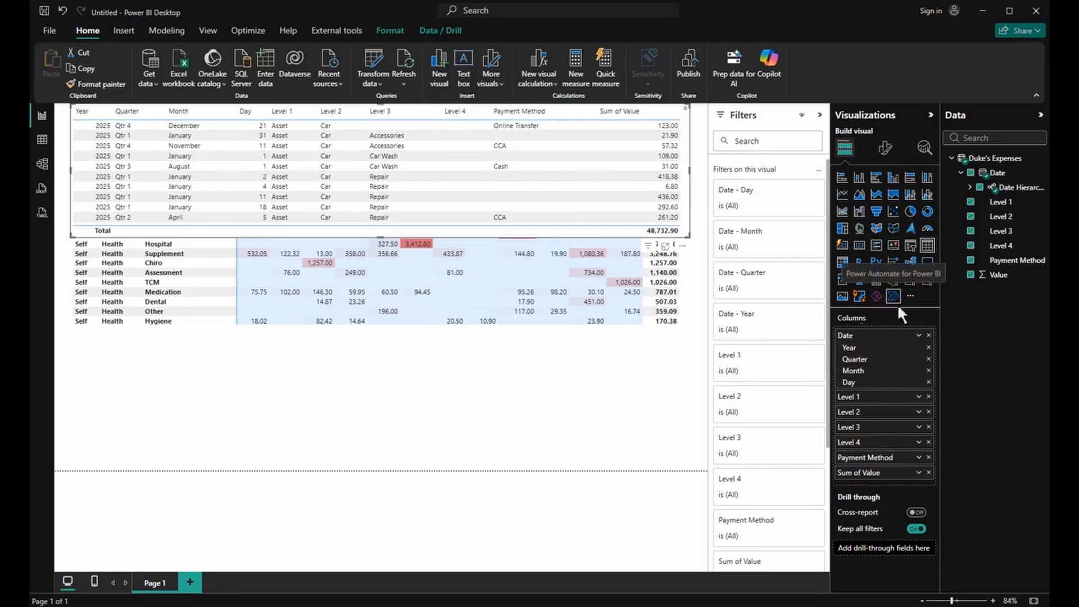
{"action": "right_click", "coordinate": [870, 343]}
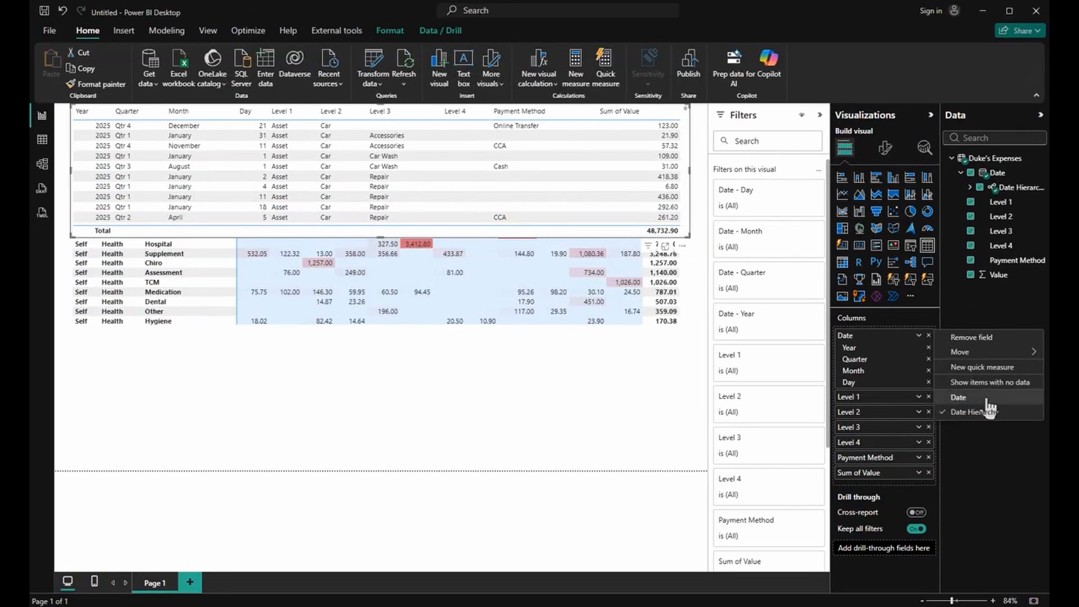
{"action": "left_click", "coordinate": [867, 444]}
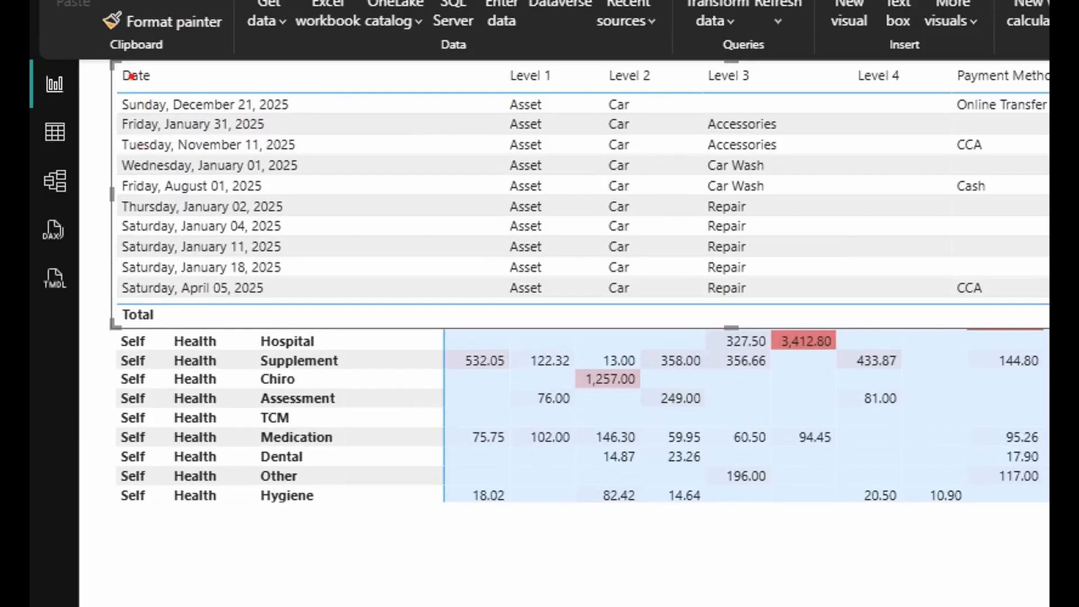
{"action": "mouse_move", "coordinate": [113, 50]}
{"action": "left_mouse_down"}
{"action": "mouse_move", "coordinate": [303, 293]}
{"action": "mouse_move", "coordinate": [353, 324]}
{"action": "left_mouse_up"}
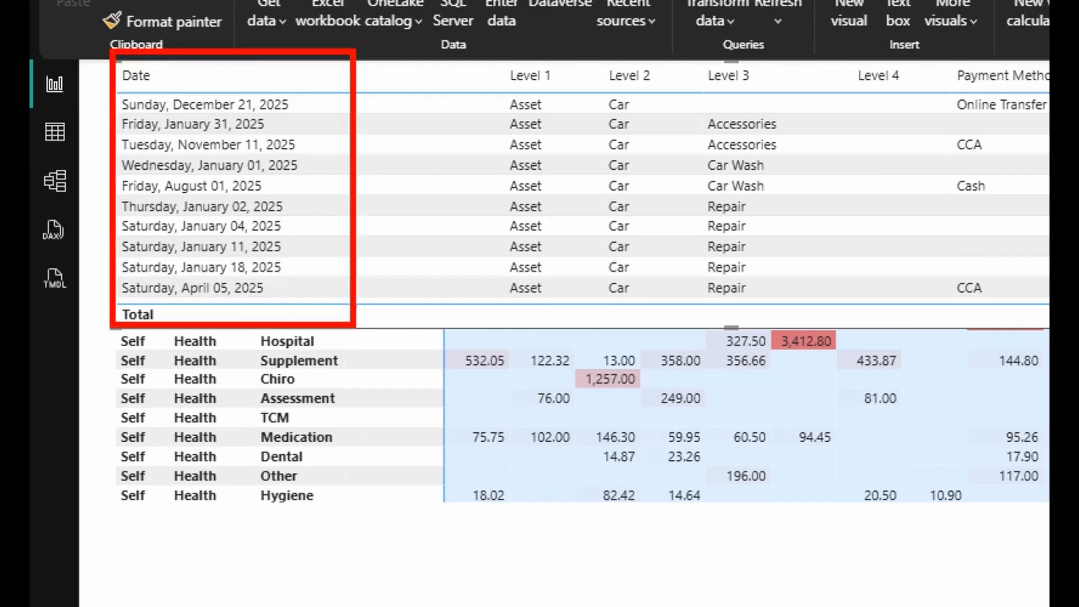
{"action": "key", "text": "Escape"}
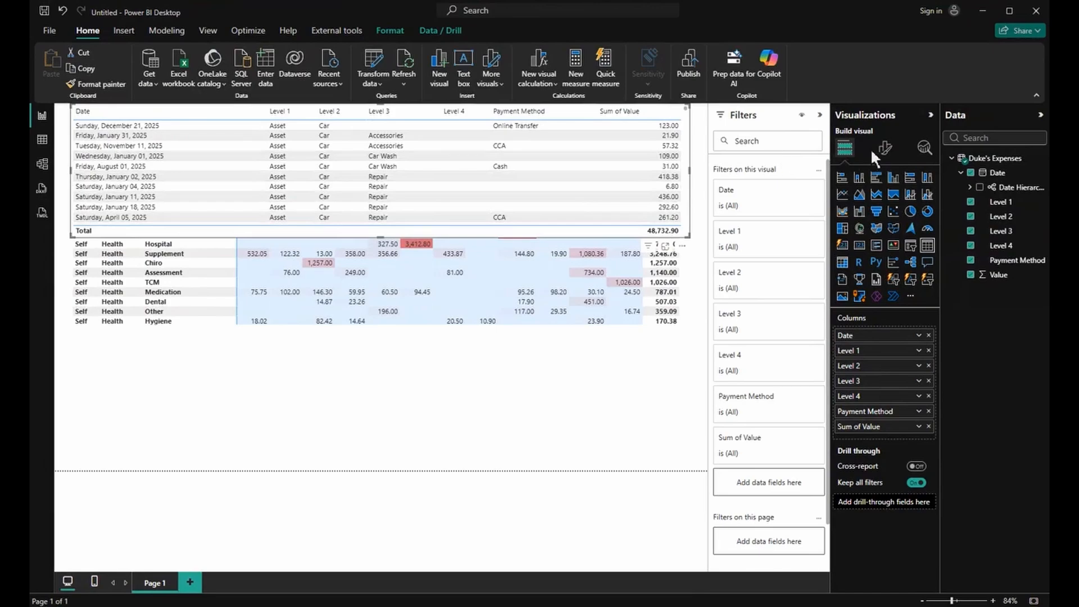
Set the data format of the table's Date column to 14-Mar-01 (dd-mmm-yy).
{"action": "left_click_drag", "start_coordinate": [892, 144], "coordinate": [906, 132]}
{"action": "left_click", "coordinate": [886, 147]}
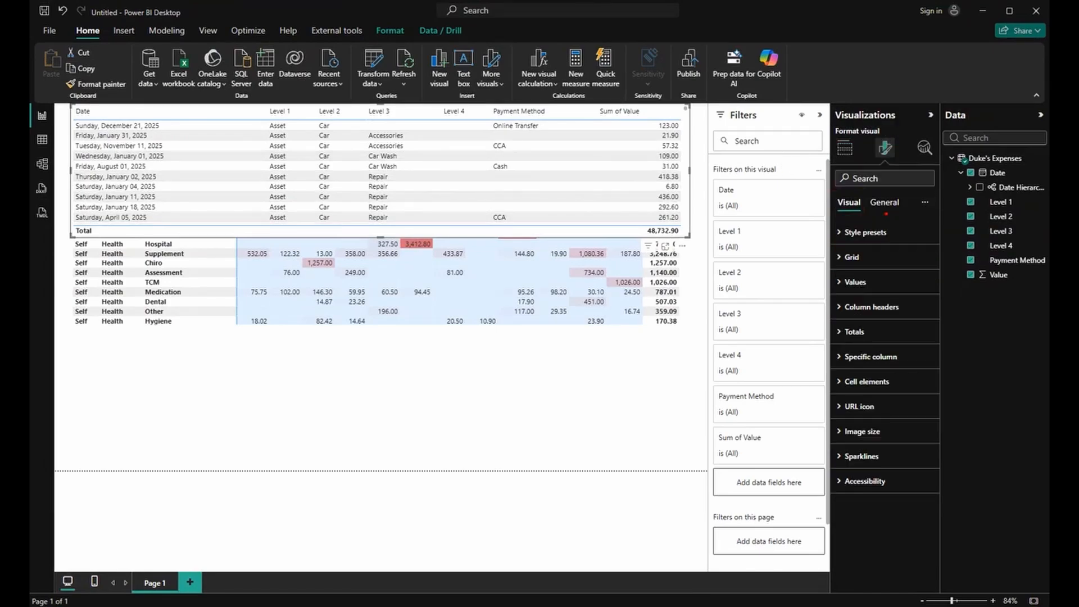
{"action": "left_click_drag", "start_coordinate": [885, 240], "coordinate": [885, 216]}
{"action": "key", "text": "Escape"}
{"action": "left_click", "coordinate": [886, 203]}
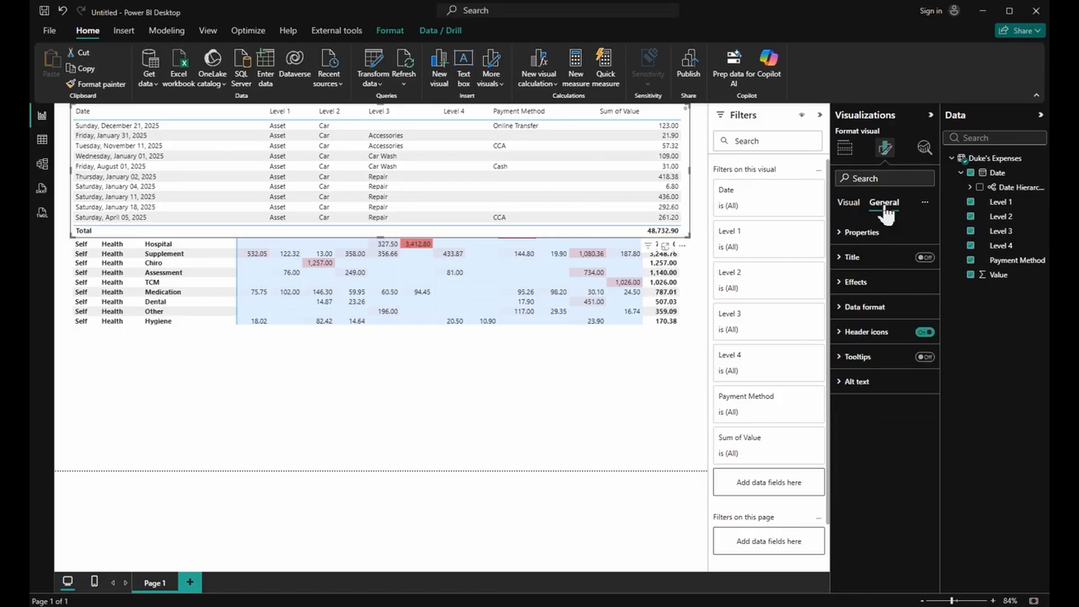
{"action": "left_click", "coordinate": [895, 313]}
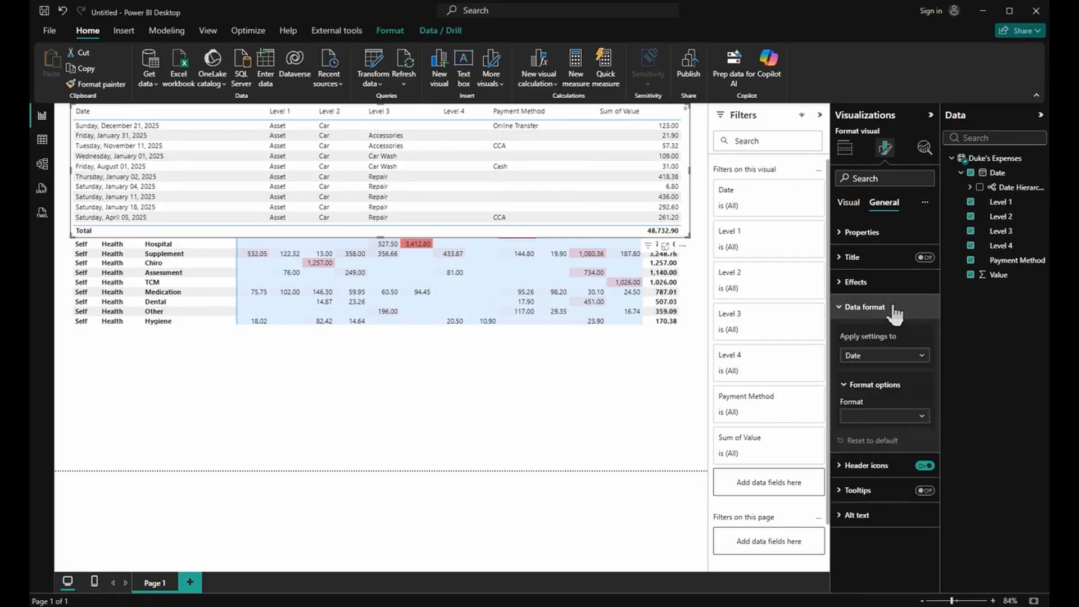
{"action": "left_click", "coordinate": [900, 362]}
{"action": "left_click", "coordinate": [892, 367]}
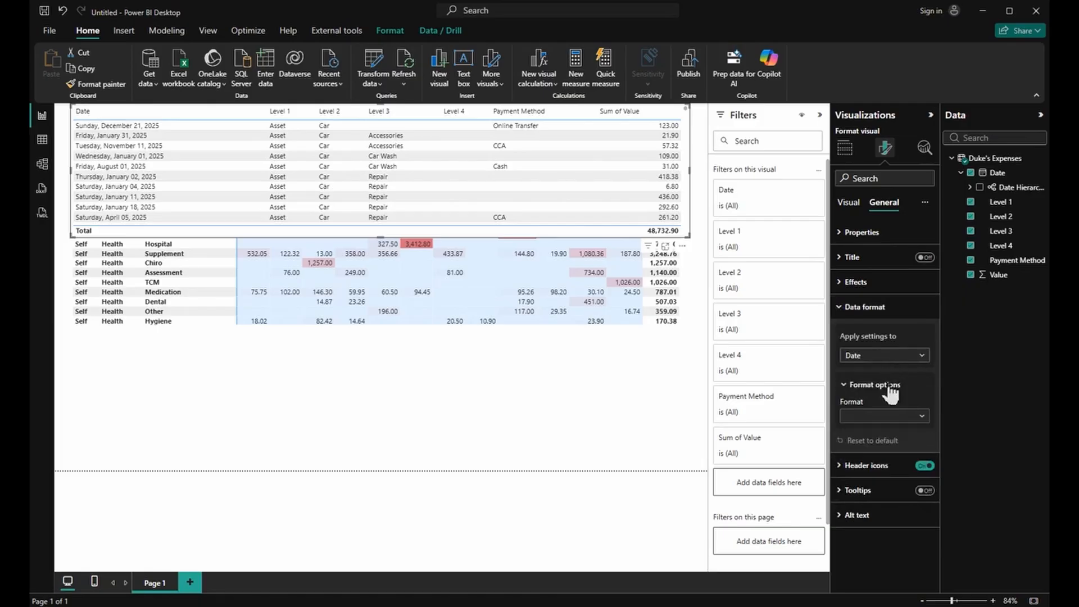
{"action": "left_click", "coordinate": [889, 422]}
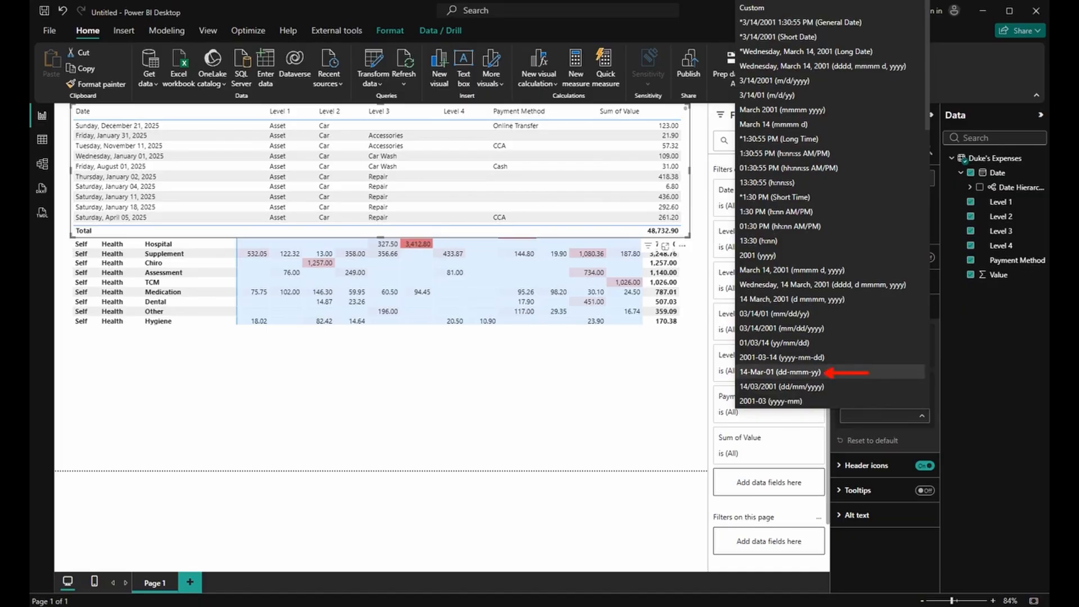
{"action": "left_click", "coordinate": [871, 374]}
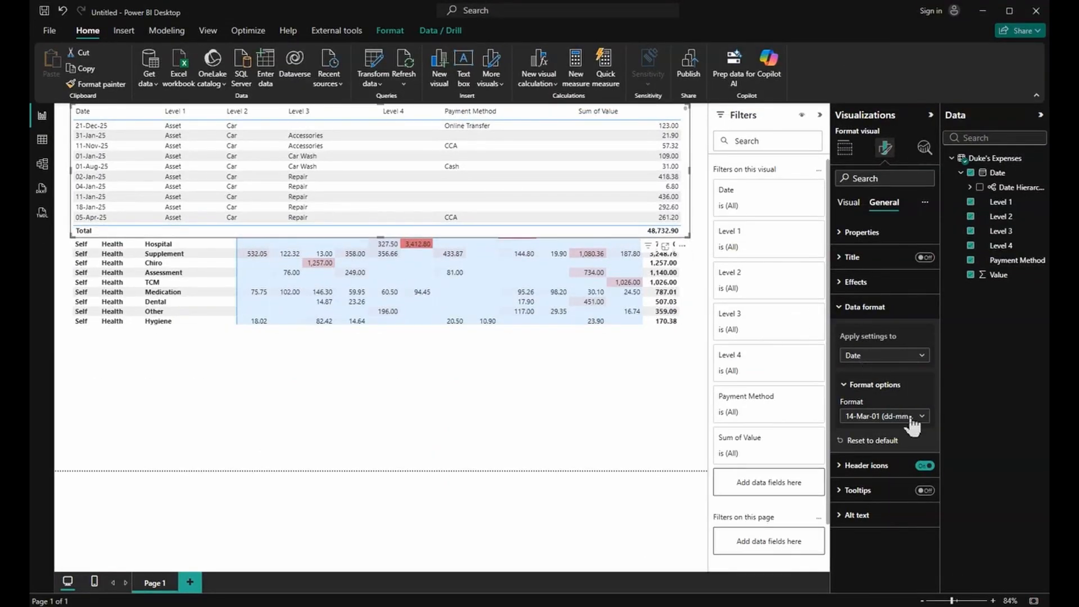
{"action": "left_click", "coordinate": [912, 418]}
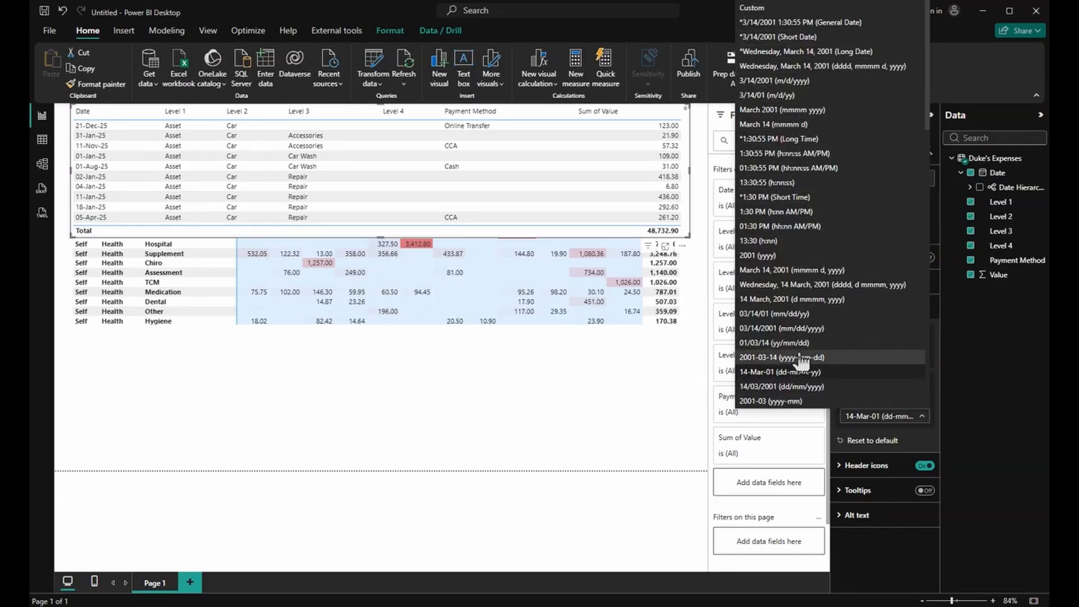
{"action": "left_click", "coordinate": [797, 371]}
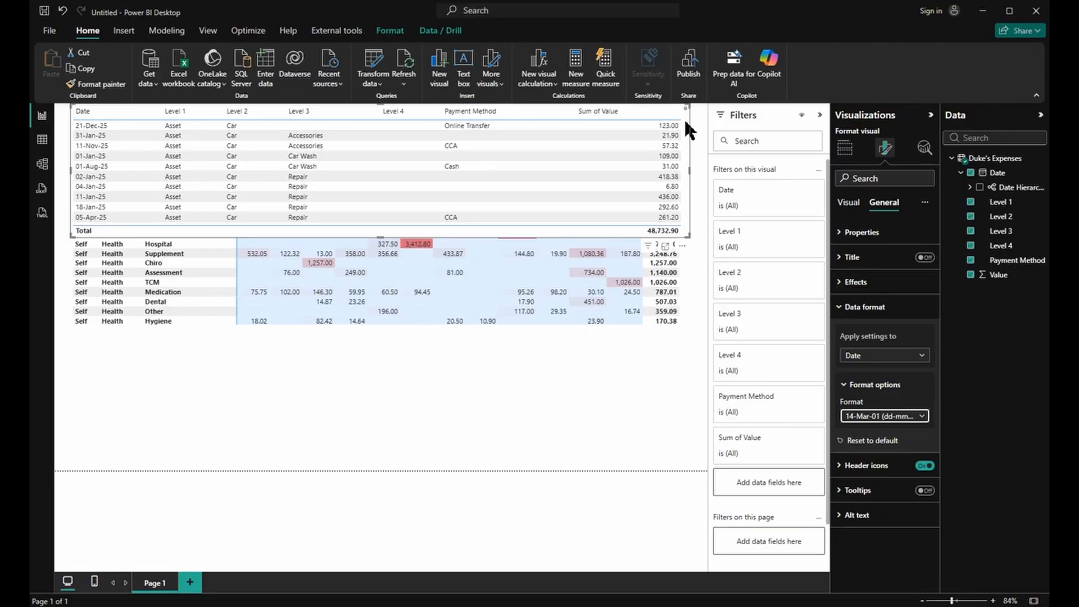
Resize the table to fill the space between the matrix and the page's lower edge, and sort it by Date ascending.
{"action": "scroll", "coordinate": [684, 119], "scroll_direction": "down", "scroll_amount": 5}
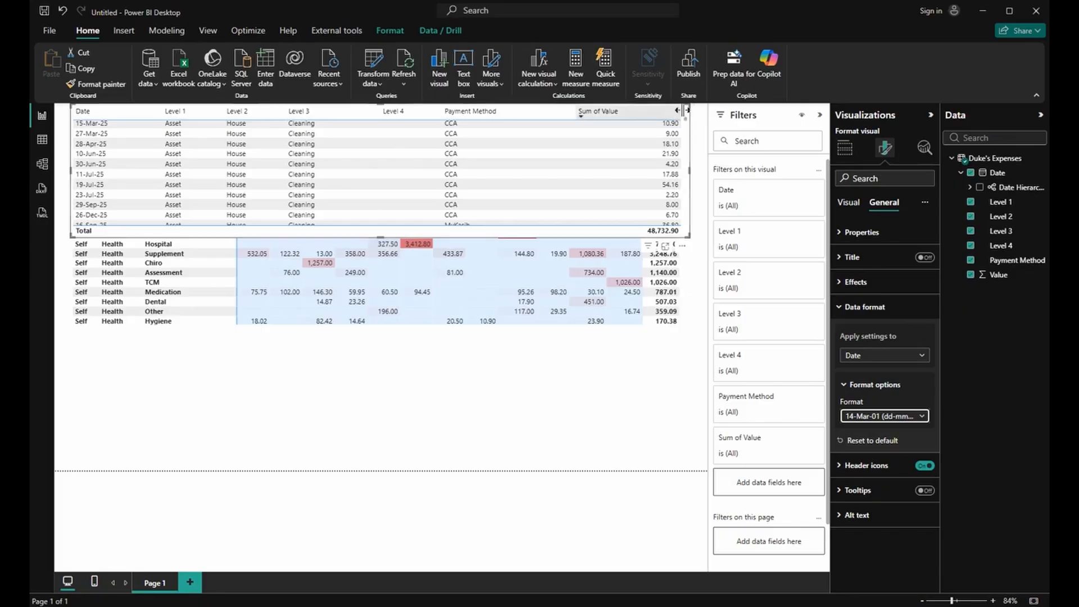
{"action": "scroll", "coordinate": [683, 106], "scroll_direction": "up", "scroll_amount": 3}
{"action": "scroll", "coordinate": [691, 147], "scroll_direction": "up", "scroll_amount": 3}
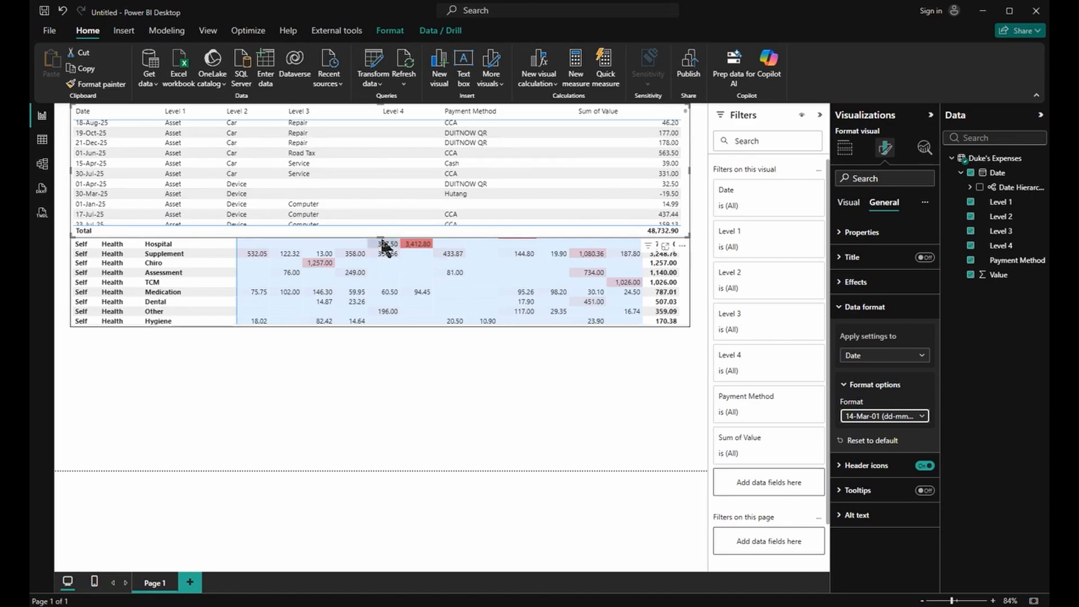
{"action": "left_click_drag", "start_coordinate": [383, 238], "coordinate": [348, 472]}
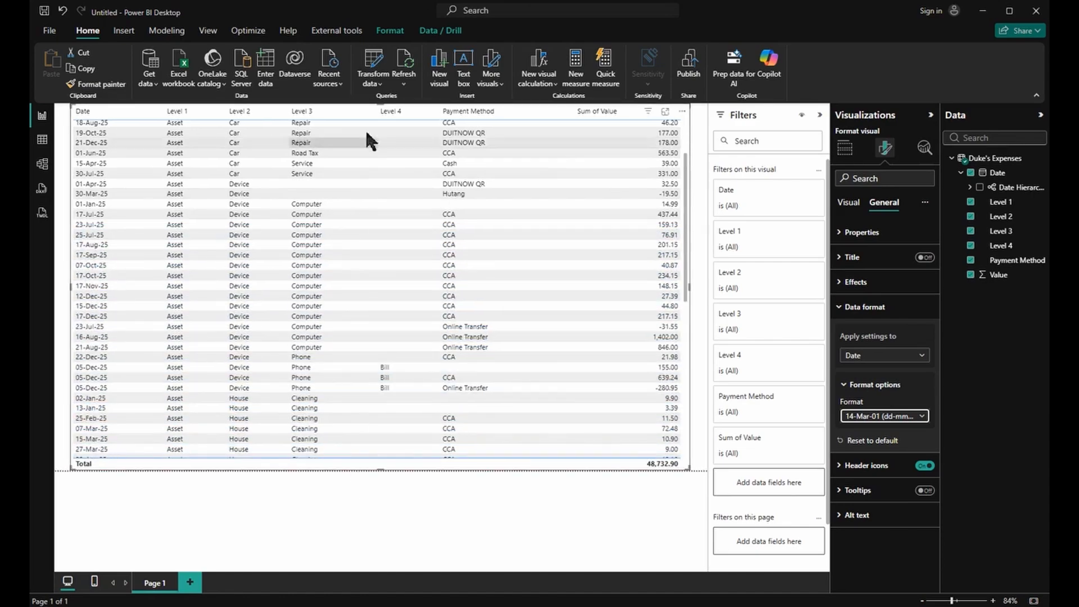
{"action": "left_click_drag", "start_coordinate": [382, 110], "coordinate": [371, 346]}
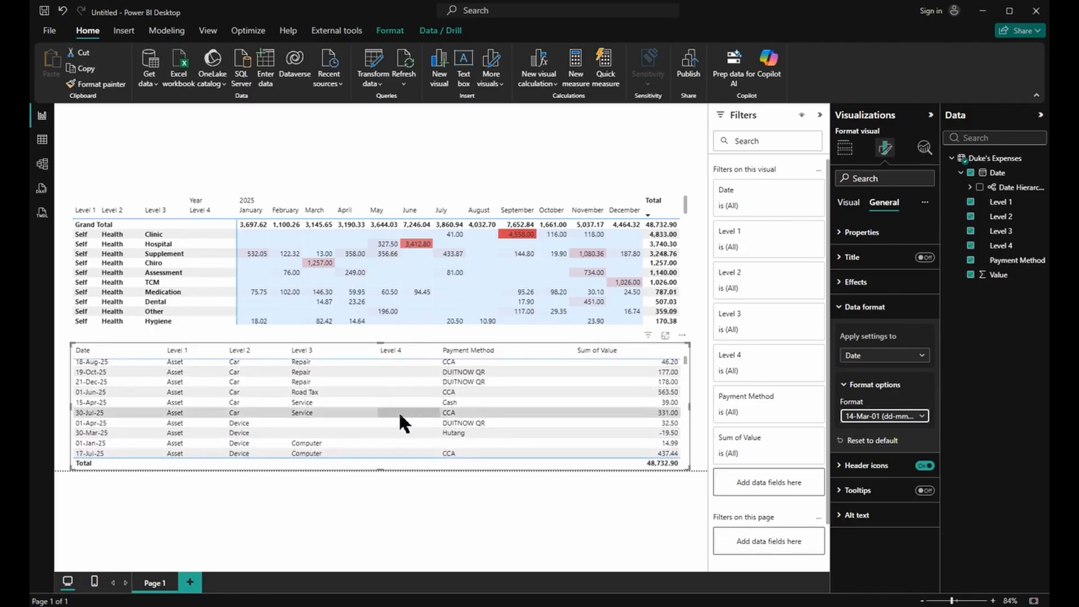
{"action": "left_click", "coordinate": [80, 356]}
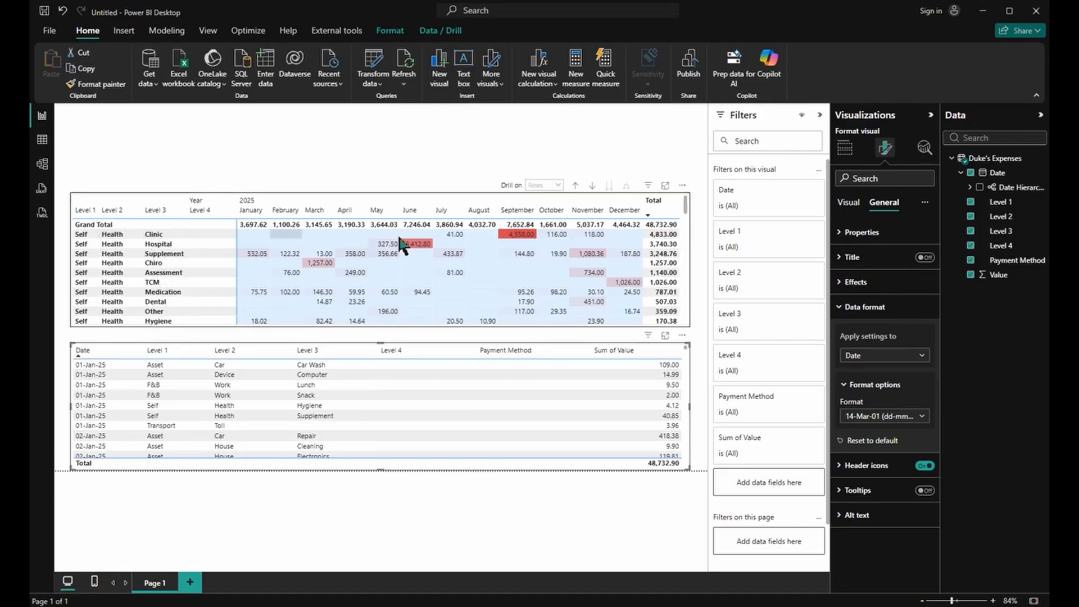
Cross-filter the table by the matrix's September Clinic expense and review the dates and amounts of its transactions.
{"action": "left_click", "coordinate": [518, 242]}
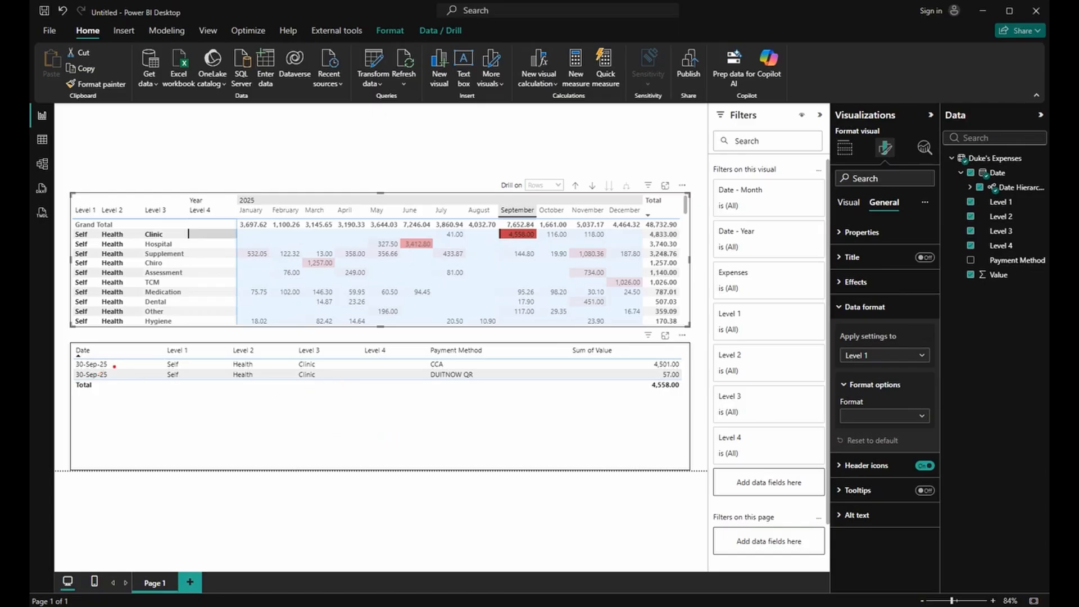
{"action": "left_click_drag", "start_coordinate": [116, 361], "coordinate": [115, 379]}
{"action": "mouse_move", "coordinate": [645, 359]}
{"action": "left_mouse_down"}
{"action": "mouse_move", "coordinate": [645, 377]}
{"action": "mouse_move", "coordinate": [645, 359]}
{"action": "left_mouse_up"}
{"action": "key", "text": "Escape"}
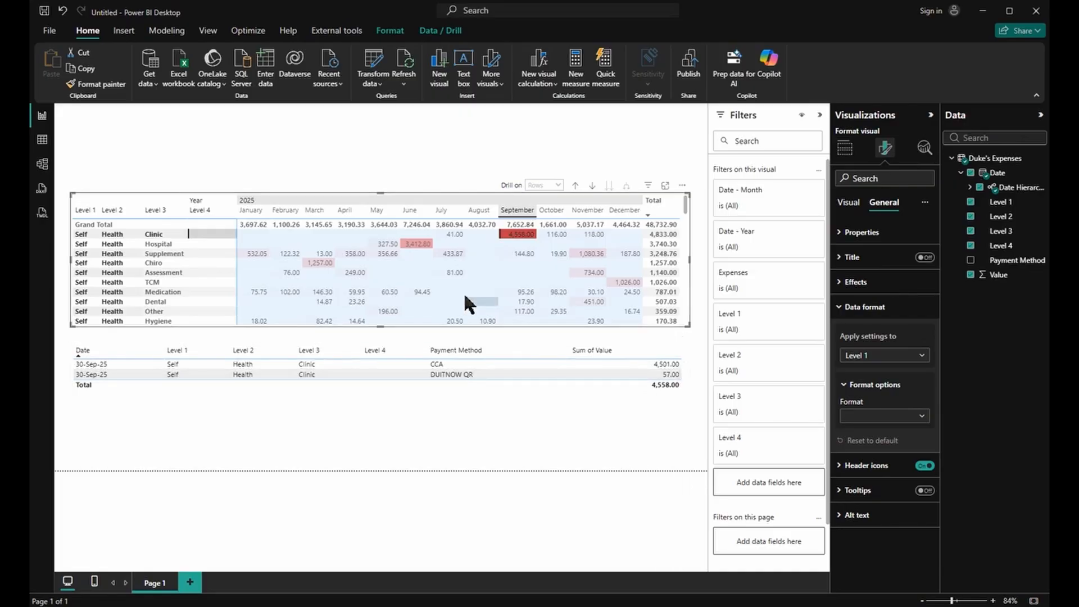
Cross-filter the table by the matrix's June Hospital expense and review the transaction's date and amount.
{"action": "left_click", "coordinate": [407, 245]}
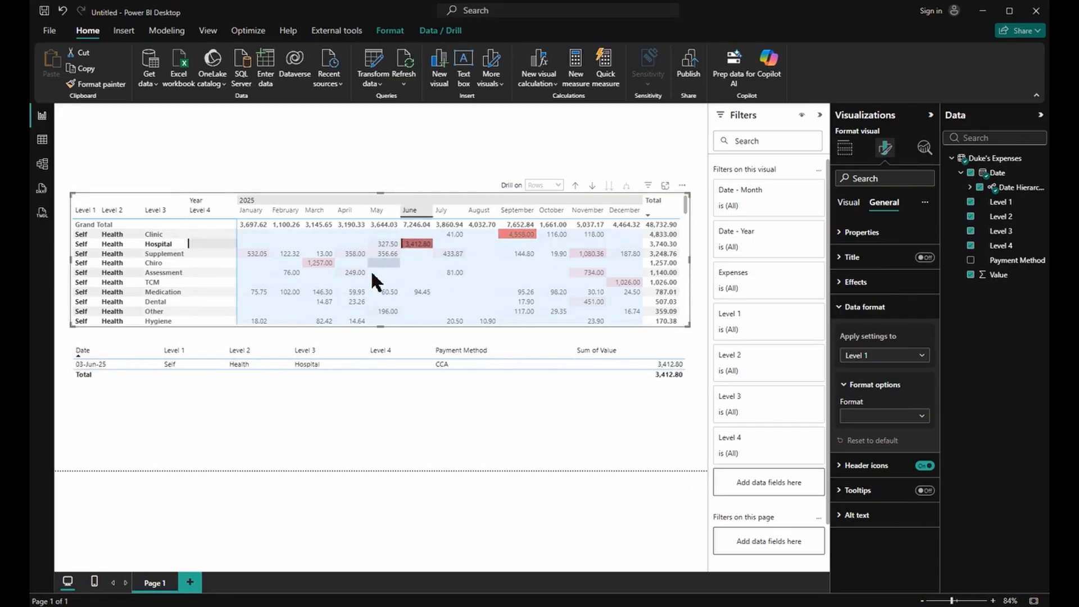
{"action": "left_click_drag", "start_coordinate": [112, 364], "coordinate": [152, 345]}
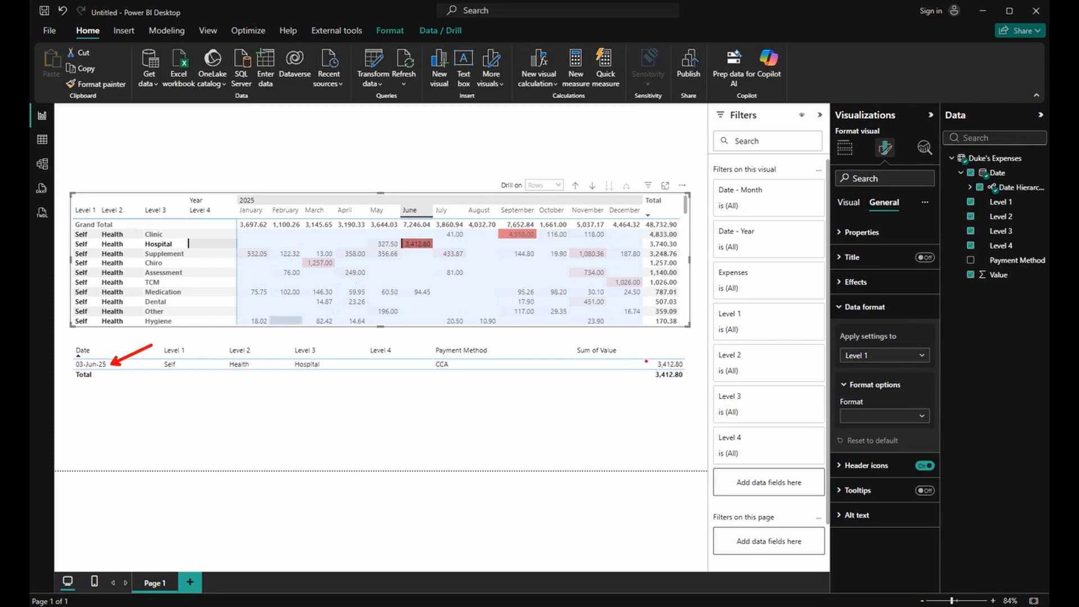
{"action": "left_click_drag", "start_coordinate": [647, 359], "coordinate": [645, 373]}
{"action": "scroll", "coordinate": [454, 276], "scroll_direction": "down", "scroll_amount": 8}
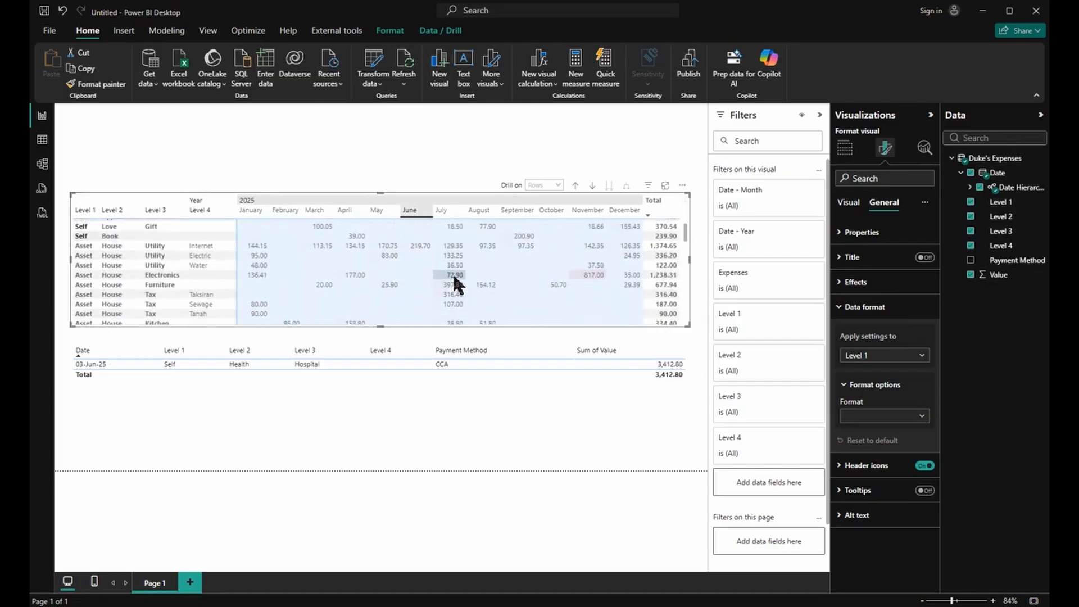
Cross-filter the table by the matrix's August Computer expense, review the dates and amounts of its transactions, and clear the filter.
{"action": "scroll", "coordinate": [455, 276], "scroll_direction": "down", "scroll_amount": 4}
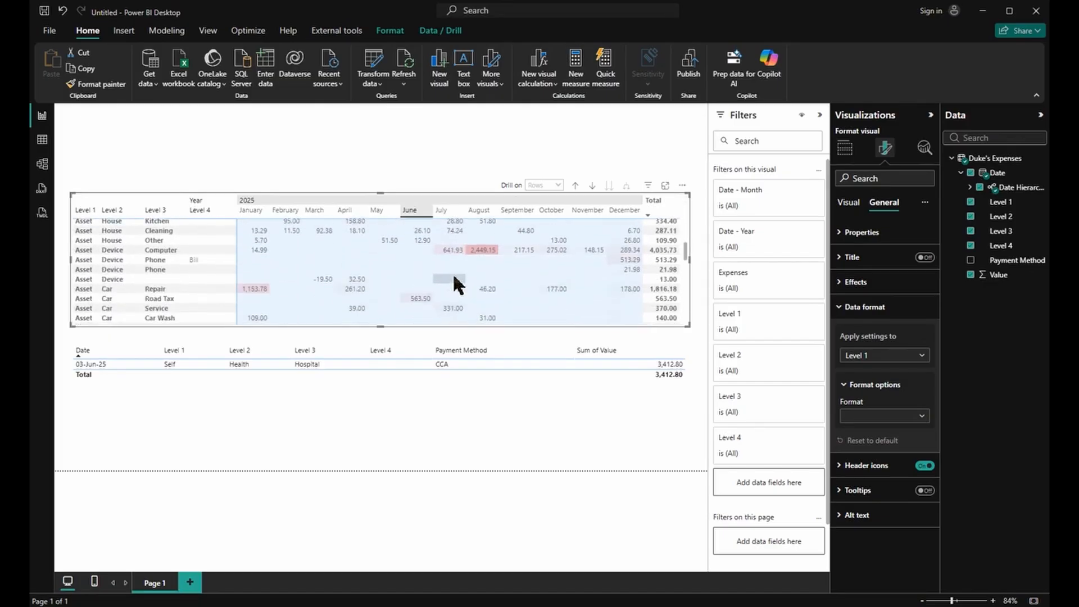
{"action": "left_click", "coordinate": [484, 251]}
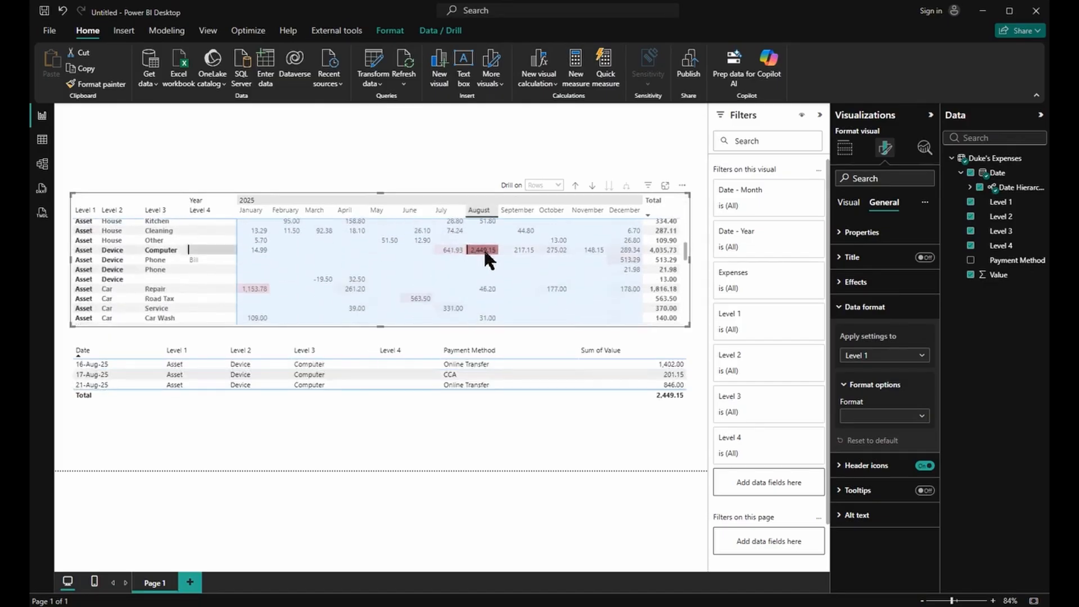
{"action": "left_click_drag", "start_coordinate": [119, 363], "coordinate": [119, 392]}
{"action": "left_click_drag", "start_coordinate": [652, 364], "coordinate": [651, 392]}
{"action": "key", "text": "Escape"}
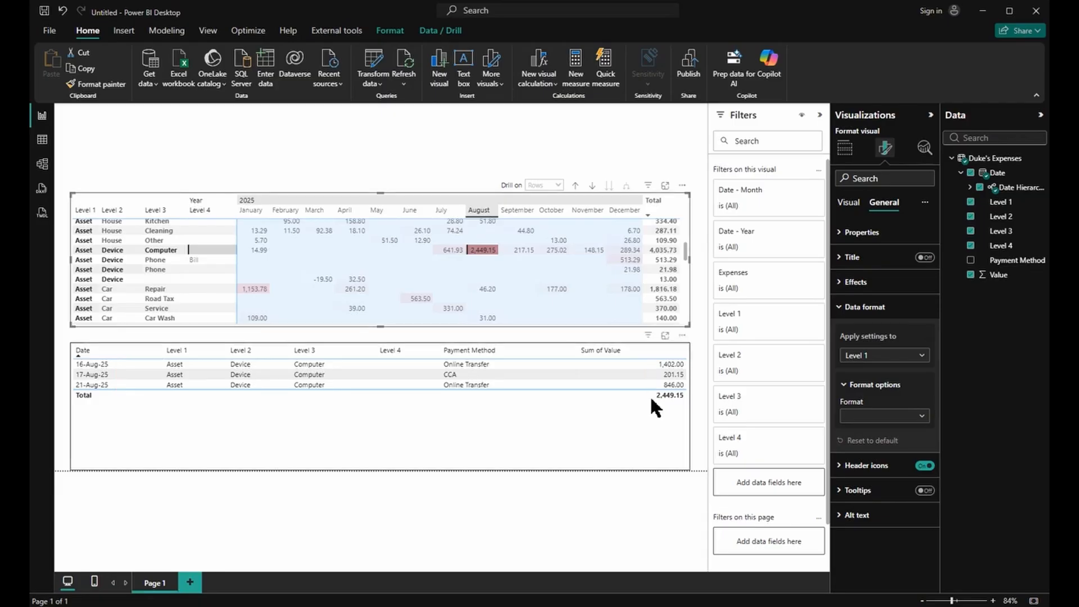
{"action": "left_click", "coordinate": [501, 258]}
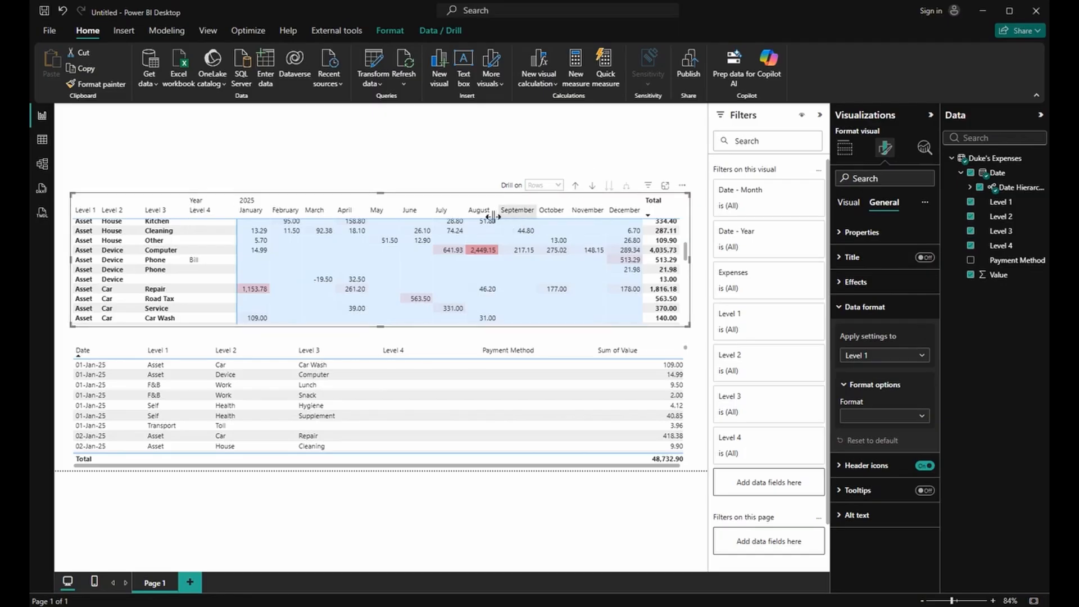
Cross-filter the table by the August, September and October columns of the matrix in turn, and clear the filter.
{"action": "left_click", "coordinate": [475, 210]}
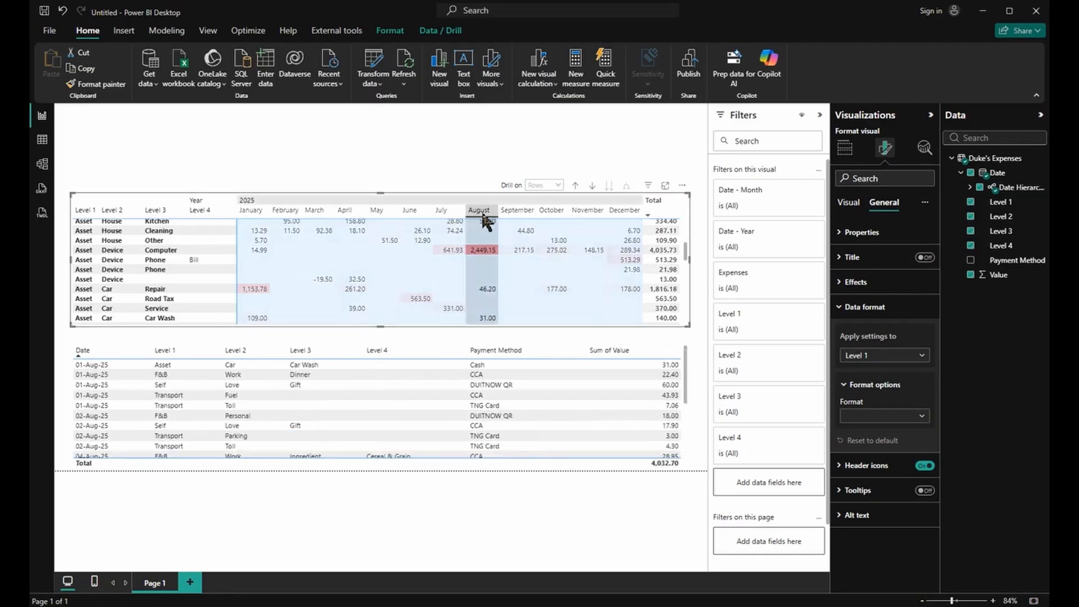
{"action": "left_click", "coordinate": [511, 209]}
{"action": "left_click", "coordinate": [549, 212]}
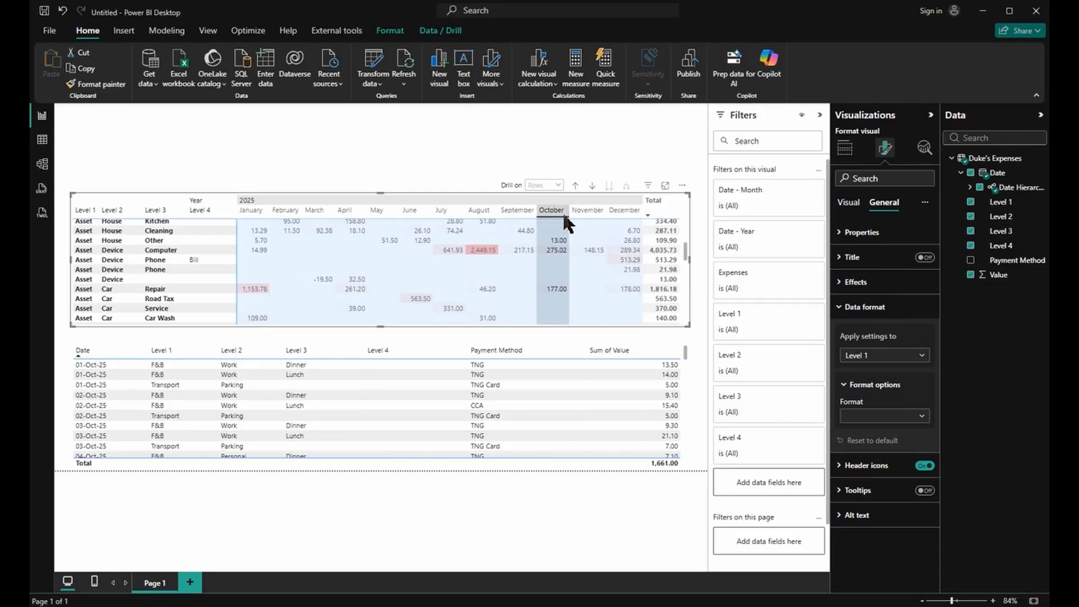
{"action": "left_click", "coordinate": [564, 216]}
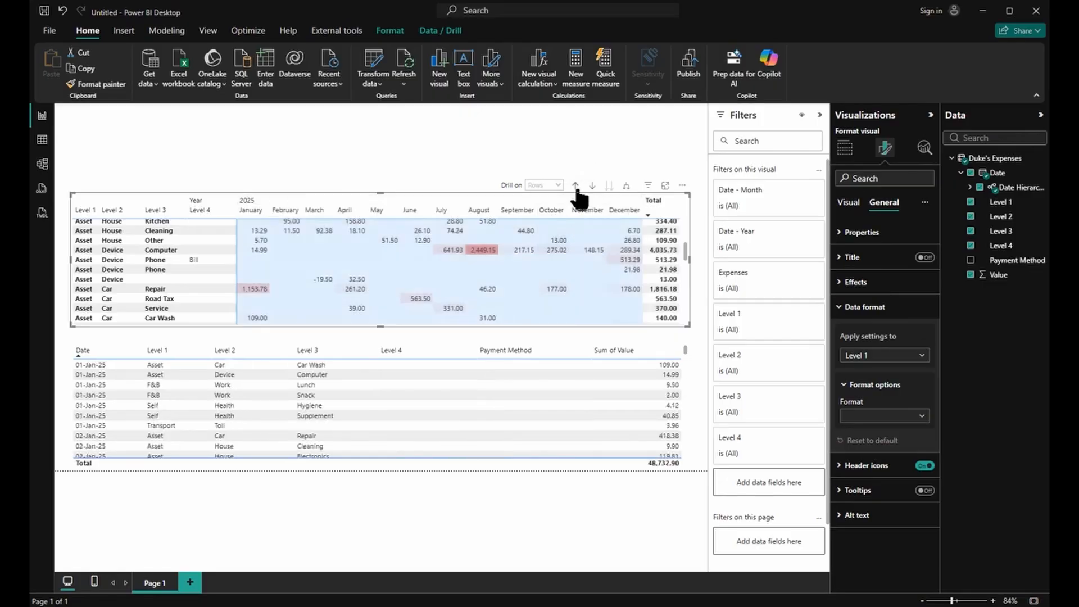
Drill the matrix up to Level 1 and expand it again through all levels down to Level 4.
{"action": "left_click", "coordinate": [576, 187]}
{"action": "left_click", "coordinate": [576, 186]}
{"action": "left_click", "coordinate": [575, 187]}
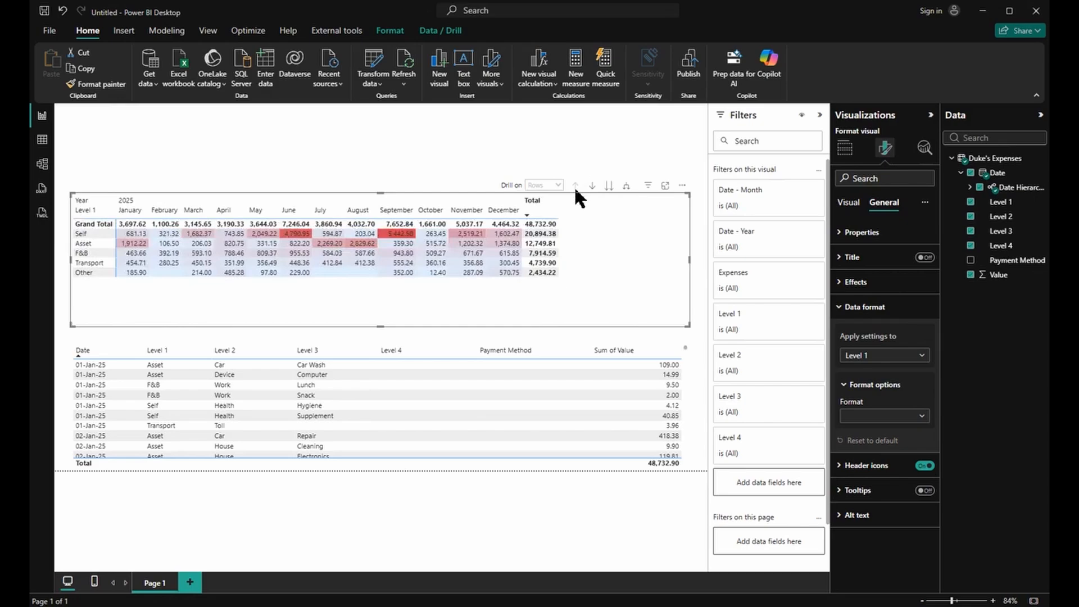
{"action": "left_click", "coordinate": [626, 186]}
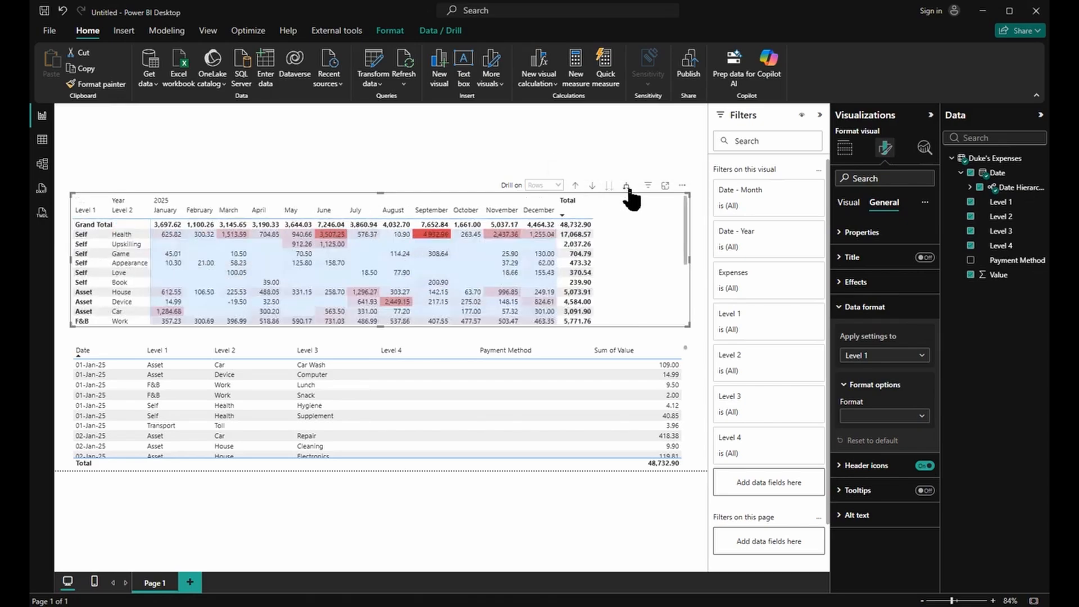
{"action": "left_click", "coordinate": [627, 187]}
{"action": "left_click", "coordinate": [627, 186]}
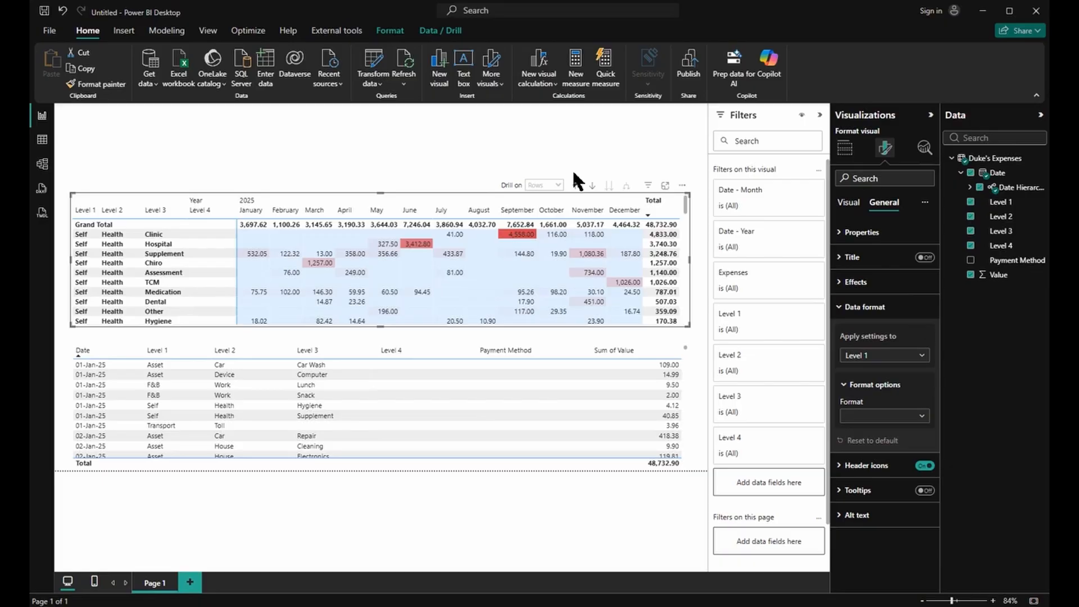
Copy the matrix visual and paste a duplicate of it onto Page 1.
{"action": "left_click", "coordinate": [845, 148]}
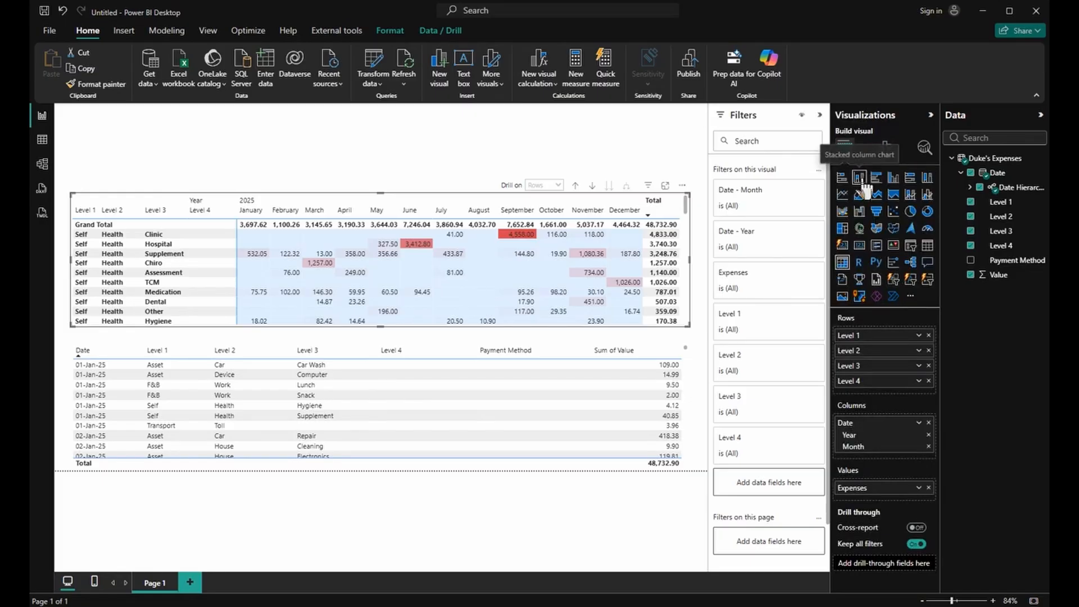
{"action": "left_click", "coordinate": [562, 153]}
{"action": "left_click", "coordinate": [683, 204]}
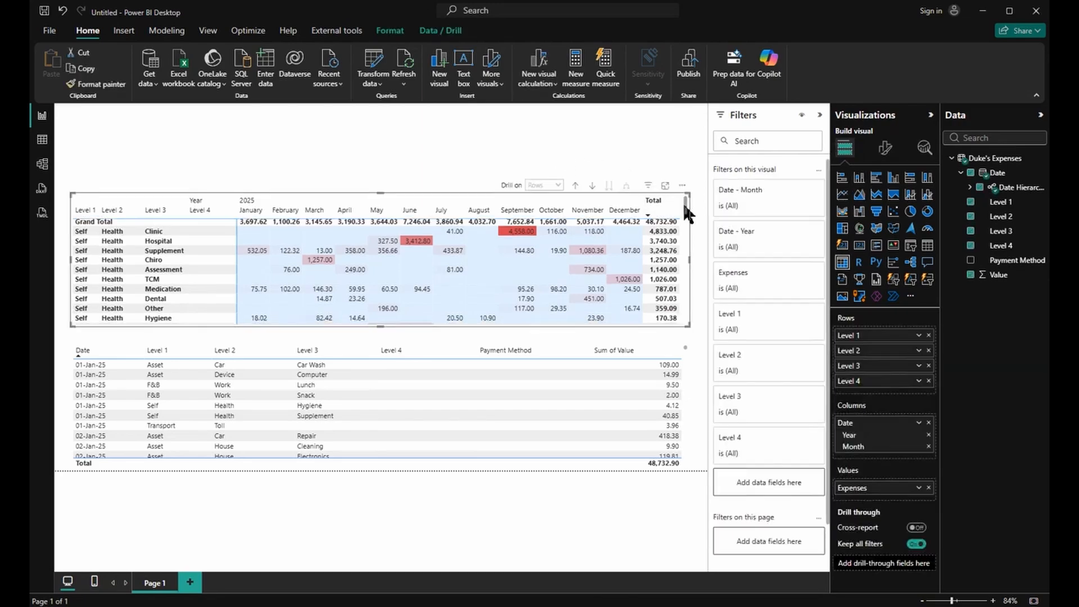
{"action": "right_click", "coordinate": [685, 206]}
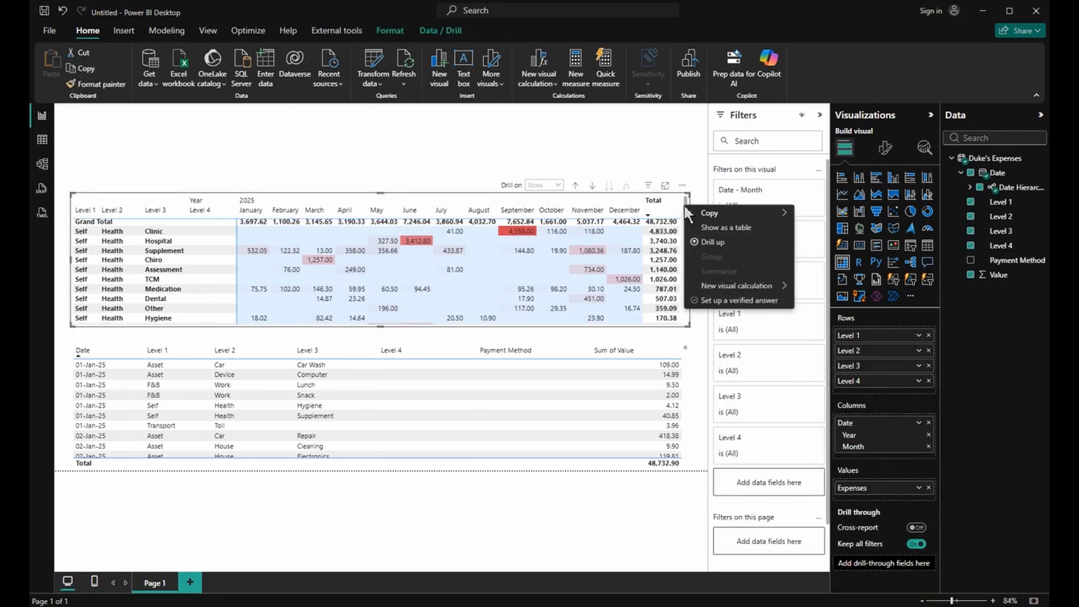
{"action": "mouse_move", "coordinate": [719, 217]}
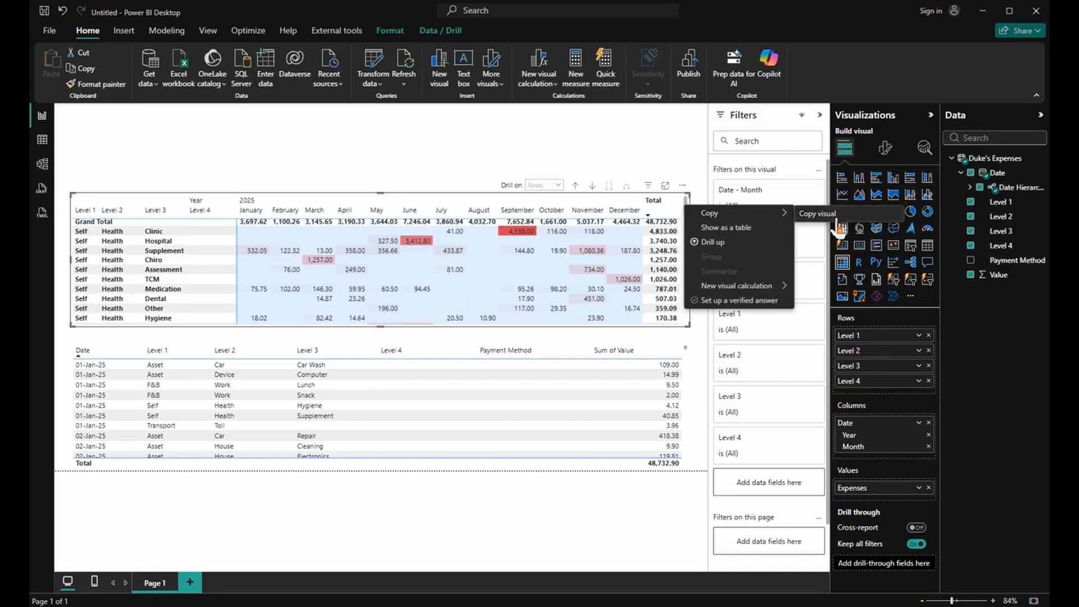
{"action": "left_click", "coordinate": [818, 214]}
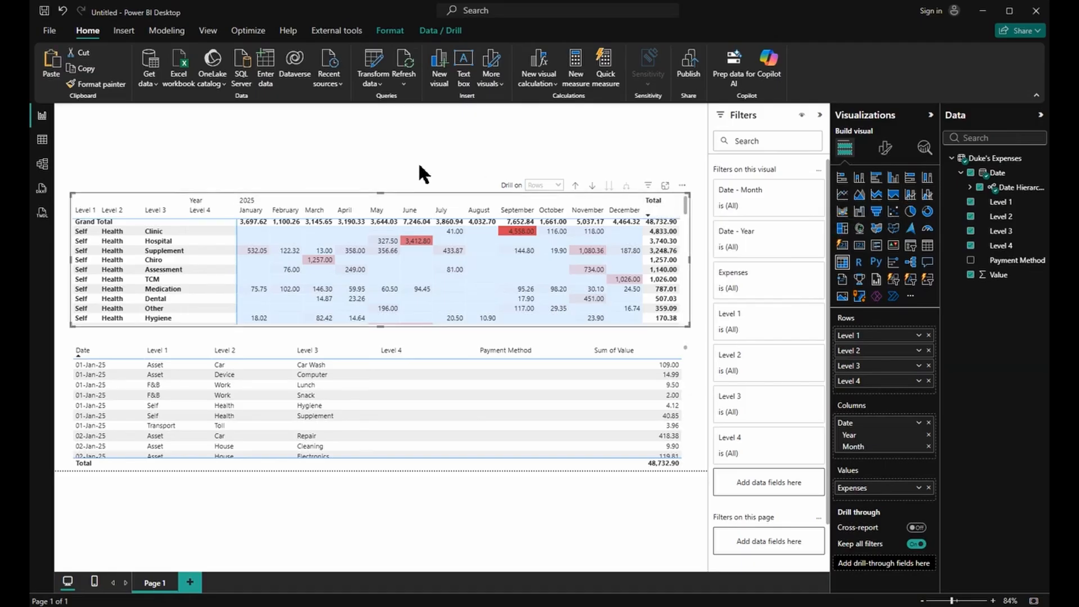
{"action": "left_click", "coordinate": [178, 145]}
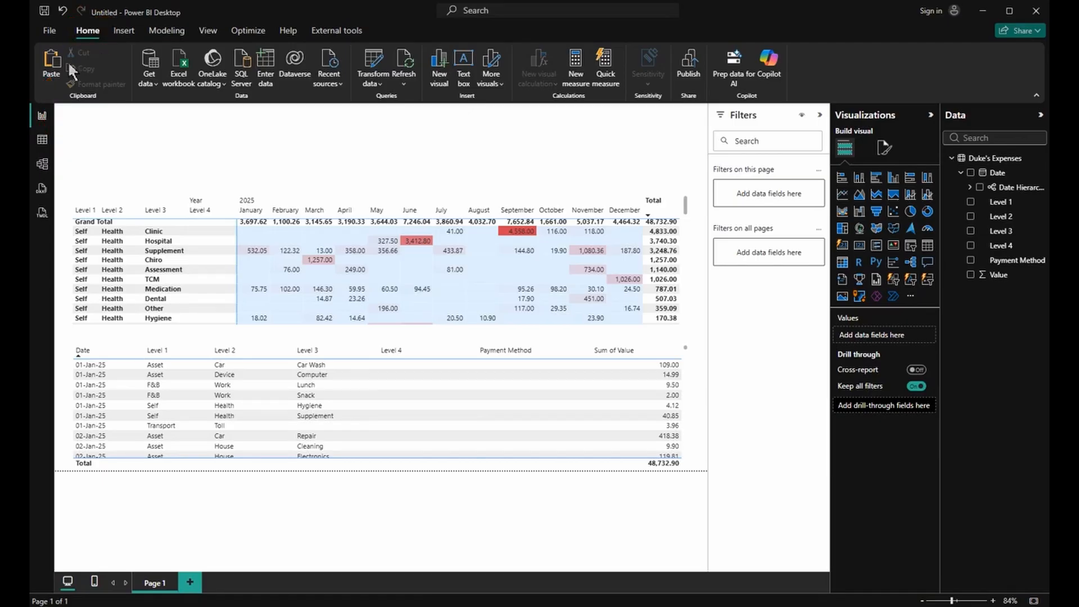
{"action": "left_click", "coordinate": [51, 69]}
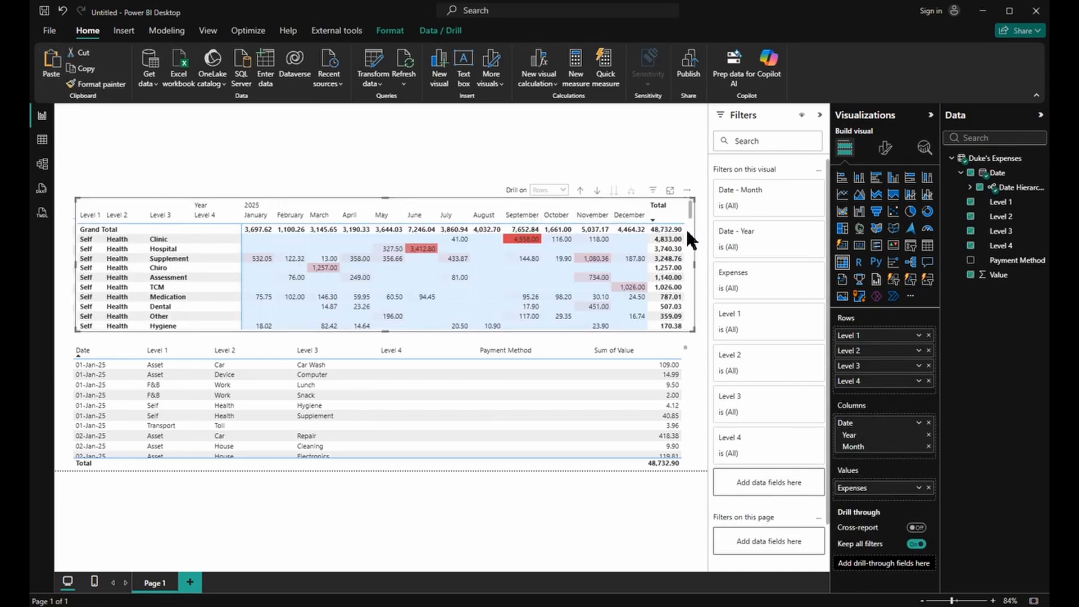
Move the duplicate matrix to the page's upper edge and resize both matrices so they stack without overlapping.
{"action": "left_click_drag", "start_coordinate": [693, 232], "coordinate": [686, 142]}
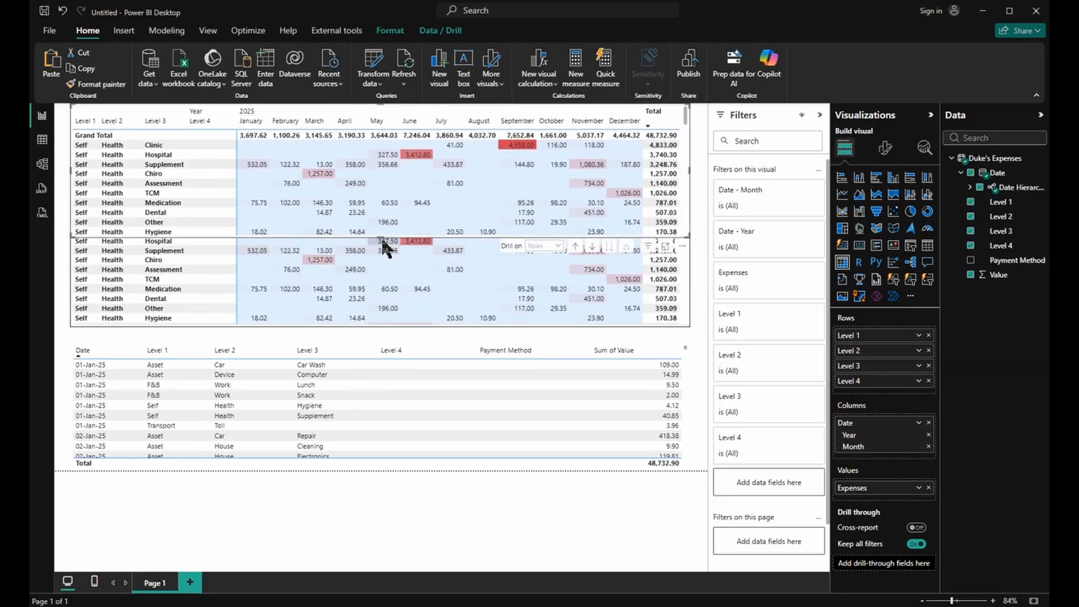
{"action": "left_click_drag", "start_coordinate": [384, 247], "coordinate": [399, 194]}
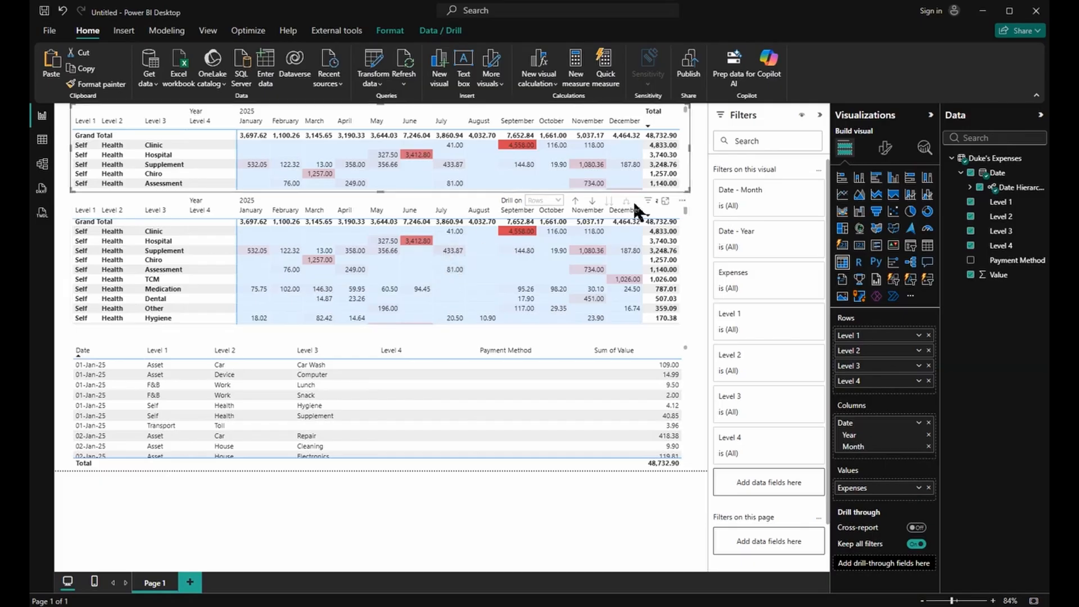
{"action": "left_click", "coordinate": [684, 210]}
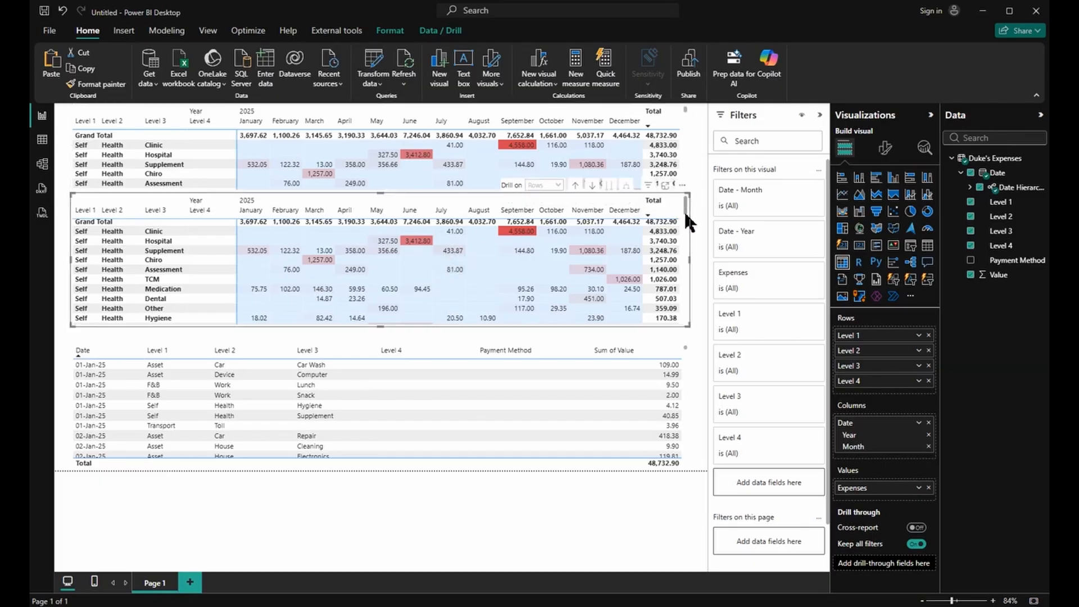
{"action": "left_click_drag", "start_coordinate": [384, 199], "coordinate": [380, 230]}
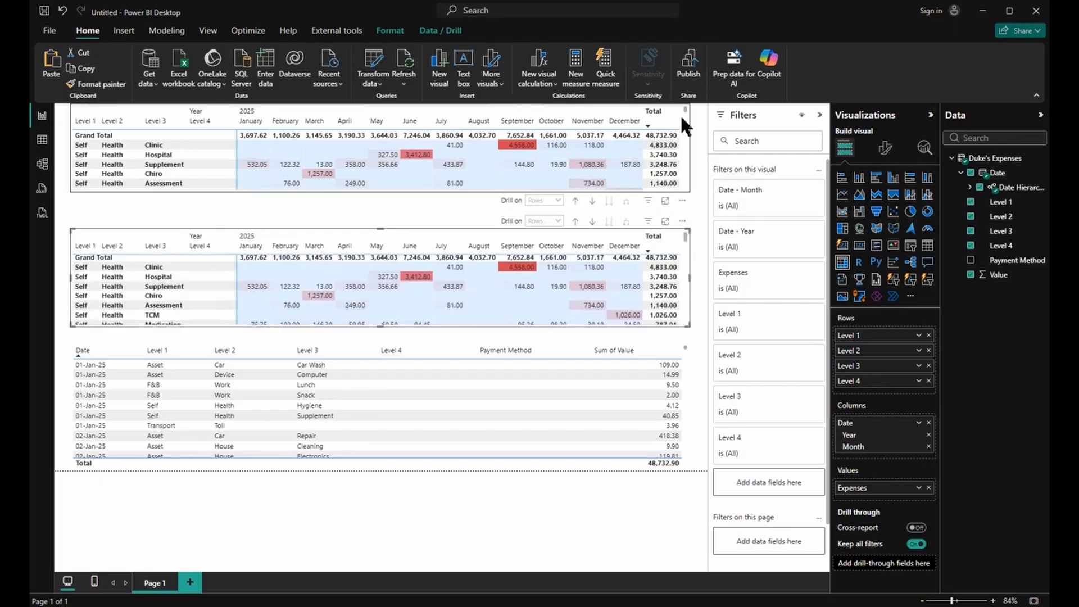
{"action": "left_click", "coordinate": [687, 113]}
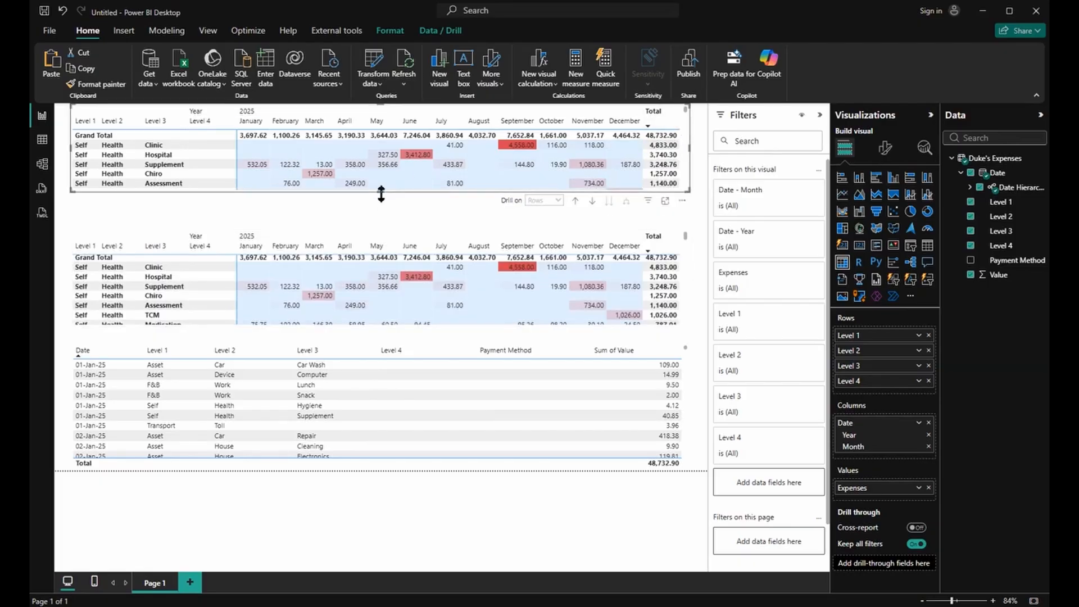
{"action": "left_click_drag", "start_coordinate": [381, 191], "coordinate": [380, 221]}
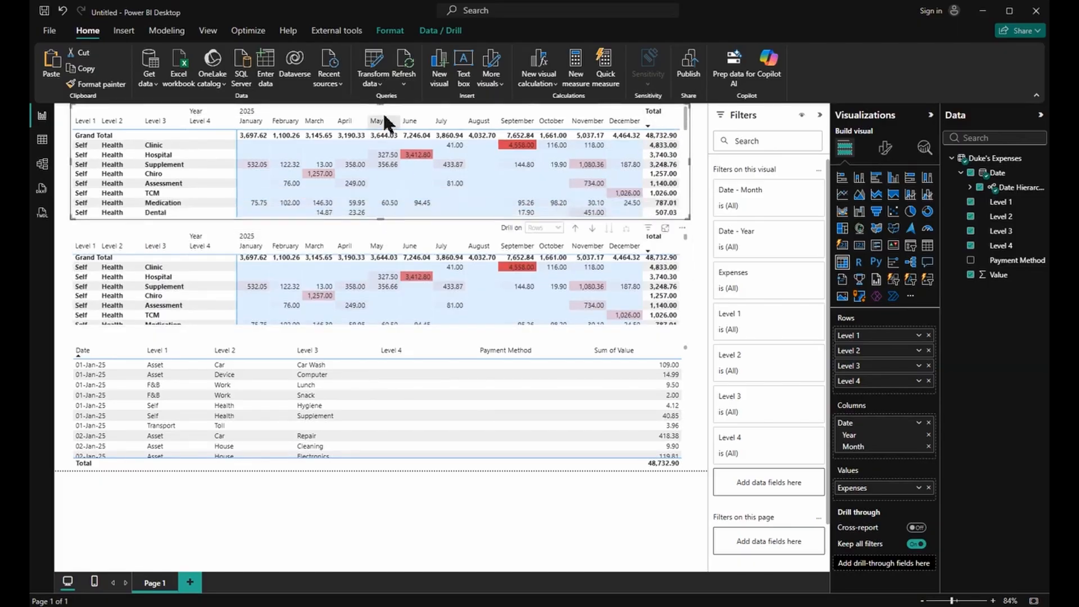
Lower the upper edge of the duplicate matrix to leave room above it for its header icons.
{"action": "left_click_drag", "start_coordinate": [383, 104], "coordinate": [383, 120]}
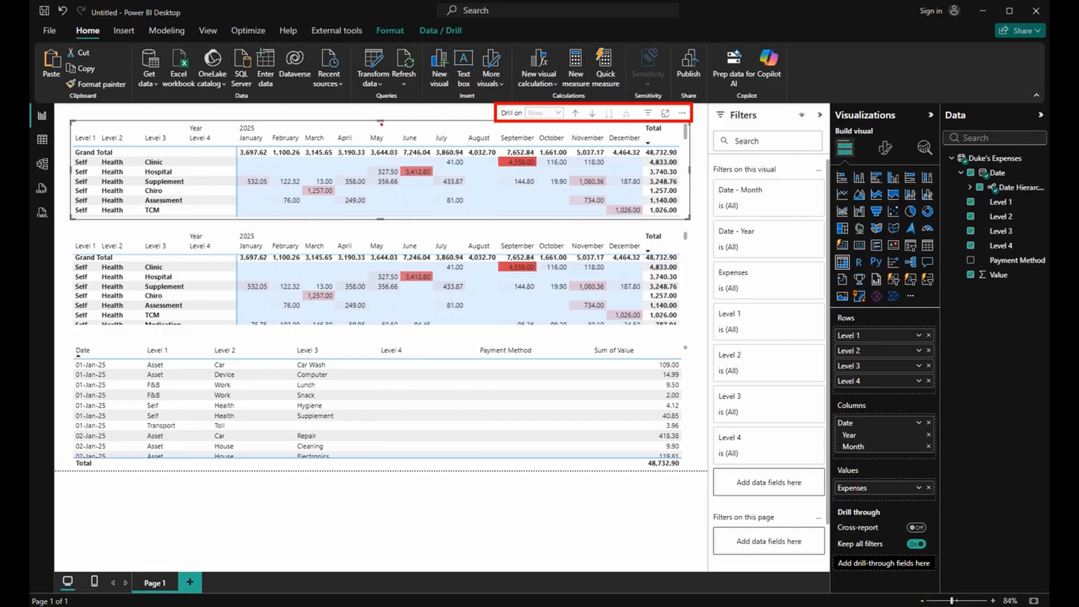
{"action": "left_click_drag", "start_coordinate": [382, 119], "coordinate": [396, 102]}
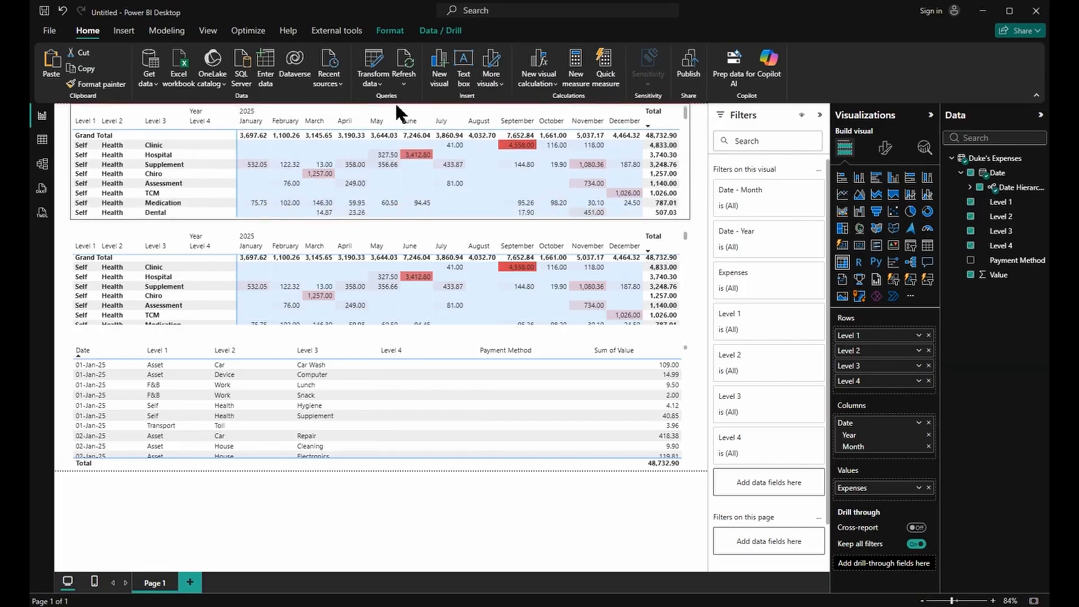
{"action": "key", "text": "ctrl+2"}
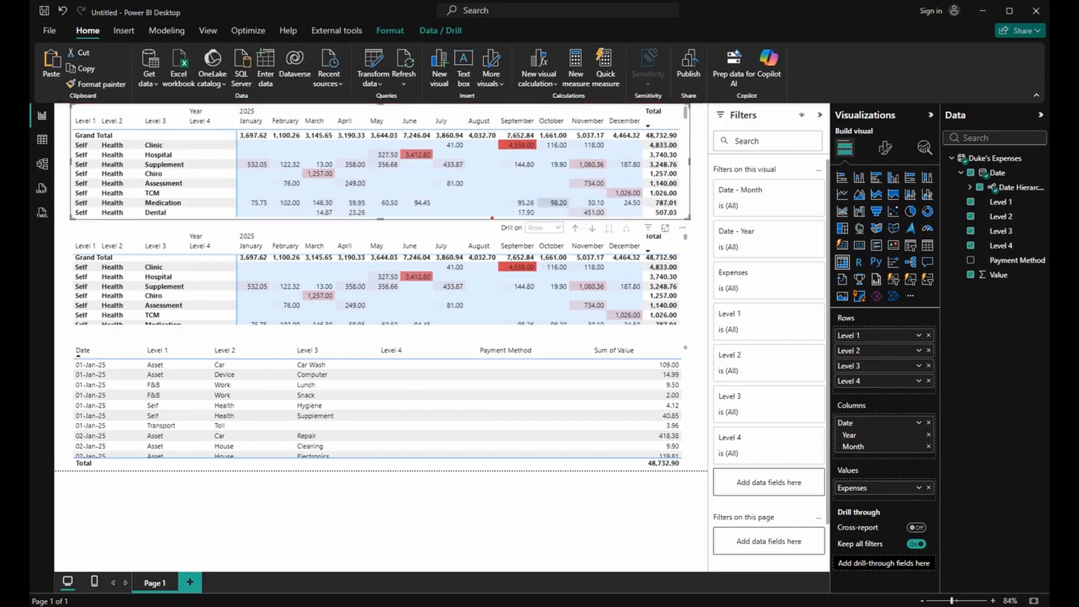
{"action": "mouse_move", "coordinate": [492, 218]}
{"action": "left_mouse_down"}
{"action": "mouse_move", "coordinate": [656, 243]}
{"action": "mouse_move", "coordinate": [691, 236]}
{"action": "left_mouse_up"}
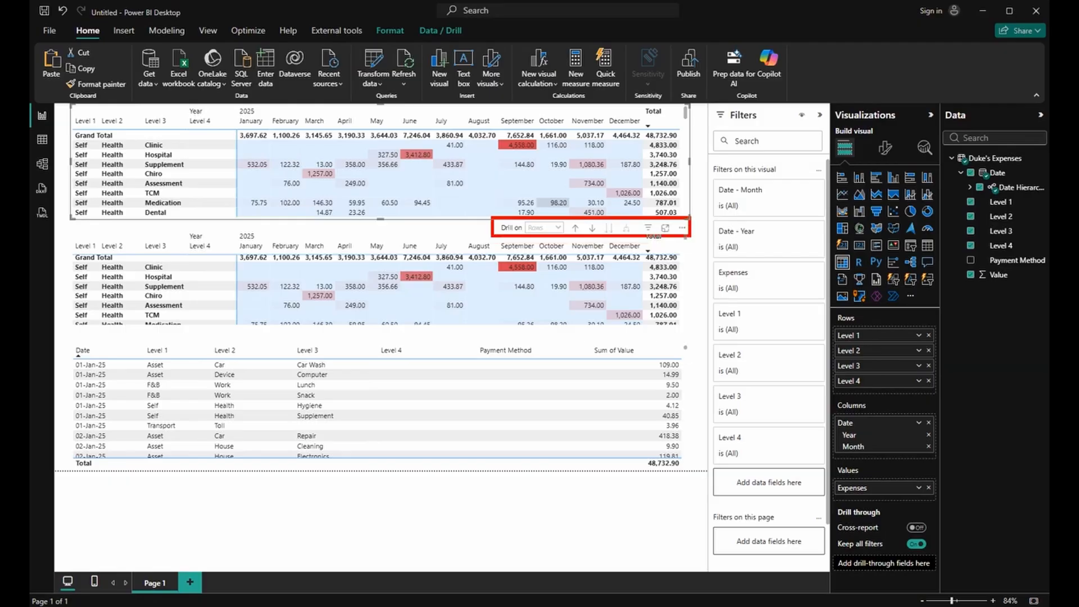
{"action": "key", "text": "Escape"}
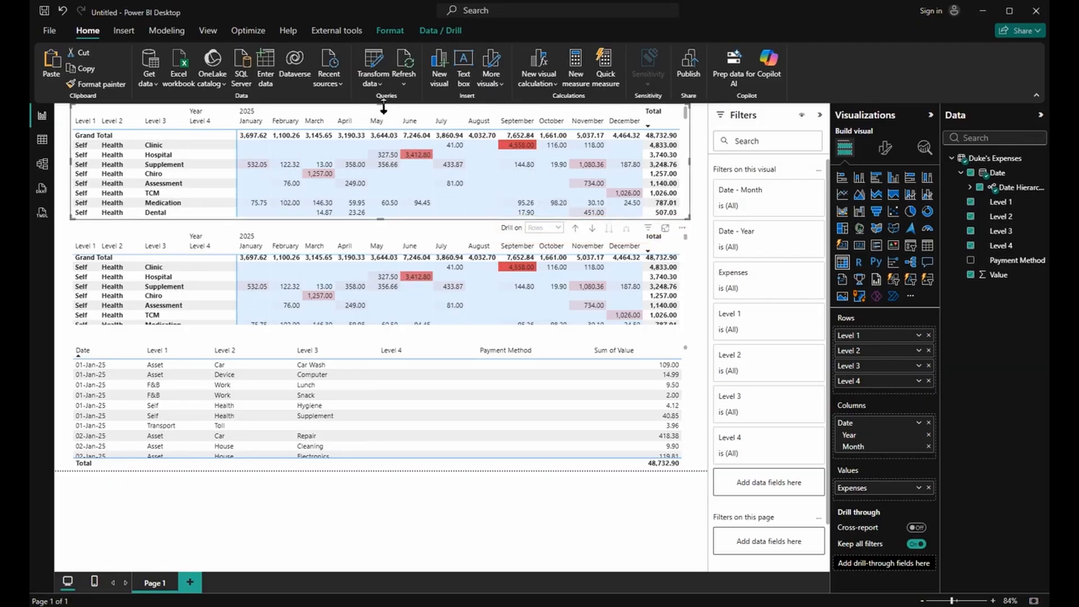
{"action": "left_click_drag", "start_coordinate": [394, 105], "coordinate": [390, 130]}
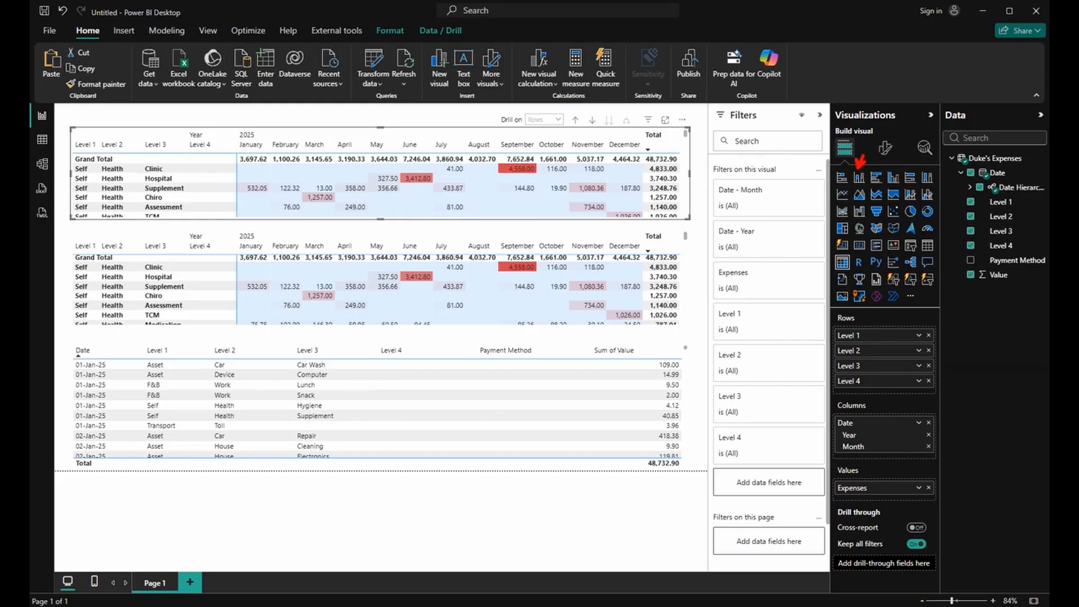
Convert the duplicate matrix into a stacked column chart and keep it selected.
{"action": "left_click", "coordinate": [865, 182]}
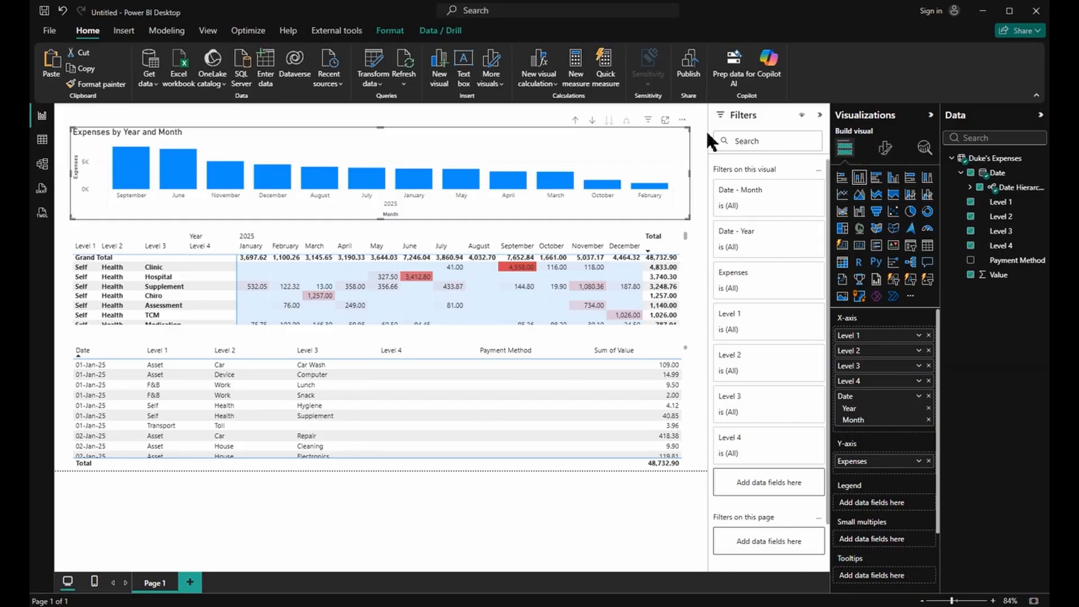
{"action": "left_click", "coordinate": [449, 117]}
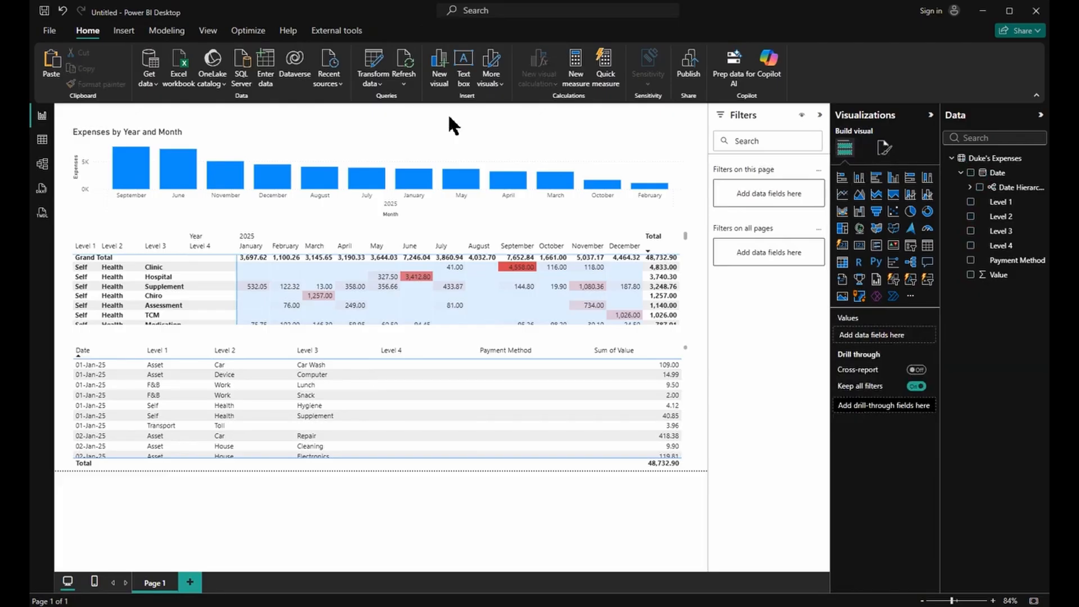
{"action": "left_click", "coordinate": [446, 146]}
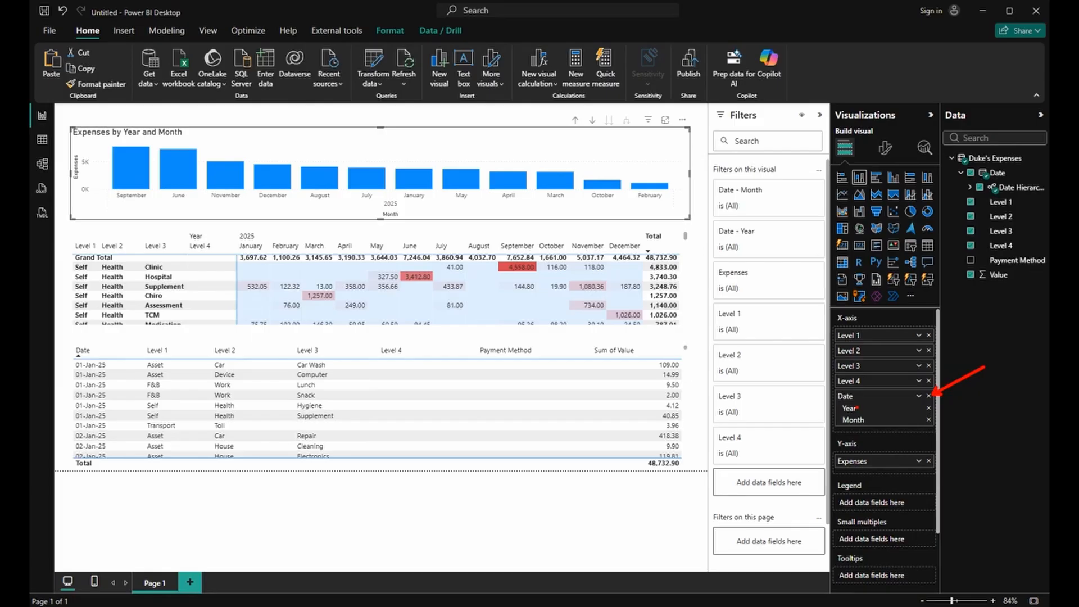
Remove Date, Level 2, Level 3 and Level 4 from the column chart's X-axis, leaving only Level 1.
{"action": "left_click", "coordinate": [928, 395]}
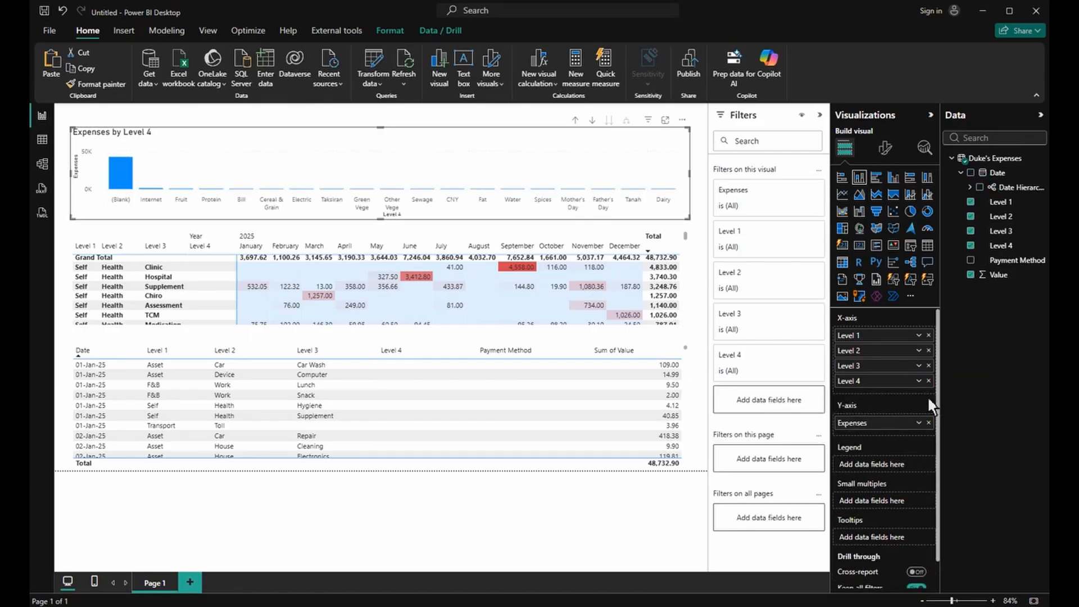
{"action": "left_click", "coordinate": [929, 350]}
{"action": "left_click", "coordinate": [929, 350]}
{"action": "left_click", "coordinate": [928, 350]}
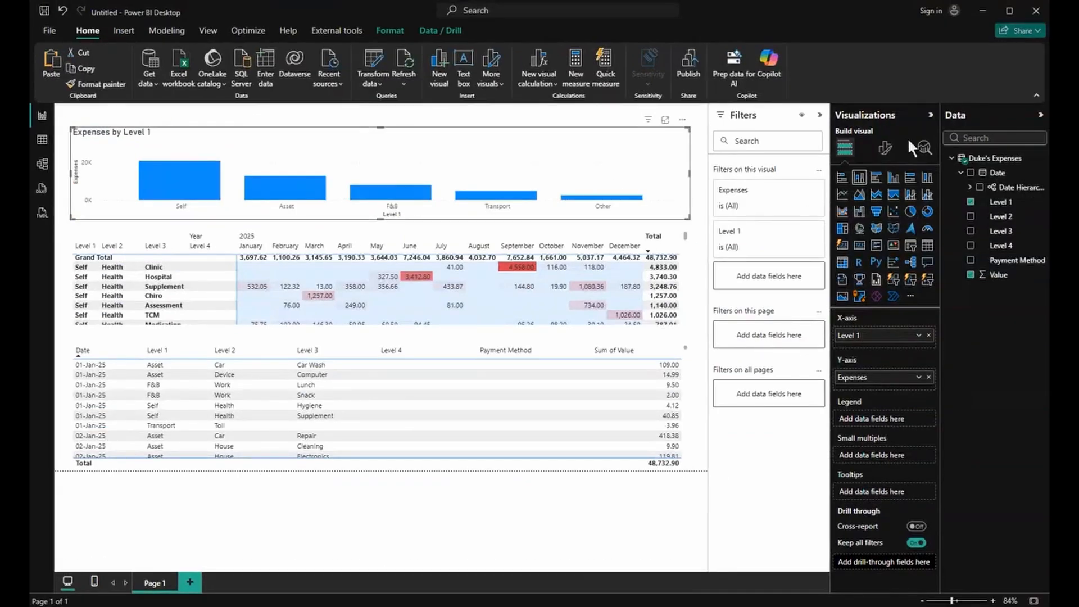
Turn off the X-axis title and the Y-axis title on the Expenses by Level 1 column chart.
{"action": "left_click", "coordinate": [885, 149]}
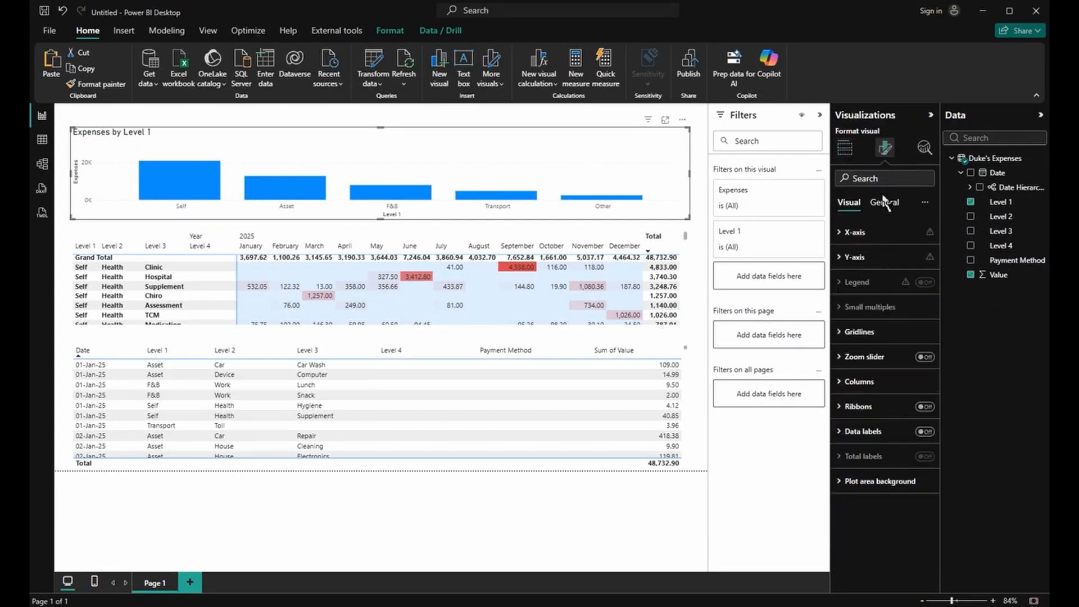
{"action": "left_click", "coordinate": [885, 235]}
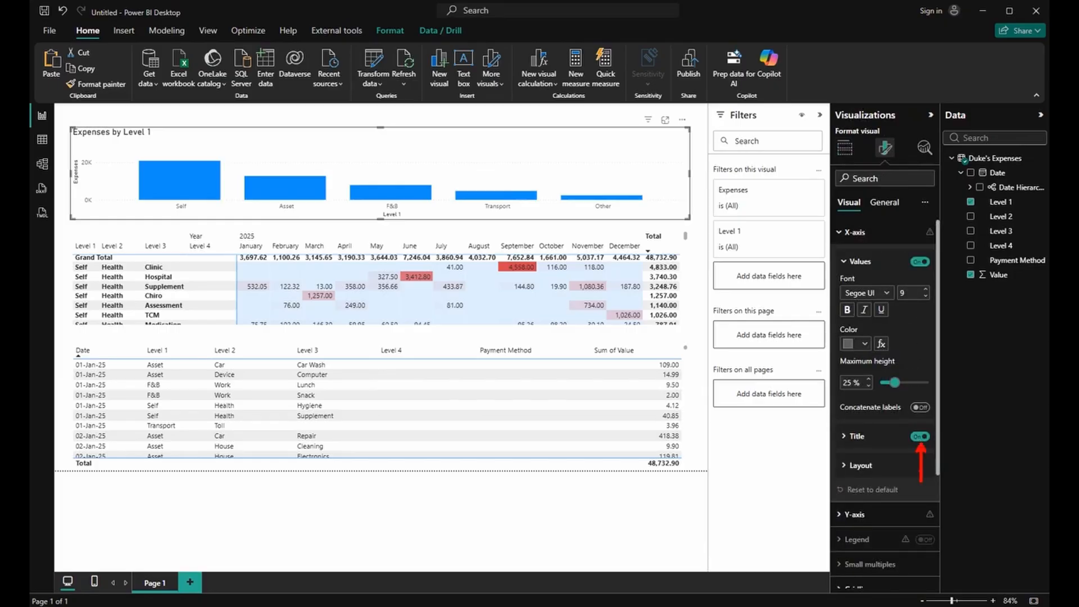
{"action": "left_click", "coordinate": [921, 437]}
{"action": "left_click", "coordinate": [873, 235]}
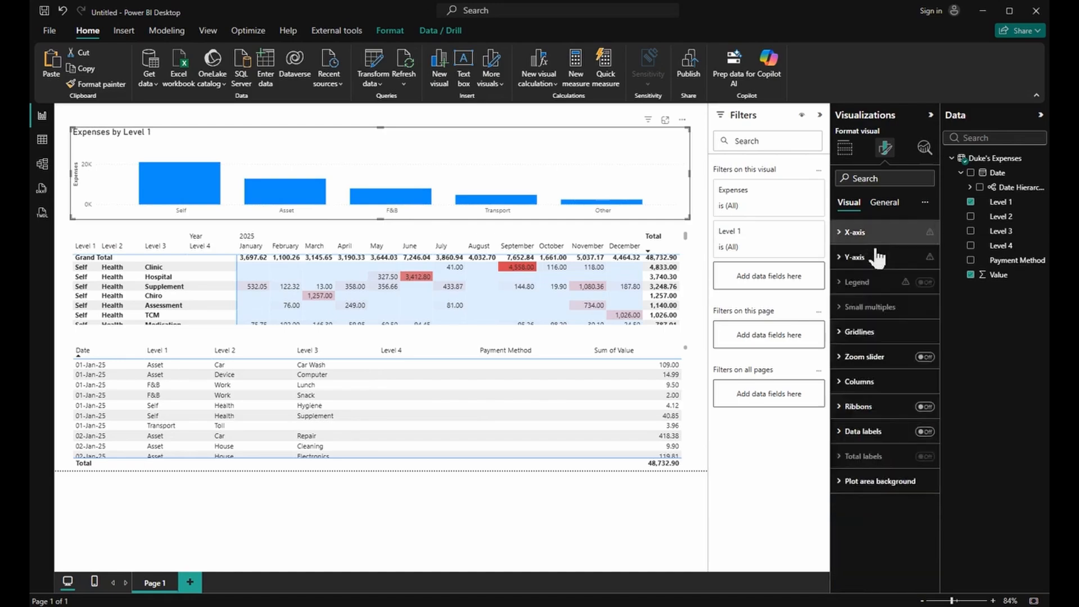
{"action": "left_click", "coordinate": [878, 258]}
{"action": "left_click", "coordinate": [920, 442]}
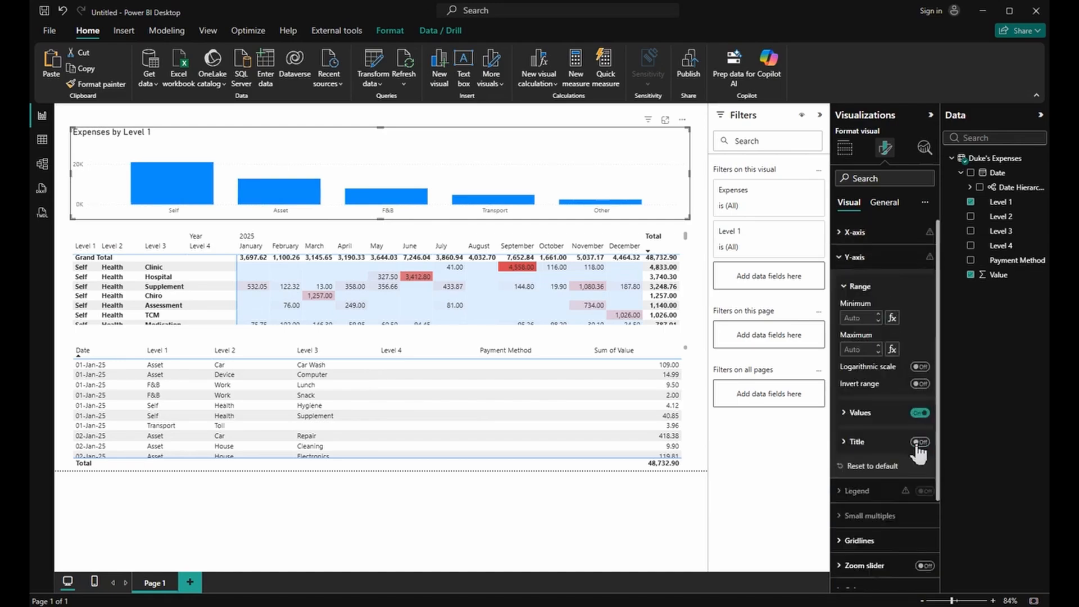
{"action": "left_click", "coordinate": [860, 263]}
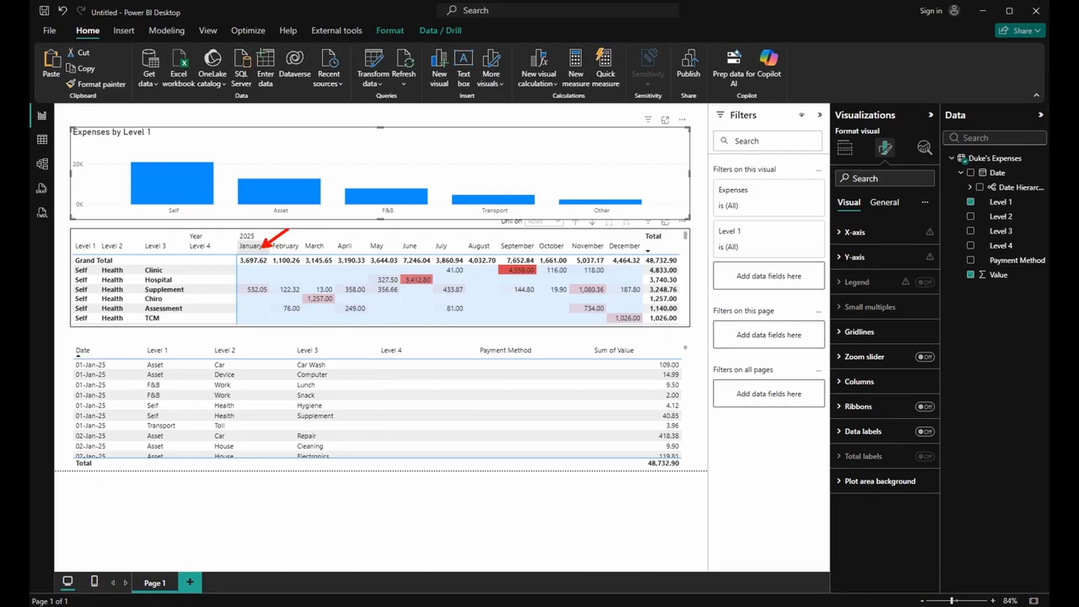
Select January in the matrix and set the matrix's interaction with the column chart to Filter, leaving interaction editing when done.
{"action": "left_click", "coordinate": [254, 248]}
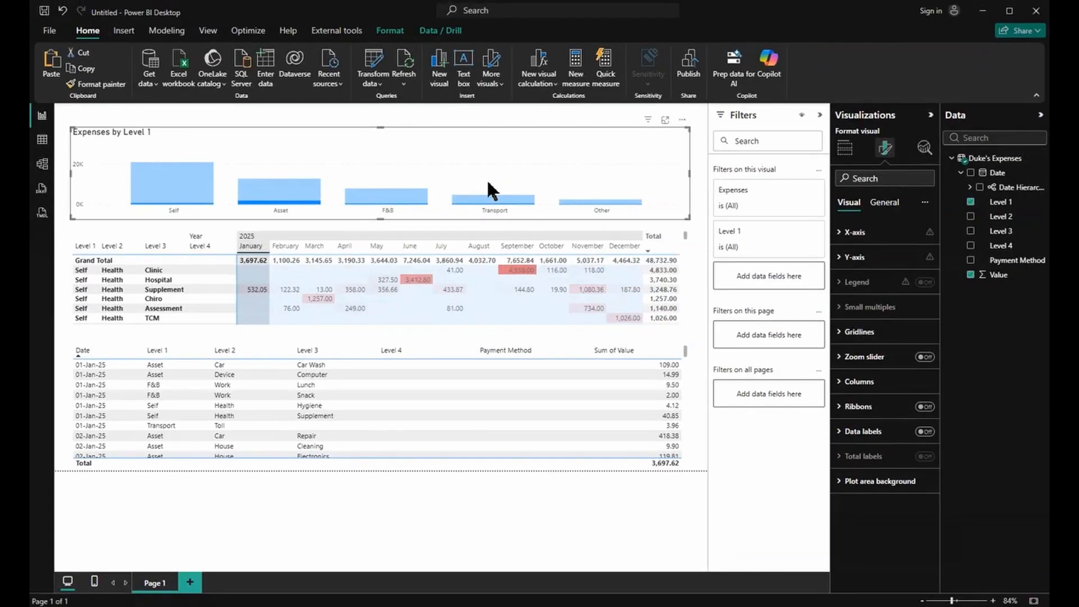
{"action": "left_click", "coordinate": [684, 233]}
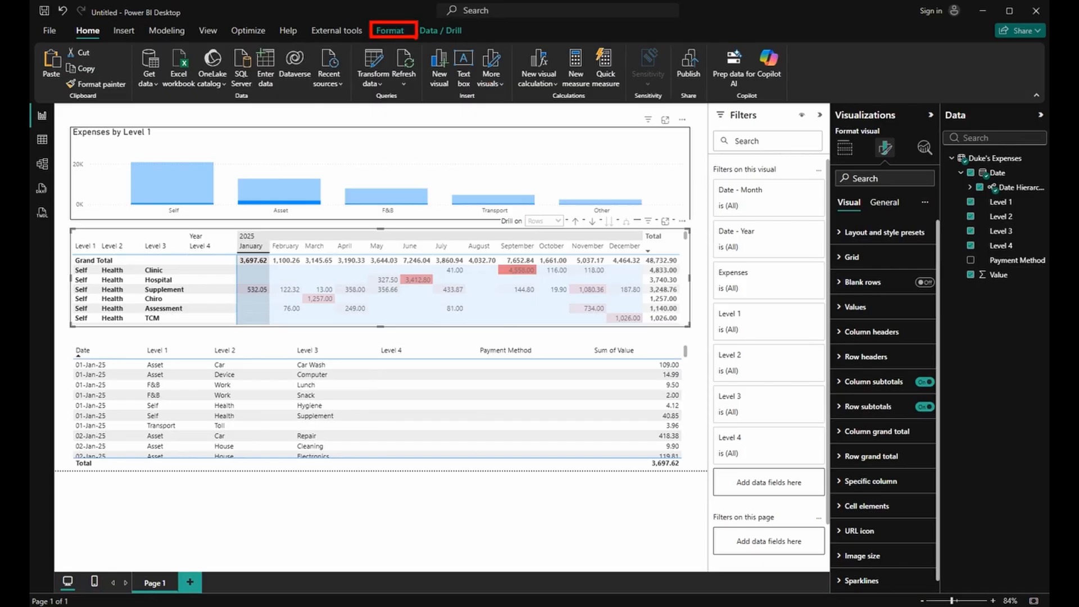
{"action": "left_click", "coordinate": [398, 34]}
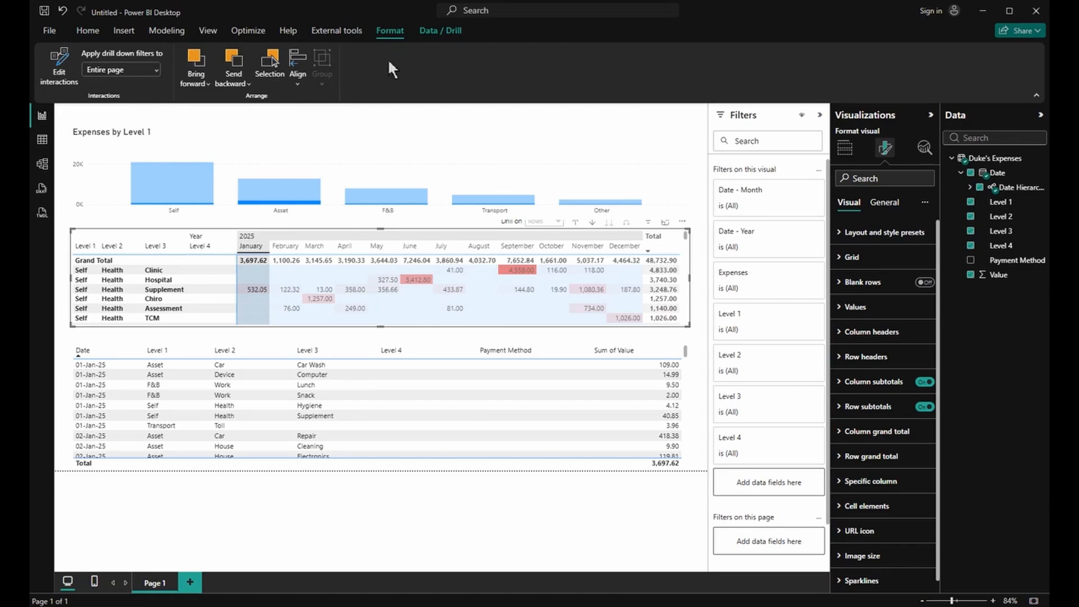
{"action": "left_click", "coordinate": [62, 79]}
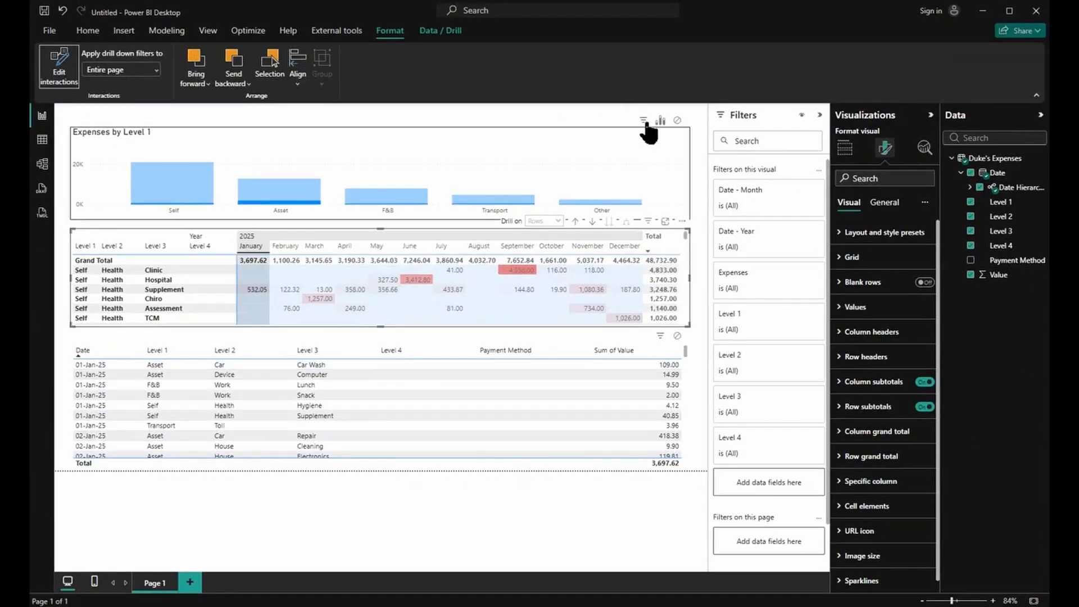
{"action": "left_click", "coordinate": [644, 122]}
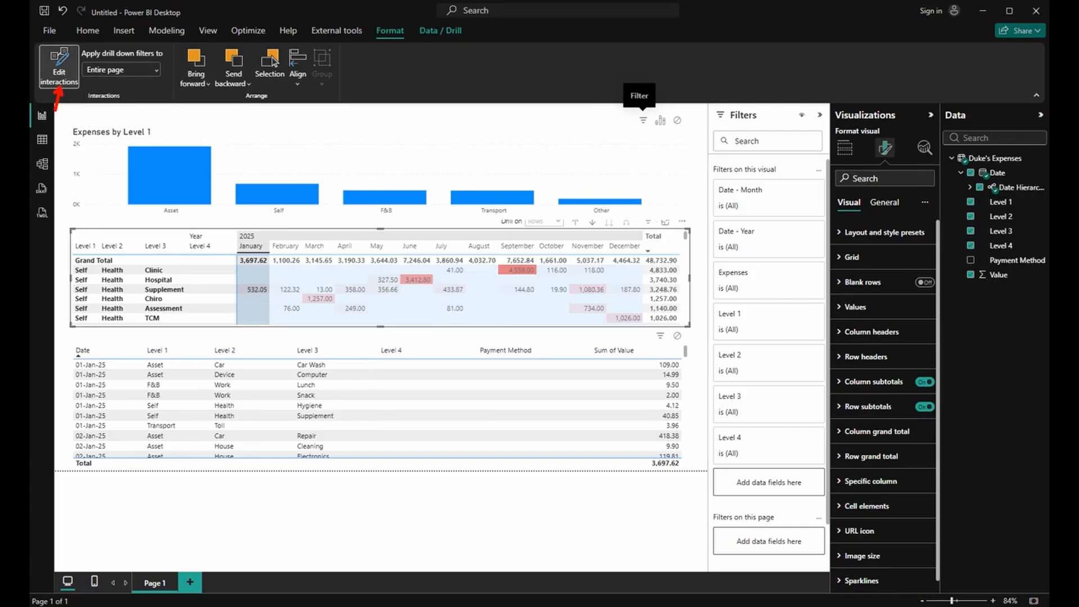
{"action": "left_click", "coordinate": [61, 82]}
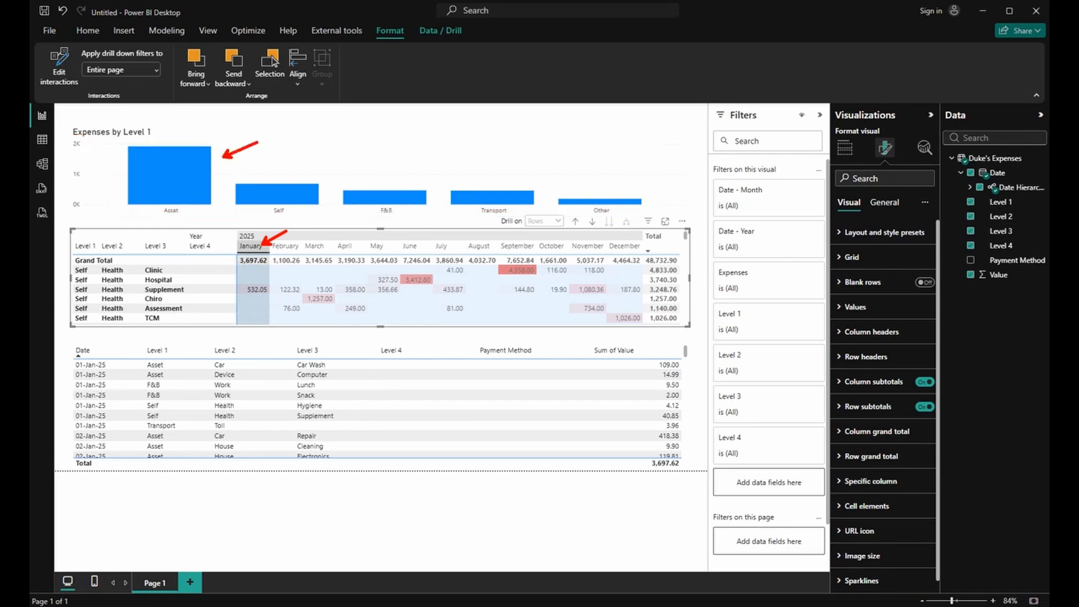
Turn on data labels for the column chart and filter the report to March from the matrix.
{"action": "left_click", "coordinate": [344, 137]}
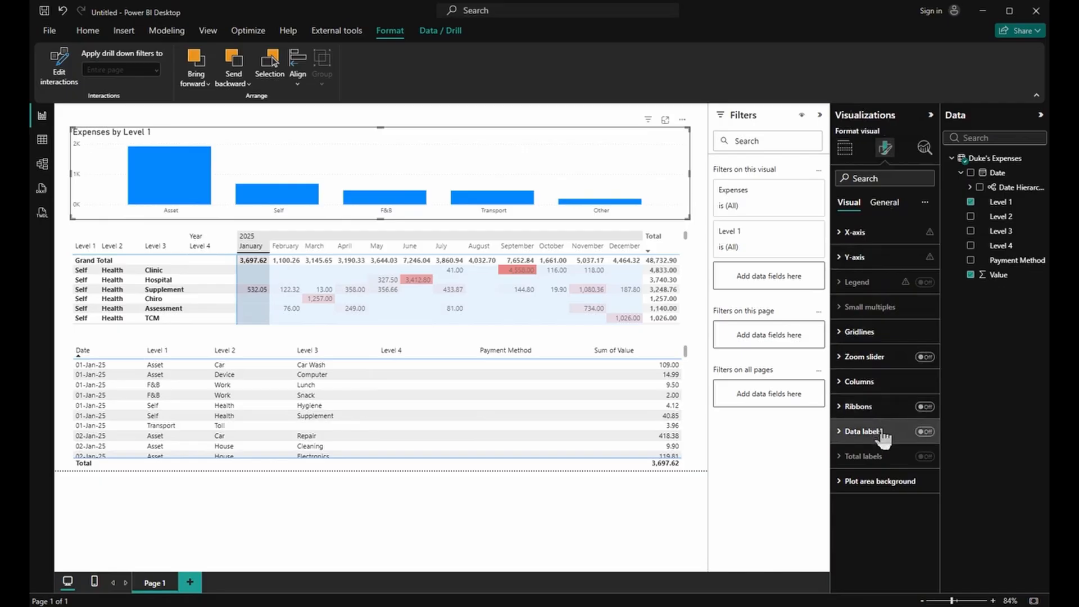
{"action": "left_click", "coordinate": [923, 432]}
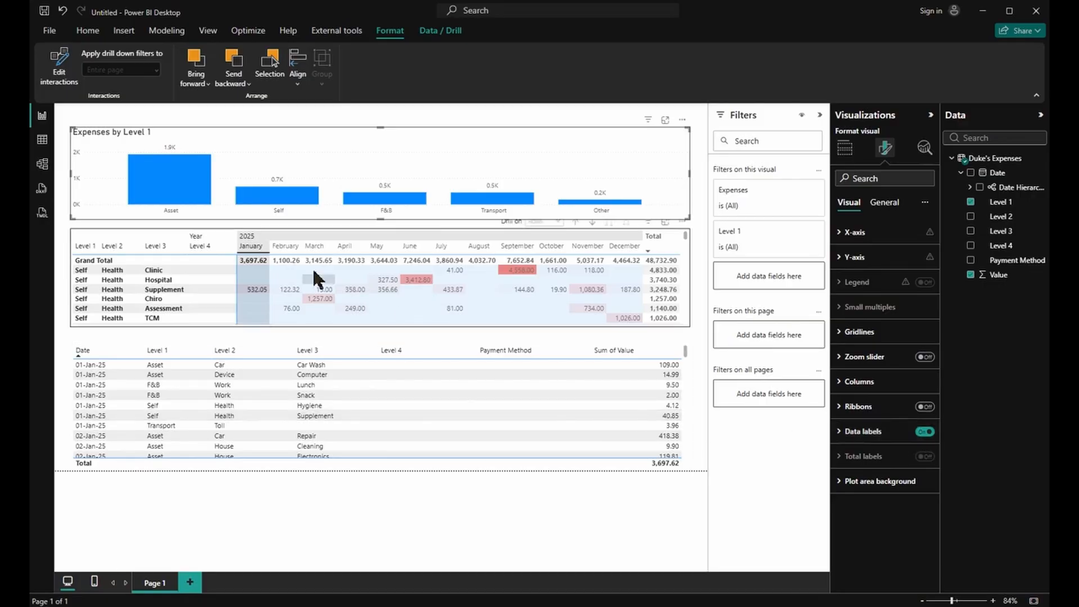
{"action": "left_click", "coordinate": [317, 248]}
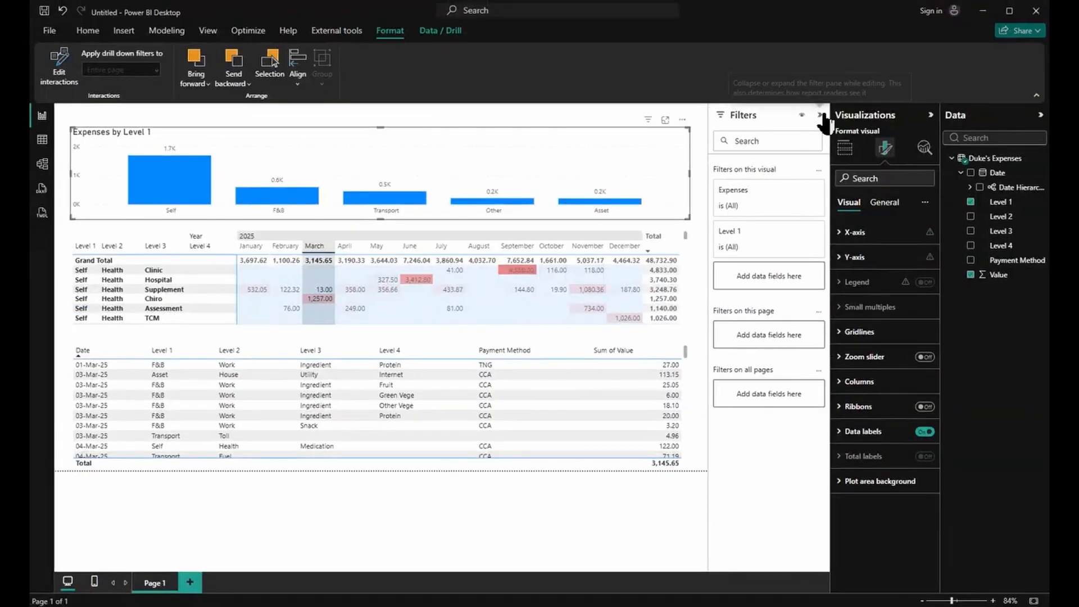
Collapse the Filters, Visualizations and Data panes to enlarge the report canvas.
{"action": "left_click", "coordinate": [822, 115]}
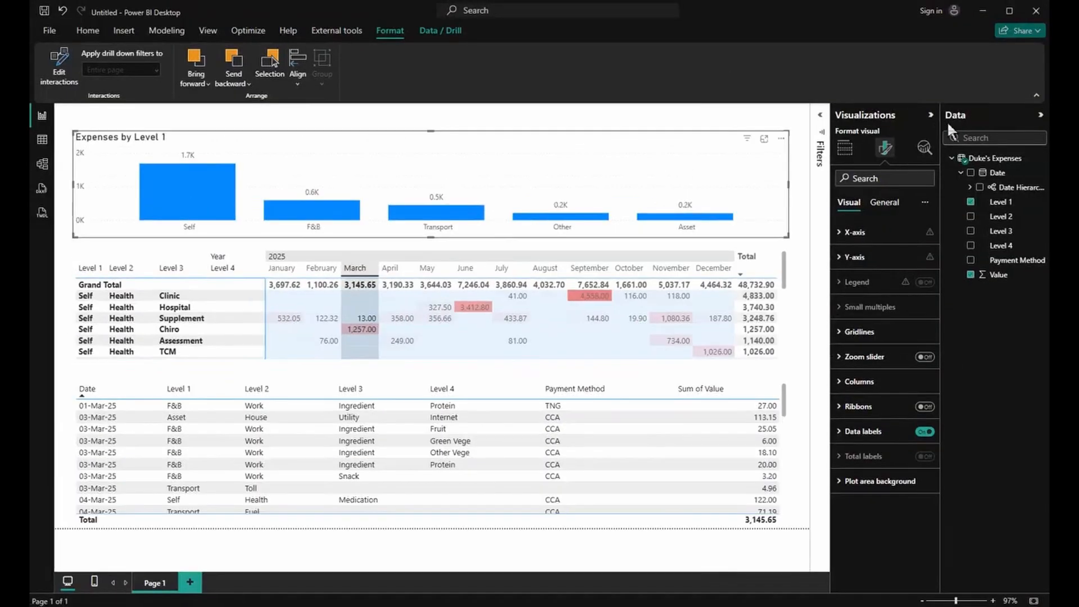
{"action": "left_click", "coordinate": [931, 115]}
{"action": "left_click", "coordinate": [1041, 115]}
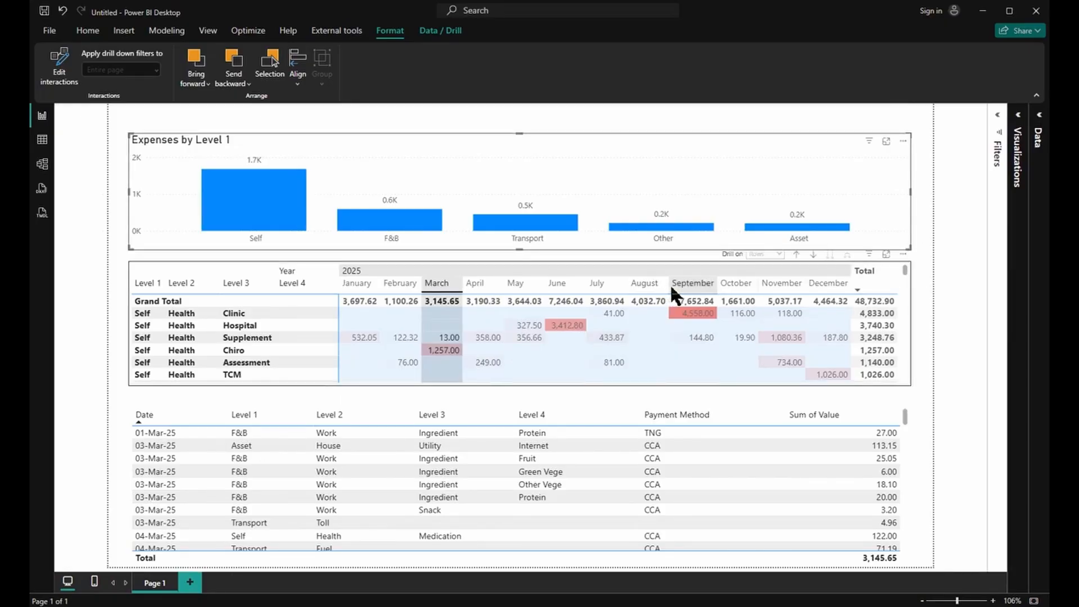
Filter the report by each month in the matrix from April to December to compare the Level 1 expenses.
{"action": "left_click", "coordinate": [489, 285]}
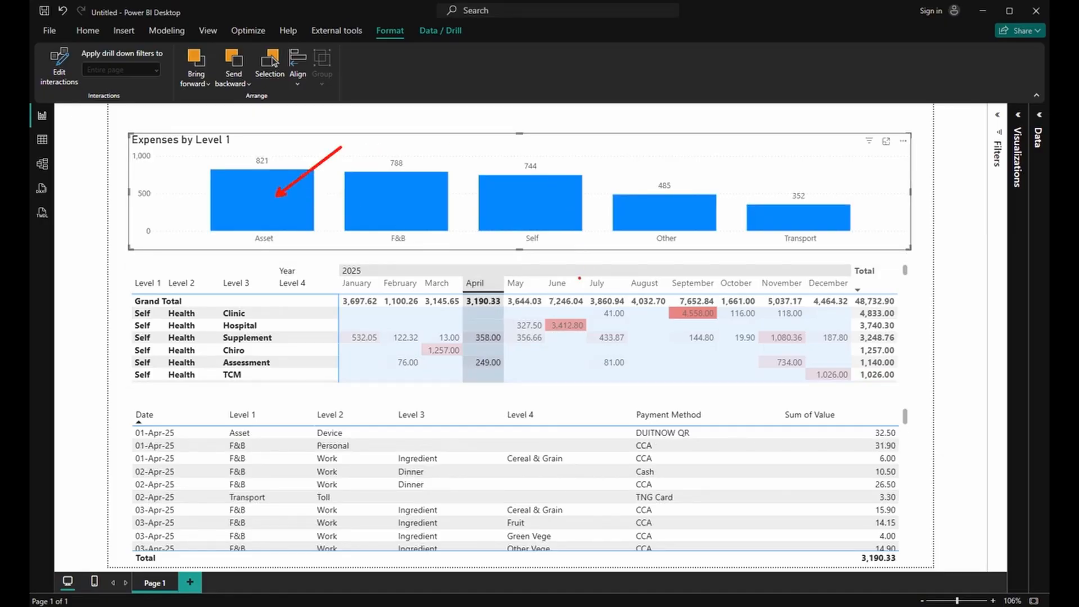
{"action": "left_click", "coordinate": [518, 285]}
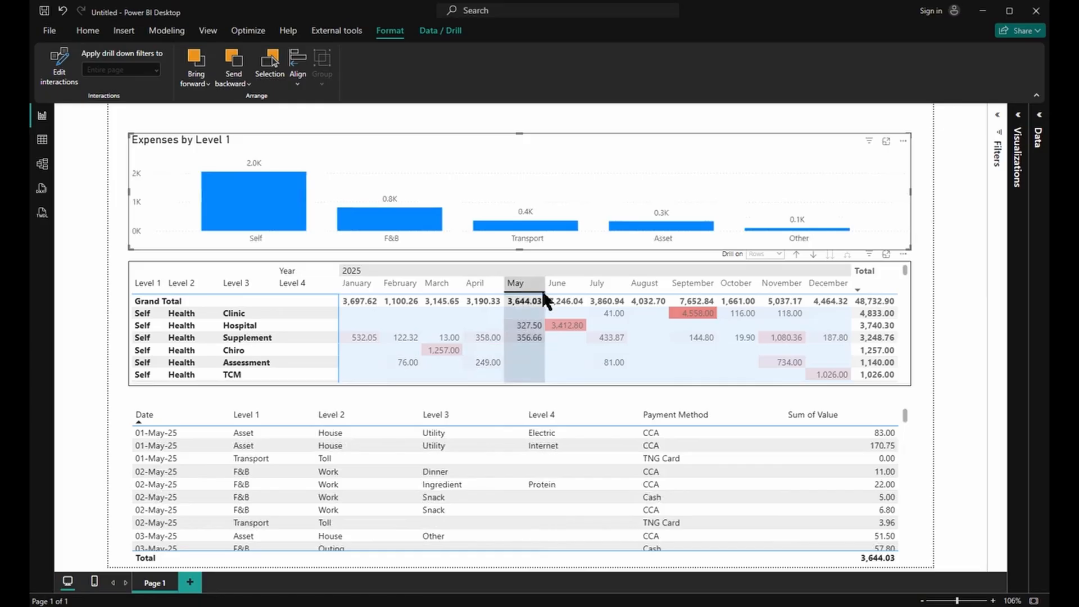
{"action": "left_click", "coordinate": [553, 283]}
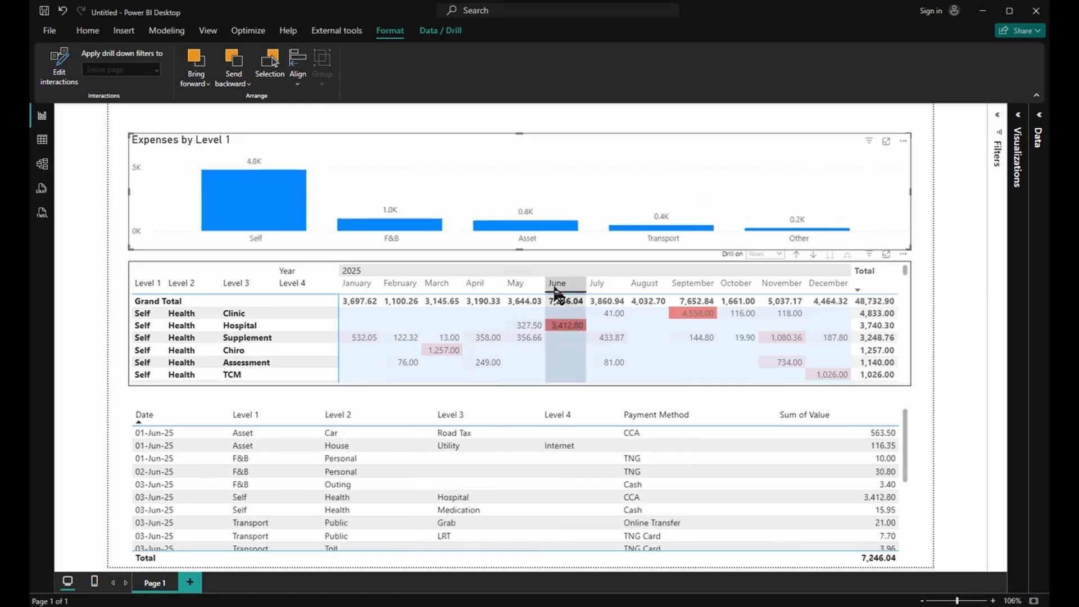
{"action": "left_click", "coordinate": [594, 285]}
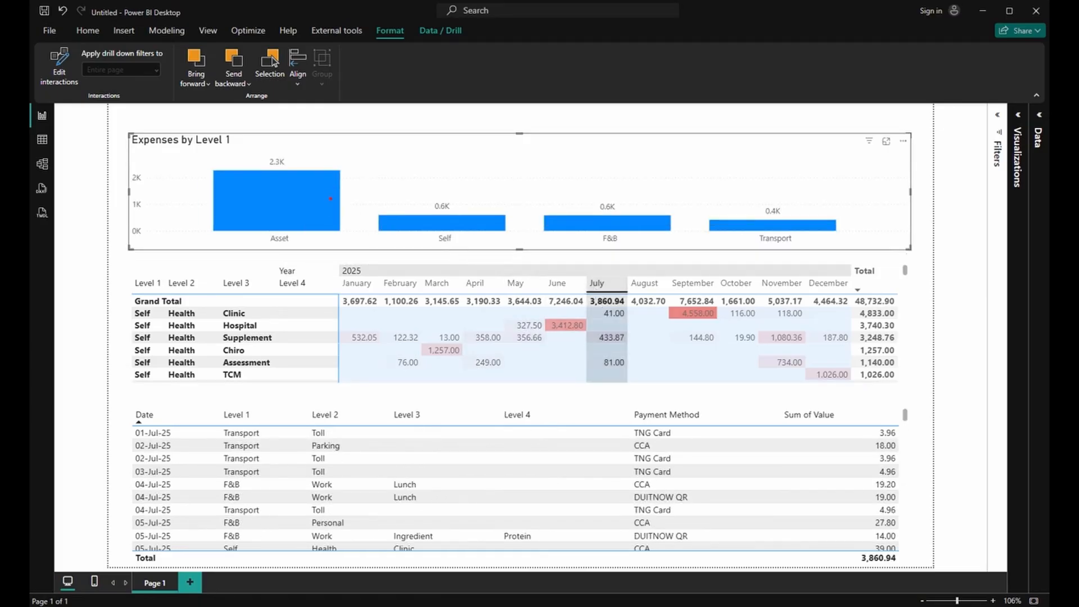
{"action": "left_click_drag", "start_coordinate": [322, 197], "coordinate": [369, 169]}
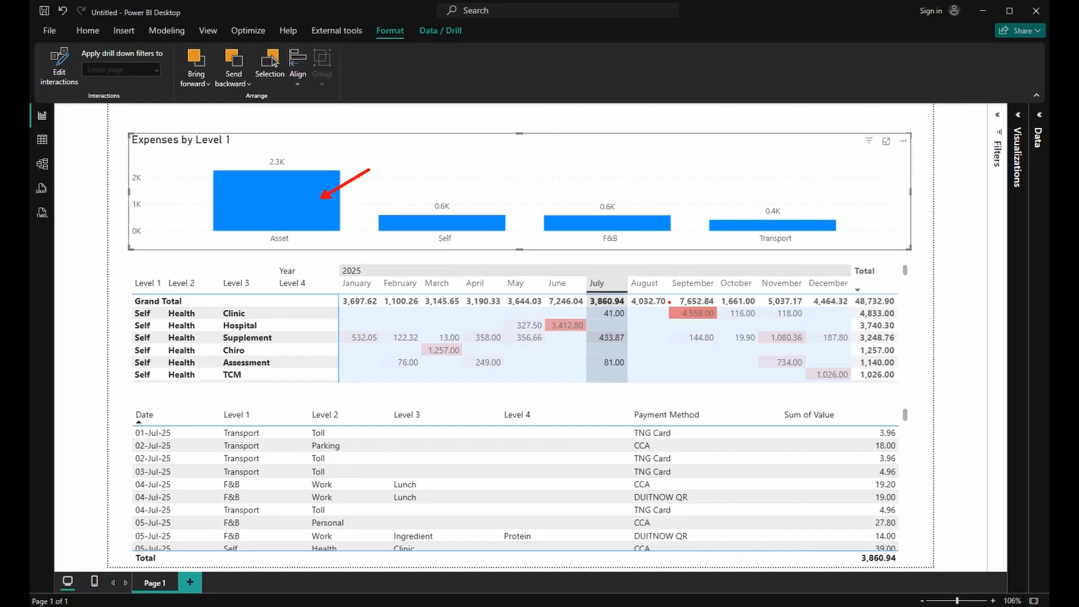
{"action": "left_click", "coordinate": [652, 285]}
{"action": "left_click", "coordinate": [686, 284]}
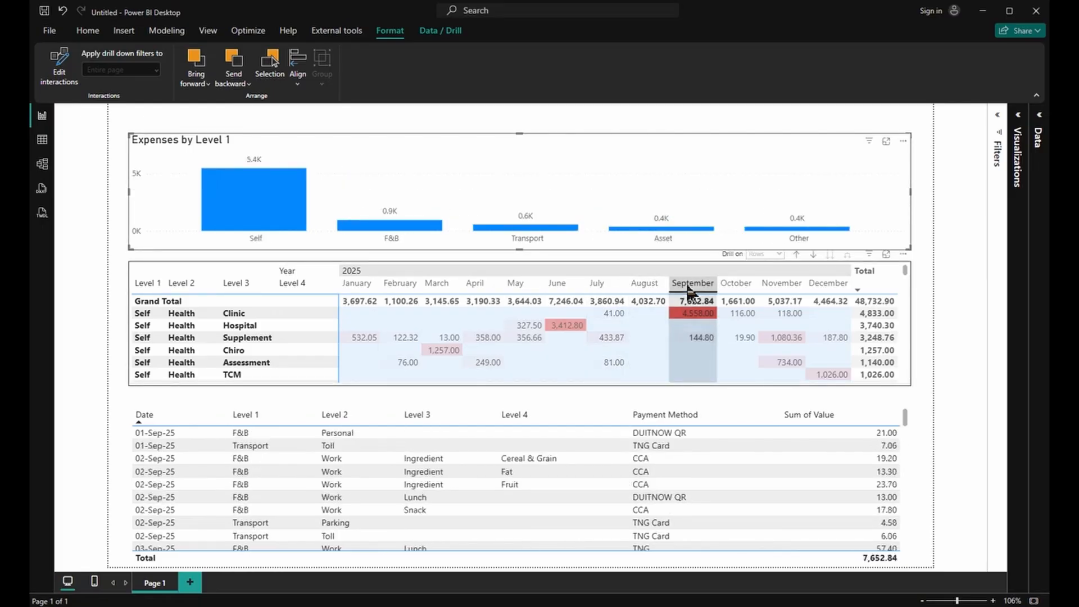
{"action": "left_click", "coordinate": [722, 286]}
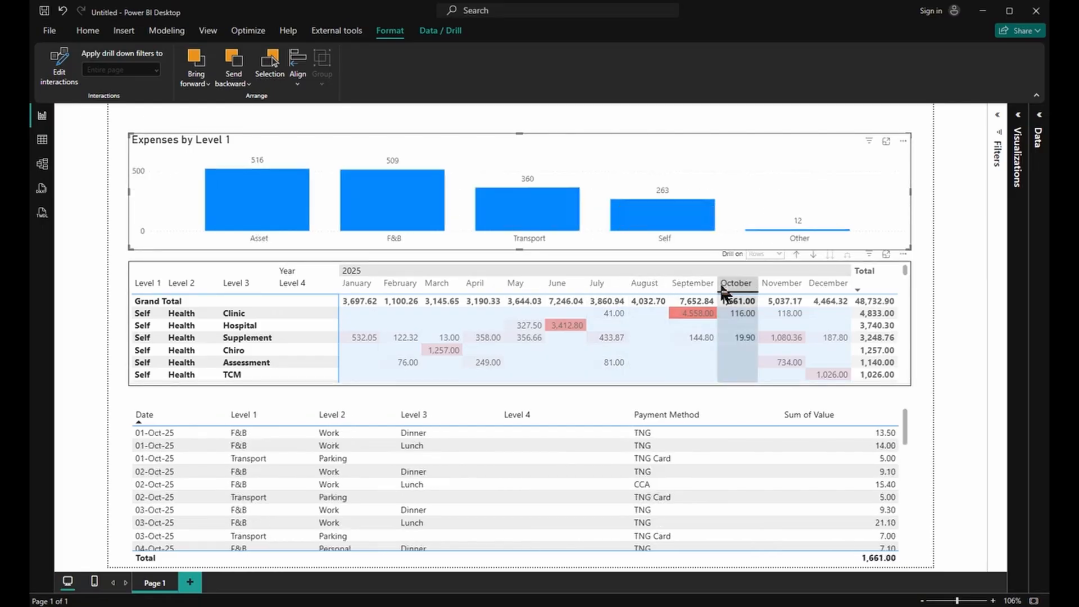
{"action": "left_click", "coordinate": [771, 286]}
{"action": "left_click", "coordinate": [812, 288]}
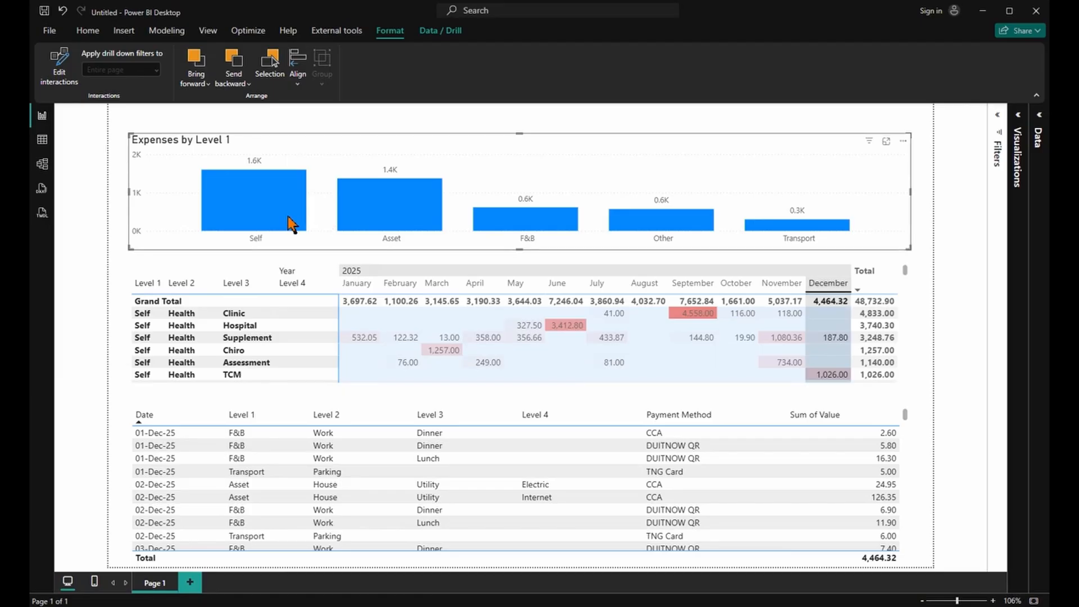
Review the December transactions in the detail table through to the end of the month and return to the first row.
{"action": "mouse_move", "coordinate": [254, 223]}
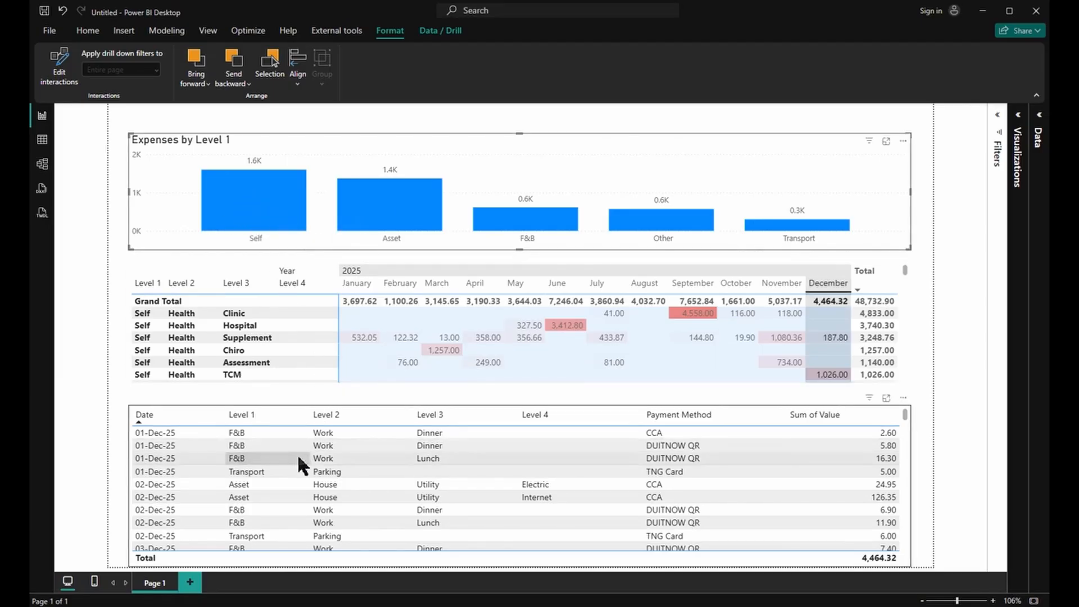
{"action": "scroll", "coordinate": [338, 446], "scroll_direction": "down", "scroll_amount": 15}
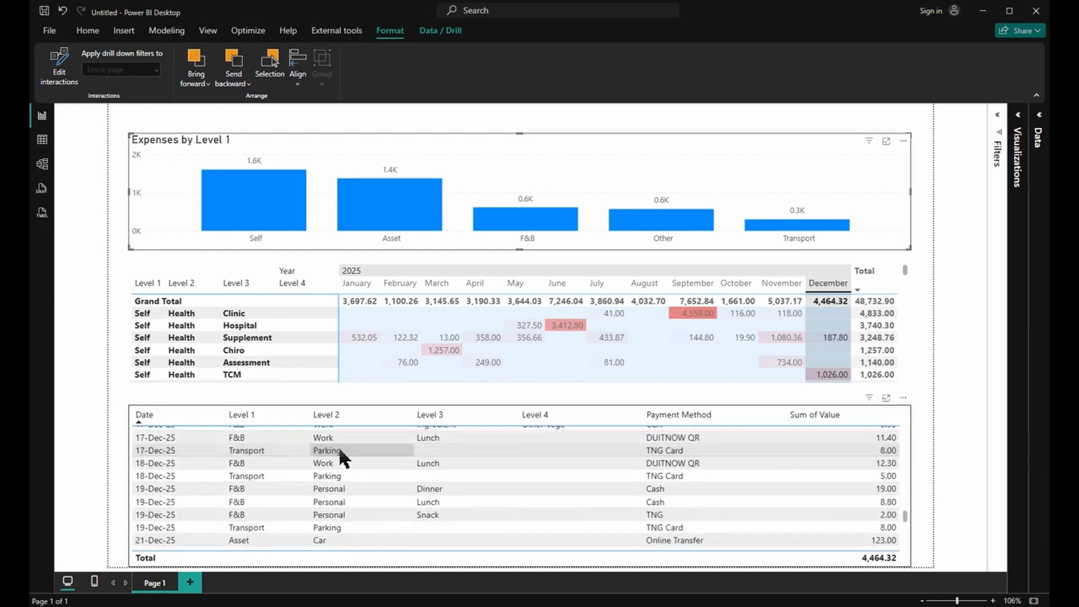
{"action": "scroll", "coordinate": [339, 446], "scroll_direction": "down", "scroll_amount": 2}
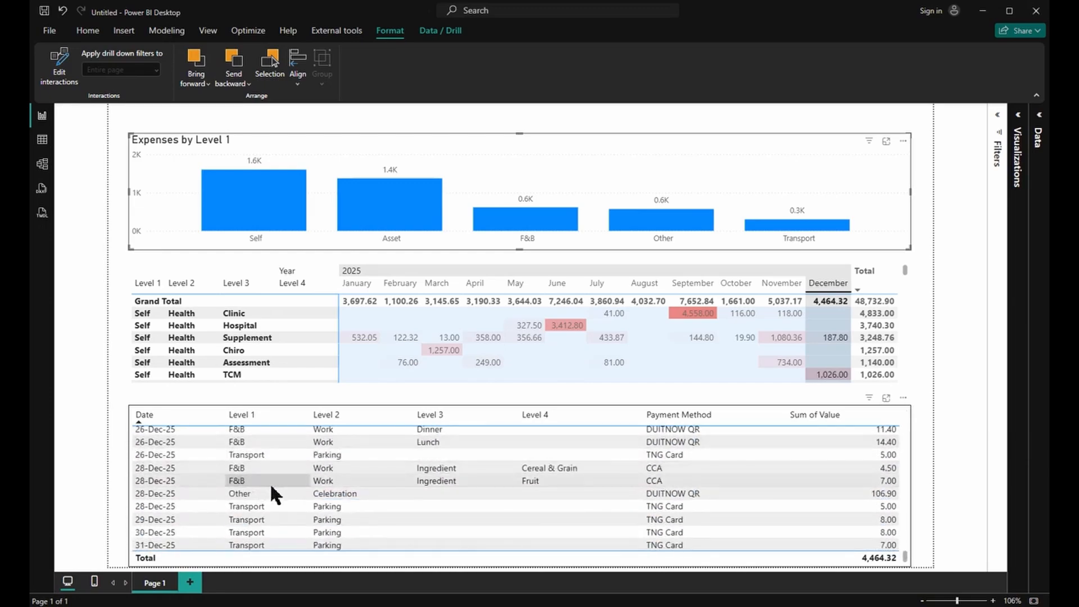
{"action": "scroll", "coordinate": [270, 483], "scroll_direction": "up", "scroll_amount": 17}
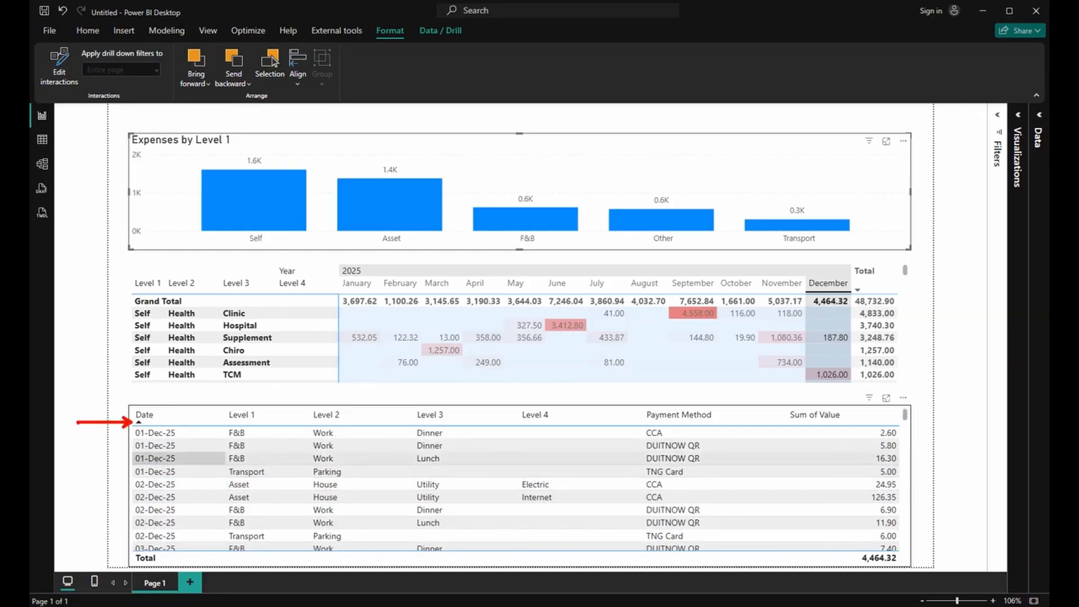
Narrow the December expenses to the Self category from the column chart, and clear the selections.
{"action": "left_click", "coordinate": [260, 201]}
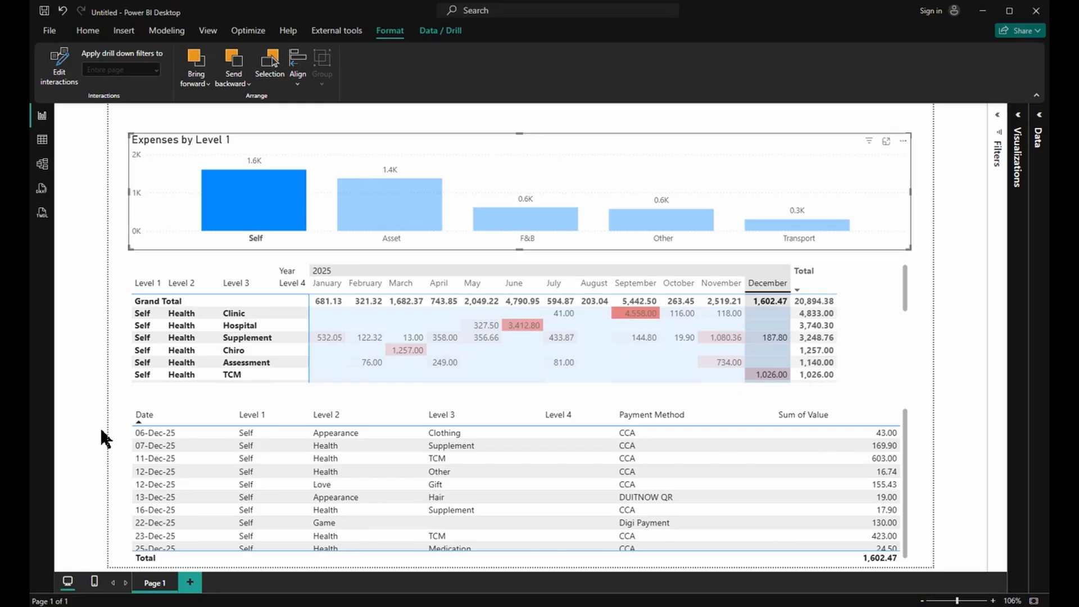
{"action": "left_click", "coordinate": [244, 206]}
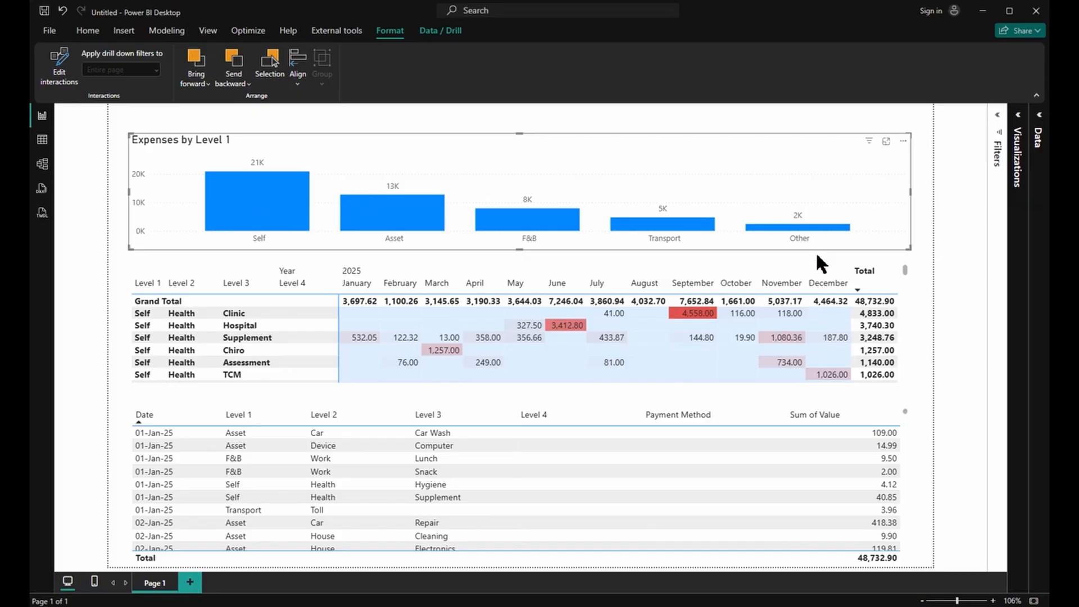
Filter the report by the Self column and December together and examine the matching transactions in the detail table.
{"action": "left_click", "coordinate": [840, 283]}
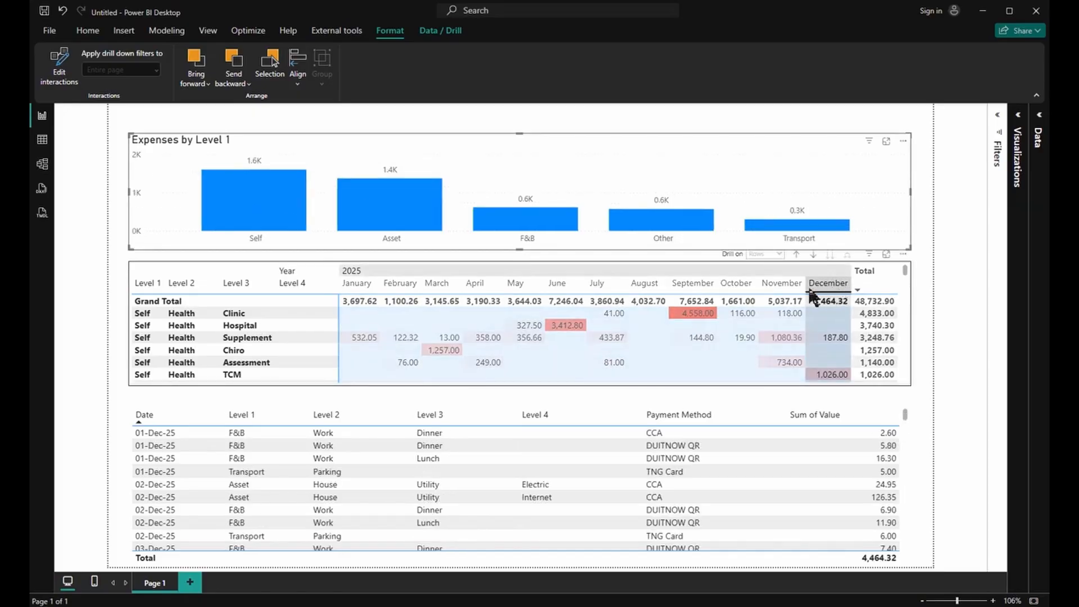
{"action": "left_click", "coordinate": [269, 216]}
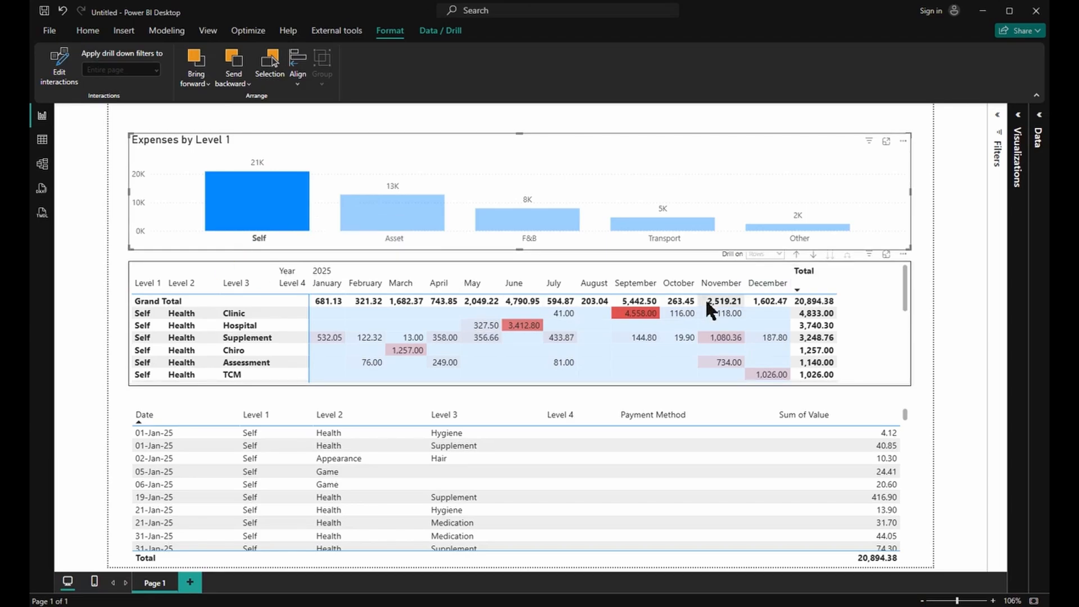
{"action": "left_click", "coordinate": [768, 287]}
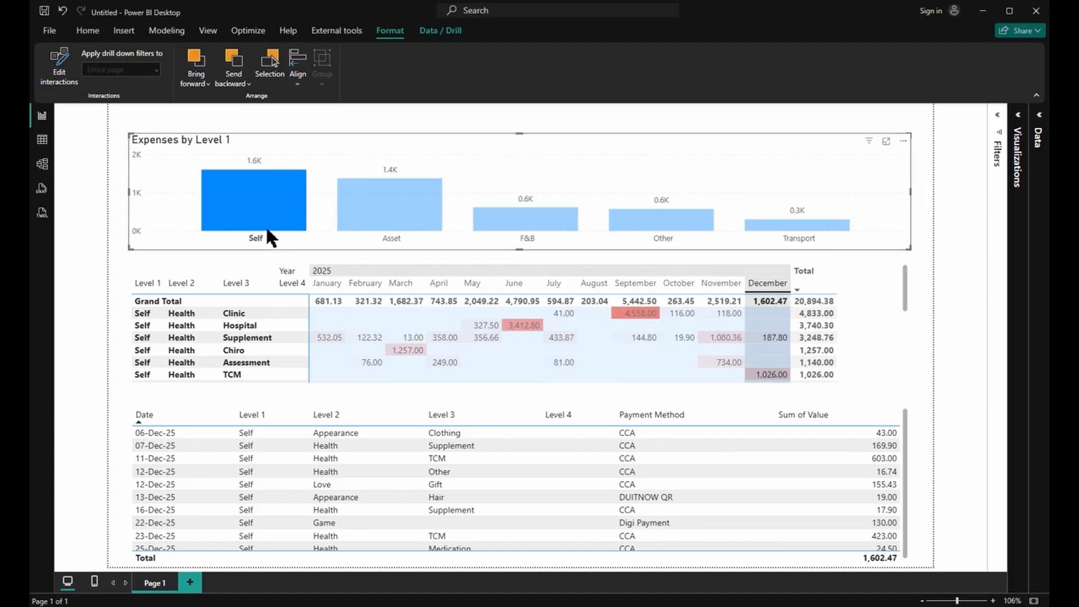
{"action": "mouse_move", "coordinate": [264, 222]}
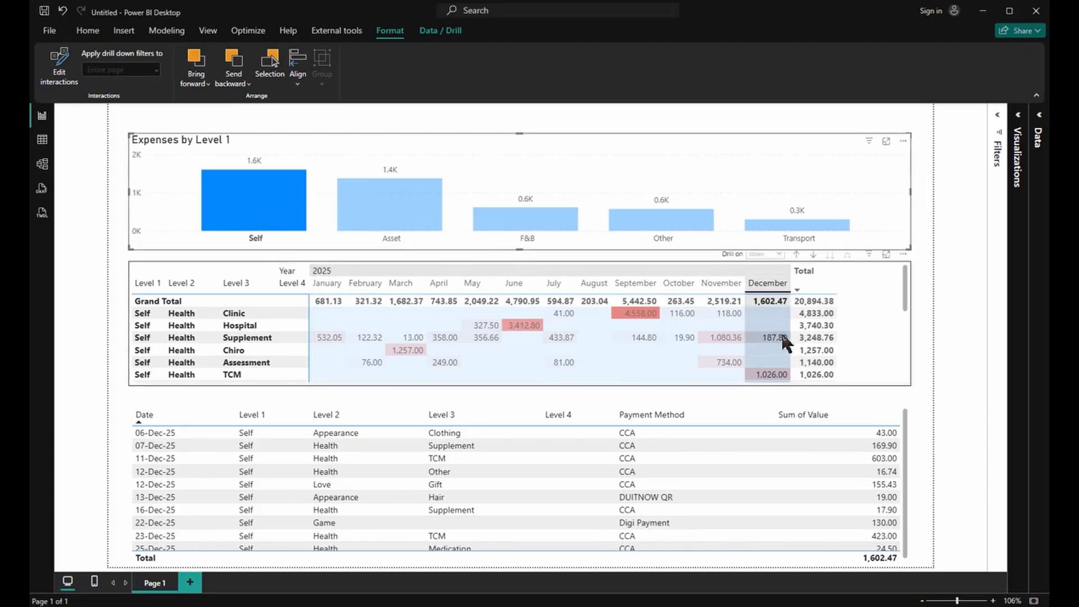
{"action": "scroll", "coordinate": [201, 487], "scroll_direction": "down", "scroll_amount": 1}
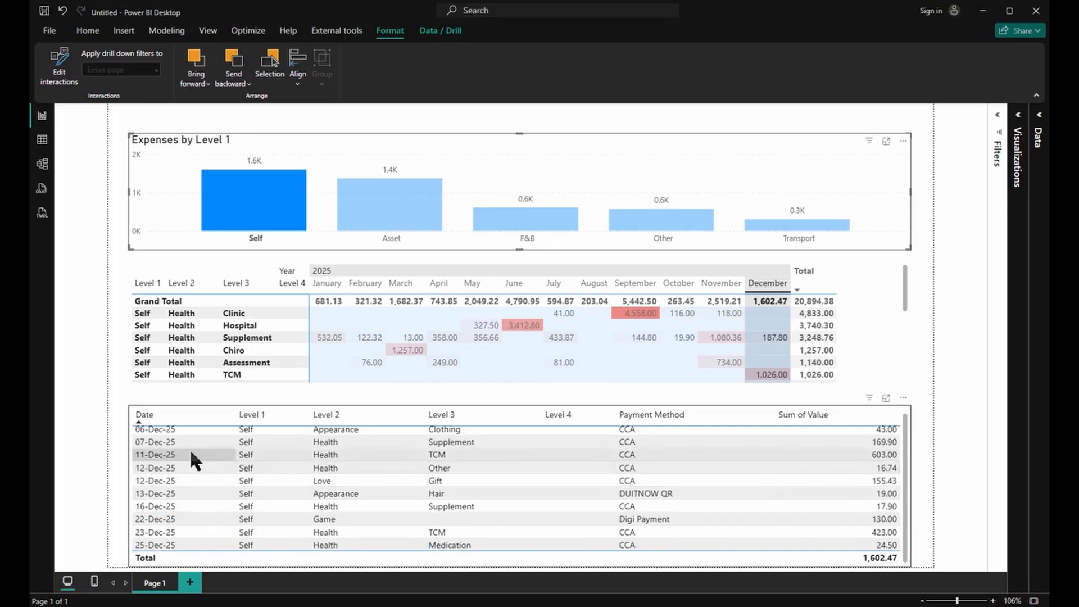
Add Other to the December filter, drop Self from it to examine only the Other transactions, and clear the selections.
{"action": "scroll", "coordinate": [197, 476], "scroll_direction": "up", "scroll_amount": 1}
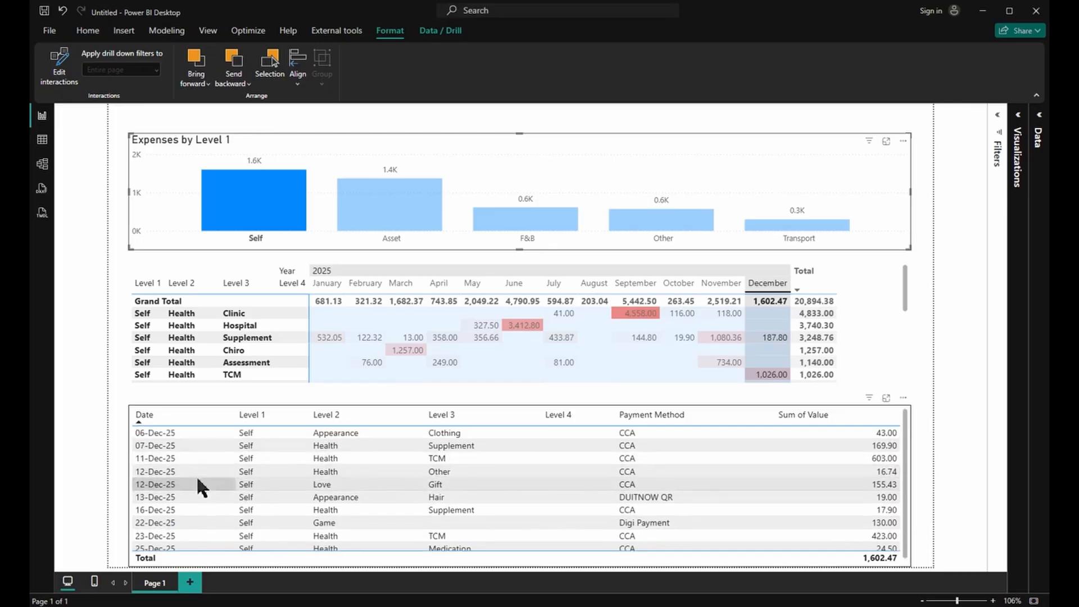
{"action": "left_click", "coordinate": [670, 225], "text": "ctrl"}
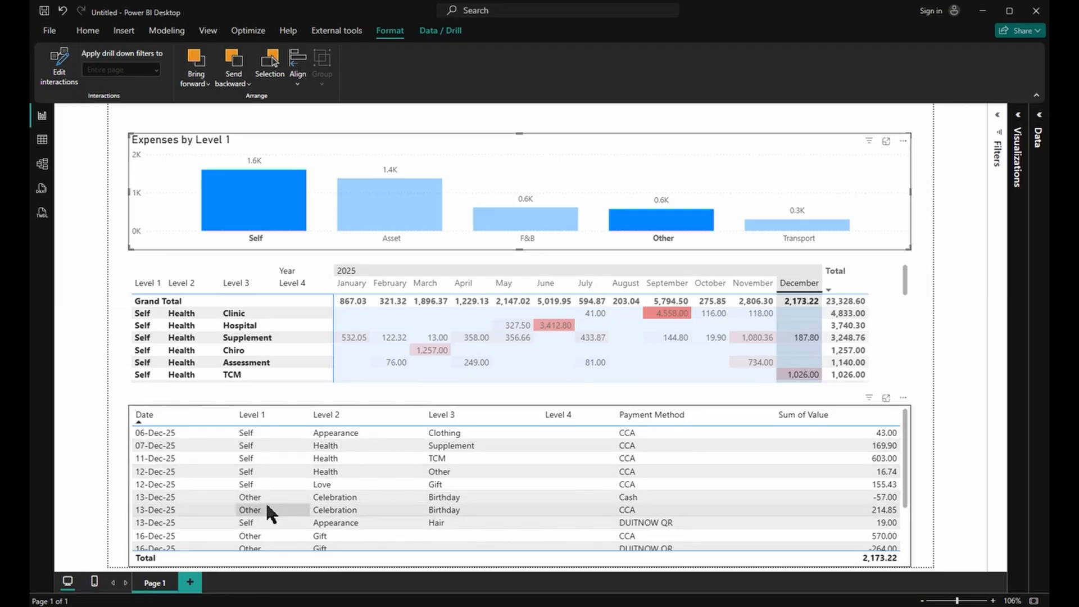
{"action": "left_click", "coordinate": [261, 222], "text": "ctrl"}
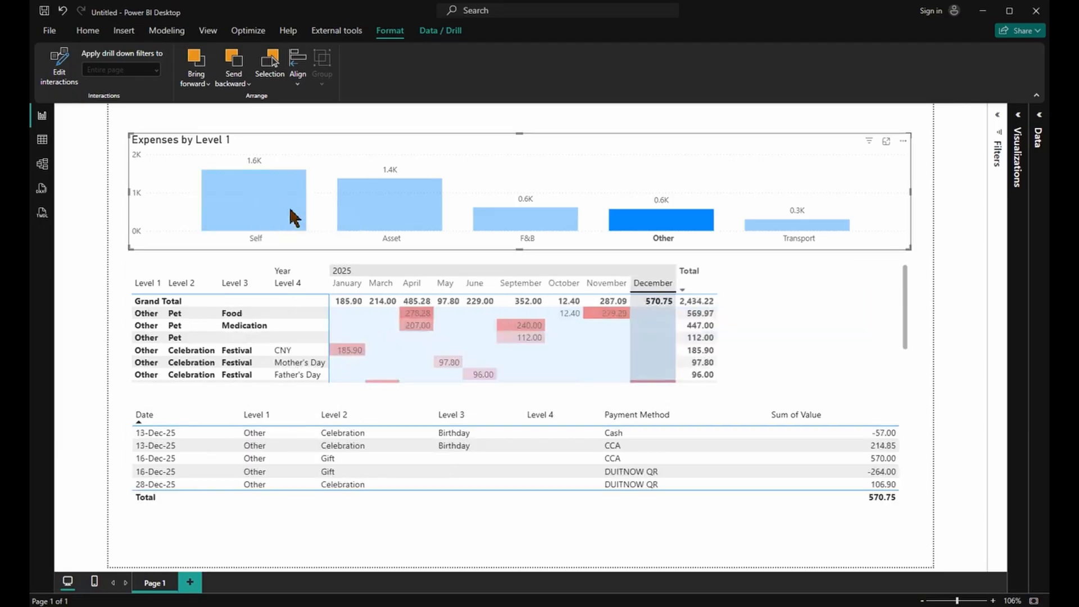
{"action": "mouse_move", "coordinate": [638, 225]}
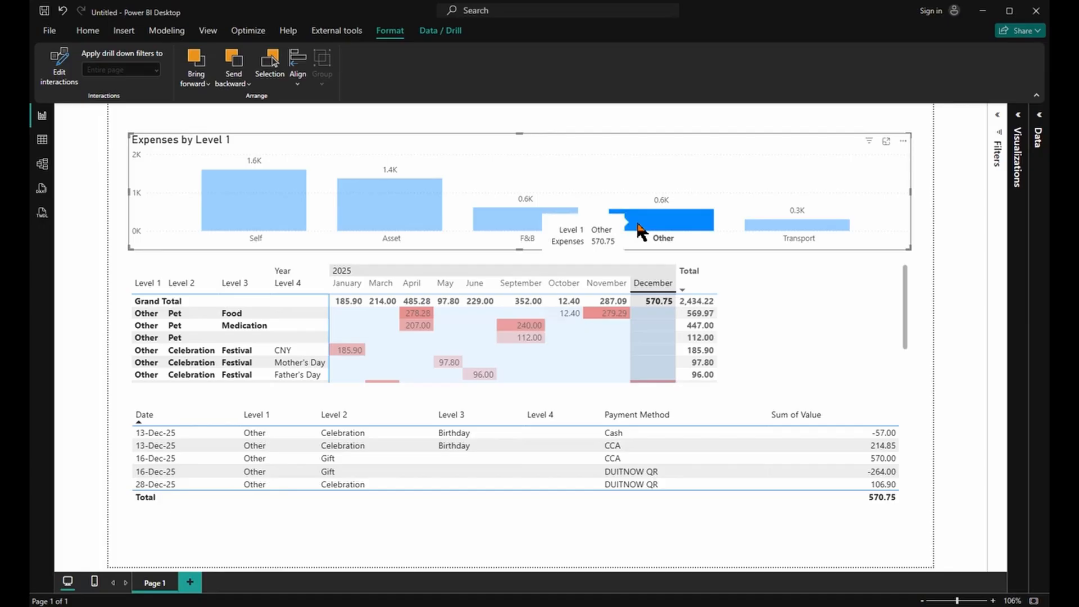
{"action": "left_click", "coordinate": [371, 482]}
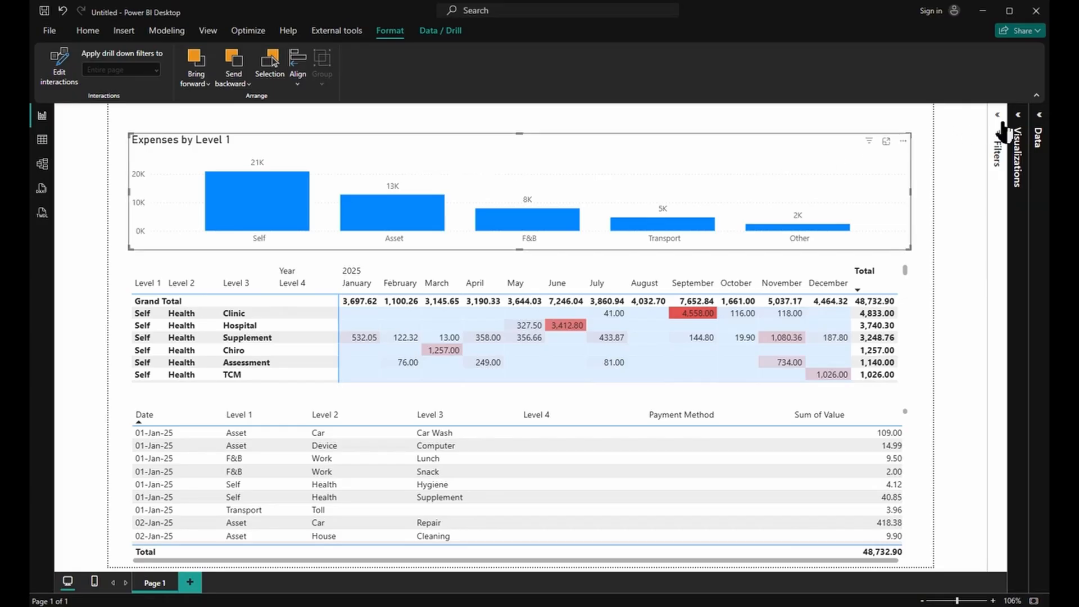
Review the Changed Type, Renamed Columns and Removed Columns steps of the expenses query in Power Query Editor, and return to the report.
{"action": "left_click", "coordinate": [1040, 115]}
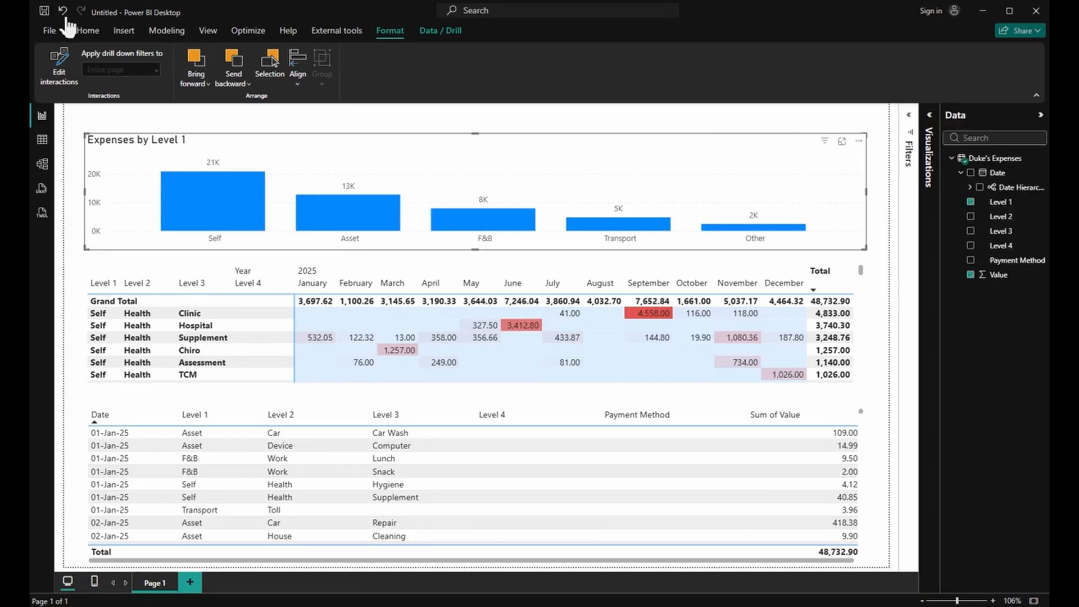
{"action": "left_click", "coordinate": [88, 31]}
{"action": "left_click", "coordinate": [178, 92]}
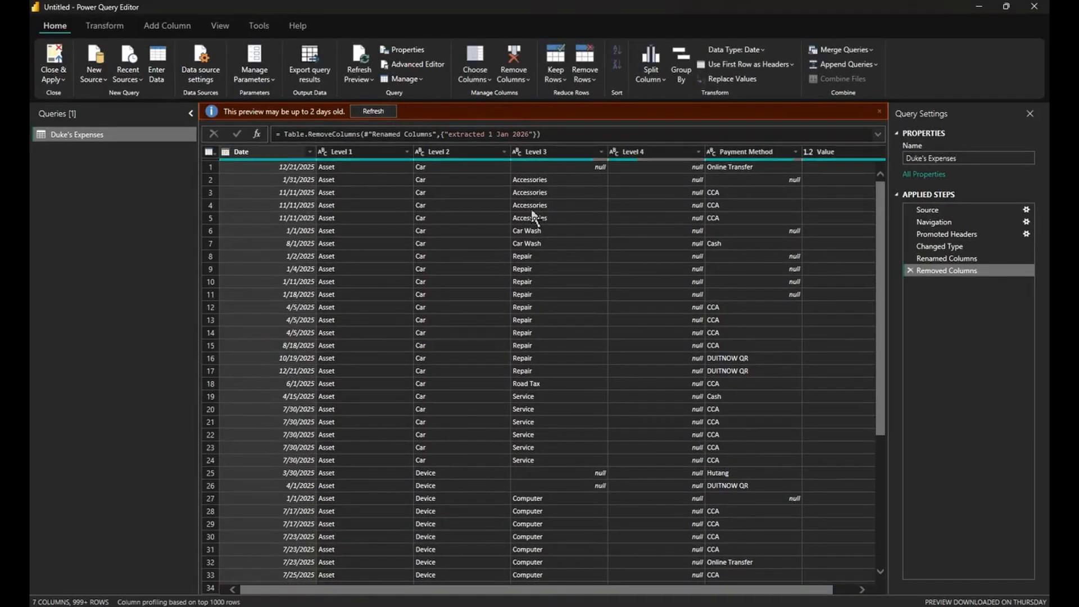
{"action": "left_click", "coordinate": [950, 247]}
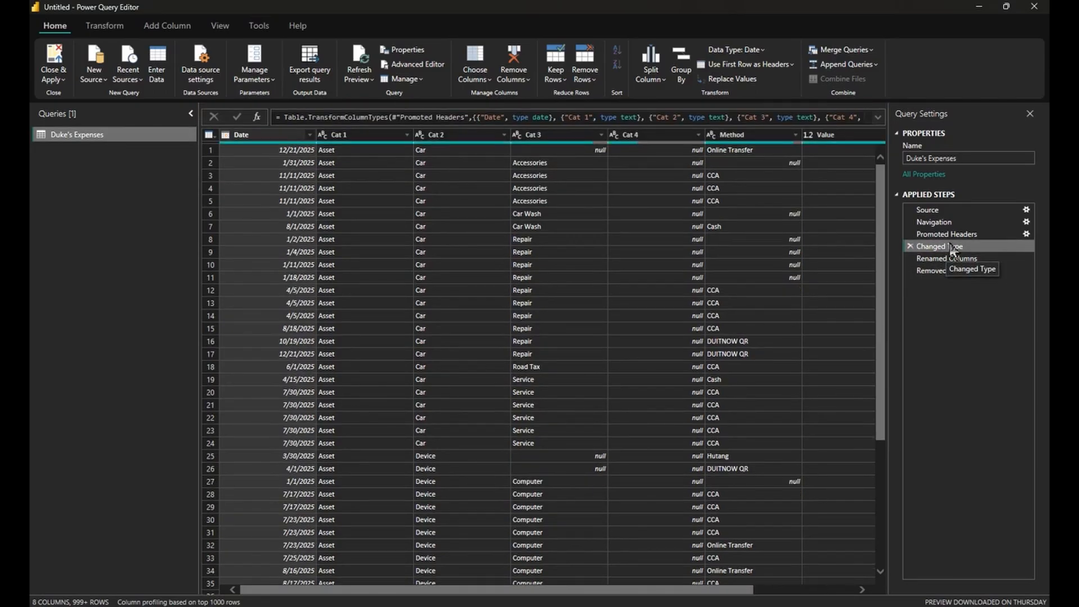
{"action": "left_click", "coordinate": [956, 259]}
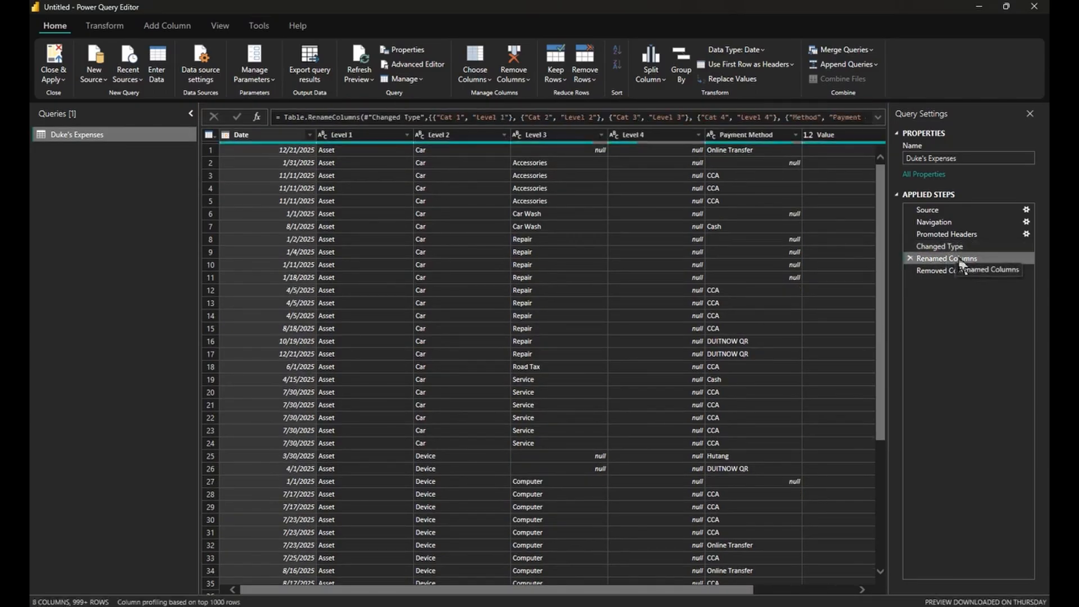
{"action": "left_click", "coordinate": [963, 272]}
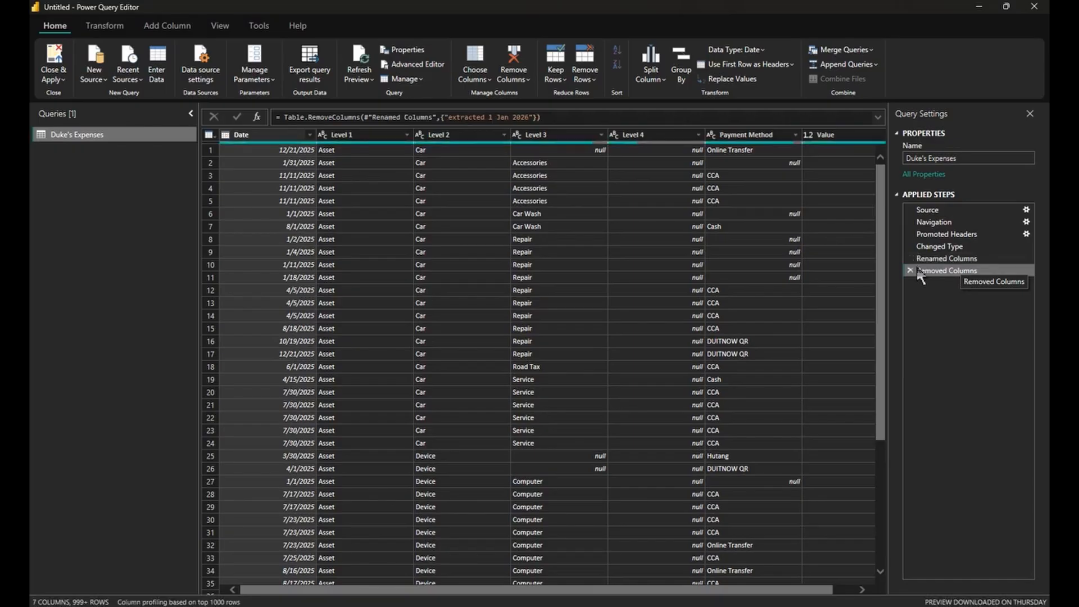
{"action": "left_click", "coordinate": [53, 59]}
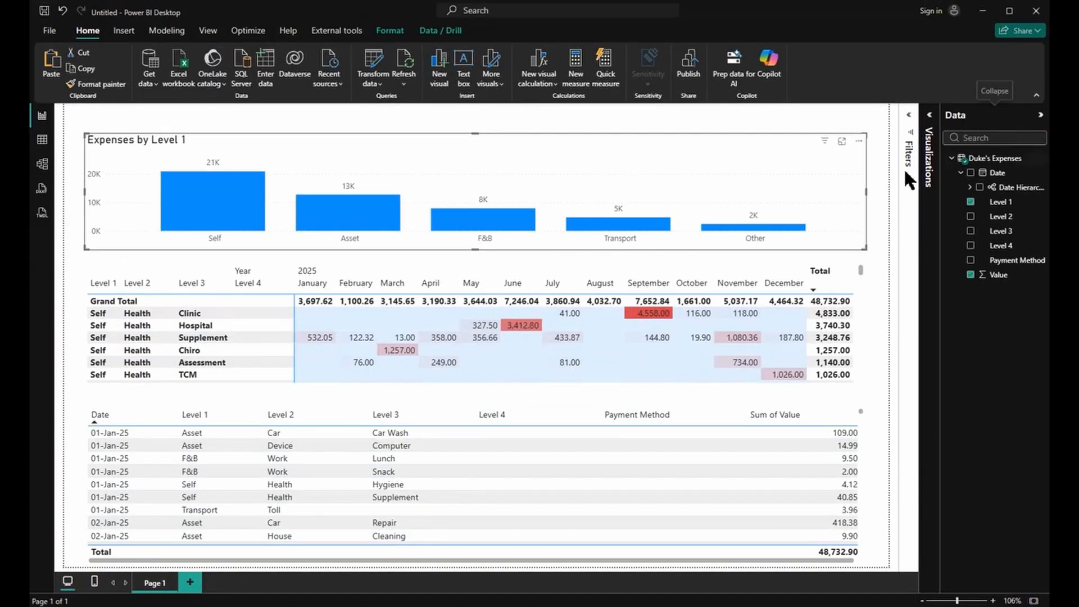
Show the build settings of the Level 1 column chart and the monthly matrix to review their assigned fields.
{"action": "left_click", "coordinate": [927, 129]}
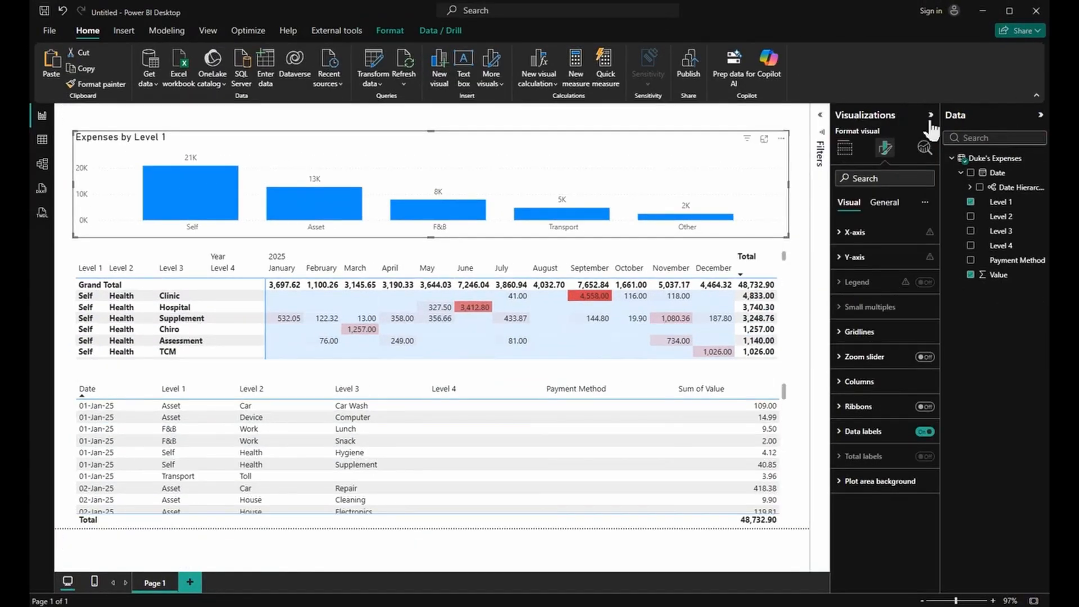
{"action": "left_click", "coordinate": [846, 149]}
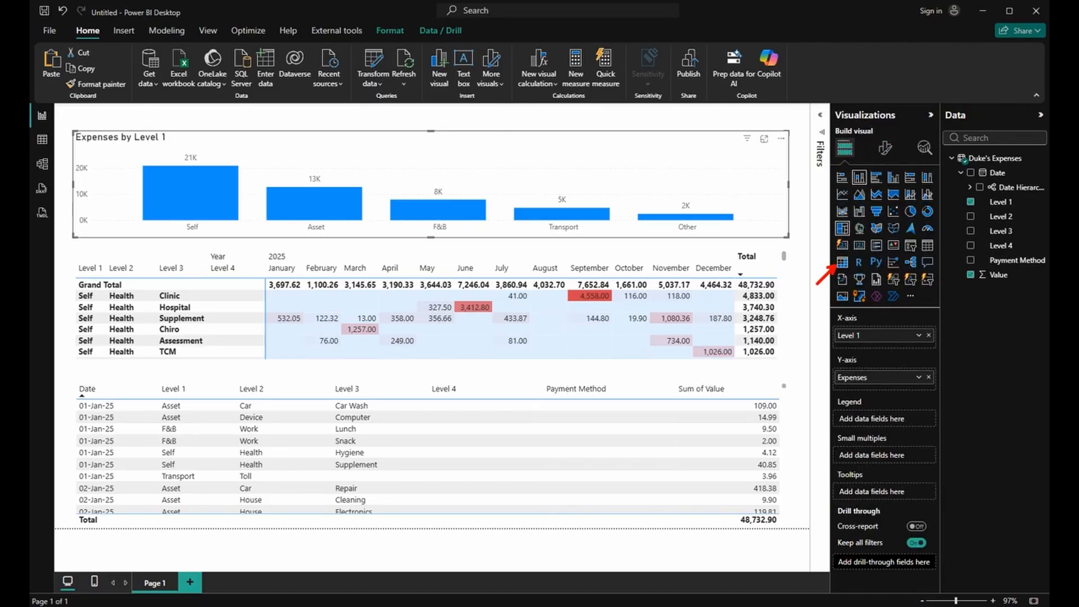
{"action": "left_click", "coordinate": [785, 257]}
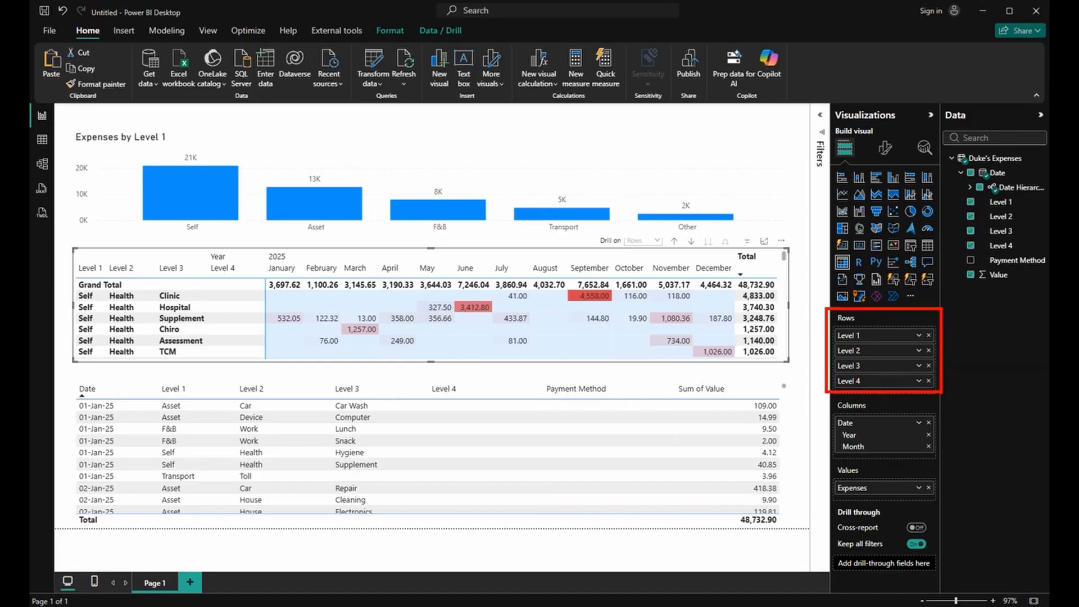
Sort the monthly matrix in descending order.
{"action": "left_click", "coordinate": [781, 241]}
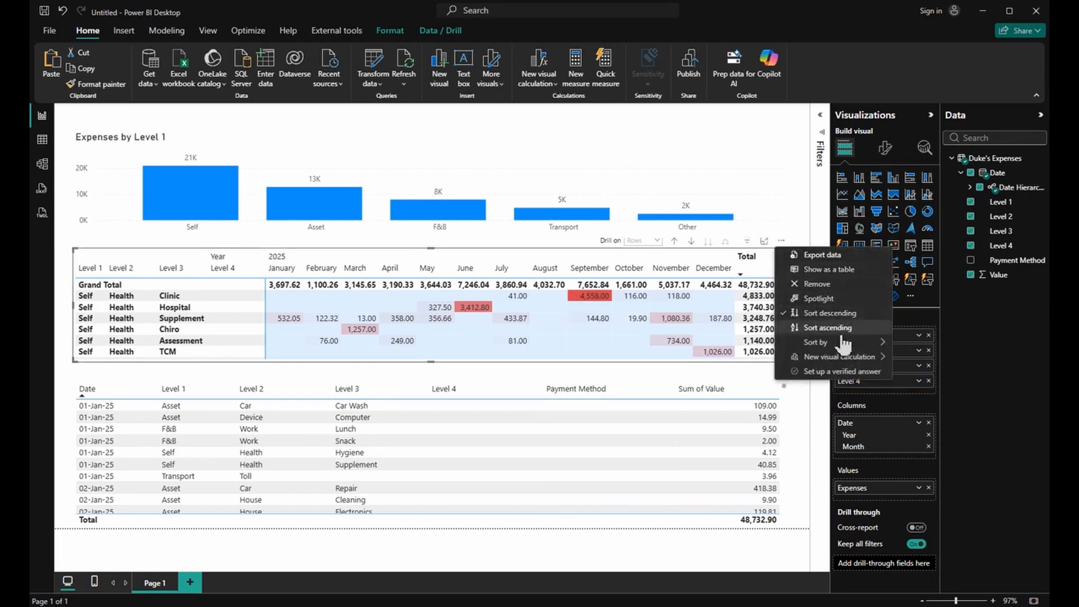
{"action": "mouse_move", "coordinate": [873, 344]}
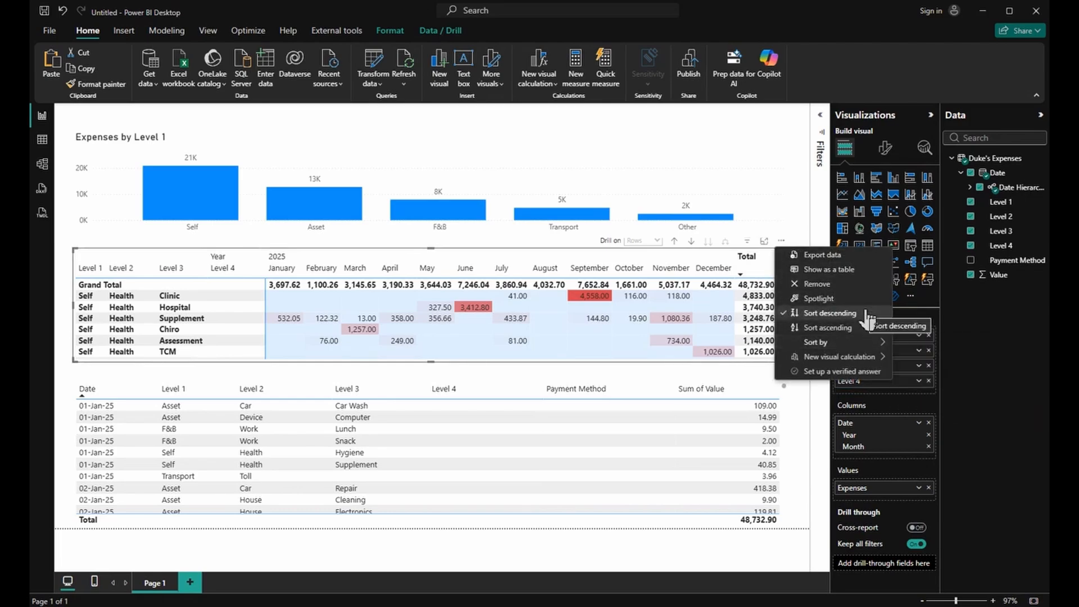
{"action": "left_click", "coordinate": [870, 320]}
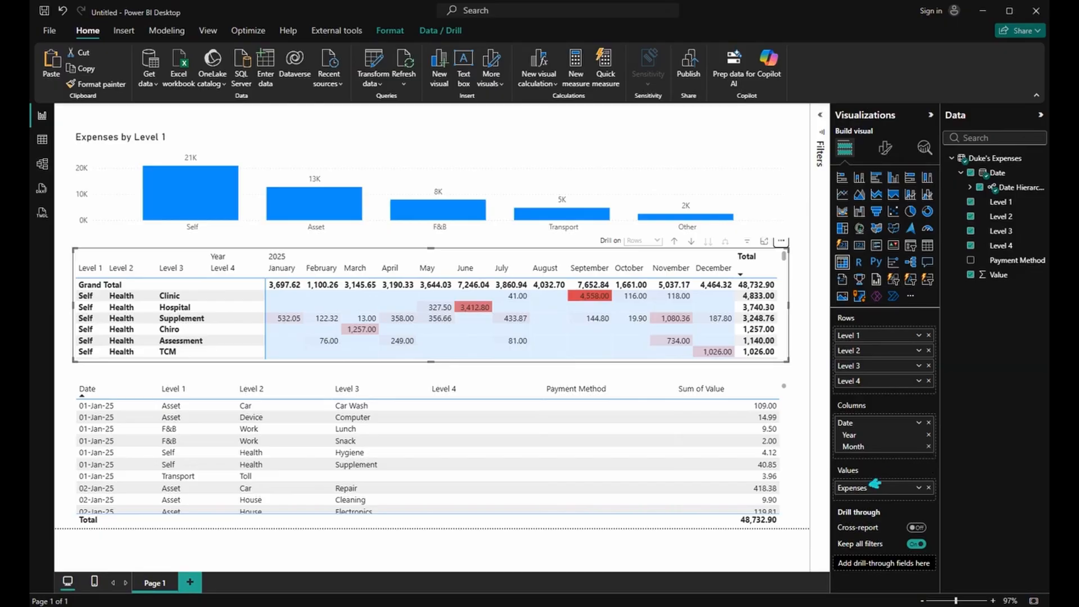
Open the name of the matrix's value field for editing and confirm it as Expenses.
{"action": "right_click", "coordinate": [879, 497]}
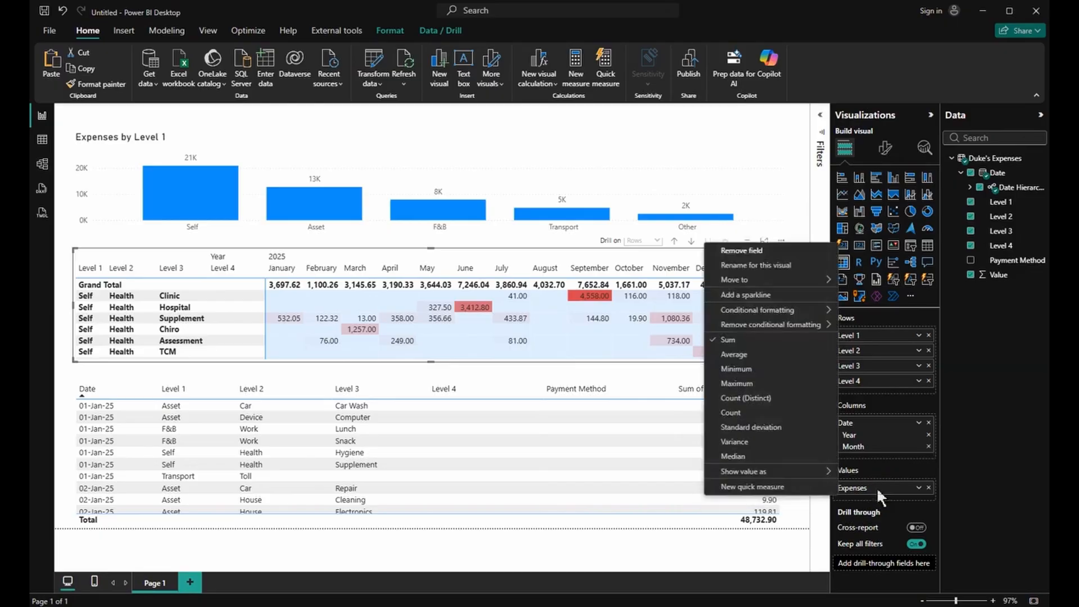
{"action": "left_click", "coordinate": [778, 268]}
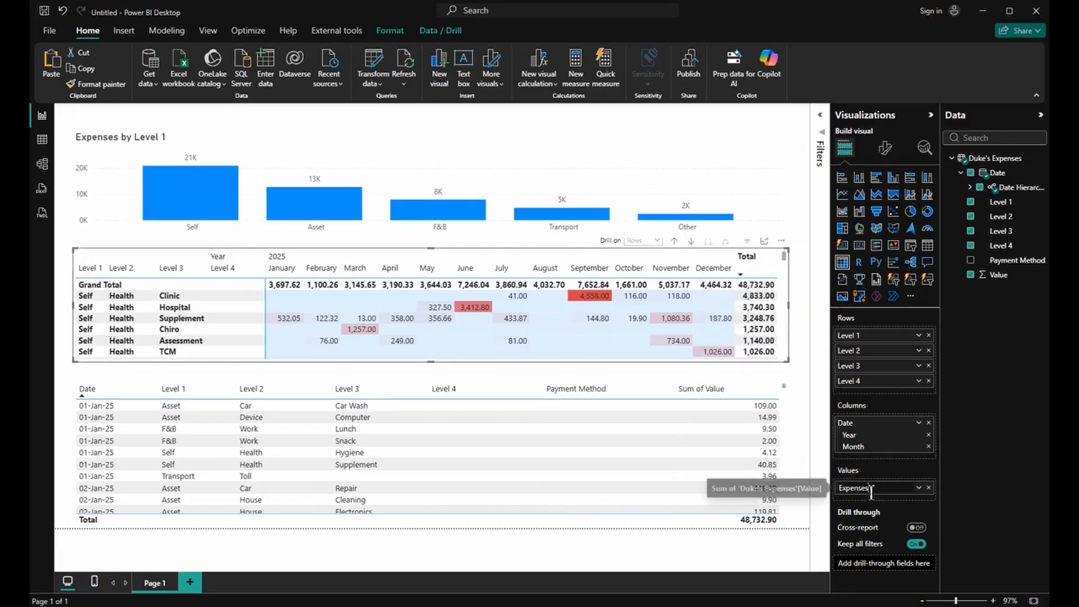
{"action": "double_click", "coordinate": [860, 491]}
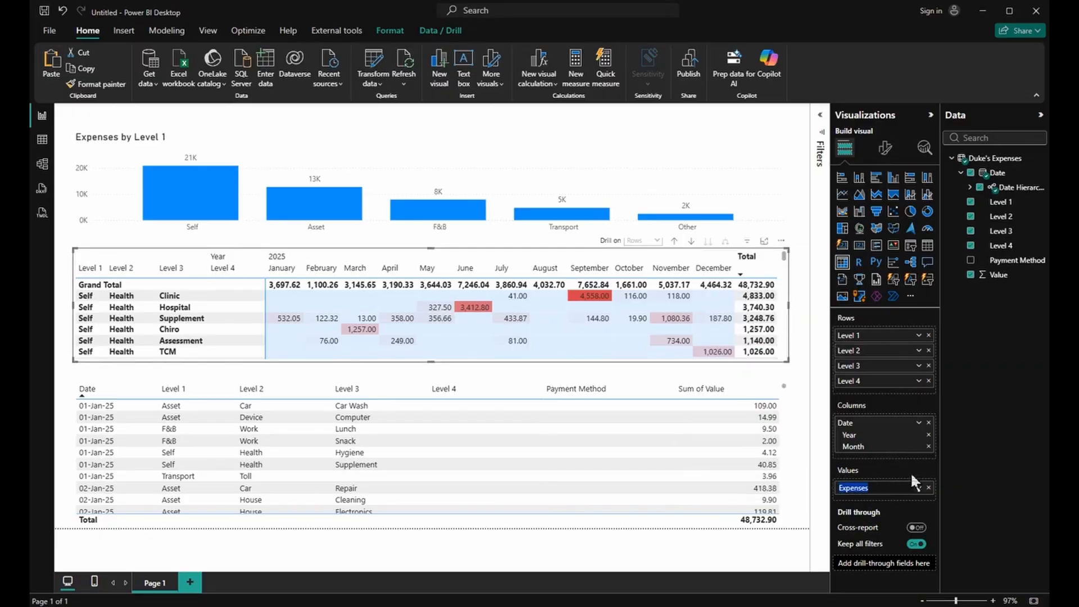
{"action": "key", "text": "Return"}
Expand the Date hierarchy in the data fields and point out its Year and Month levels.
{"action": "left_click", "coordinate": [970, 188]}
{"action": "left_click", "coordinate": [1013, 204]}
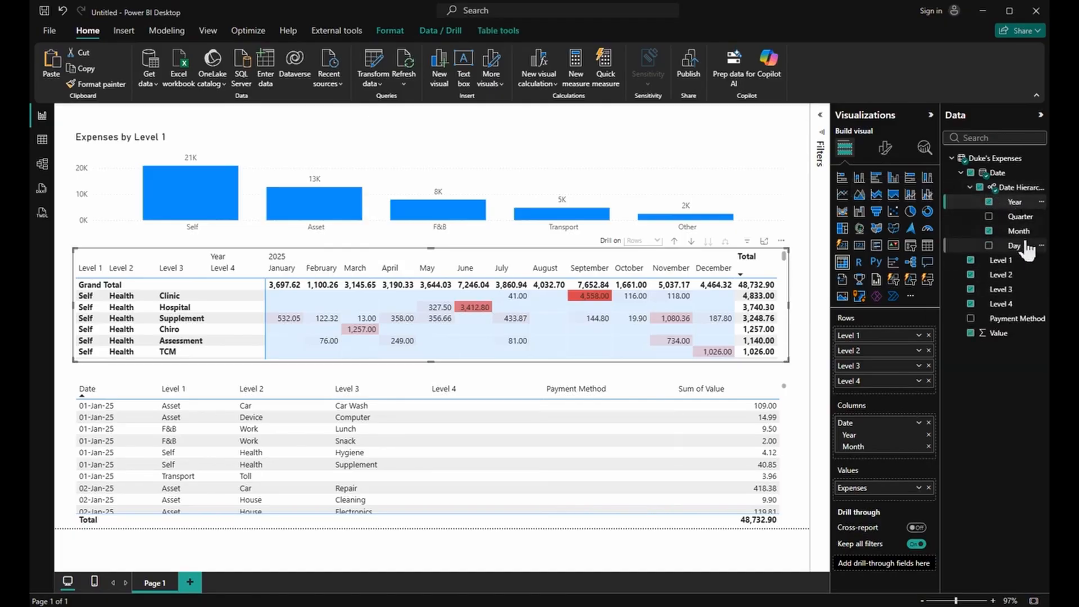
{"action": "left_click", "coordinate": [1024, 235]}
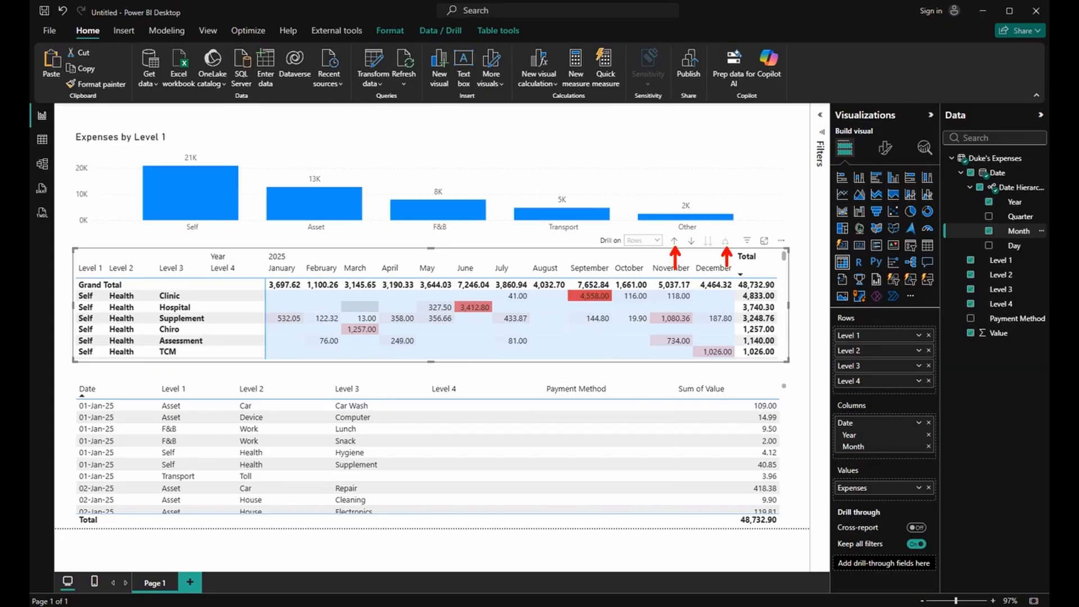
Drill the matrix rows up to Level 1, and expand them level by level down to Level 4.
{"action": "left_click", "coordinate": [675, 242]}
{"action": "left_click", "coordinate": [675, 242]}
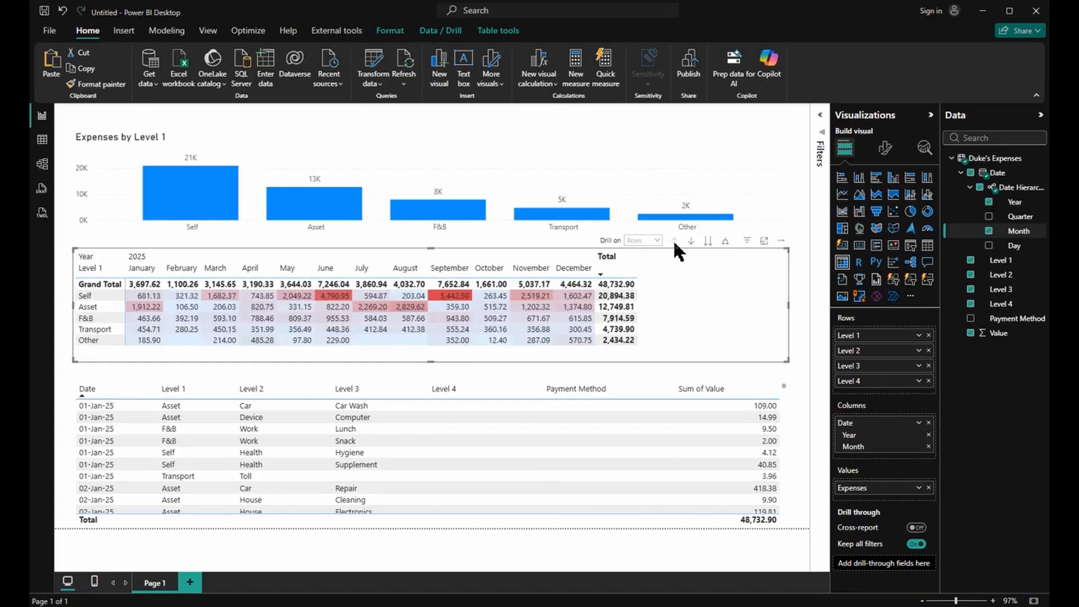
{"action": "left_click", "coordinate": [726, 242]}
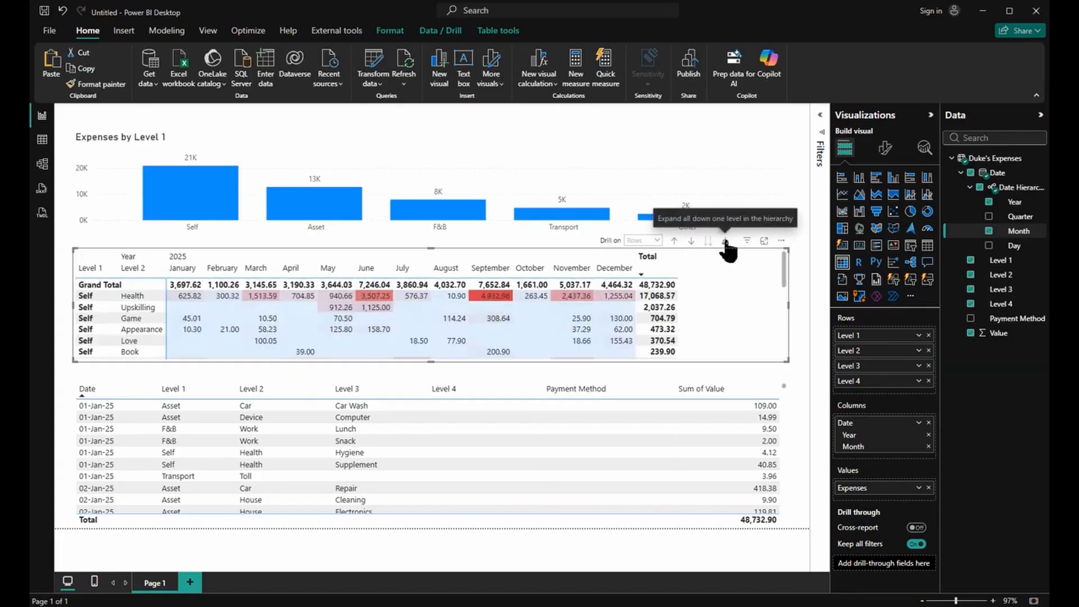
{"action": "left_click", "coordinate": [726, 241]}
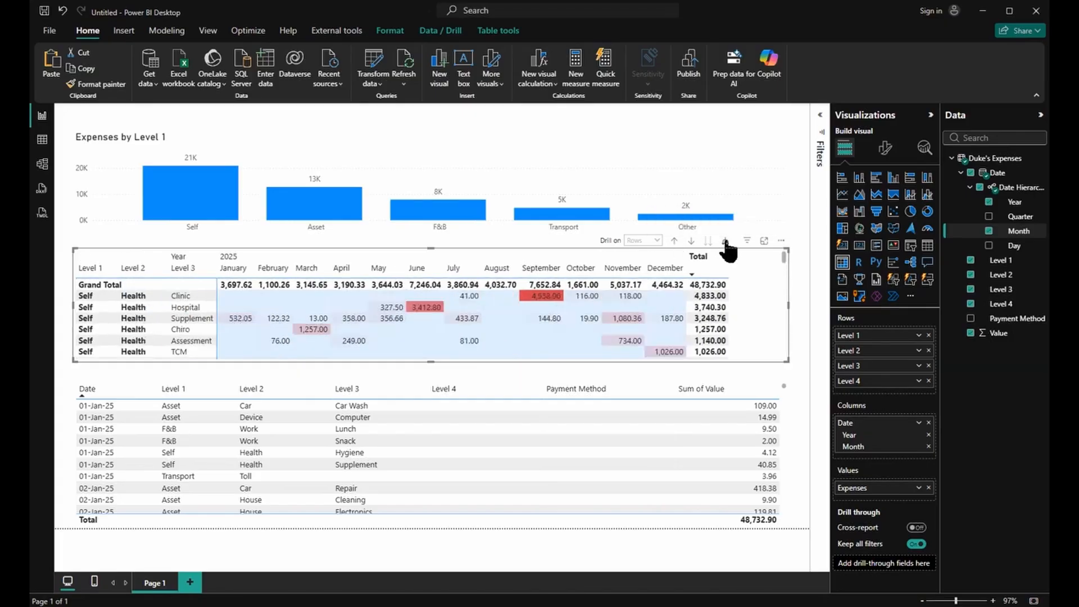
{"action": "left_click", "coordinate": [726, 242]}
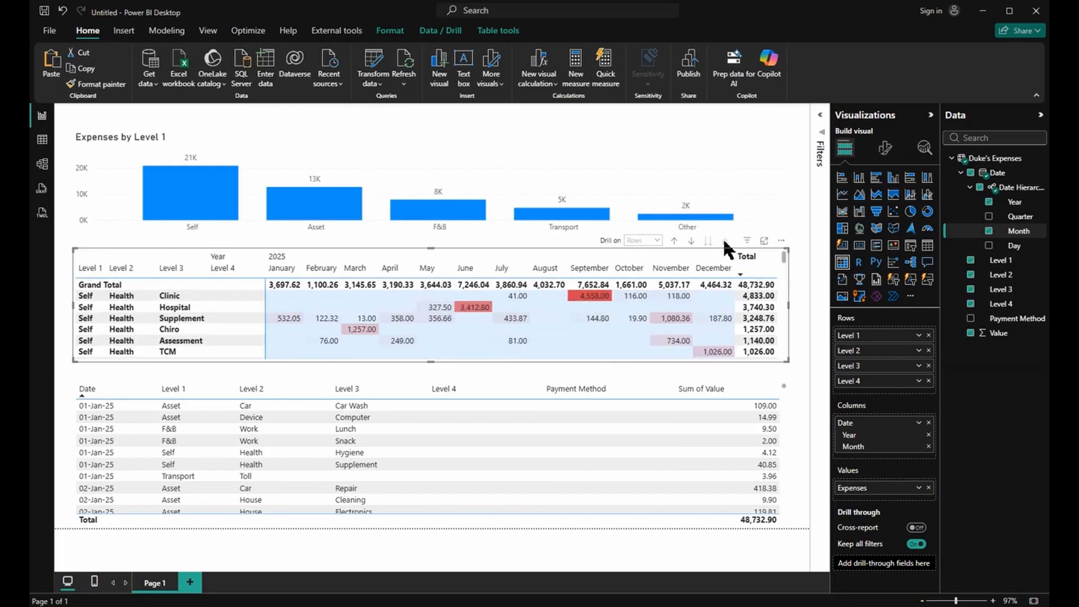
Show the background color option in the conditional formatting of the matrix's Expenses values, and leave it without applying anything.
{"action": "right_click", "coordinate": [883, 487]}
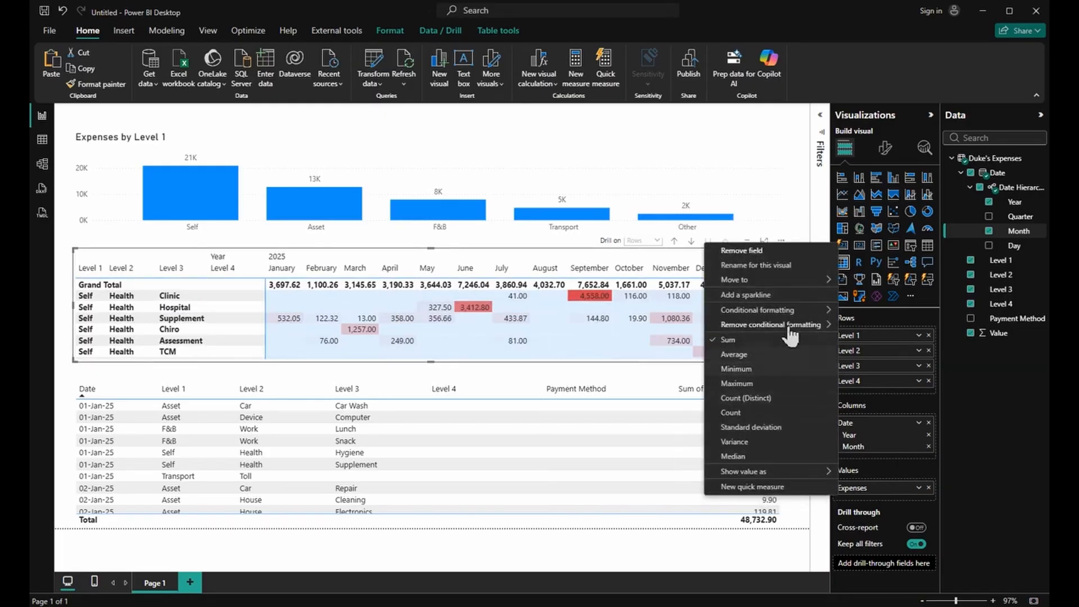
{"action": "mouse_move", "coordinate": [790, 309]}
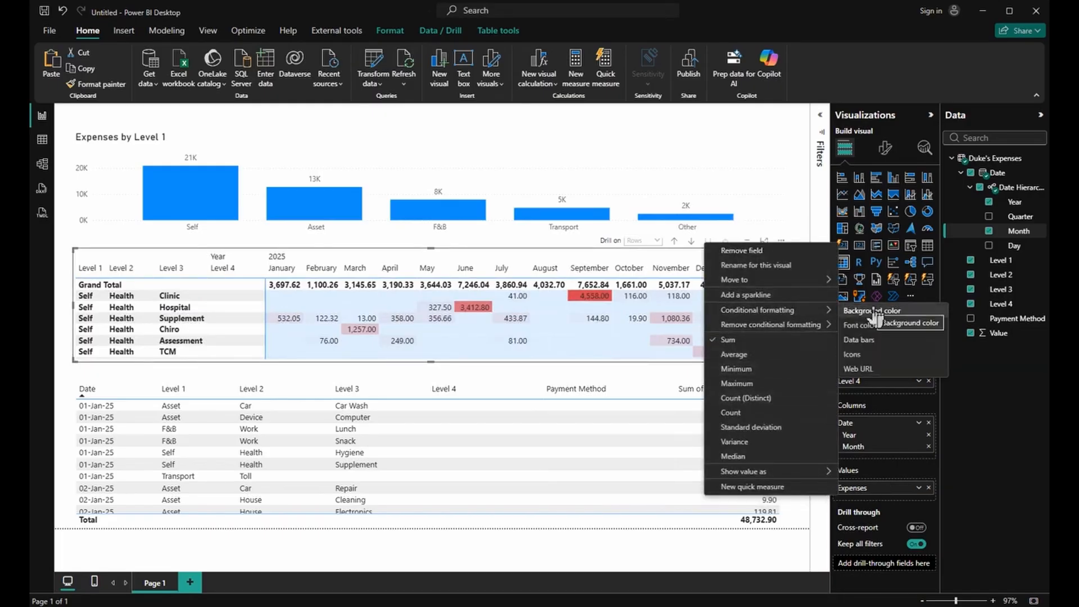
{"action": "left_click_drag", "start_coordinate": [569, 303], "coordinate": [561, 332]}
{"action": "left_click_drag", "start_coordinate": [477, 312], "coordinate": [469, 342]}
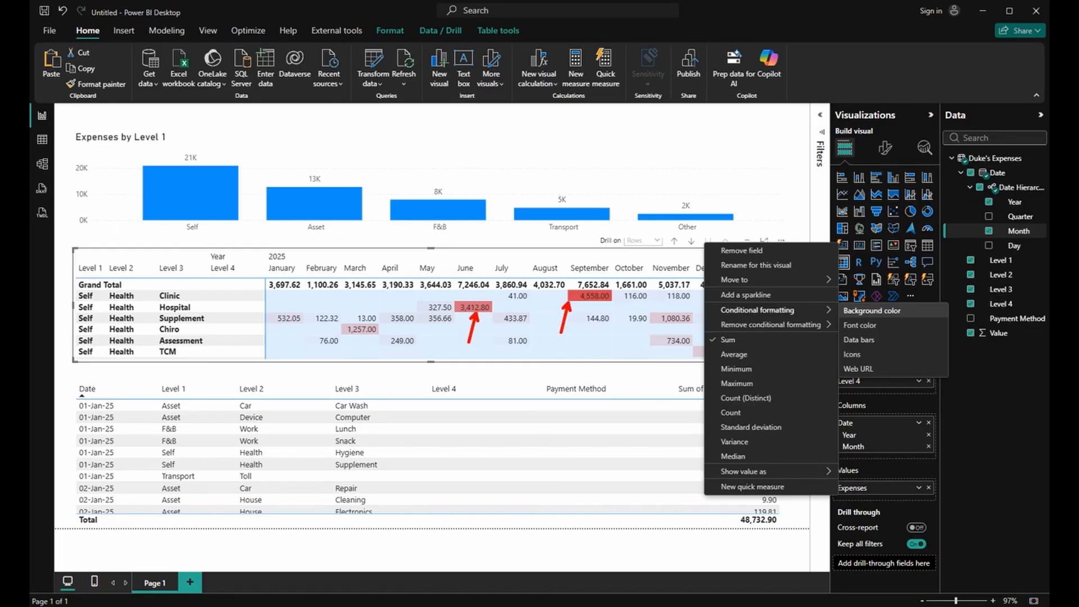
{"action": "key", "text": "Escape"}
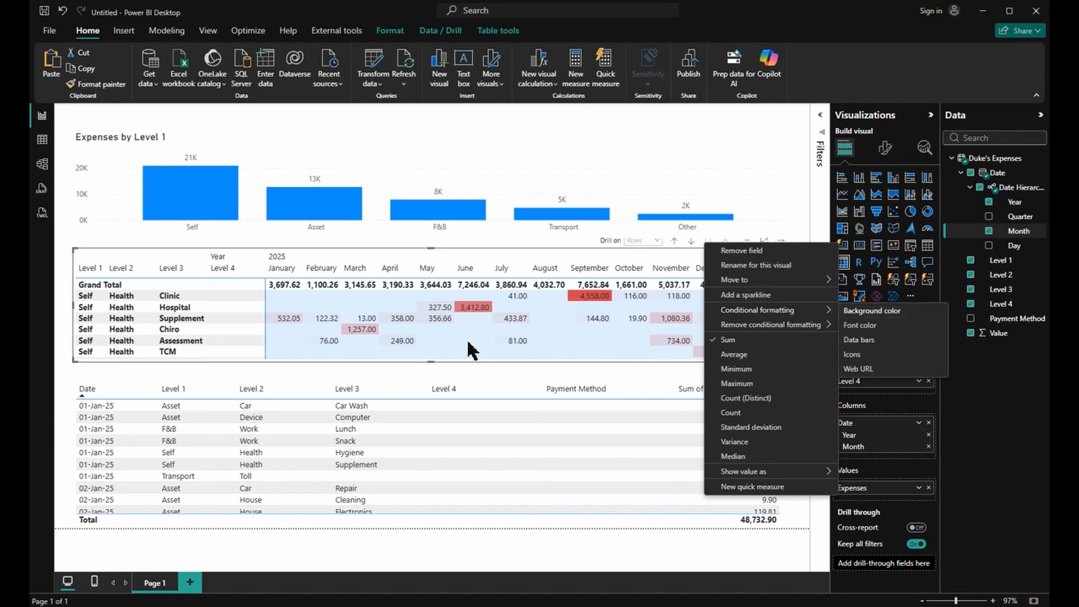
{"action": "left_click", "coordinate": [486, 369]}
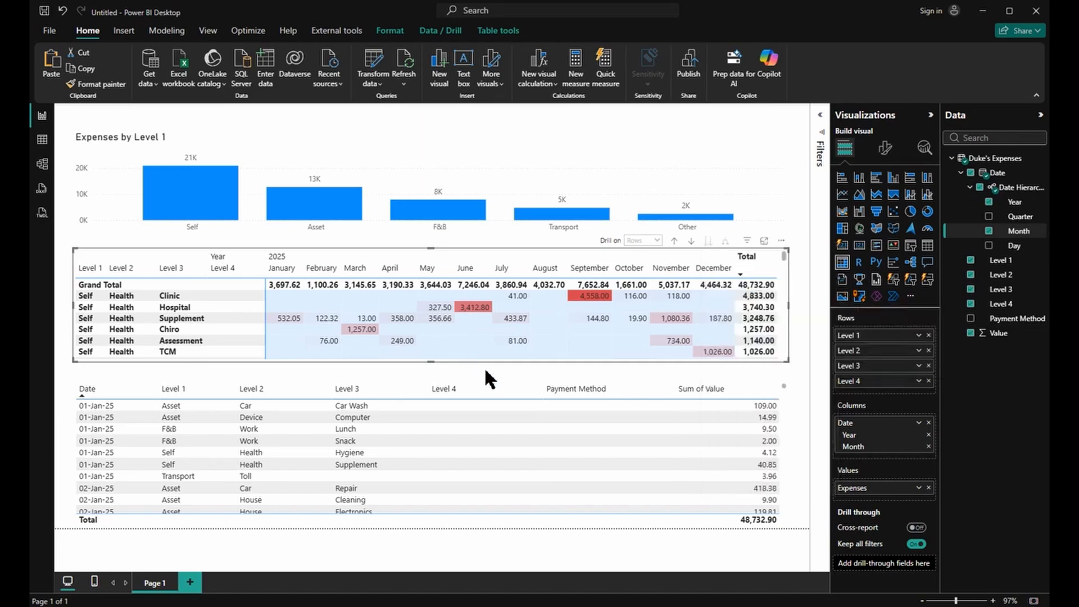
Review the detail table's fields, and filter the report by the matrix's September Clinic value to examine its transactions.
{"action": "left_click", "coordinate": [787, 389]}
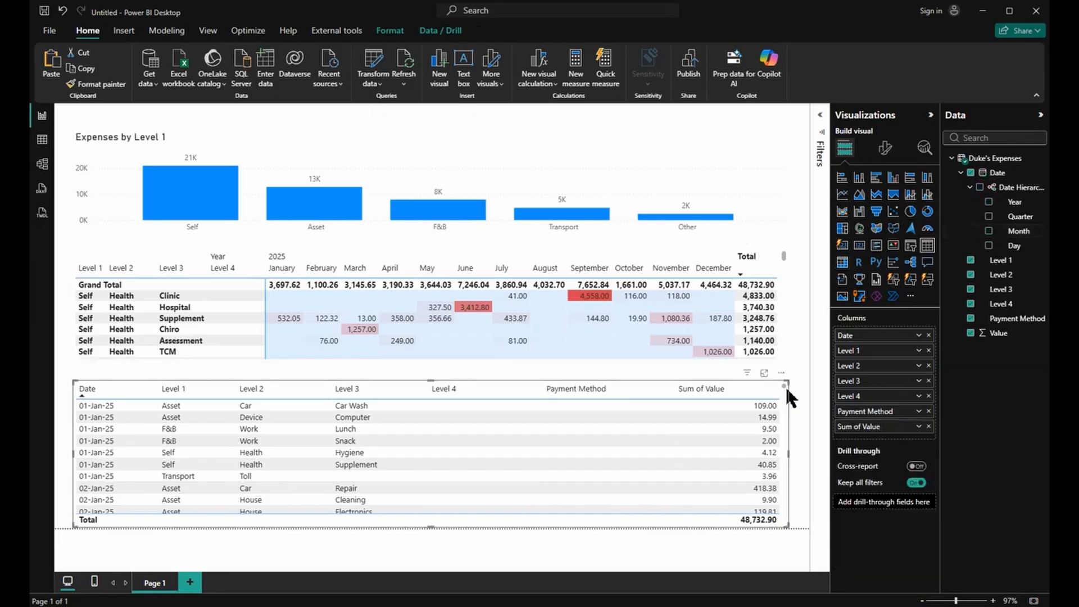
{"action": "left_click", "coordinate": [587, 302]}
{"action": "left_click", "coordinate": [586, 296]}
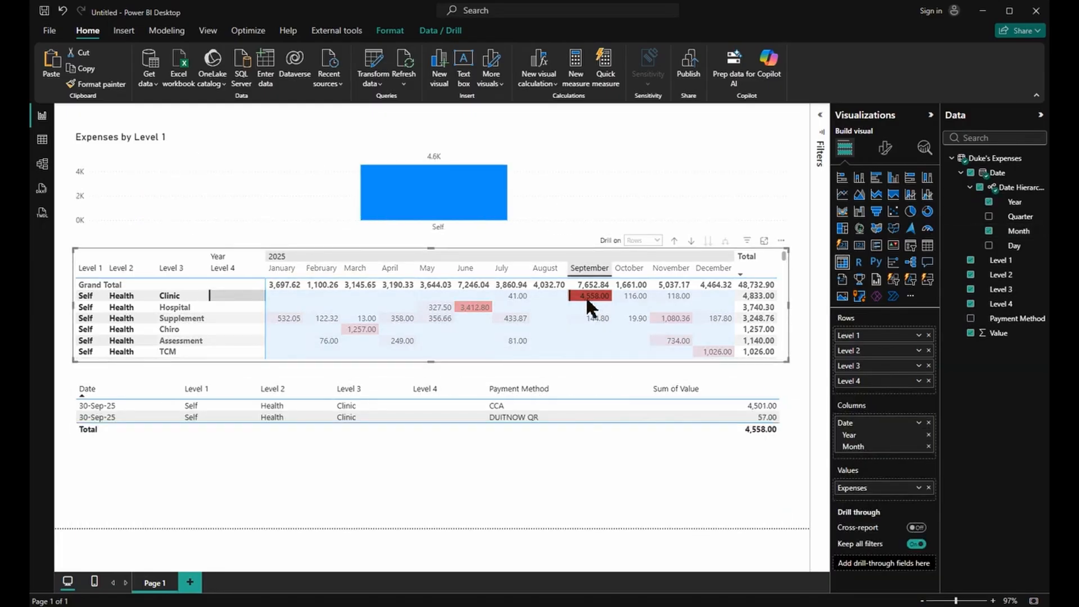
{"action": "left_click_drag", "start_coordinate": [734, 400], "coordinate": [734, 421]}
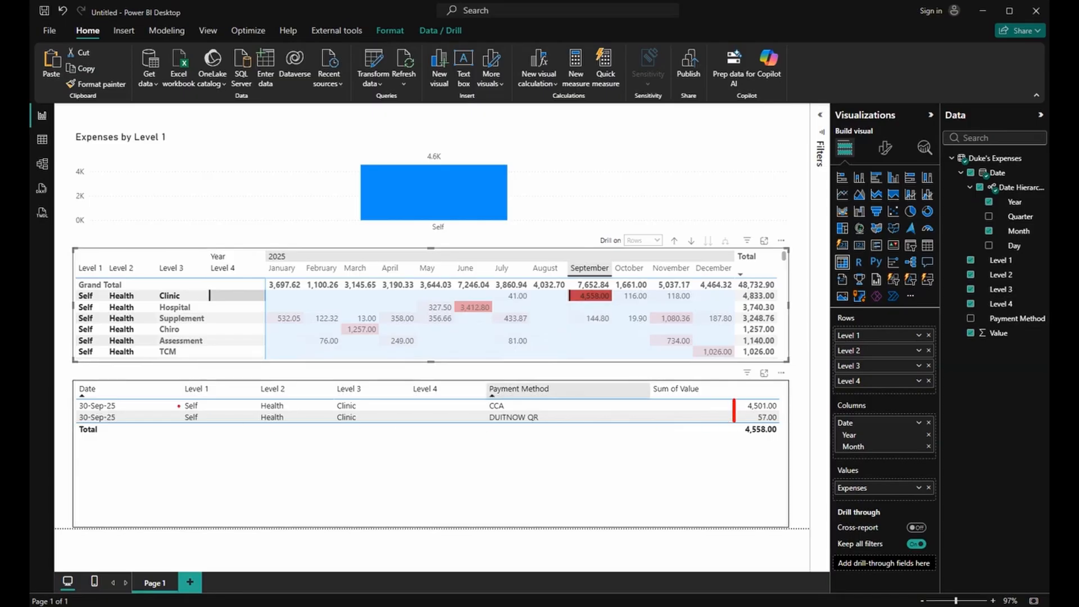
{"action": "left_click_drag", "start_coordinate": [131, 398], "coordinate": [130, 425]}
{"action": "left_click_drag", "start_coordinate": [586, 304], "coordinate": [577, 325]}
{"action": "key", "text": "Escape"}
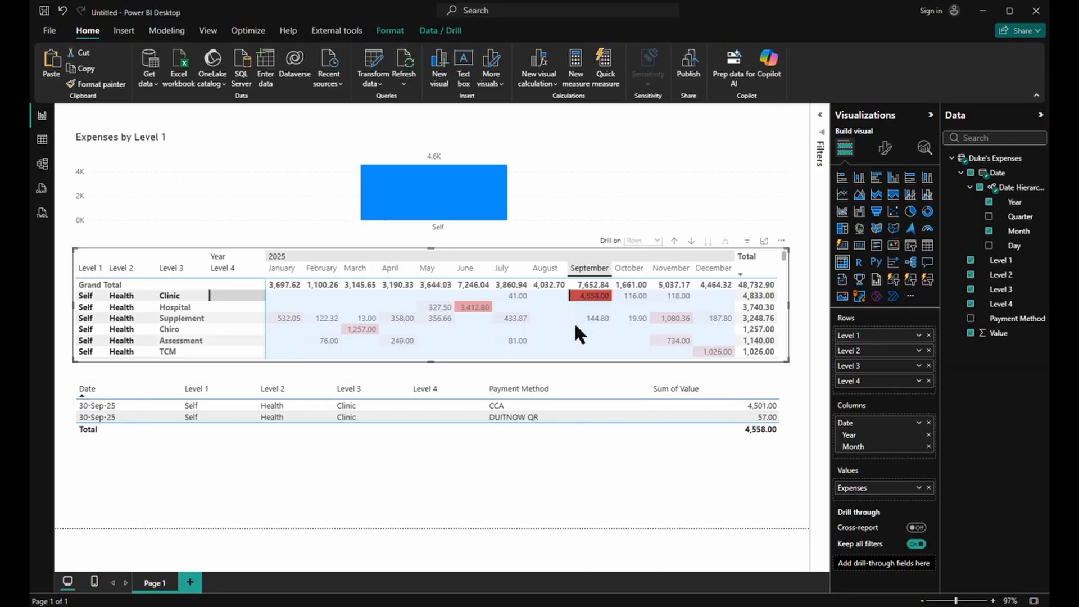
Clear the September Clinic cross-filter, and show the Expenses by Level 1 chart's X-axis and Y-axis format settings, including the Y-axis values toggle.
{"action": "left_click", "coordinate": [603, 297]}
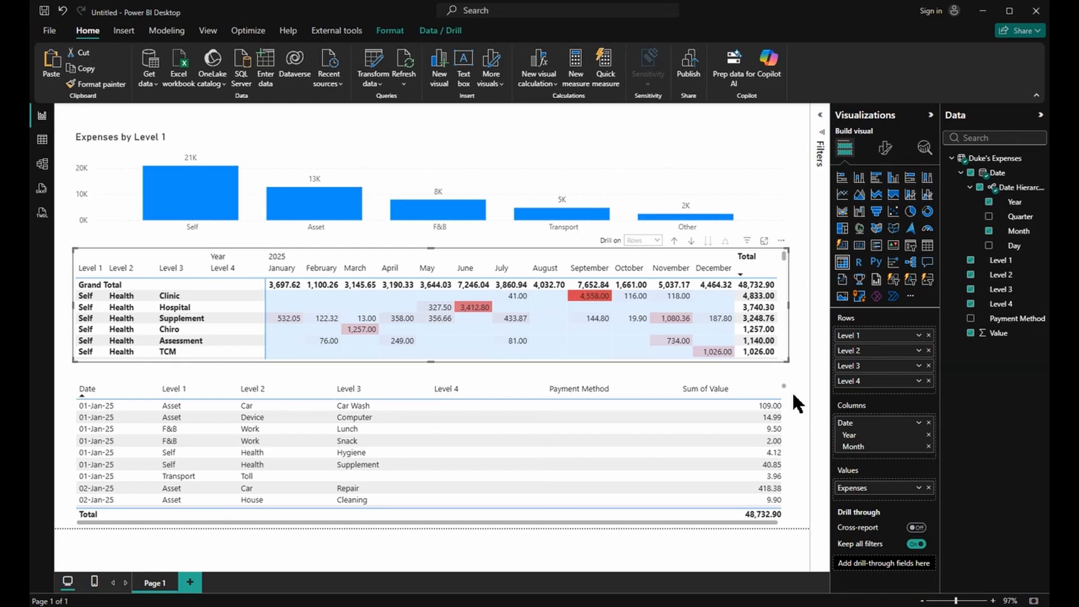
{"action": "left_click", "coordinate": [544, 140]}
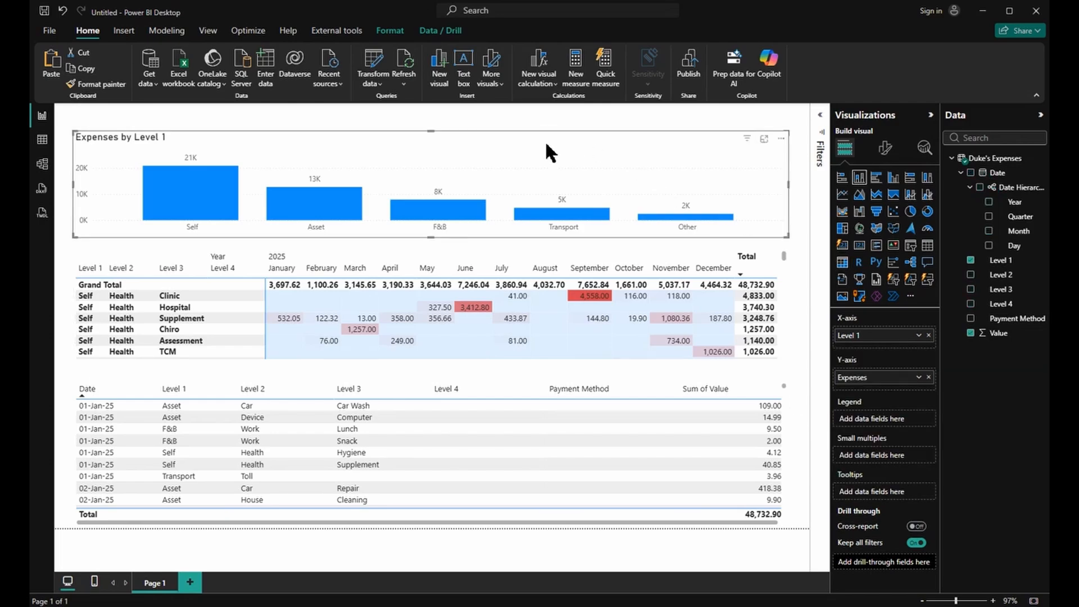
{"action": "left_click", "coordinate": [887, 150]}
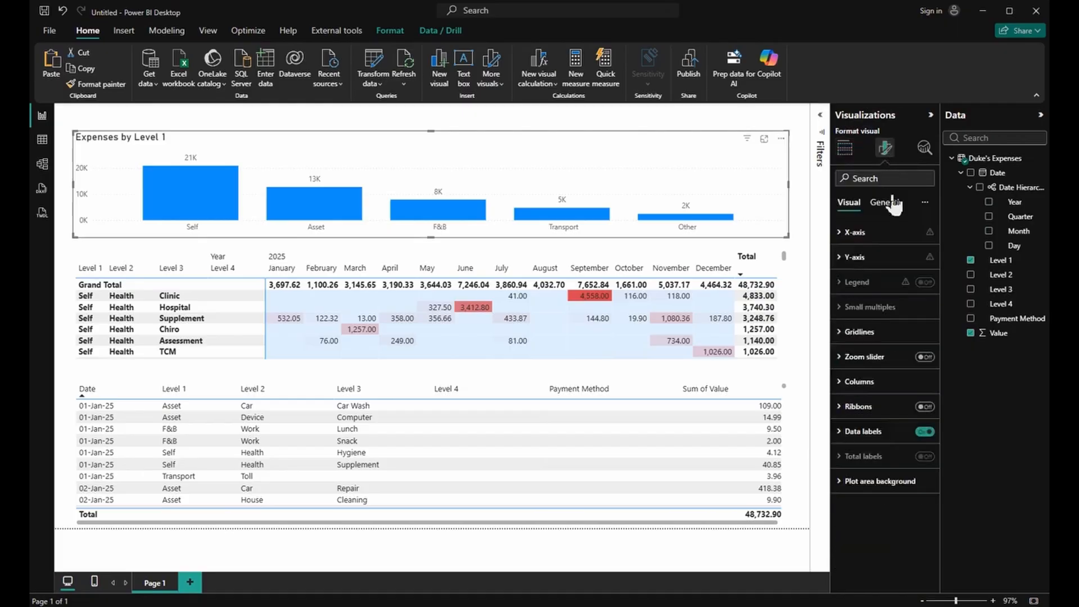
{"action": "left_click", "coordinate": [894, 232]}
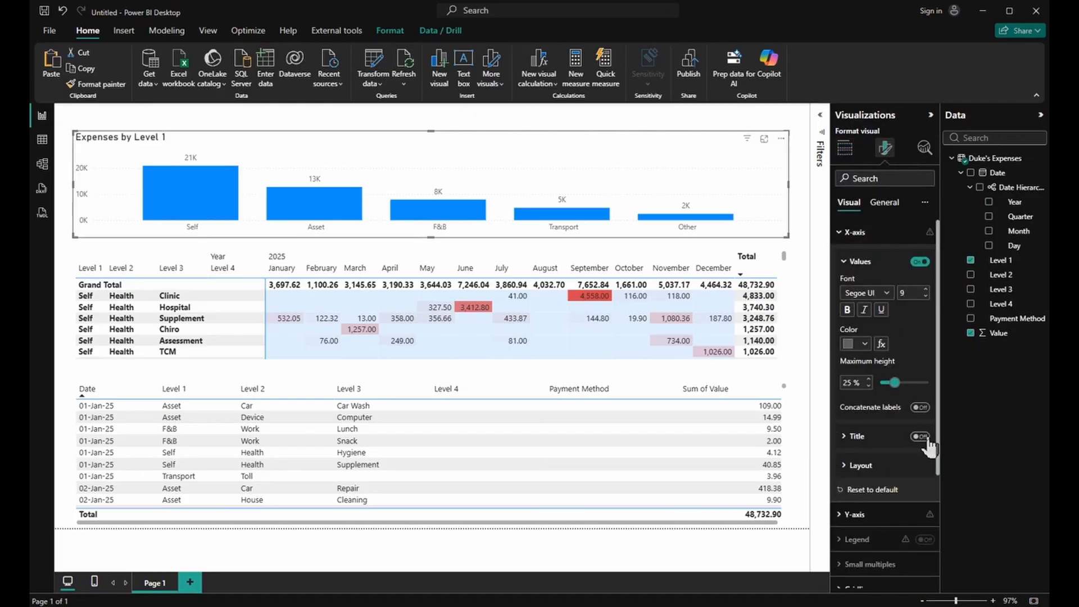
{"action": "left_click", "coordinate": [885, 232]}
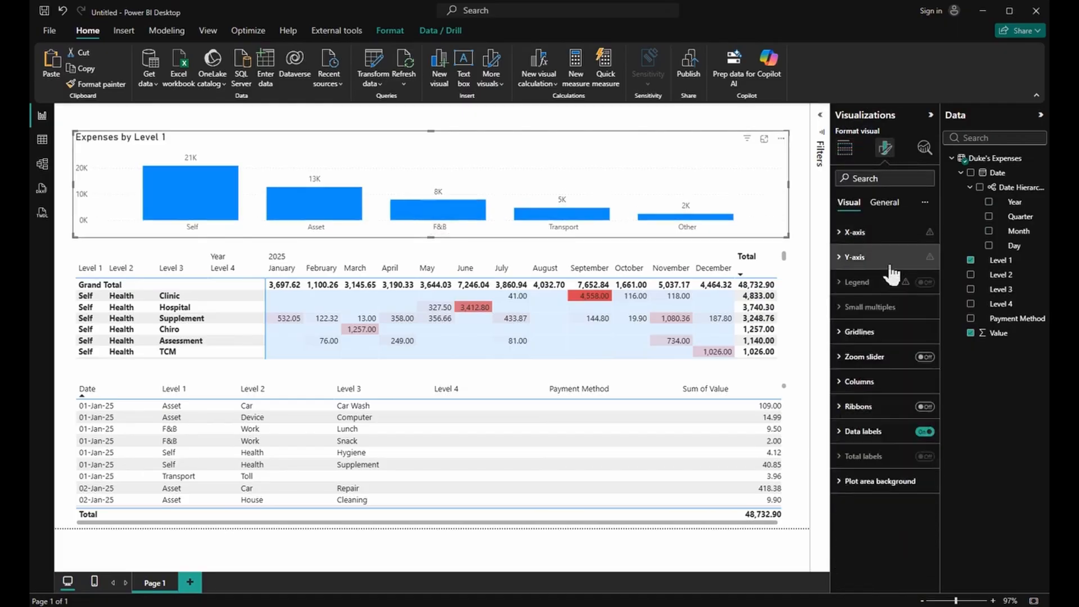
{"action": "left_click", "coordinate": [890, 258]}
{"action": "left_click", "coordinate": [922, 413]}
{"action": "left_click", "coordinate": [921, 414]}
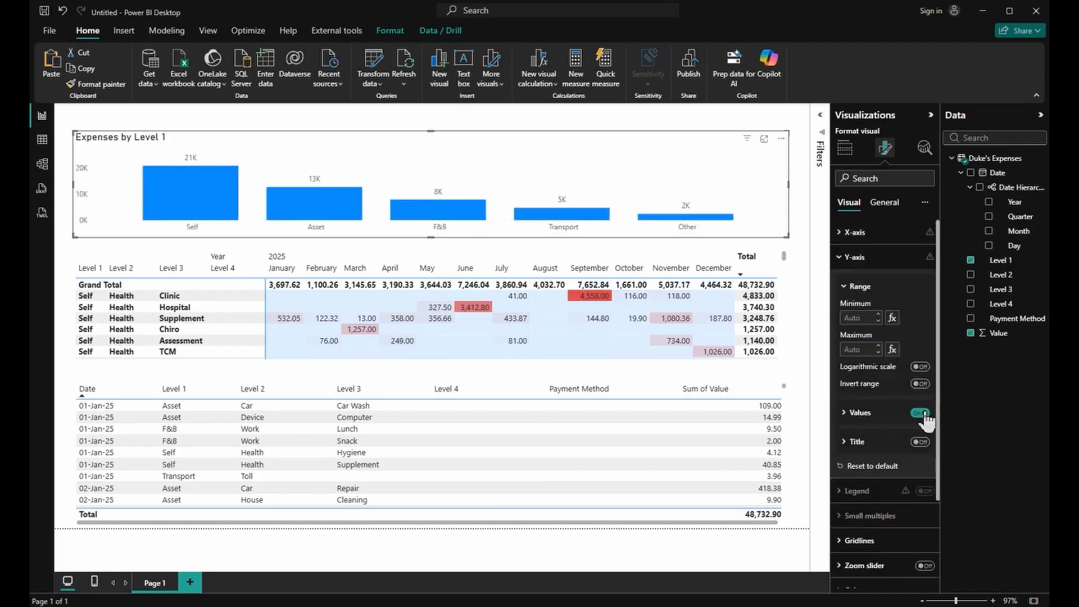
{"action": "left_click", "coordinate": [869, 260]}
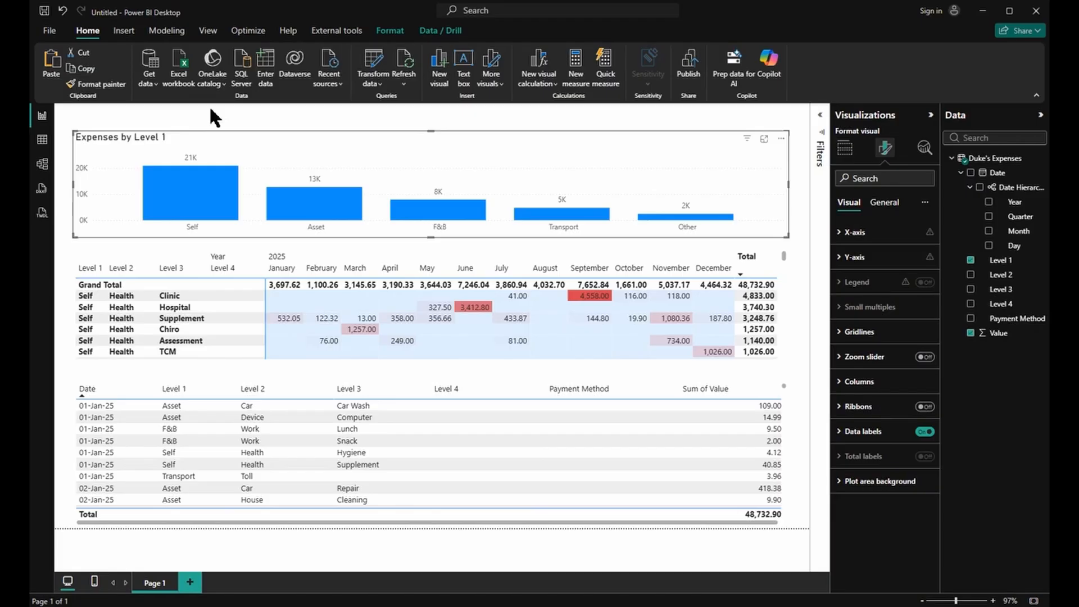
Cross-filter the report by the matrix's September Clinic value, and by the September grand total, to examine the column chart and detail table.
{"action": "left_click", "coordinate": [593, 301]}
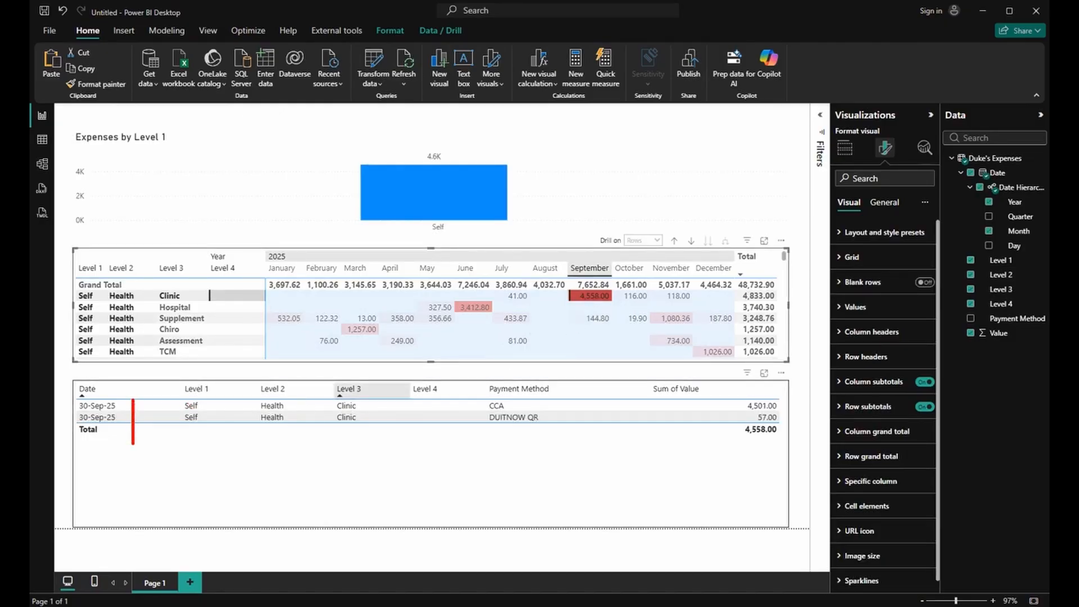
{"action": "left_click", "coordinate": [592, 283]}
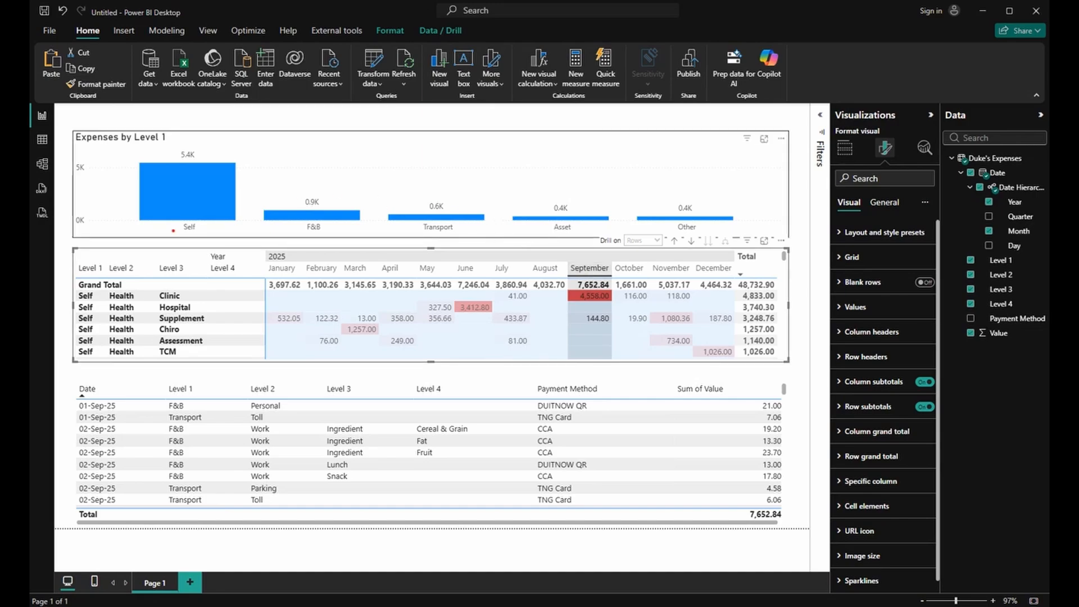
{"action": "left_click_drag", "start_coordinate": [173, 231], "coordinate": [695, 230]}
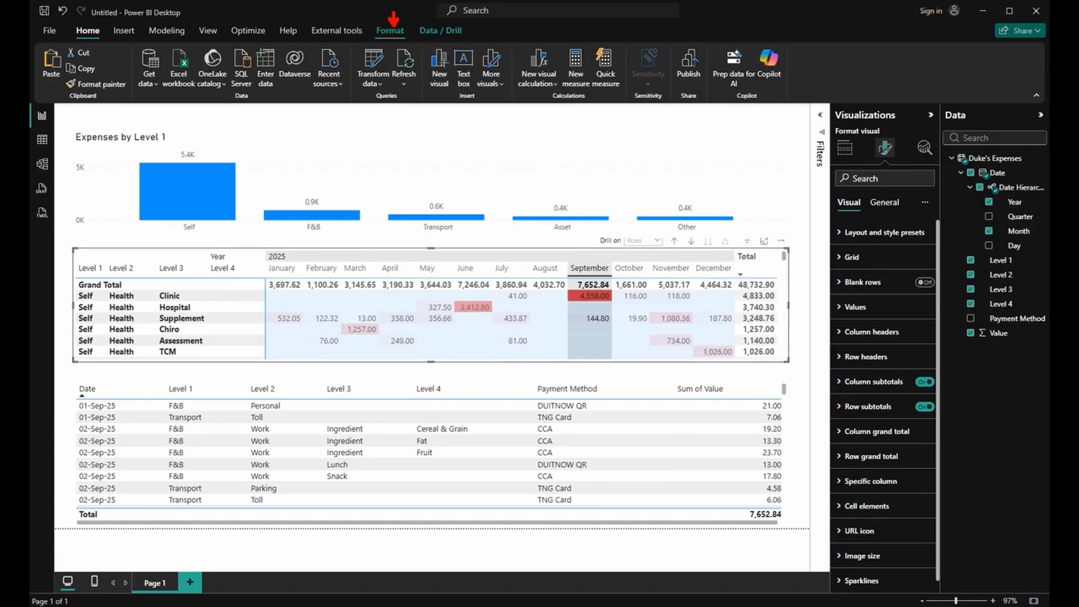
Turn on interaction editing with the matrix selected, and try its September Clinic and September grand total selections.
{"action": "left_click", "coordinate": [392, 32]}
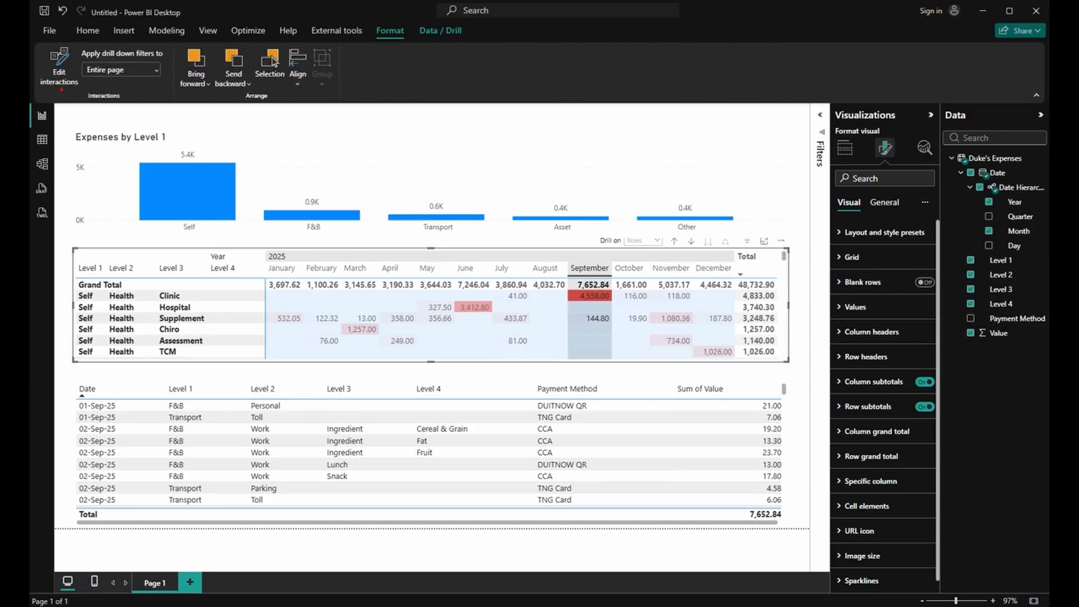
{"action": "left_click", "coordinate": [59, 66]}
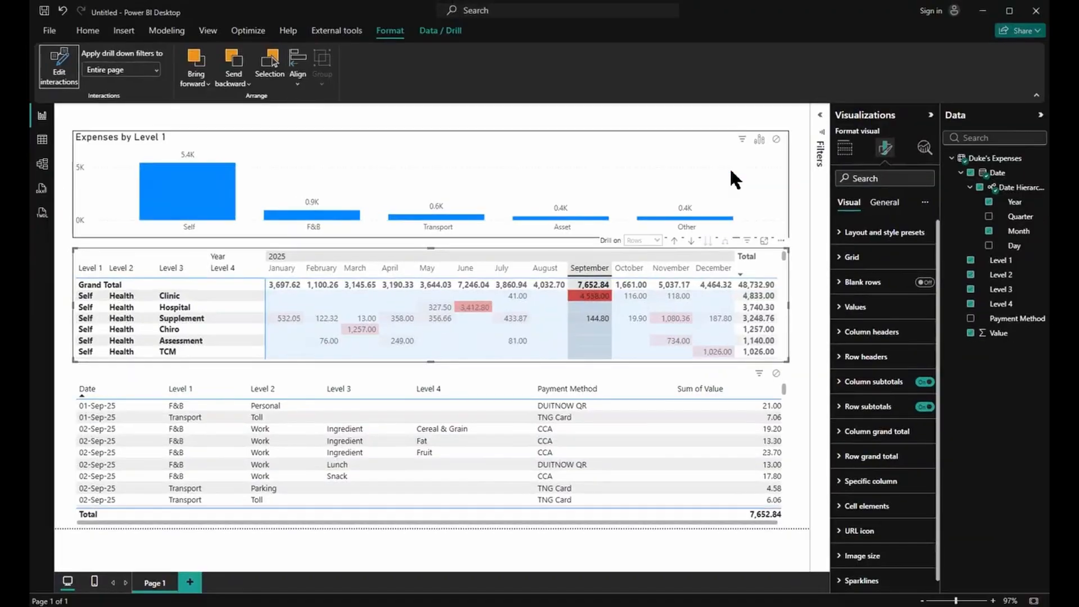
{"action": "left_click", "coordinate": [601, 296]}
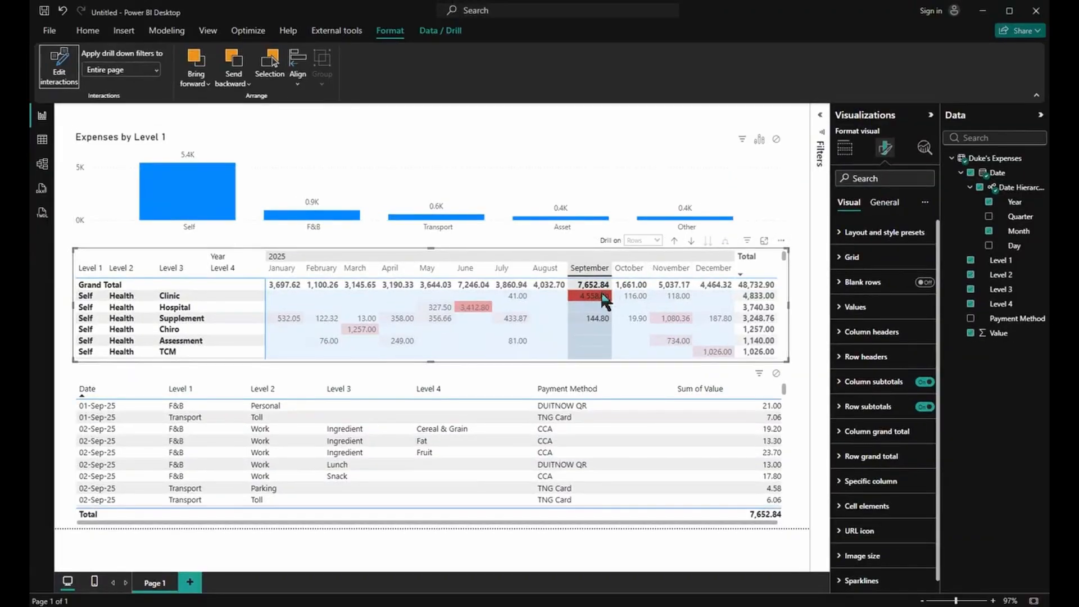
{"action": "left_click", "coordinate": [601, 286]}
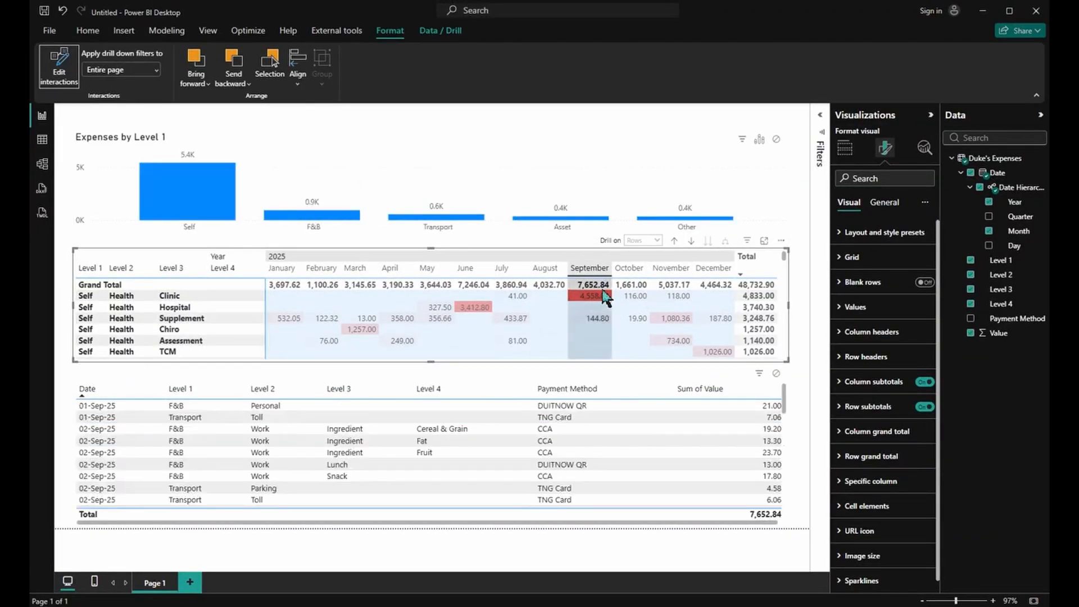